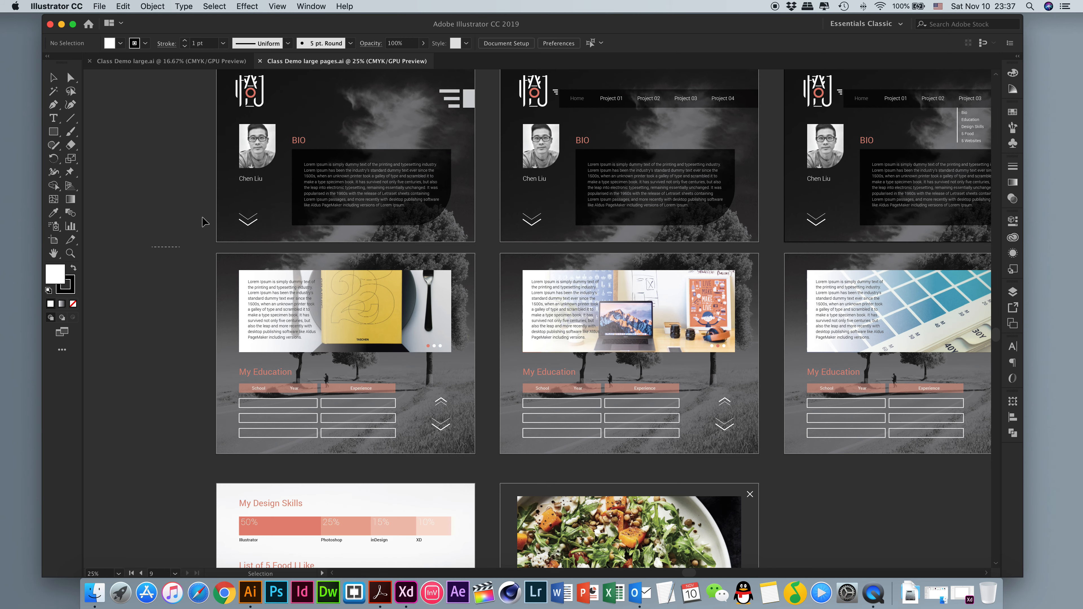
- Examine the page artboards in Class Demo large pages.ai, from the bio and menu versions to the food and website pages
{"action": "scroll", "coordinate": [208, 237], "scroll_direction": "up", "scroll_amount": 1}
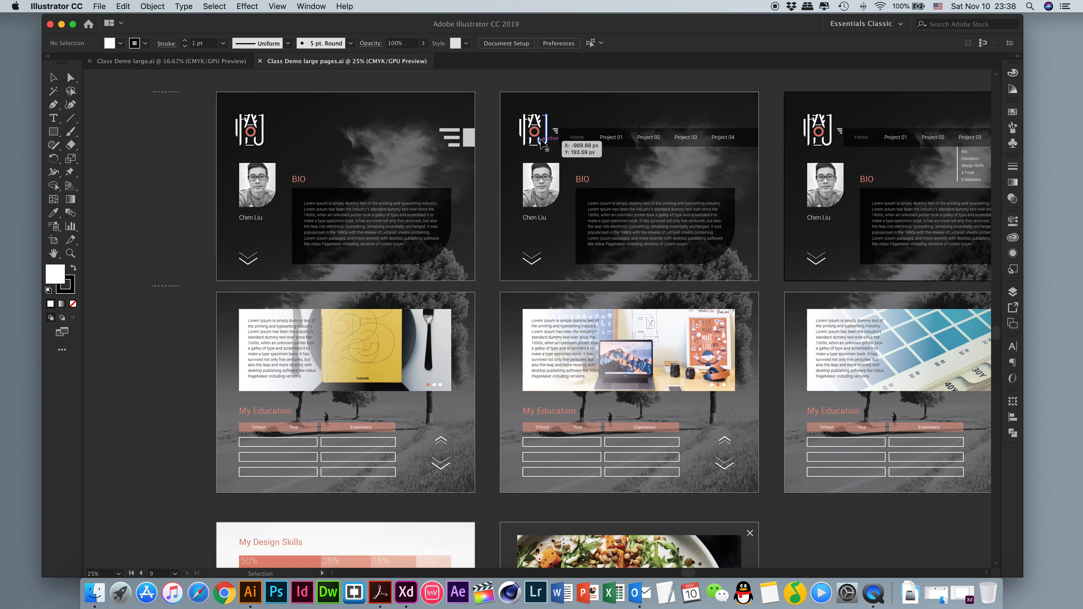
{"action": "scroll", "coordinate": [772, 178], "scroll_direction": "right", "scroll_amount": 1}
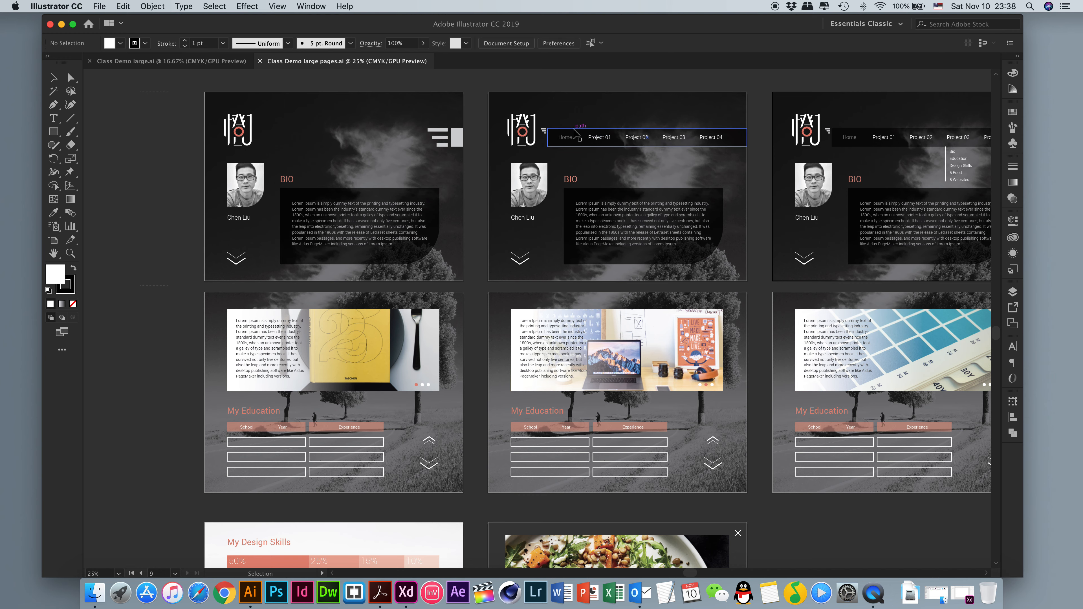
{"action": "scroll", "coordinate": [744, 153], "scroll_direction": "right", "scroll_amount": 5}
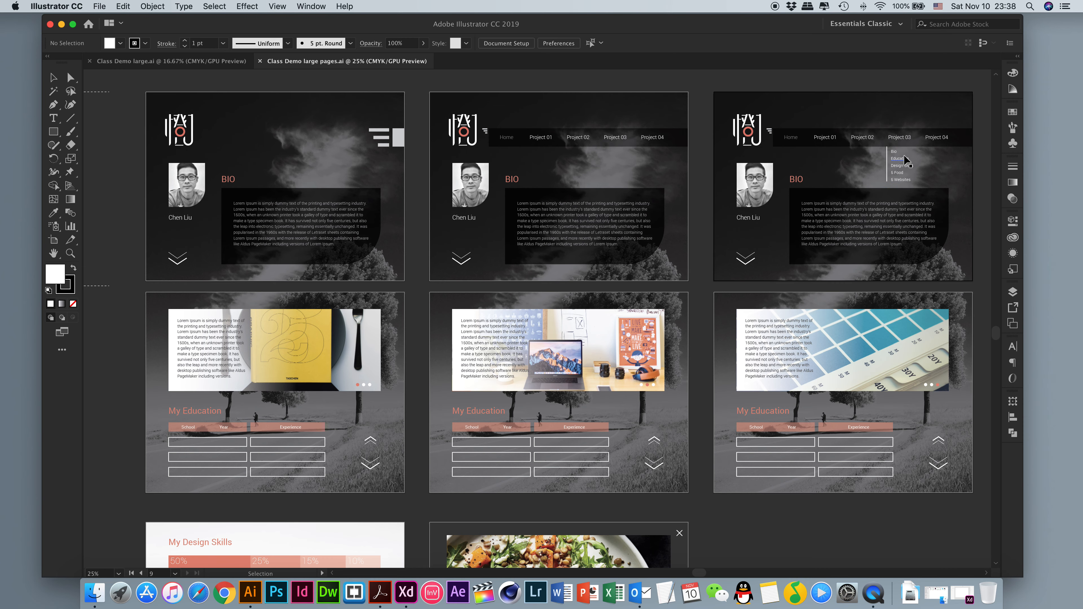
{"action": "scroll", "coordinate": [904, 162], "scroll_direction": "down", "scroll_amount": 3}
{"action": "scroll", "coordinate": [596, 266], "scroll_direction": "down", "scroll_amount": 1}
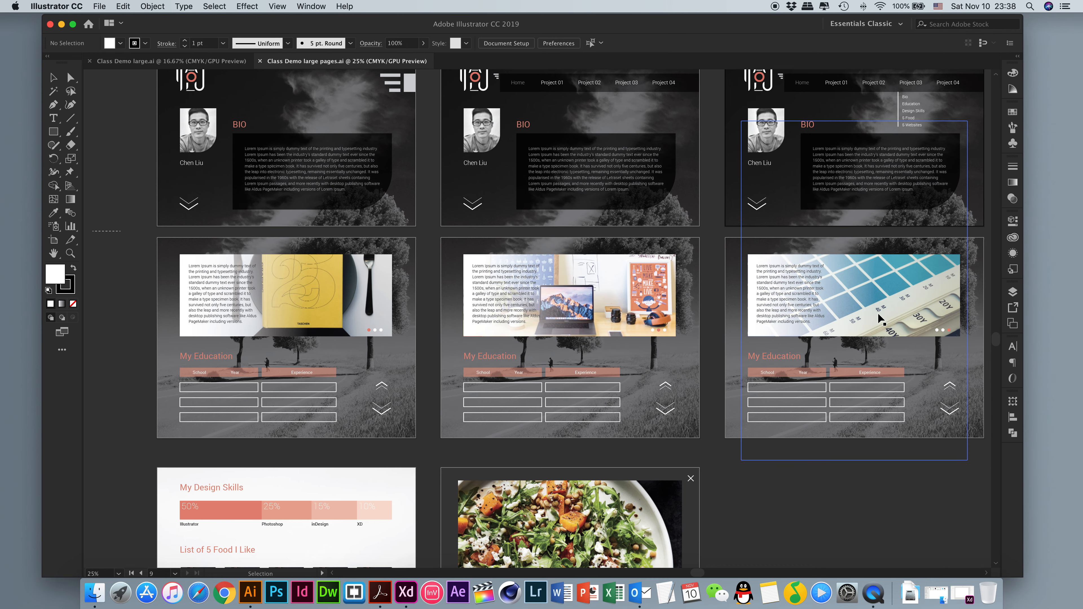
{"action": "scroll", "coordinate": [851, 311], "scroll_direction": "right", "scroll_amount": 2}
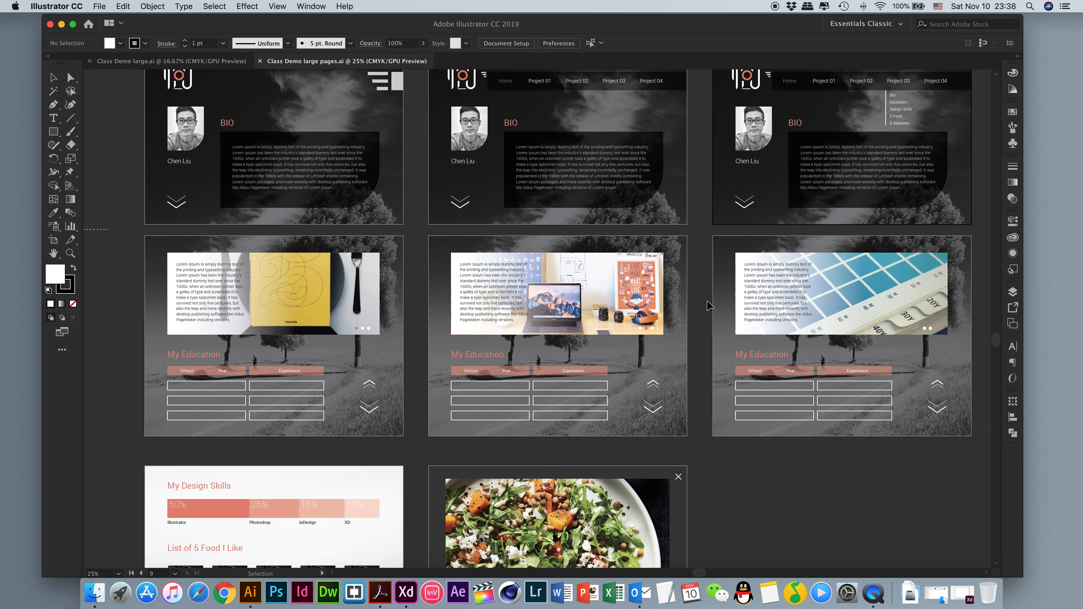
{"action": "scroll", "coordinate": [708, 306], "scroll_direction": "down", "scroll_amount": 8}
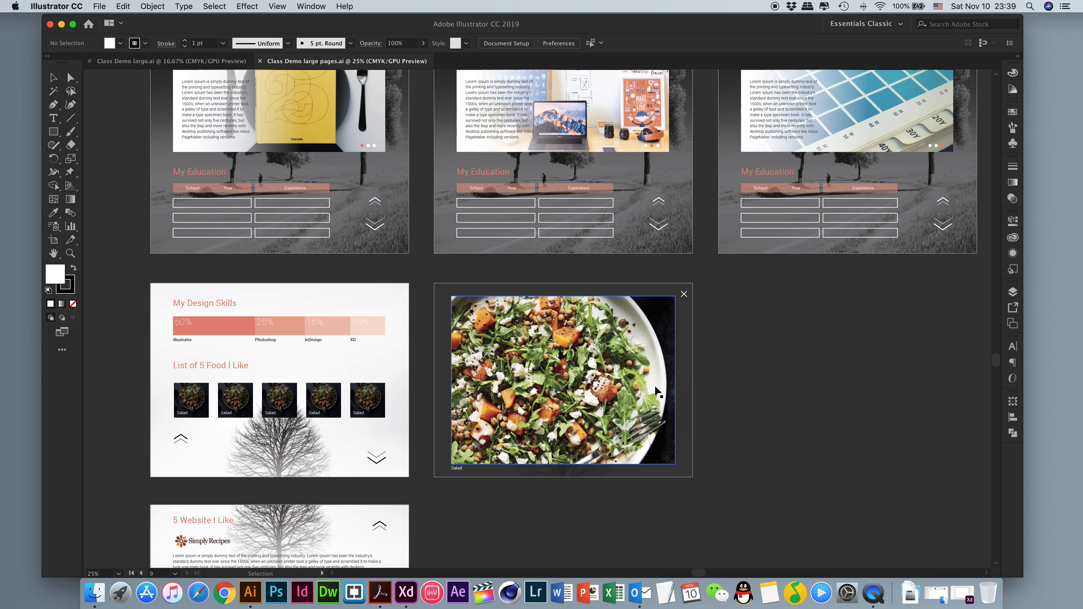
{"action": "scroll", "coordinate": [655, 385], "scroll_direction": "down", "scroll_amount": 5}
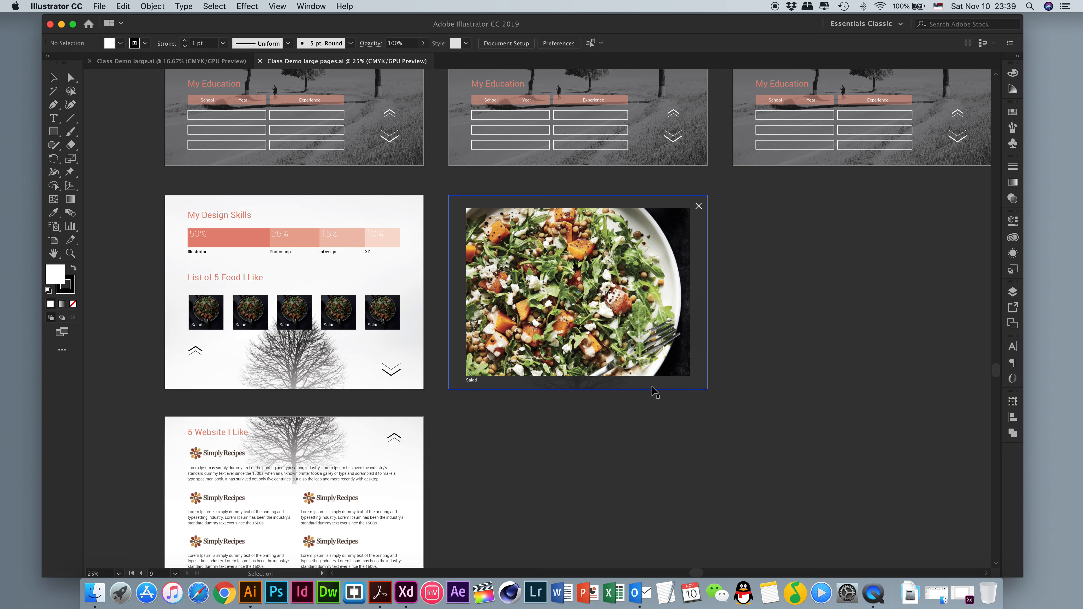
- Compare the bio, education, design skills and website artboards, checking their navigation arrows and how each page leads to the following one
{"action": "scroll", "coordinate": [651, 387], "scroll_direction": "up", "scroll_amount": 6}
{"action": "scroll", "coordinate": [651, 387], "scroll_direction": "left", "scroll_amount": 3}
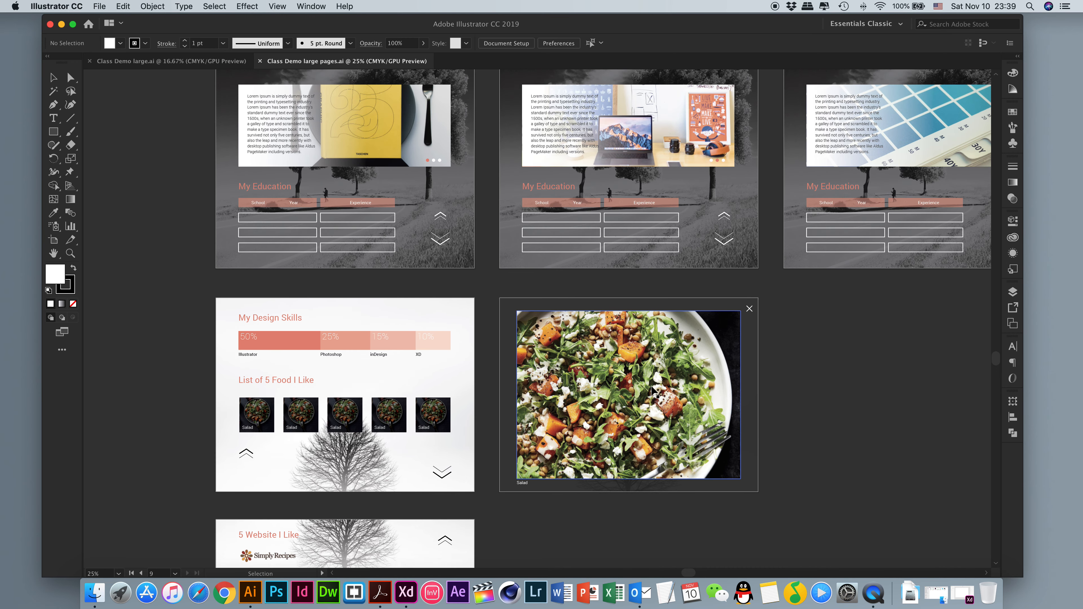
{"action": "scroll", "coordinate": [651, 388], "scroll_direction": "up", "scroll_amount": 8}
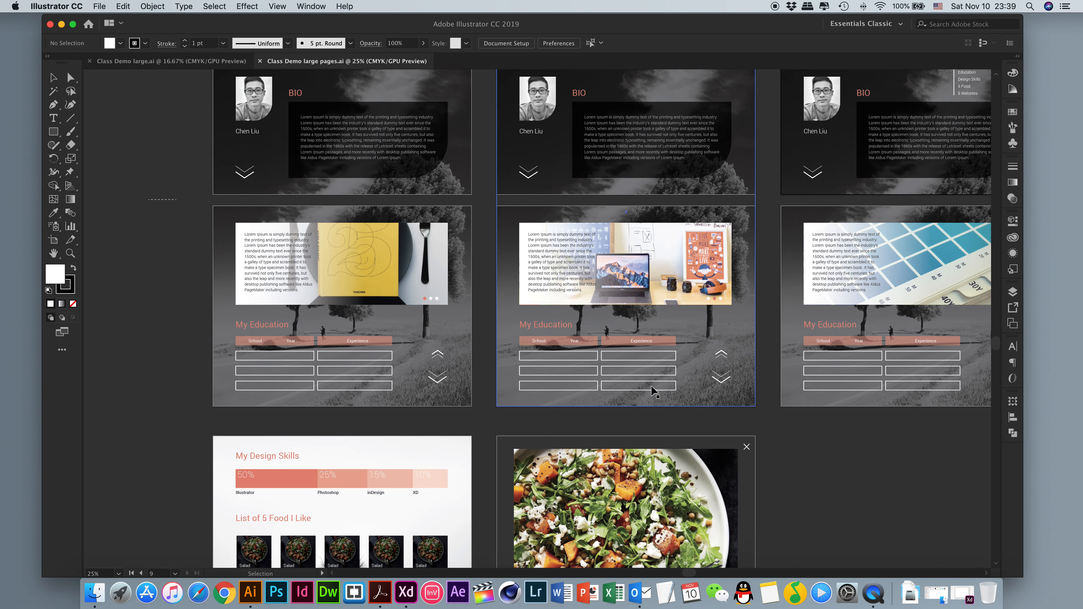
{"action": "scroll", "coordinate": [651, 385], "scroll_direction": "up", "scroll_amount": 3}
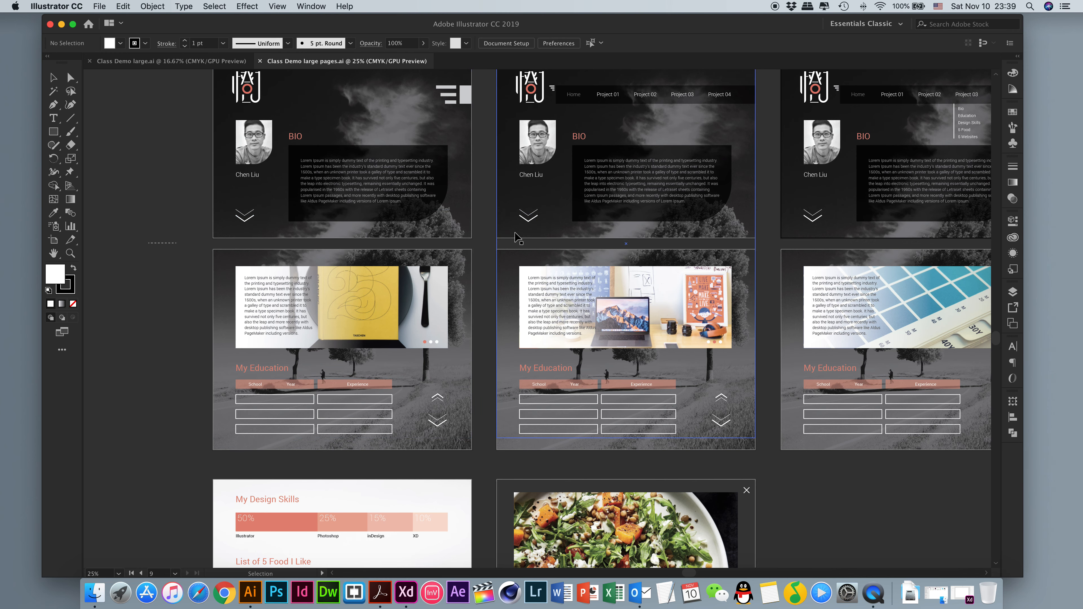
{"action": "scroll", "coordinate": [480, 290], "scroll_direction": "down", "scroll_amount": 5}
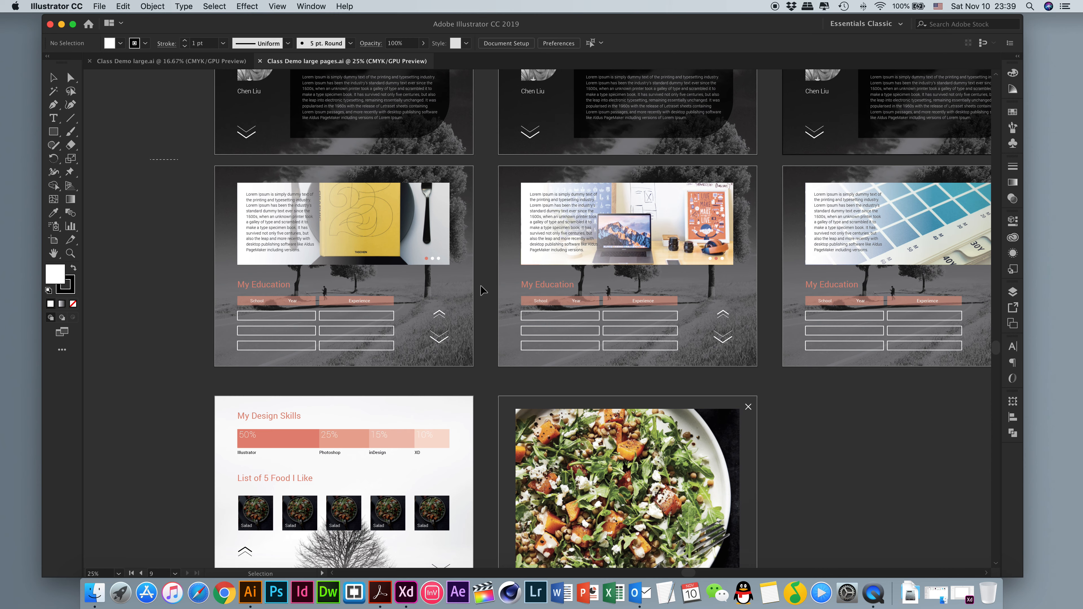
{"action": "scroll", "coordinate": [483, 280], "scroll_direction": "down", "scroll_amount": 3}
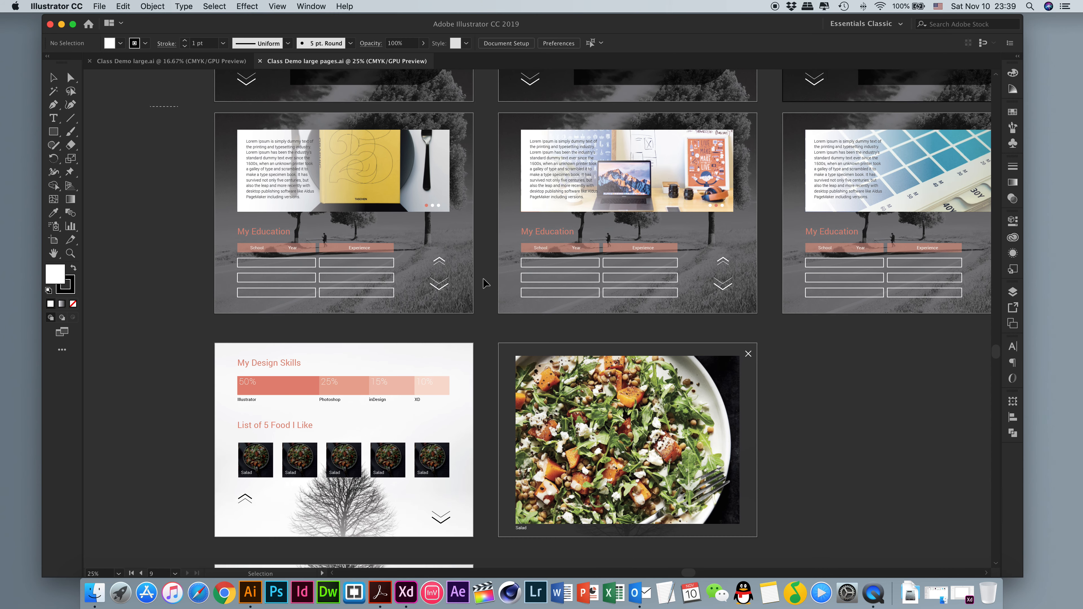
{"action": "scroll", "coordinate": [485, 283], "scroll_direction": "down", "scroll_amount": 2}
{"action": "scroll", "coordinate": [485, 283], "scroll_direction": "up", "scroll_amount": 4}
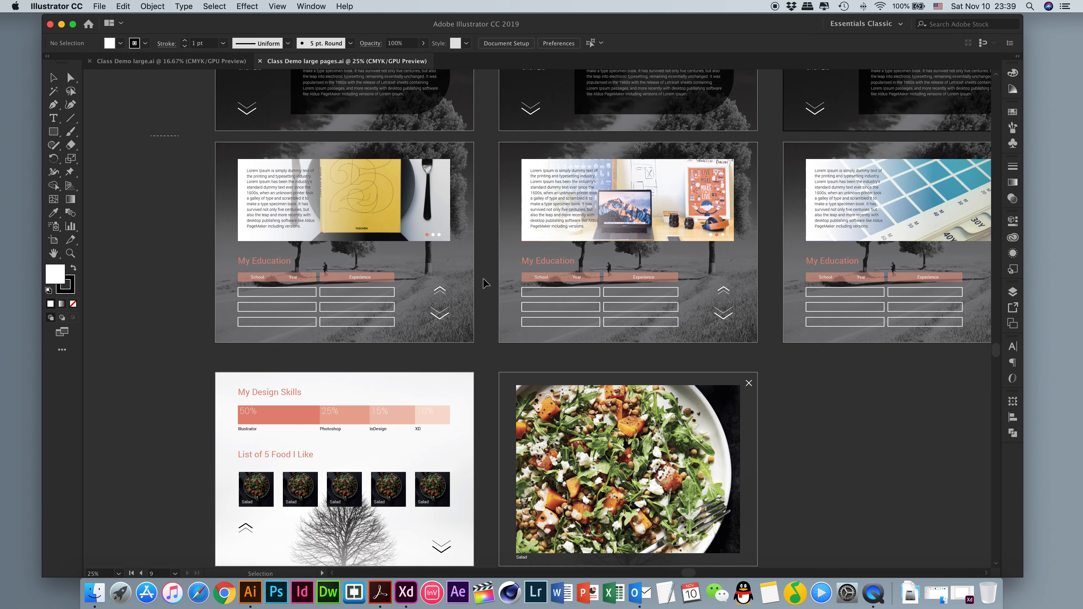
{"action": "scroll", "coordinate": [485, 283], "scroll_direction": "up", "scroll_amount": 9}
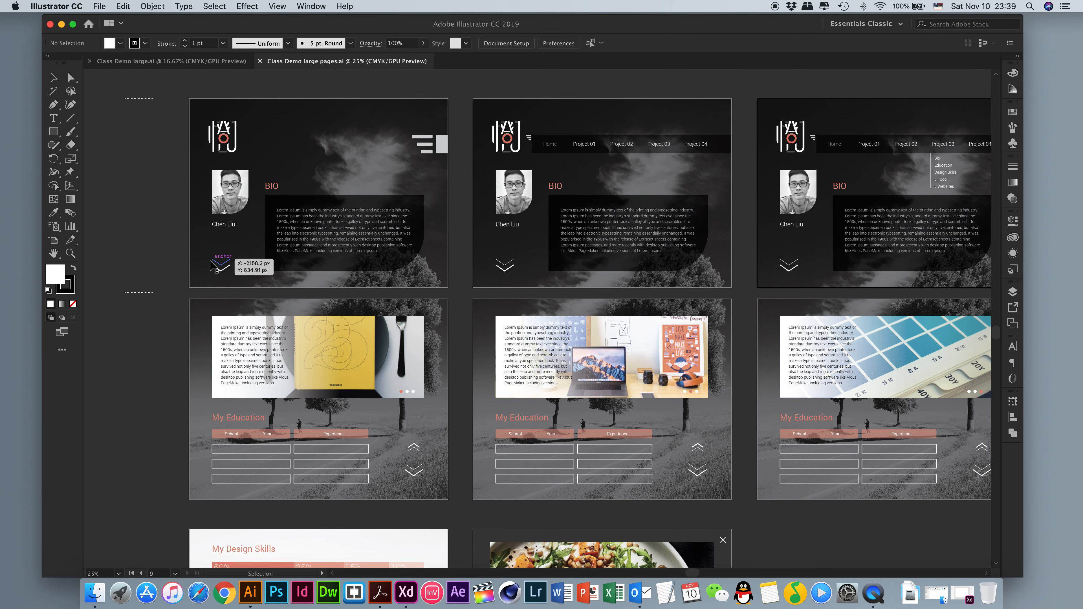
{"action": "scroll", "coordinate": [349, 266], "scroll_direction": "down", "scroll_amount": 12}
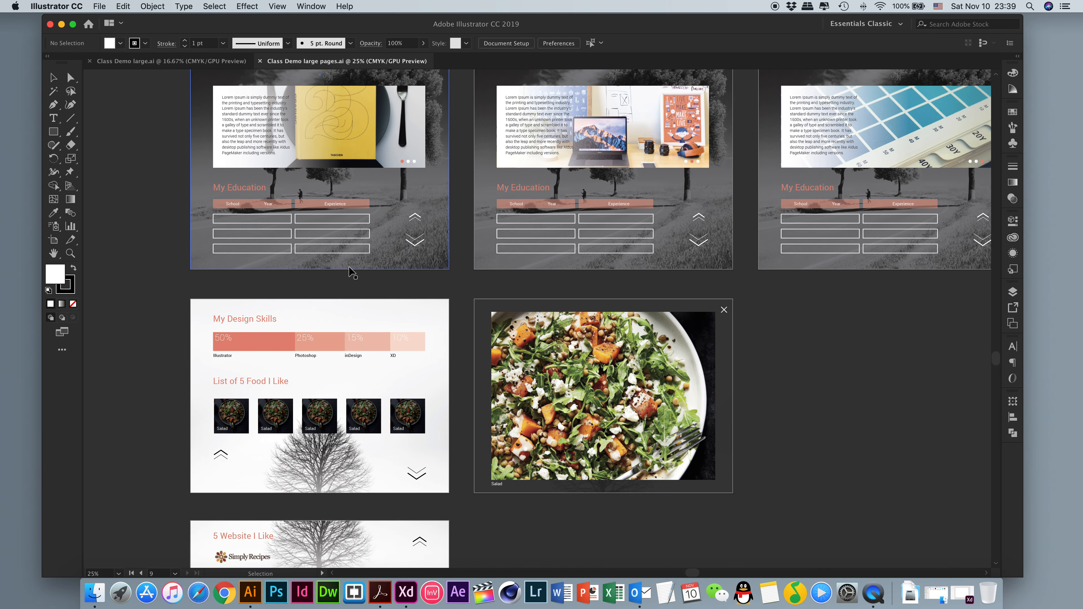
{"action": "scroll", "coordinate": [349, 272], "scroll_direction": "down", "scroll_amount": 6}
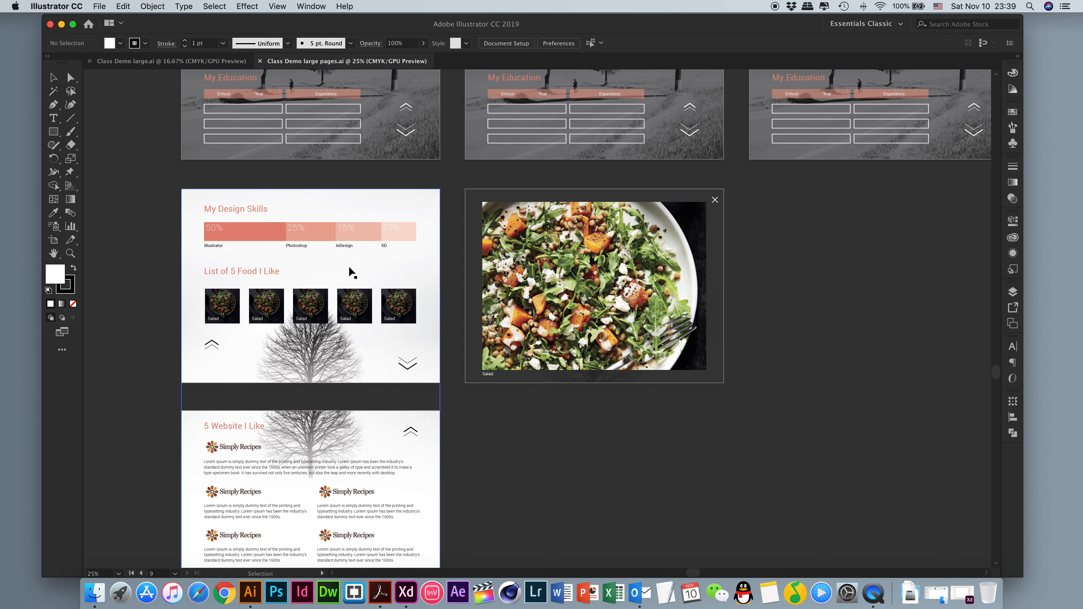
{"action": "scroll", "coordinate": [349, 267], "scroll_direction": "up", "scroll_amount": 8}
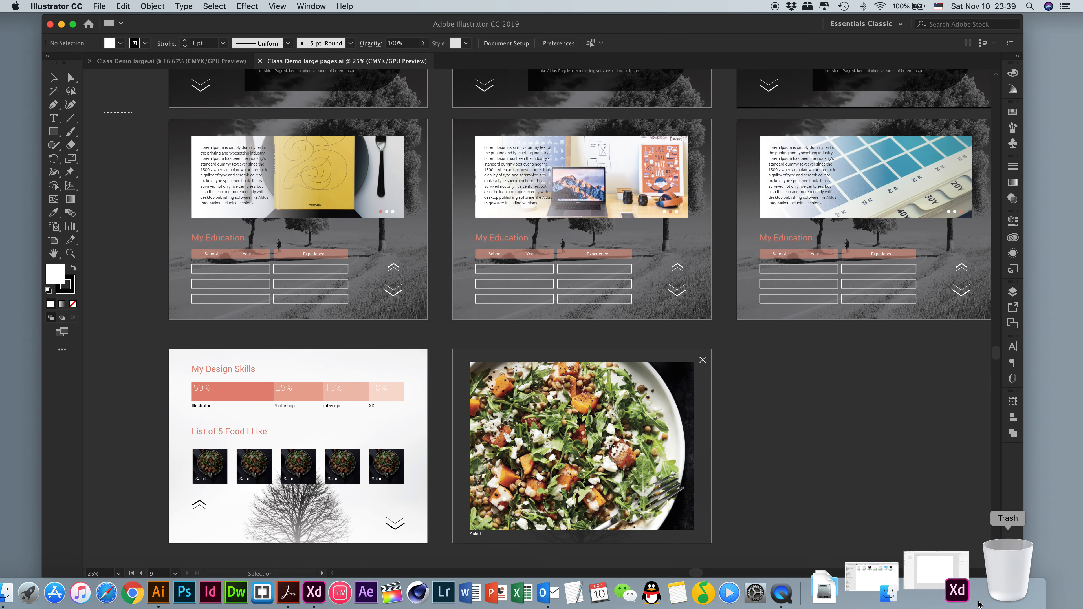
- Switch to Adobe XD, reposition its Untitled-1 window and bring up the dialog for opening an existing file
{"action": "left_click", "coordinate": [419, 591]}
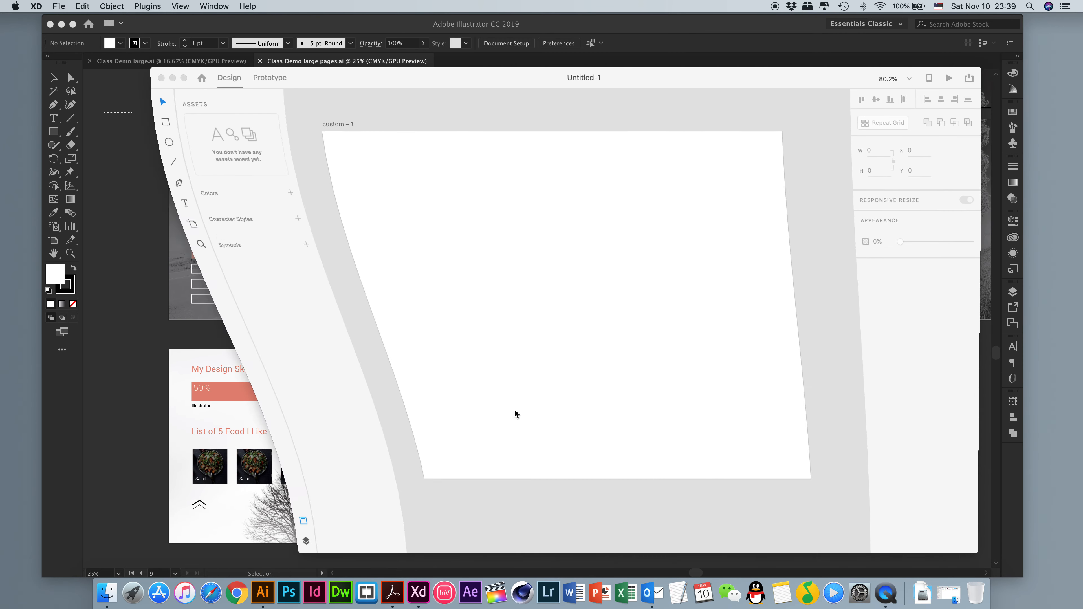
{"action": "left_click_drag", "start_coordinate": [408, 79], "coordinate": [356, 88]}
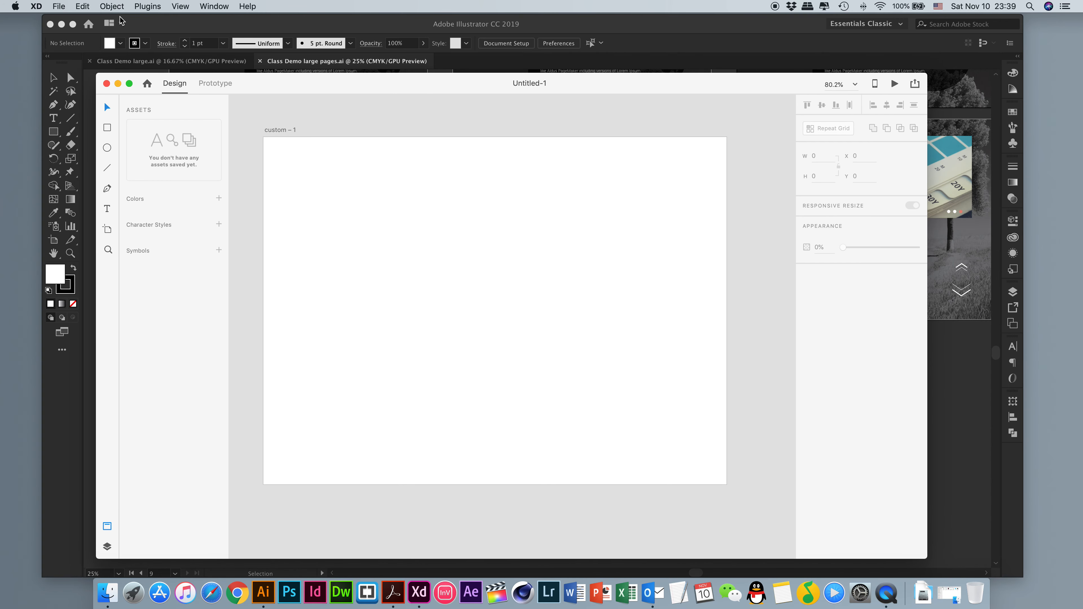
{"action": "left_click", "coordinate": [59, 6]}
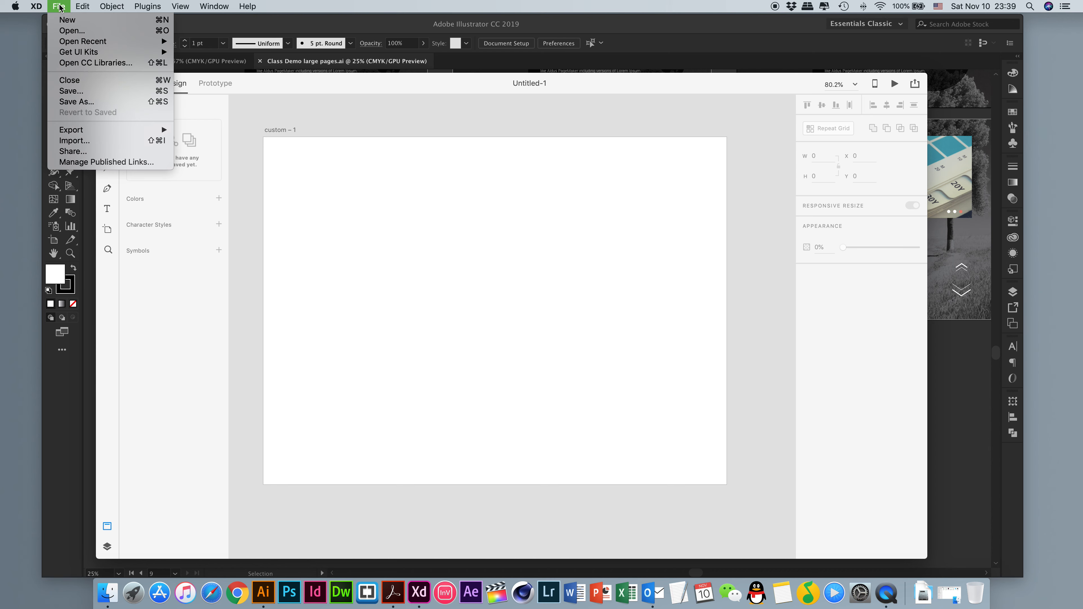
{"action": "left_click", "coordinate": [71, 31]}
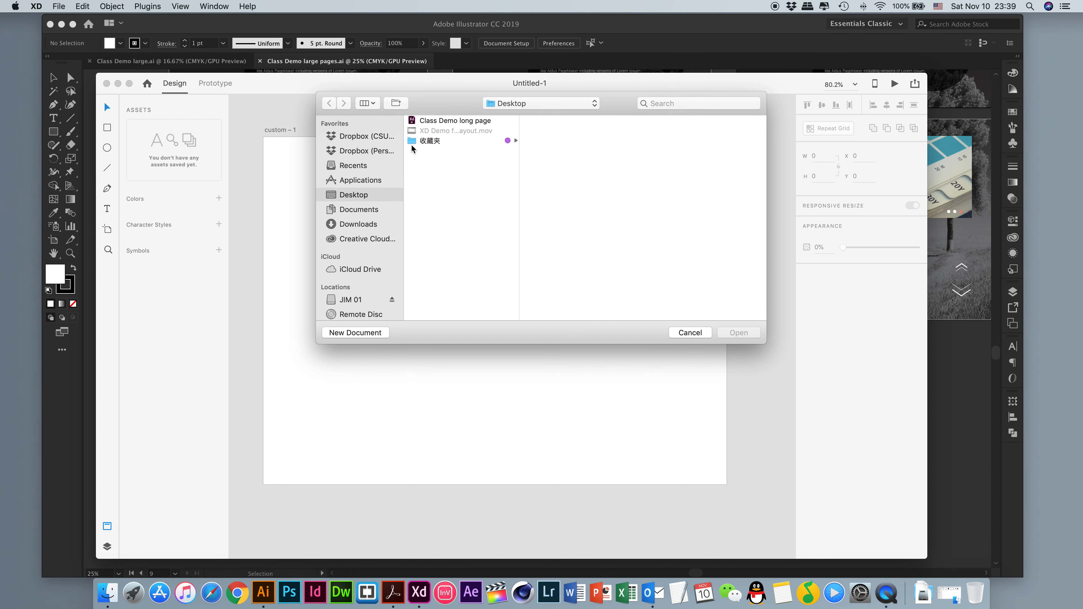
- Open Class Demo large pages.ai from the 11.06 folder inside Teaching at CSUF in the CSU Fullerton Dropbox
{"action": "left_click", "coordinate": [367, 137]}
{"action": "scroll", "coordinate": [475, 242], "scroll_direction": "down", "scroll_amount": 5}
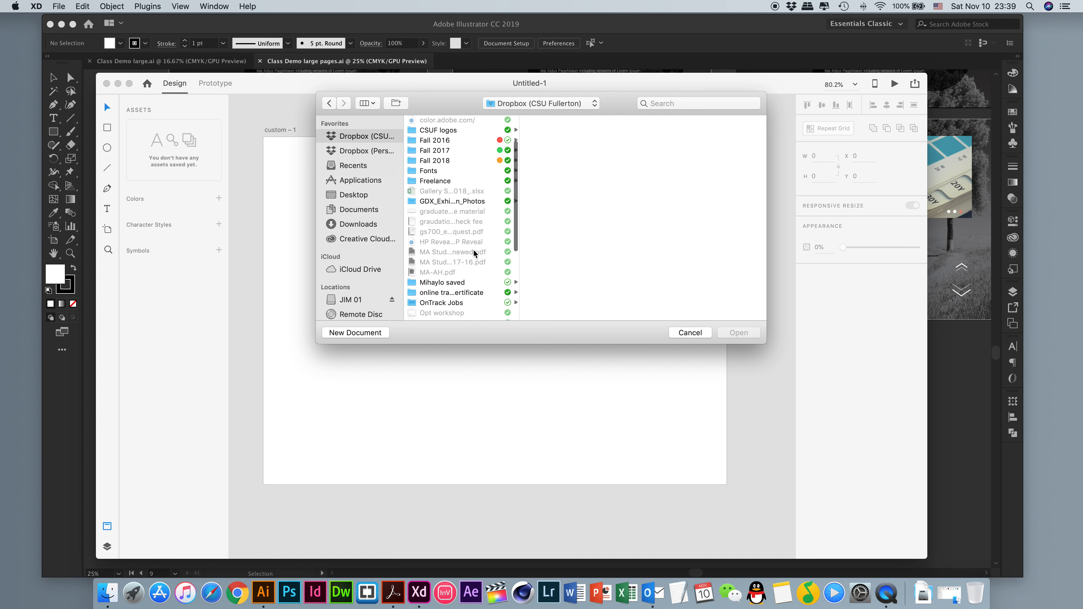
{"action": "scroll", "coordinate": [475, 270], "scroll_direction": "down", "scroll_amount": 3}
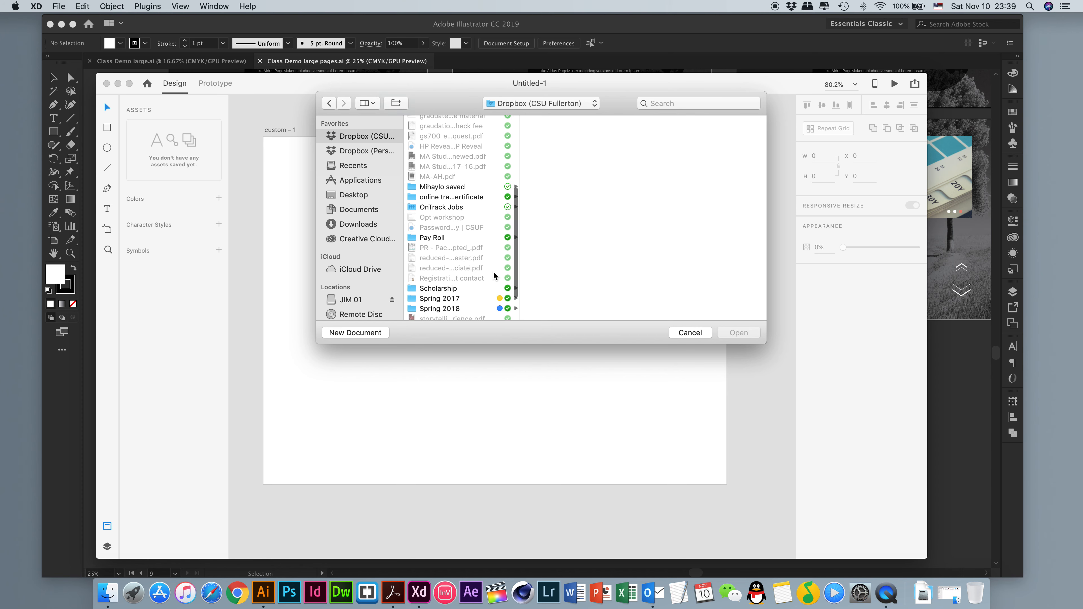
{"action": "scroll", "coordinate": [477, 253], "scroll_direction": "down", "scroll_amount": 1}
{"action": "left_click", "coordinate": [453, 290]}
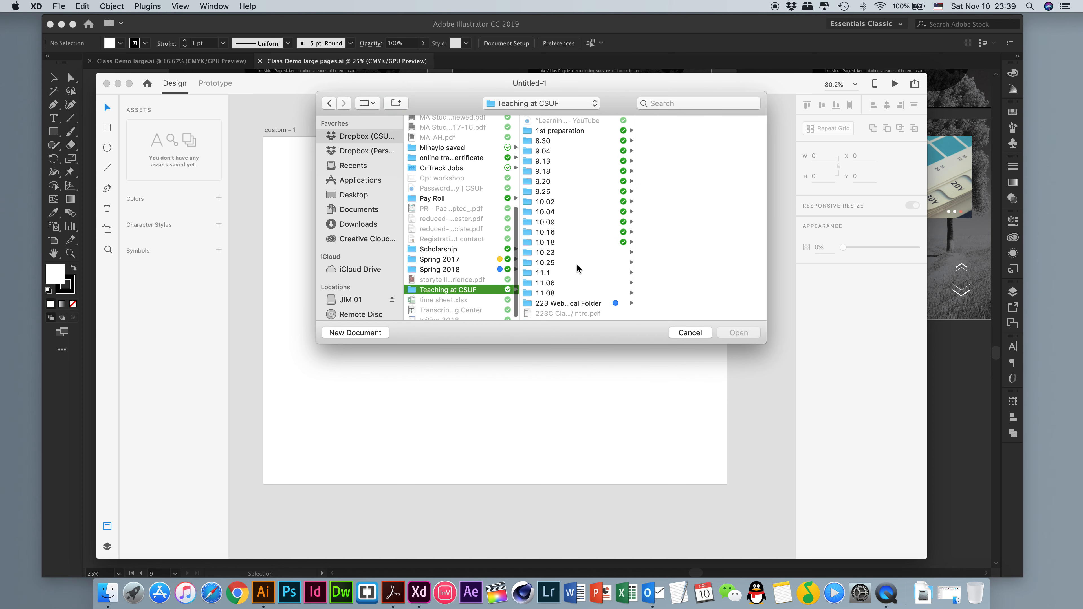
{"action": "left_click", "coordinate": [584, 284]}
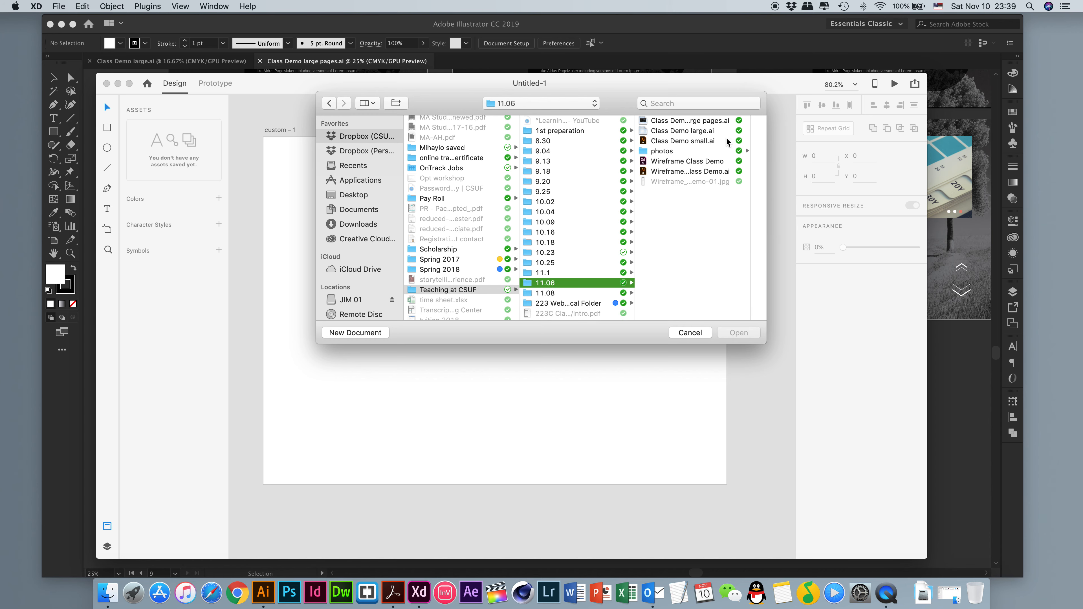
{"action": "left_click", "coordinate": [706, 123]}
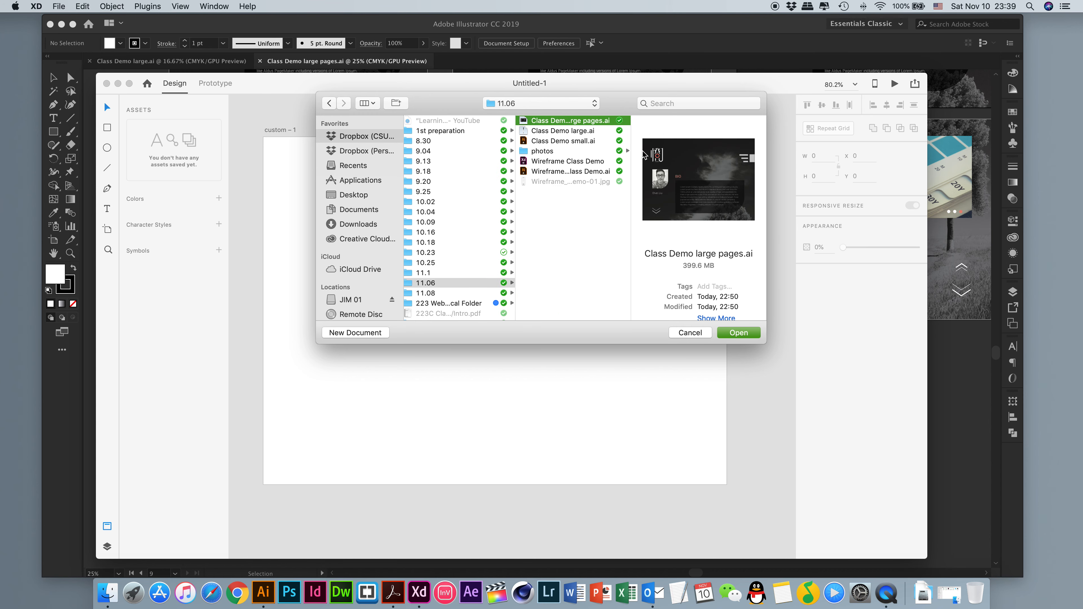
{"action": "left_click", "coordinate": [747, 334]}
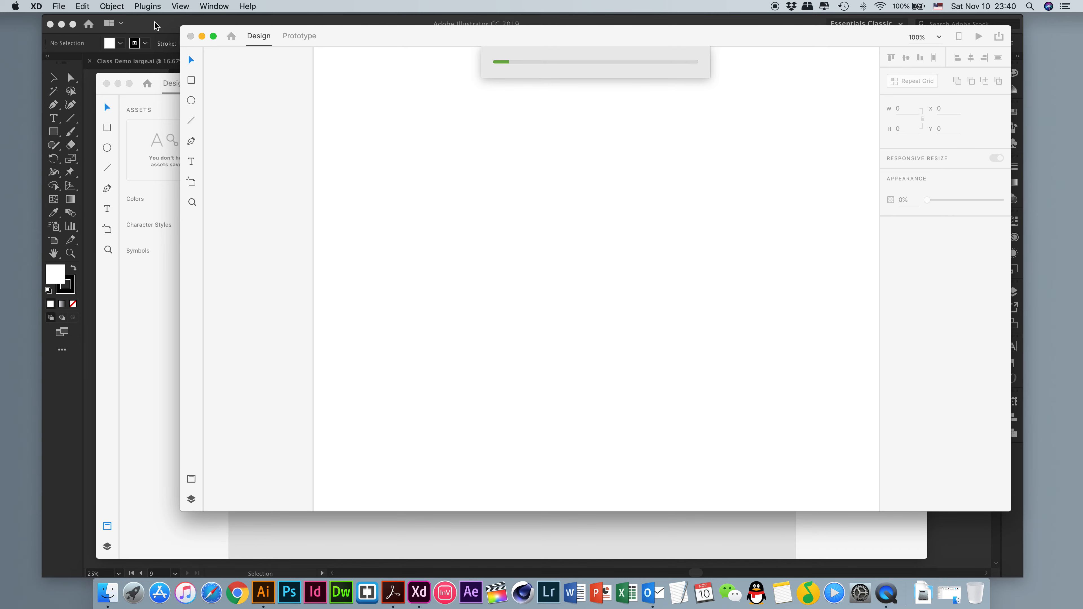
- Move the new XD window aside and switch to Illustrator to look over the source artboards while the file loads
{"action": "left_click_drag", "start_coordinate": [372, 37], "coordinate": [409, 41]}
{"action": "left_click", "coordinate": [190, 29]}
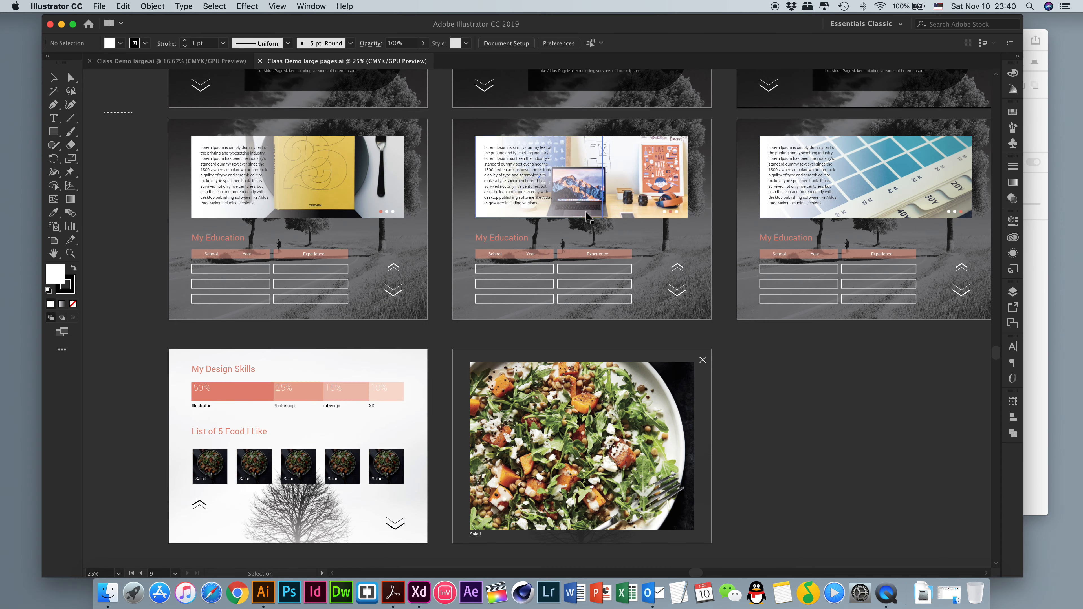
{"action": "scroll", "coordinate": [708, 261], "scroll_direction": "up", "scroll_amount": 5}
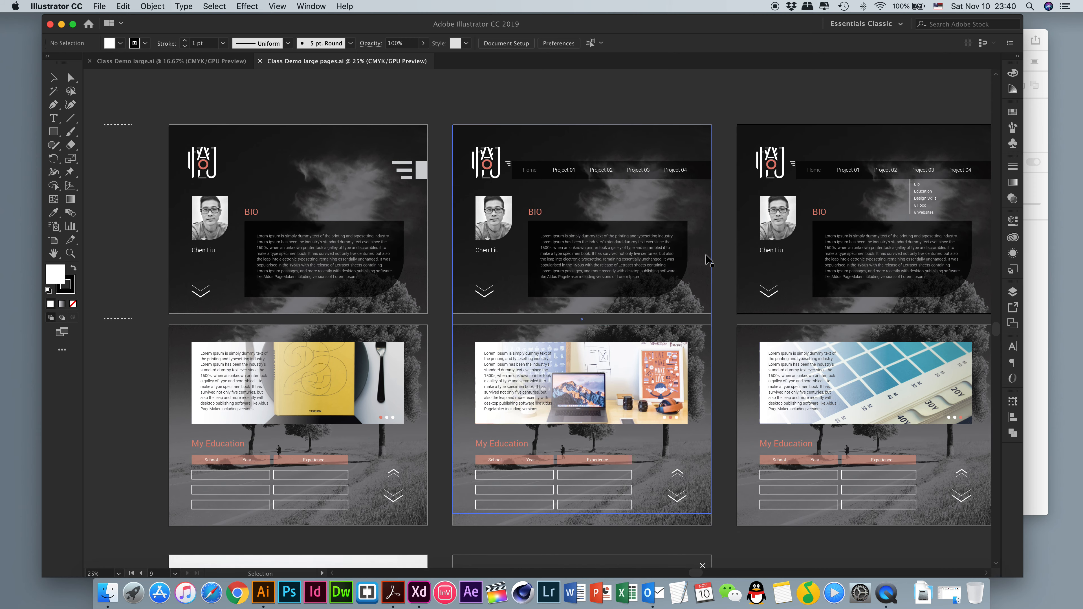
{"action": "scroll", "coordinate": [708, 260], "scroll_direction": "down", "scroll_amount": 6}
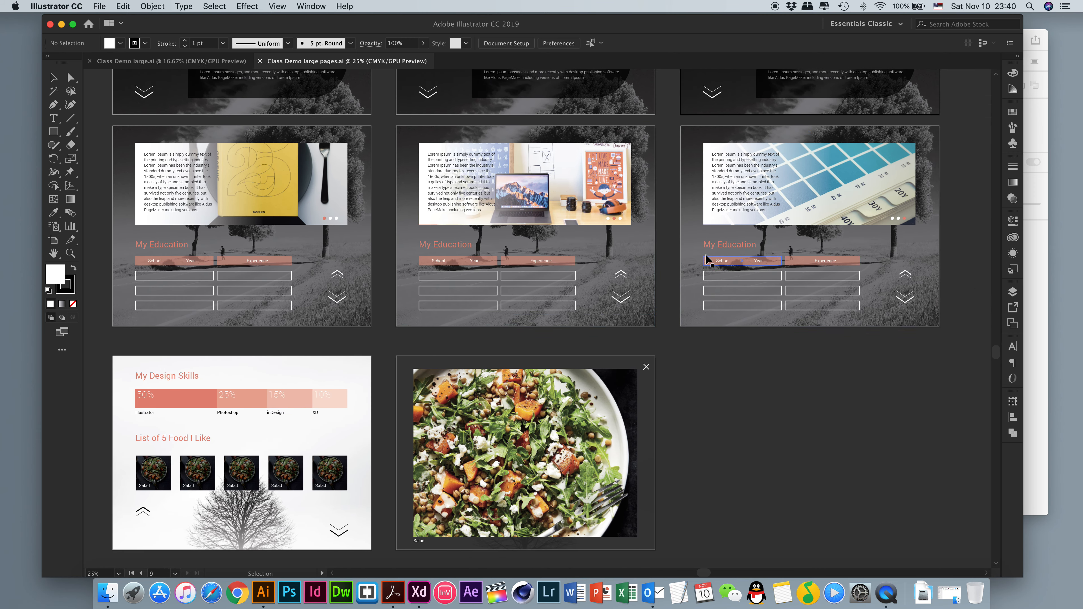
{"action": "scroll", "coordinate": [706, 254], "scroll_direction": "up", "scroll_amount": 4}
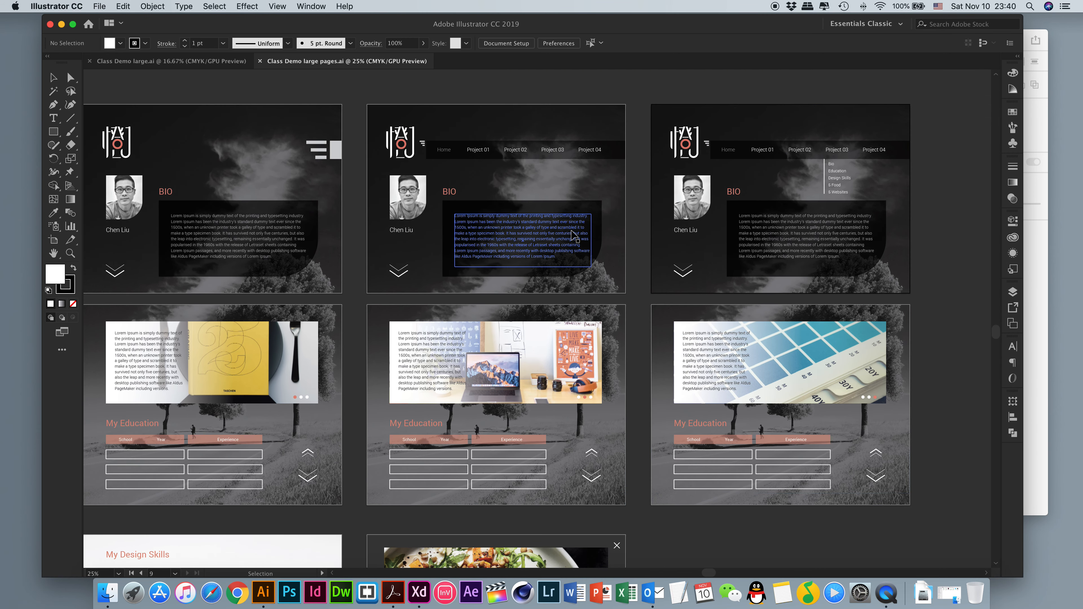
- Check the file's loading progress in XD, and return to Illustrator to review the education, skills and food artboards
{"action": "left_click", "coordinate": [1040, 120]}
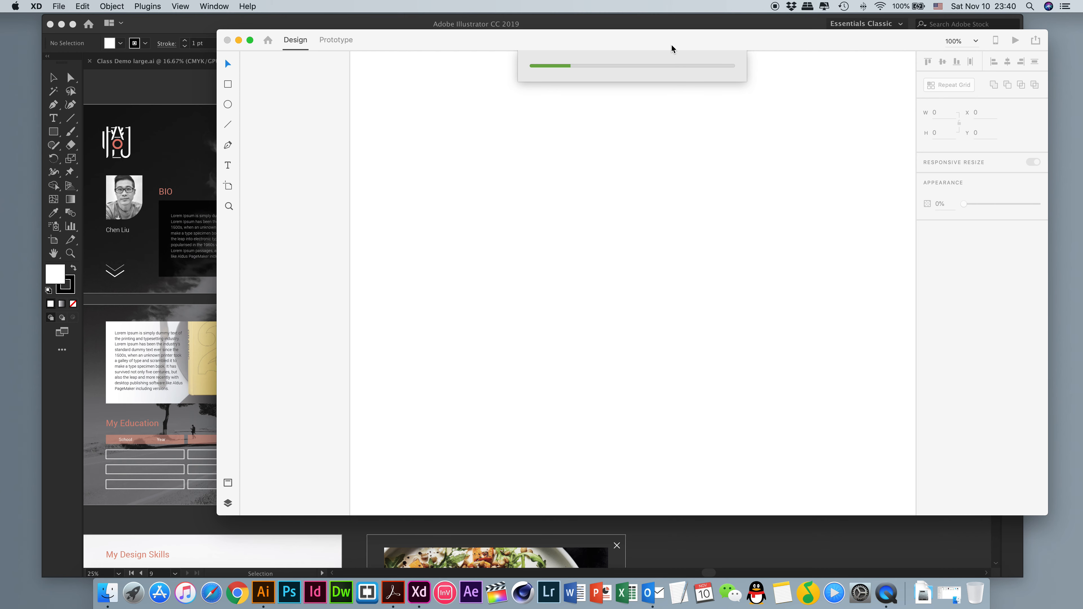
{"action": "left_click_drag", "start_coordinate": [571, 36], "coordinate": [596, 60]}
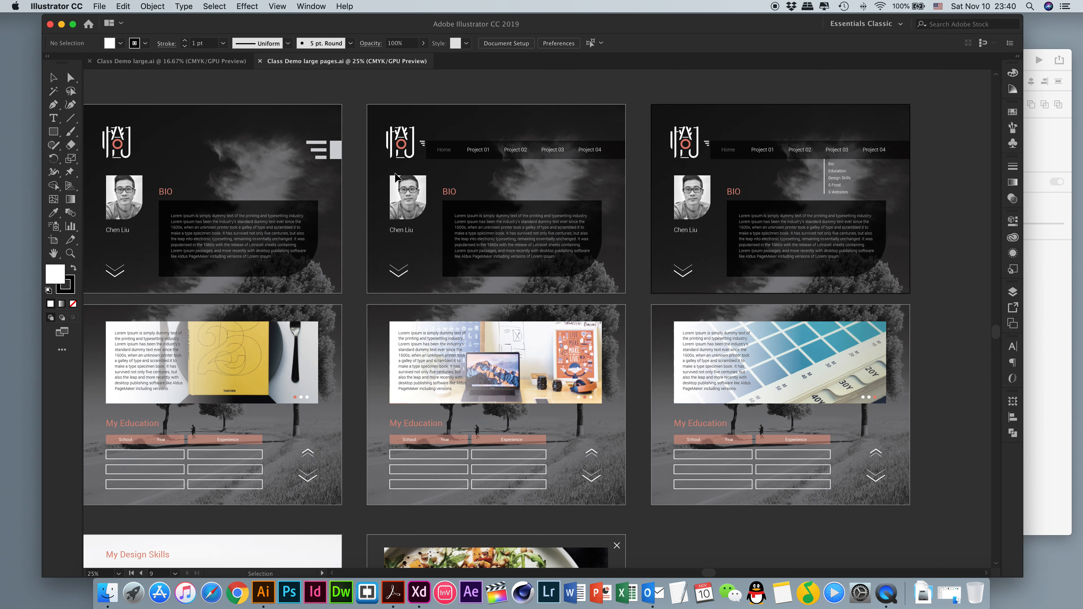
{"action": "scroll", "coordinate": [431, 186], "scroll_direction": "down", "scroll_amount": 5}
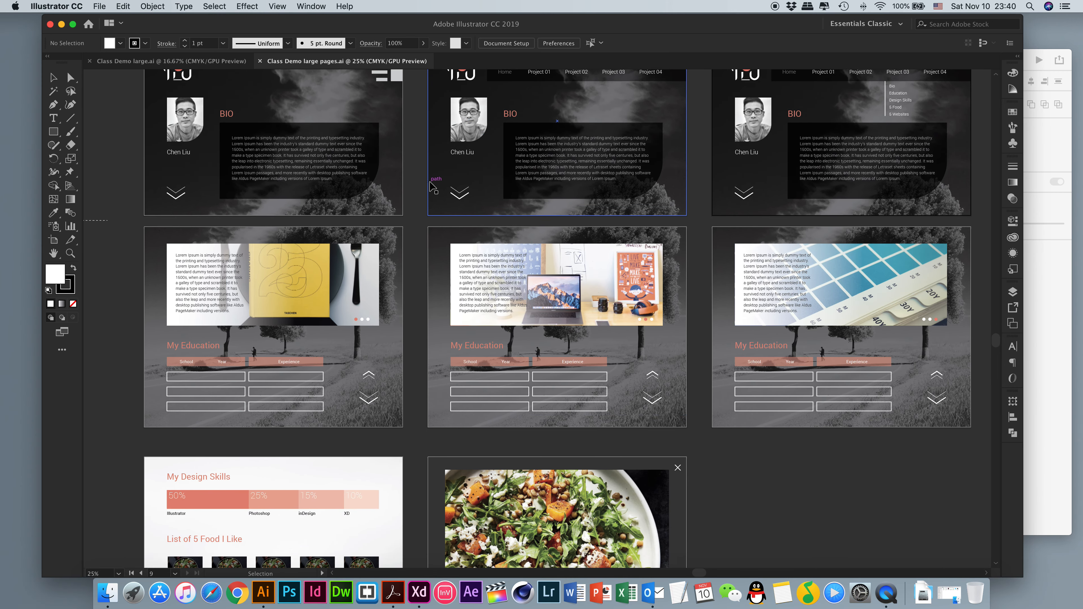
{"action": "scroll", "coordinate": [431, 186], "scroll_direction": "down", "scroll_amount": 4}
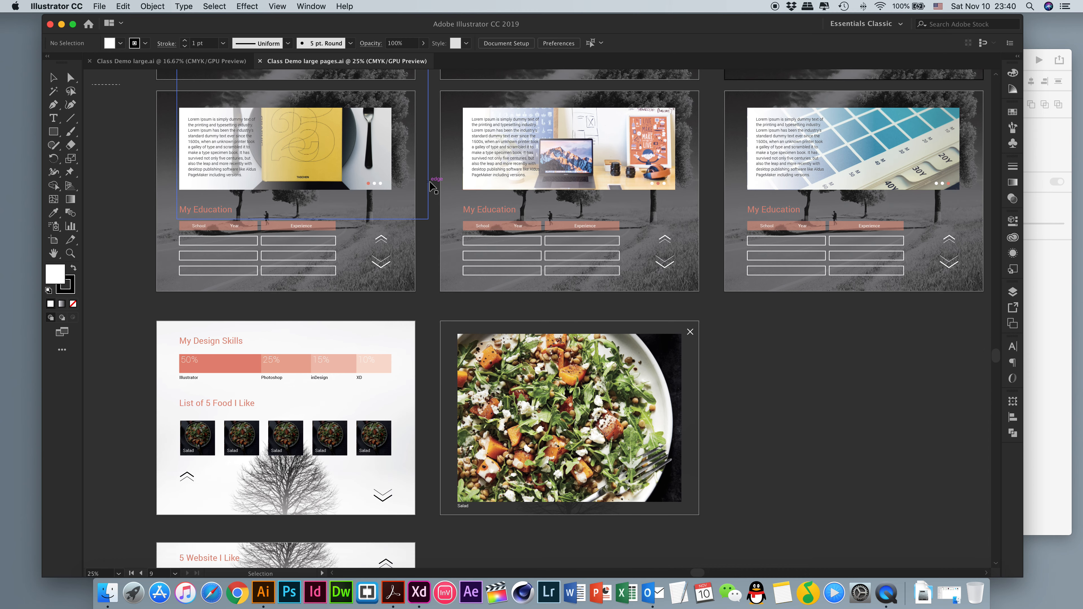
- Review the remaining source artboards in Illustrator, from the food page down to the favourite-websites page, and return to the Bio row
{"action": "scroll", "coordinate": [431, 186], "scroll_direction": "down", "scroll_amount": 5}
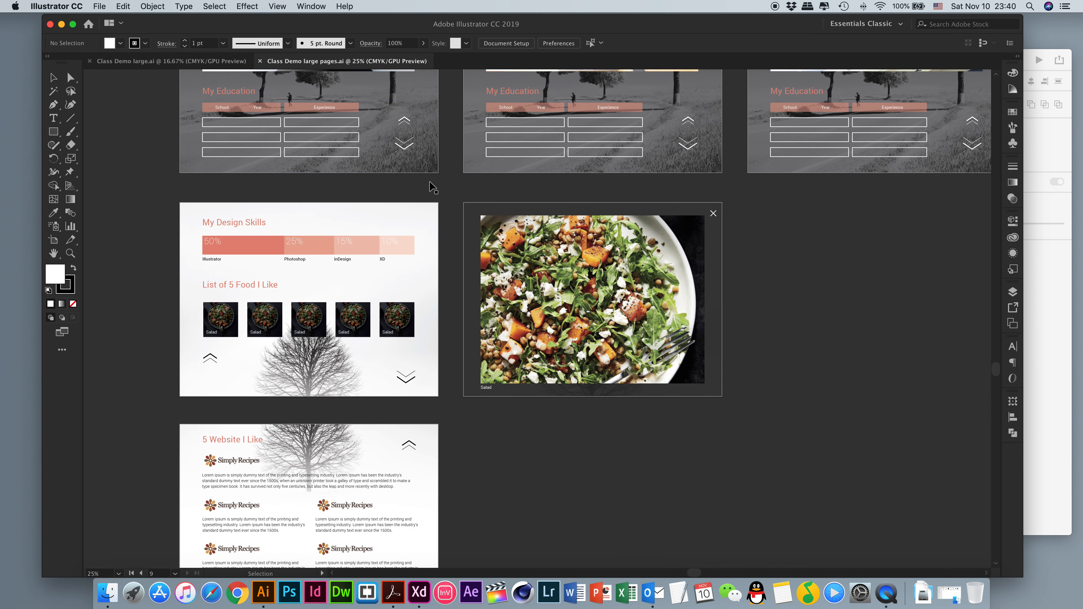
{"action": "scroll", "coordinate": [430, 186], "scroll_direction": "down", "scroll_amount": 2}
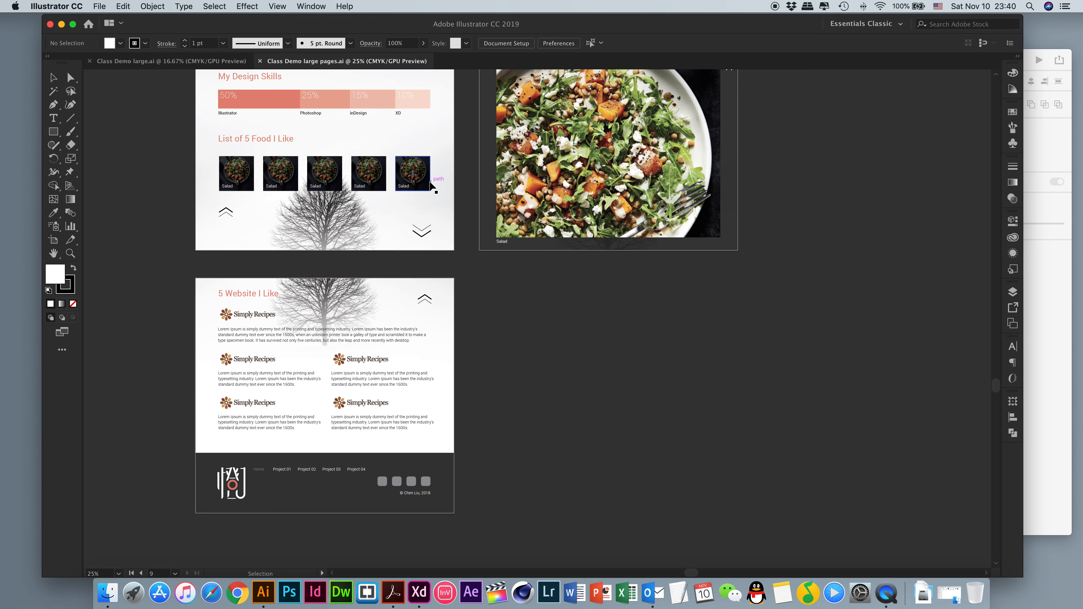
{"action": "scroll", "coordinate": [731, 357], "scroll_direction": "up", "scroll_amount": 11}
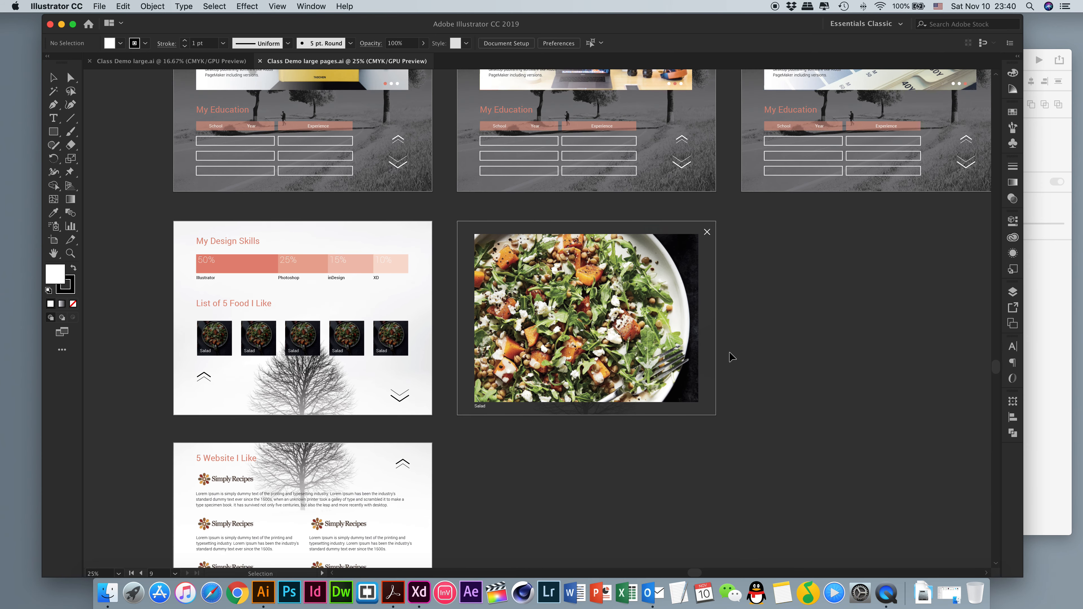
{"action": "scroll", "coordinate": [729, 357], "scroll_direction": "up", "scroll_amount": 4}
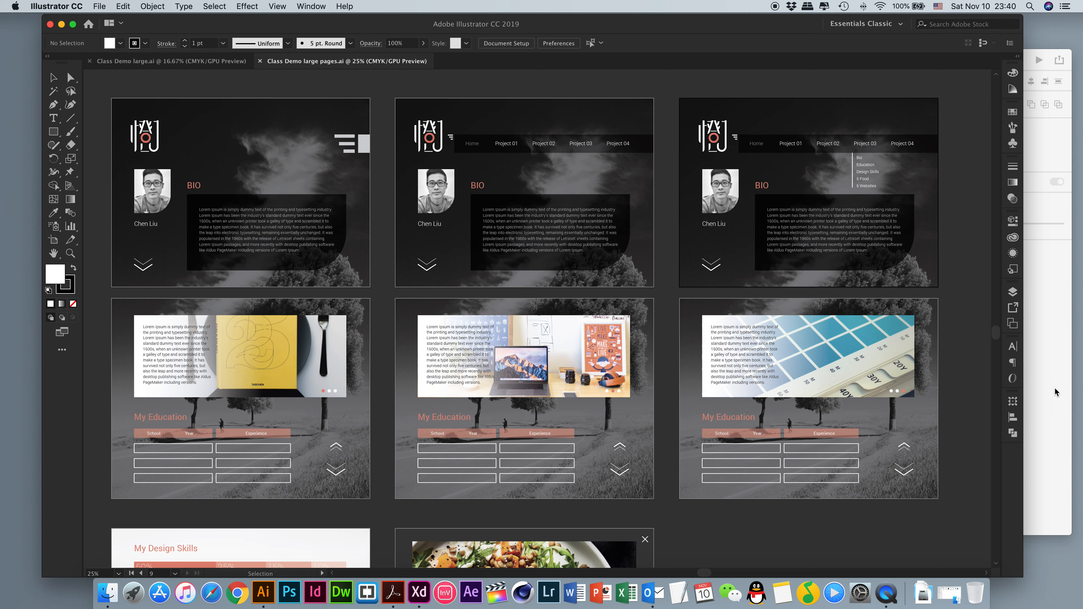
- Switch to Adobe XD and inspect the imported artboards, looking closely at the Bio and Education pages
{"action": "left_click", "coordinate": [1057, 392]}
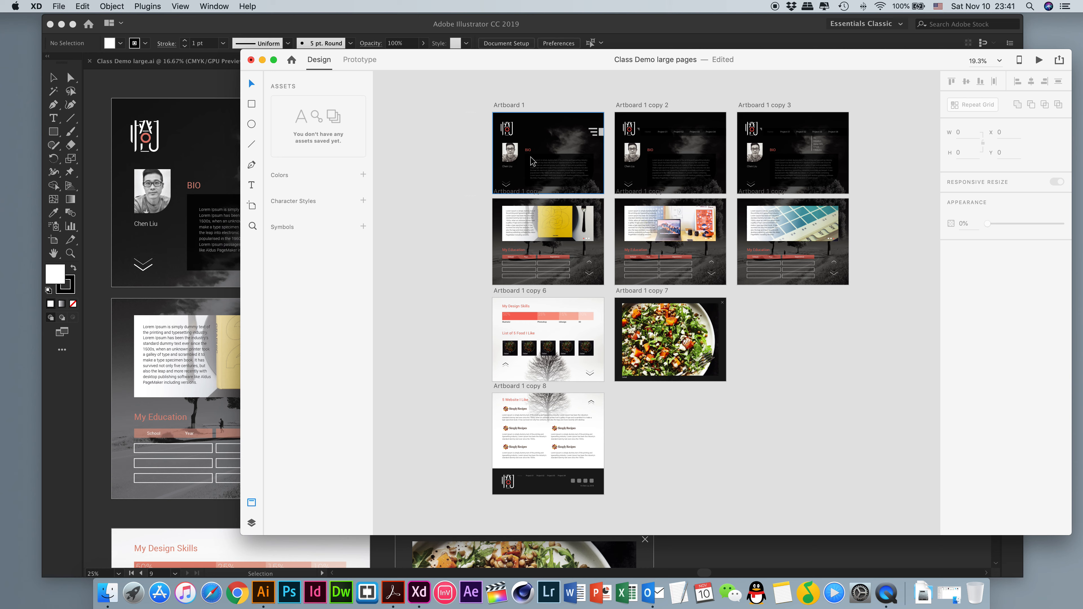
{"action": "scroll", "coordinate": [561, 143], "scroll_direction": "up", "scroll_amount": 5}
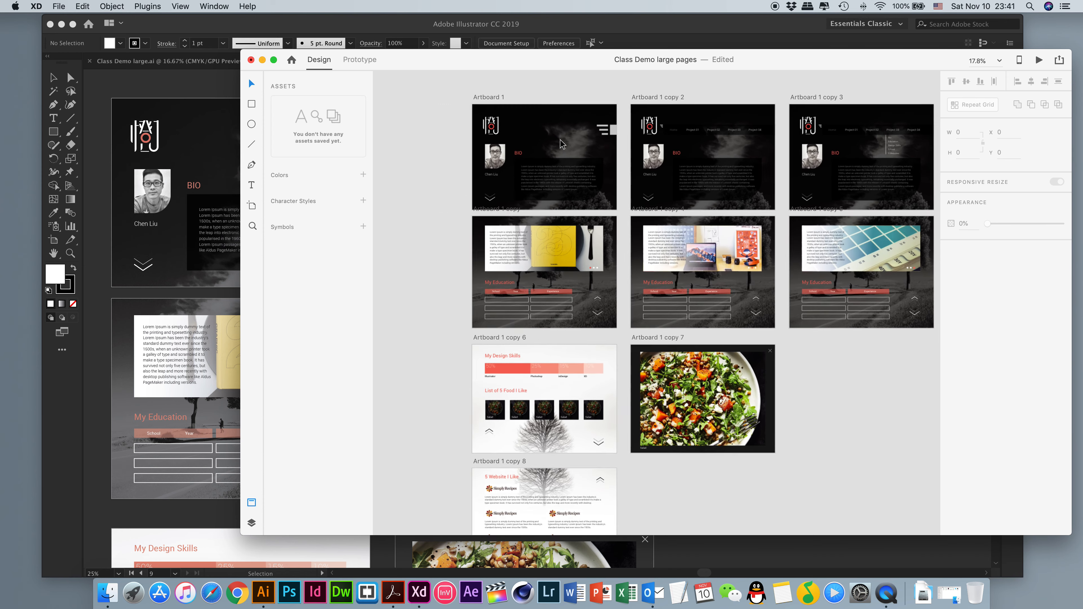
{"action": "scroll", "coordinate": [563, 144], "scroll_direction": "up", "scroll_amount": 1}
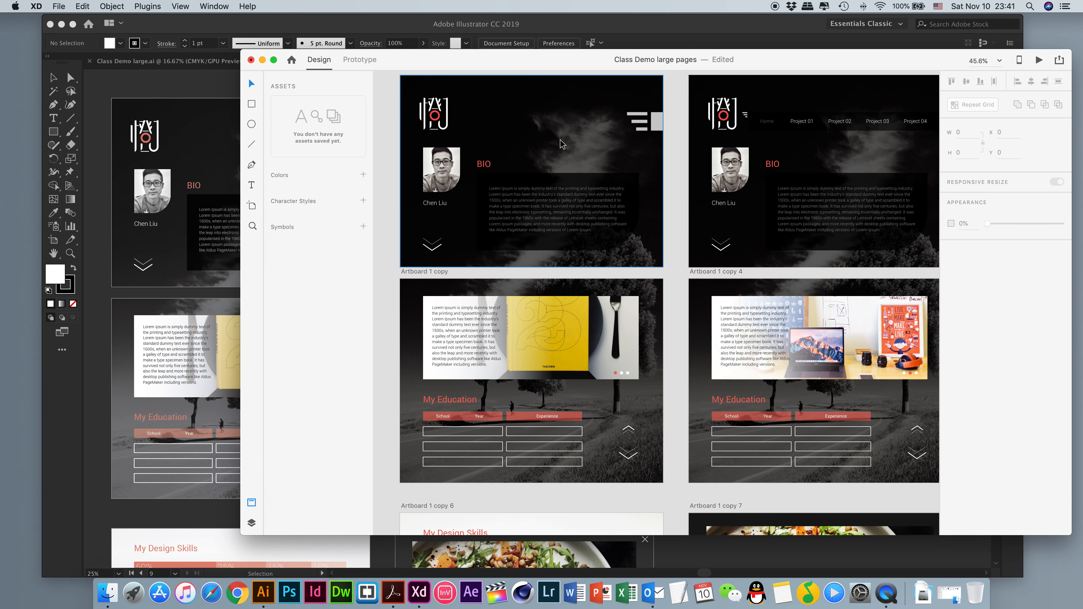
{"action": "scroll", "coordinate": [563, 144], "scroll_direction": "up", "scroll_amount": 4}
{"action": "scroll", "coordinate": [563, 144], "scroll_direction": "left", "scroll_amount": 2}
{"action": "scroll", "coordinate": [563, 144], "scroll_direction": "down", "scroll_amount": 1}
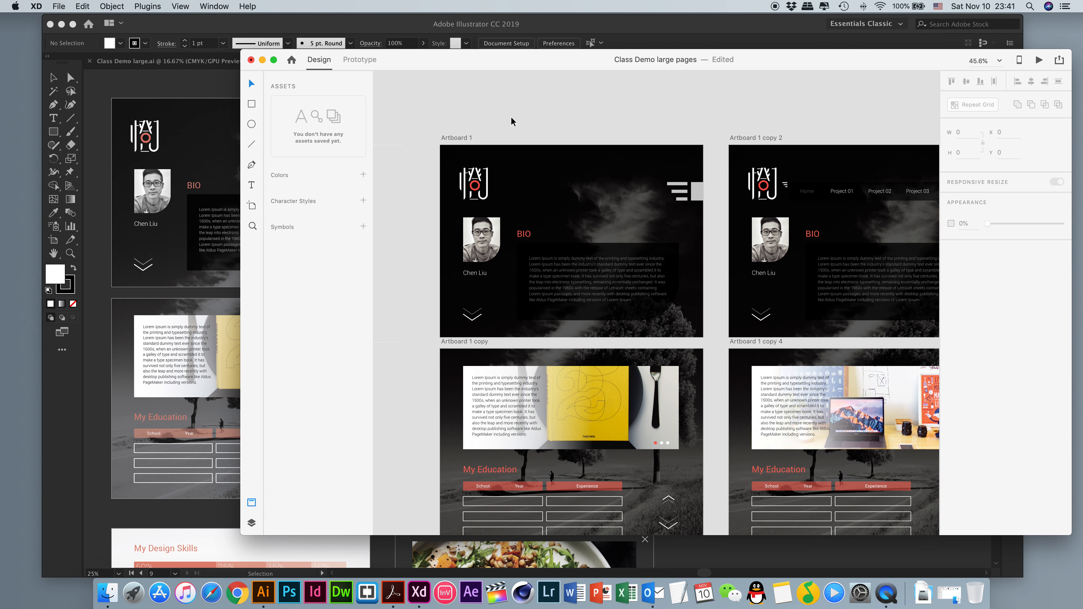
{"action": "scroll", "coordinate": [554, 167], "scroll_direction": "down", "scroll_amount": 1}
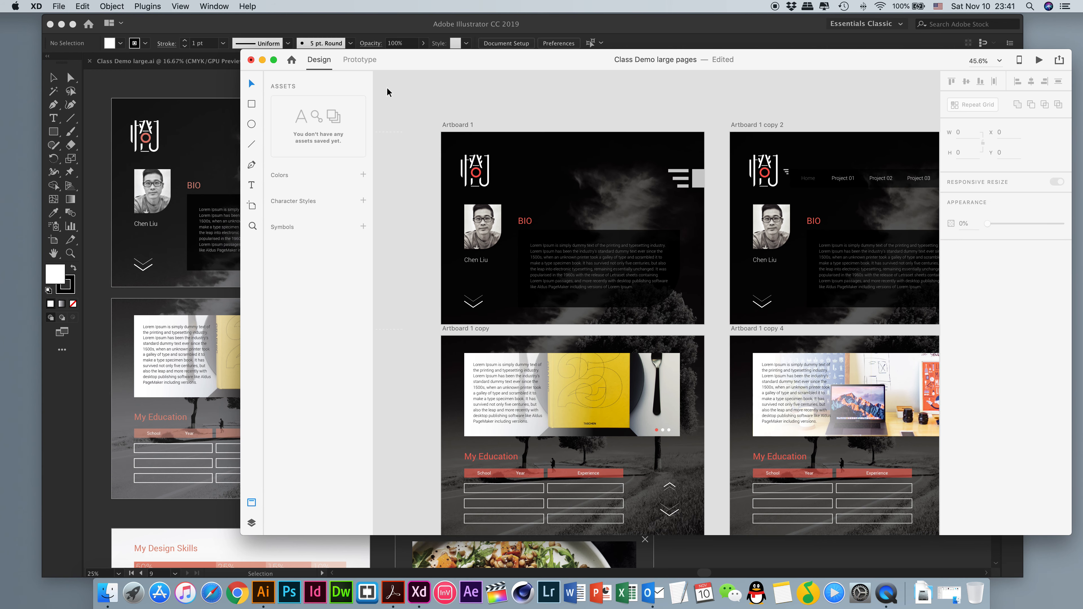
- Save the imported document to the Desktop as Class Demo Pages
{"action": "key", "text": "super+s"}
{"action": "left_click", "coordinate": [647, 85]}
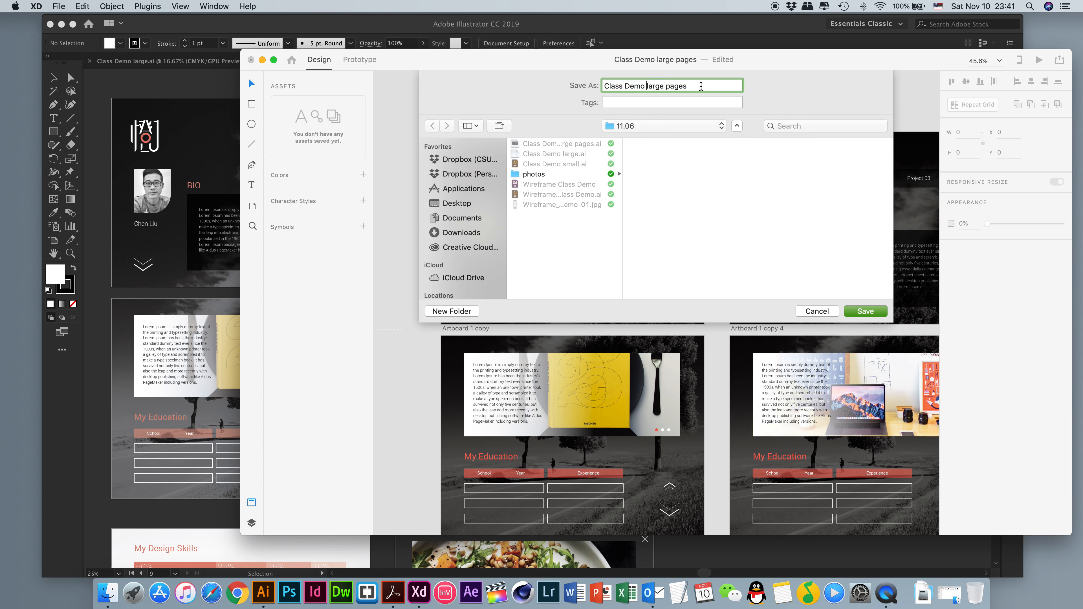
{"action": "left_click_drag", "start_coordinate": [691, 85], "coordinate": [647, 83]}
{"action": "type", "text": "P"}
{"action": "left_click", "coordinate": [465, 205]}
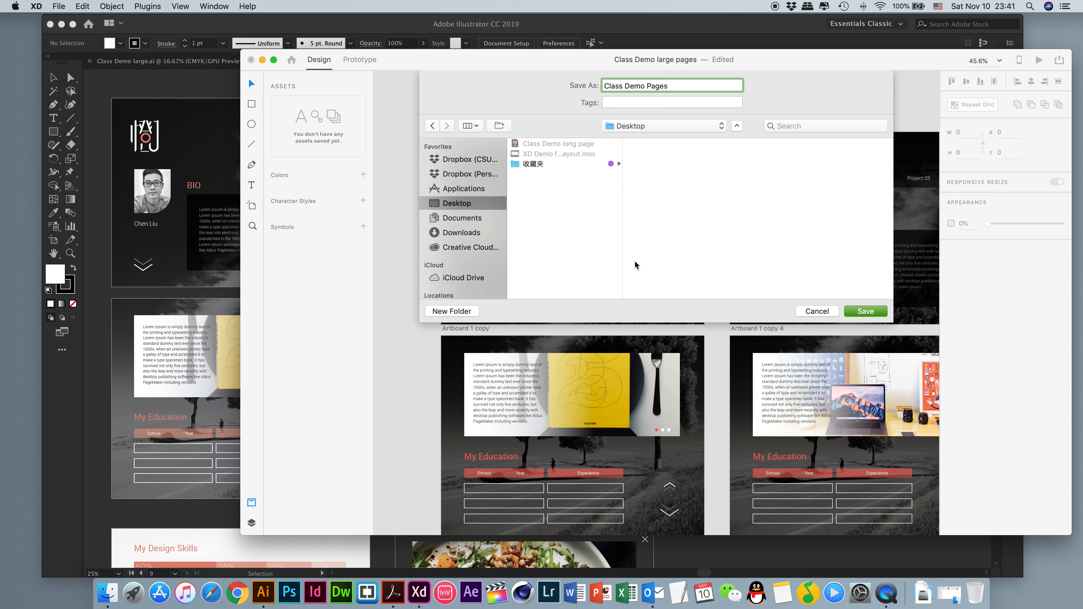
{"action": "left_click", "coordinate": [866, 312]}
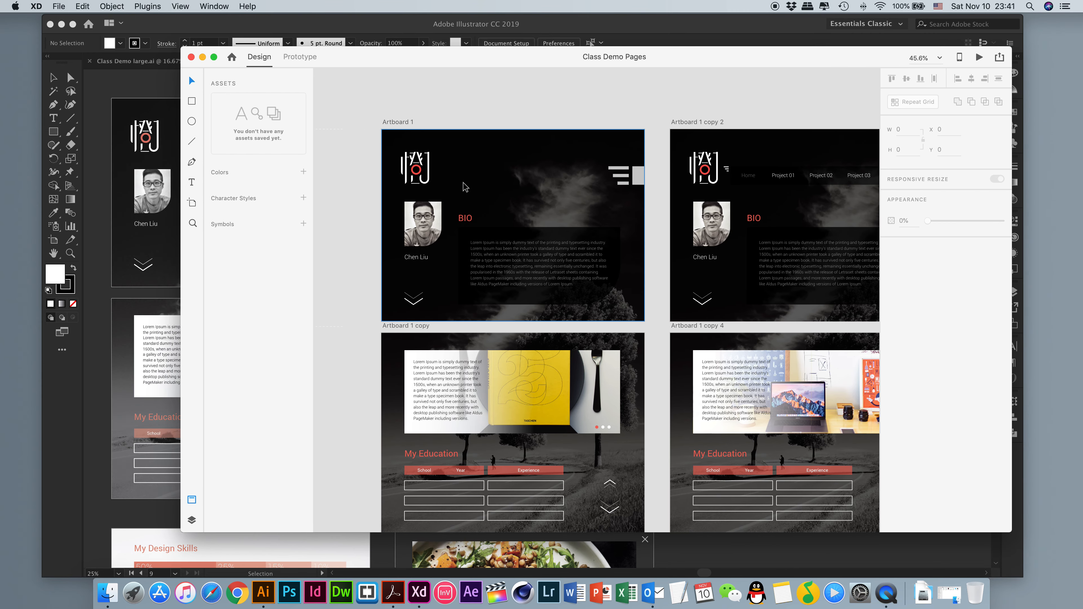
- Look over the Bio and Education artboards and glance at Prototype mode before returning to Design mode
{"action": "scroll", "coordinate": [467, 155], "scroll_direction": "down", "scroll_amount": 5}
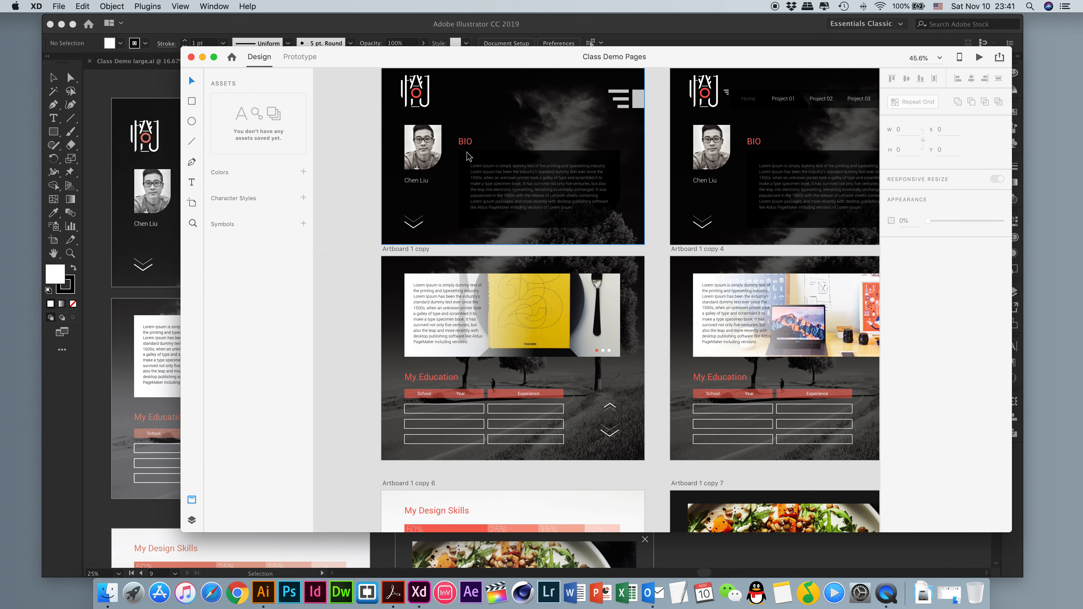
{"action": "scroll", "coordinate": [468, 156], "scroll_direction": "right", "scroll_amount": 3}
{"action": "scroll", "coordinate": [467, 155], "scroll_direction": "down", "scroll_amount": 2}
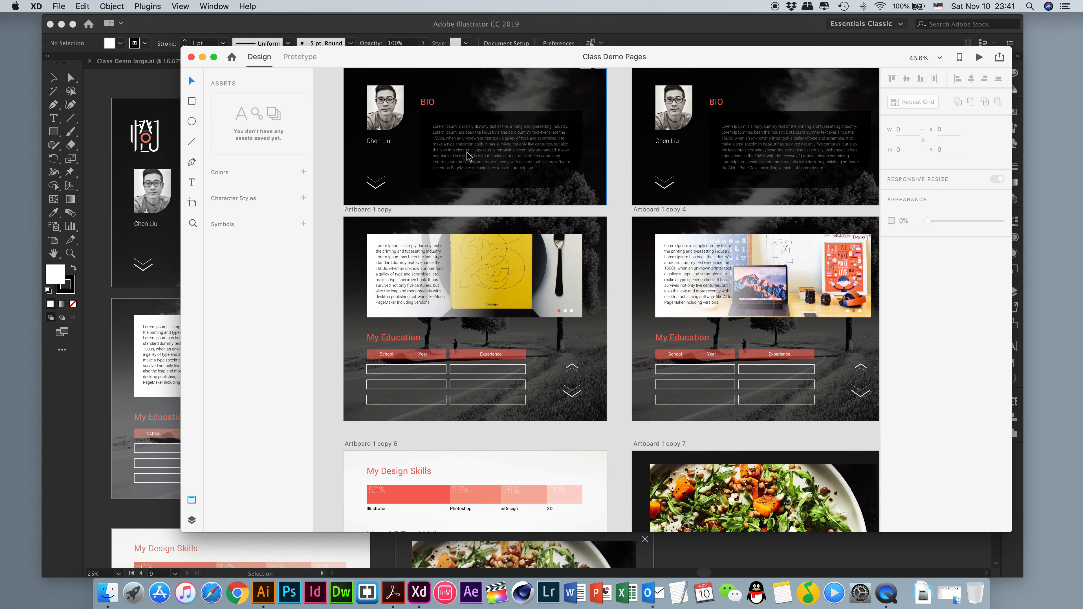
{"action": "scroll", "coordinate": [468, 156], "scroll_direction": "up", "scroll_amount": 6}
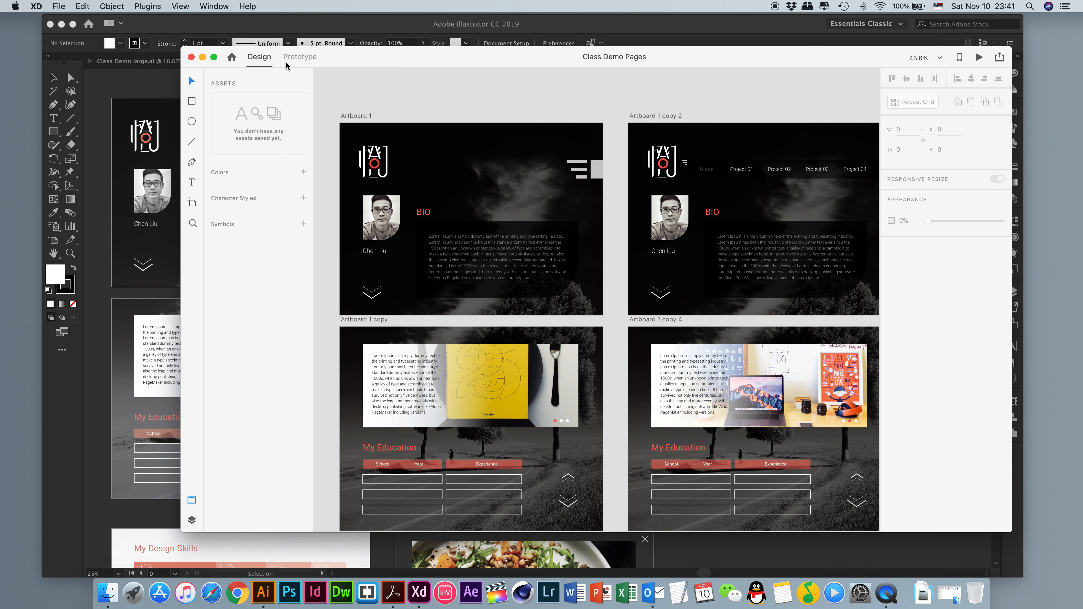
{"action": "left_click", "coordinate": [294, 59]}
{"action": "left_click", "coordinate": [261, 58]}
{"action": "scroll", "coordinate": [477, 152], "scroll_direction": "up", "scroll_amount": 1}
{"action": "scroll", "coordinate": [478, 152], "scroll_direction": "left", "scroll_amount": 2}
{"action": "scroll", "coordinate": [478, 153], "scroll_direction": "down", "scroll_amount": 3}
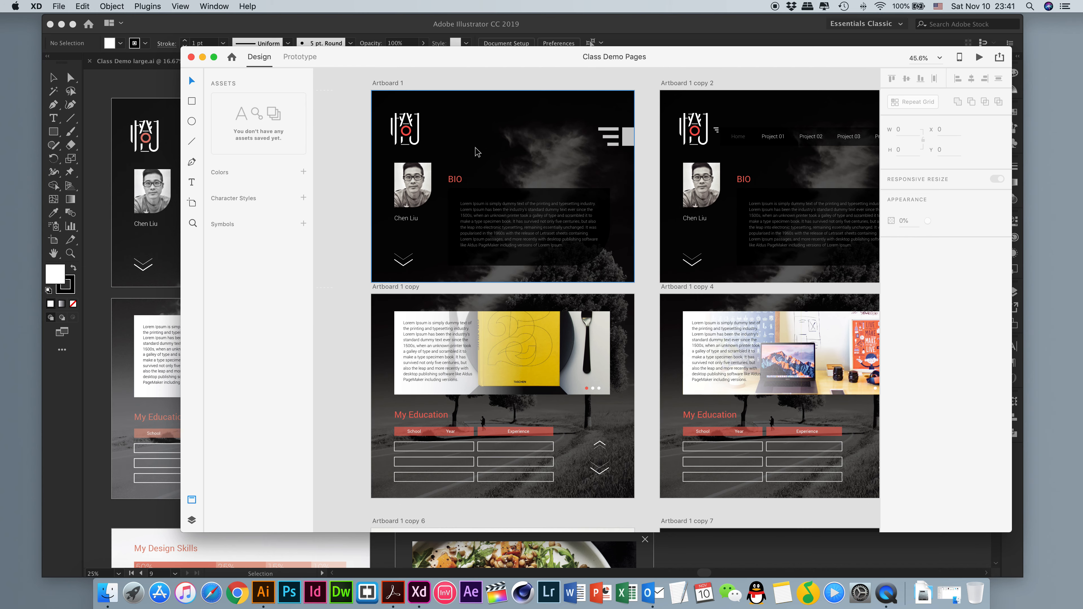
{"action": "scroll", "coordinate": [477, 152], "scroll_direction": "up", "scroll_amount": 1}
{"action": "scroll", "coordinate": [477, 152], "scroll_direction": "right", "scroll_amount": 1}
- In Prototype mode, group Artboard 1's menu icon bars and square, and link the group to Artboard 1 copy 2 with a Tap-triggered Dissolve transition
{"action": "left_click", "coordinate": [312, 60]}
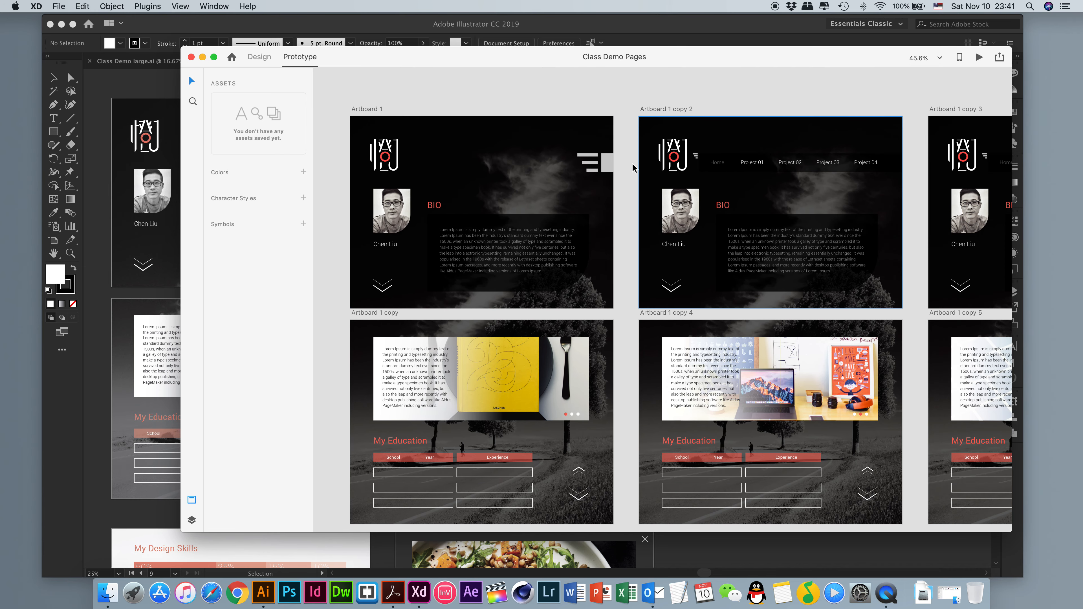
{"action": "left_click", "coordinate": [609, 161]}
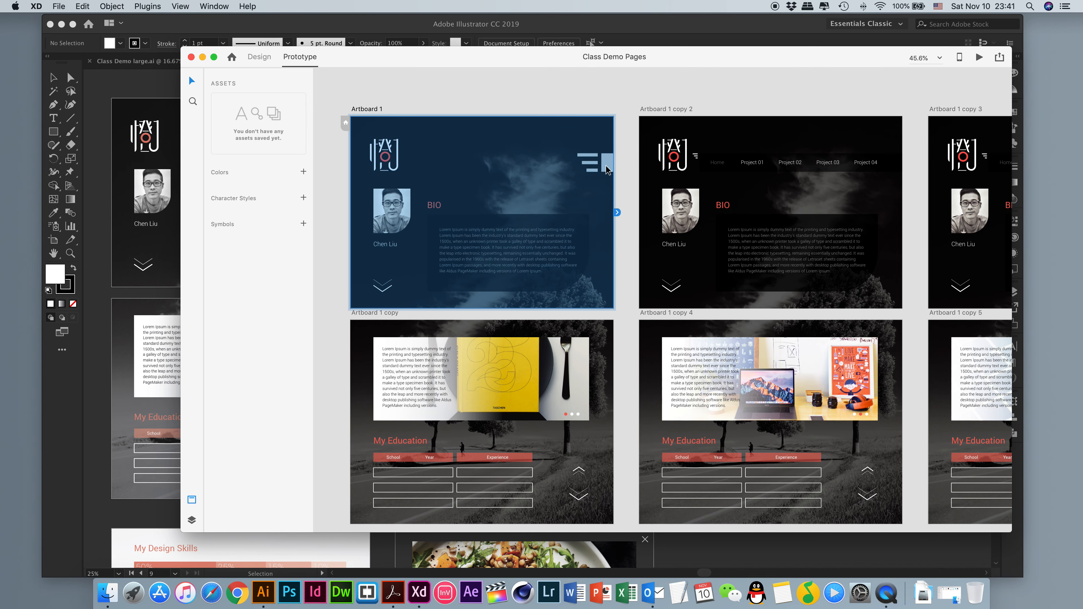
{"action": "left_click", "coordinate": [590, 161]}
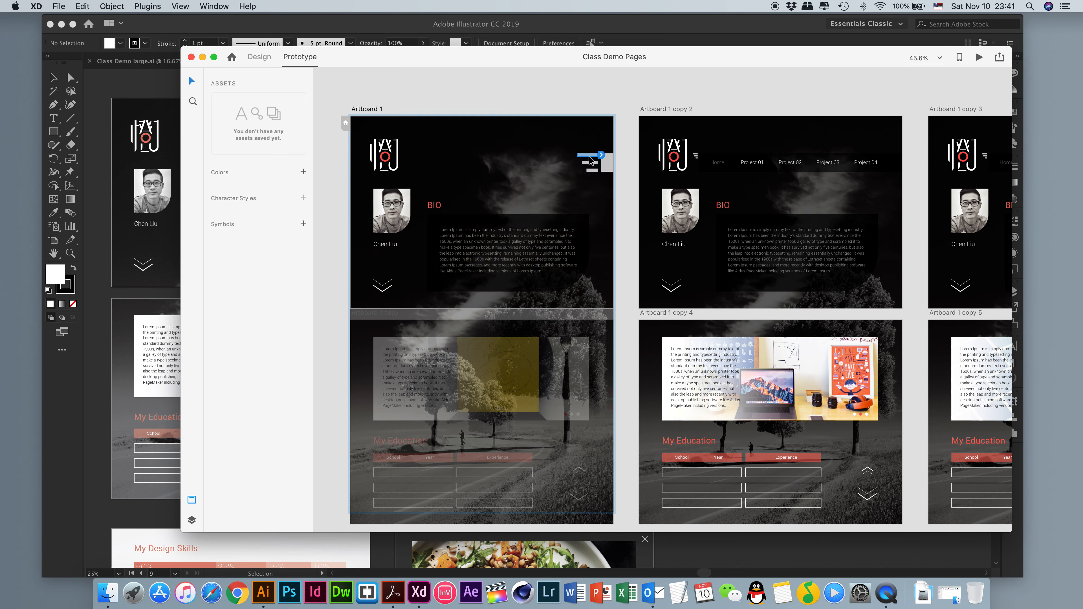
{"action": "left_click", "coordinate": [590, 163], "text": "shift"}
{"action": "left_click", "coordinate": [592, 170], "text": "shift"}
{"action": "left_click", "coordinate": [602, 164], "text": "shift"}
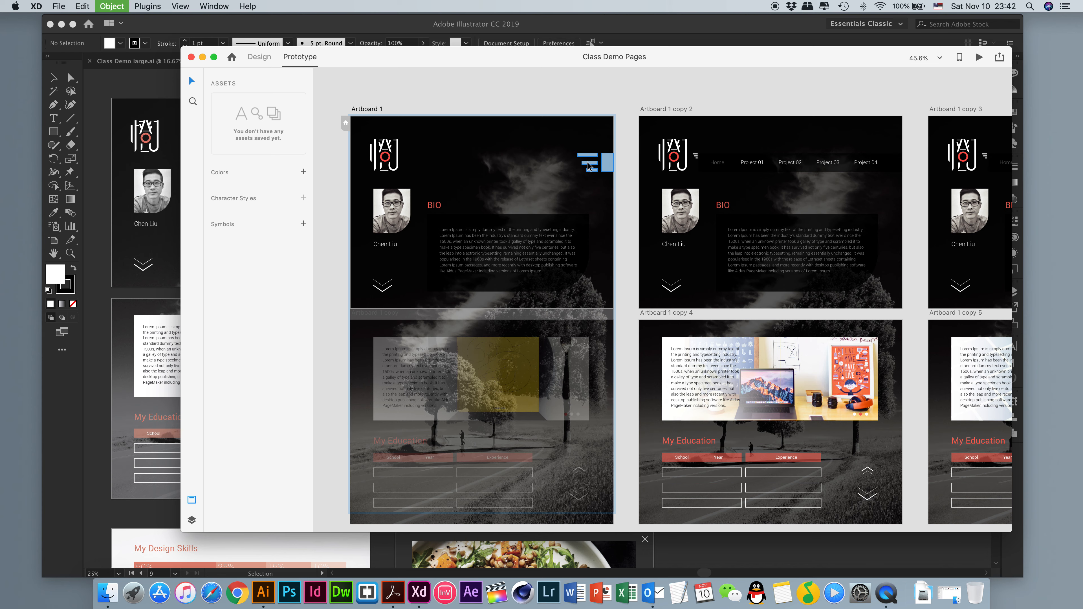
{"action": "key", "text": "super+g"}
{"action": "left_click_drag", "start_coordinate": [619, 164], "coordinate": [642, 166]}
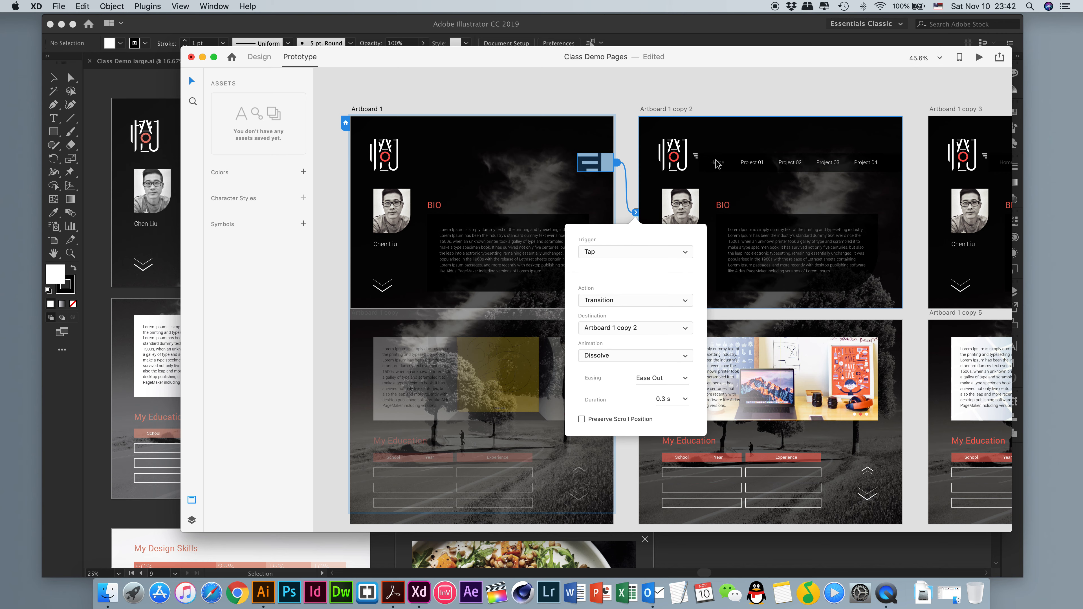
- Group the small menu icon's bars on Artboard 1 copy 2 and link them back to Artboard 1 with a Tap-triggered Dissolve transition
{"action": "left_click", "coordinate": [700, 161]}
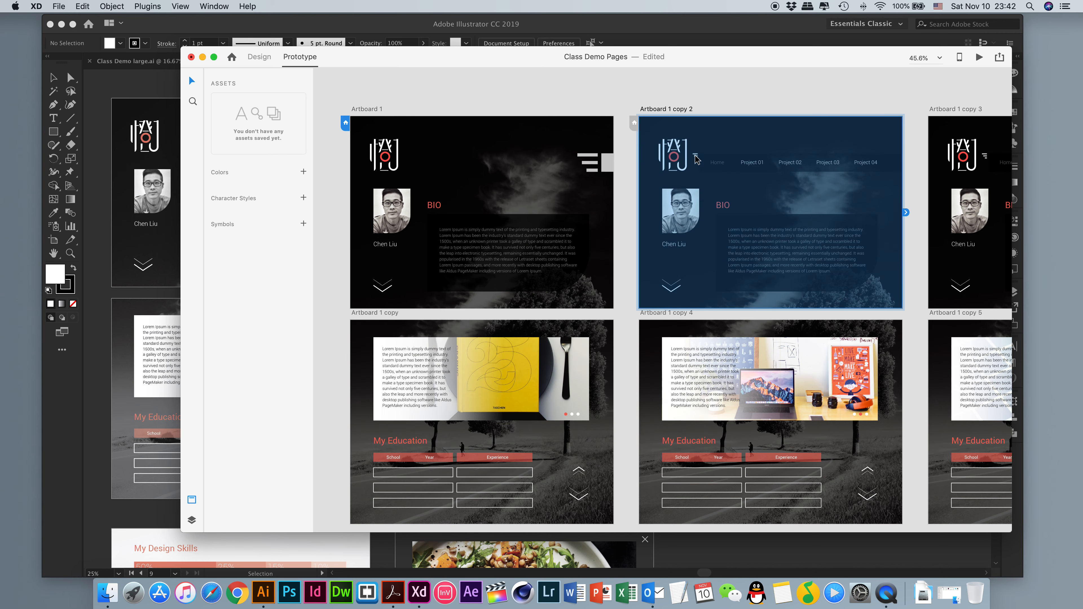
{"action": "double_click", "coordinate": [696, 156]}
{"action": "scroll", "coordinate": [697, 158], "scroll_direction": "down", "scroll_amount": 1}
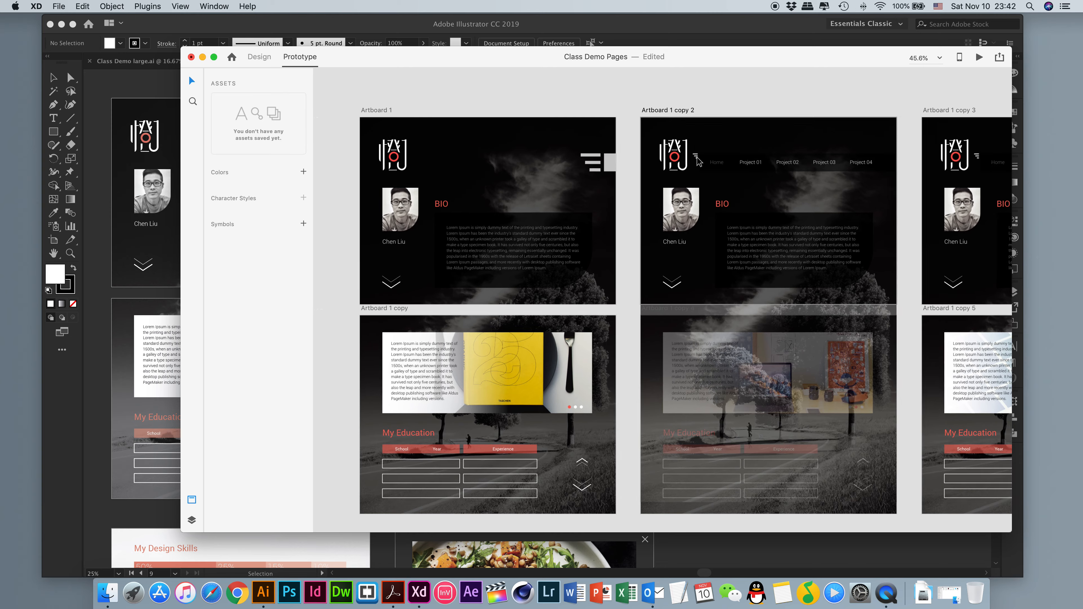
{"action": "scroll", "coordinate": [696, 157], "scroll_direction": "up", "scroll_amount": 3}
{"action": "scroll", "coordinate": [698, 160], "scroll_direction": "up", "scroll_amount": 5}
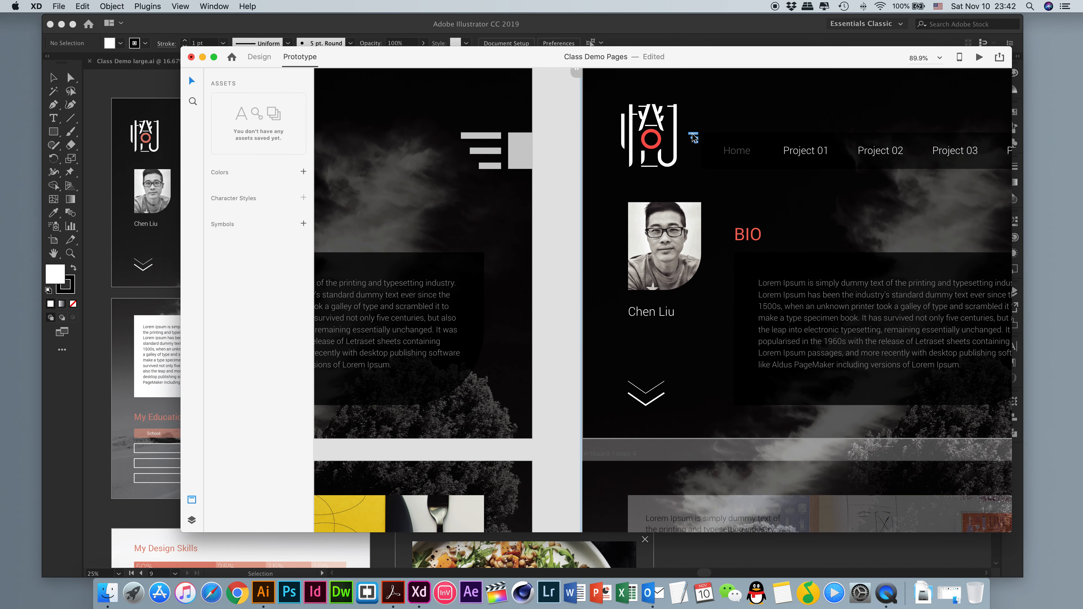
{"action": "scroll", "coordinate": [695, 135], "scroll_direction": "left", "scroll_amount": 1}
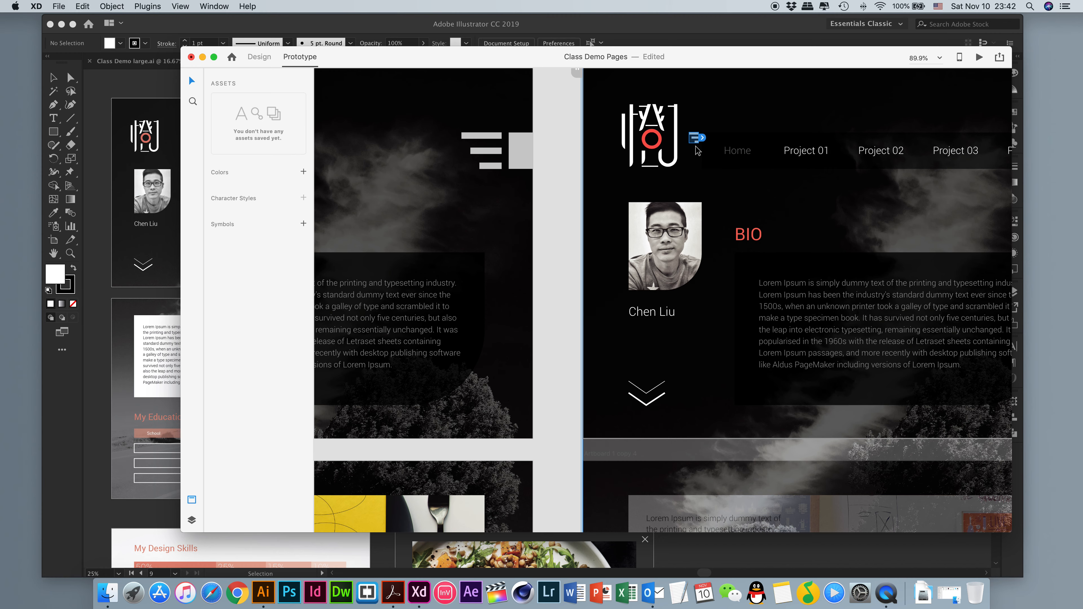
{"action": "left_click_drag", "start_coordinate": [699, 138], "coordinate": [532, 184]}
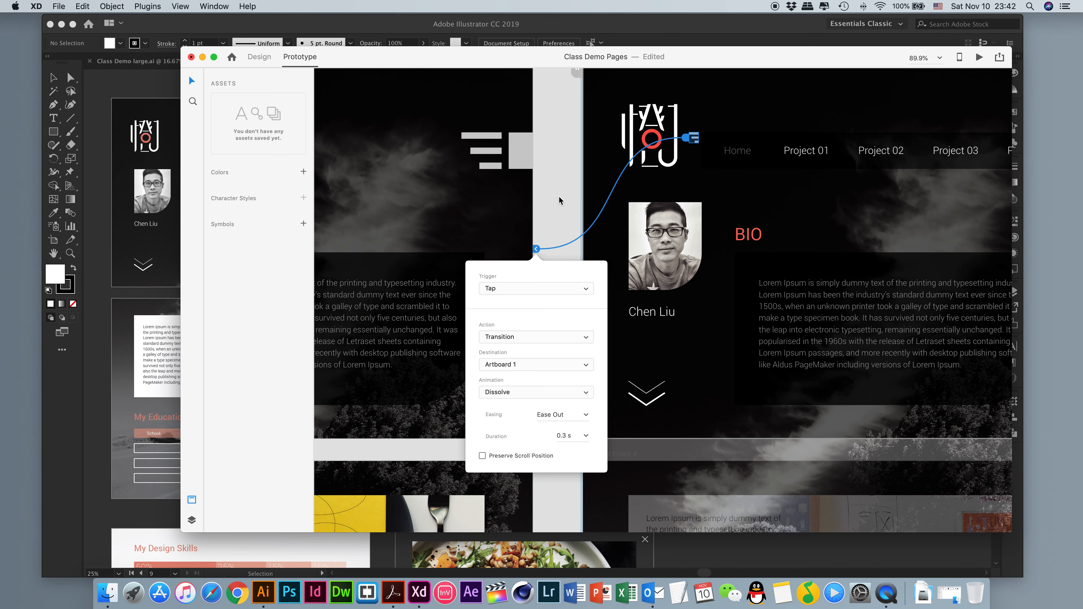
{"action": "left_click", "coordinate": [558, 200]}
- Preview the prototype, test the menu icon's link on Artboard 1, and close the preview
{"action": "scroll", "coordinate": [559, 200], "scroll_direction": "down", "scroll_amount": 3}
{"action": "scroll", "coordinate": [560, 200], "scroll_direction": "left", "scroll_amount": 2}
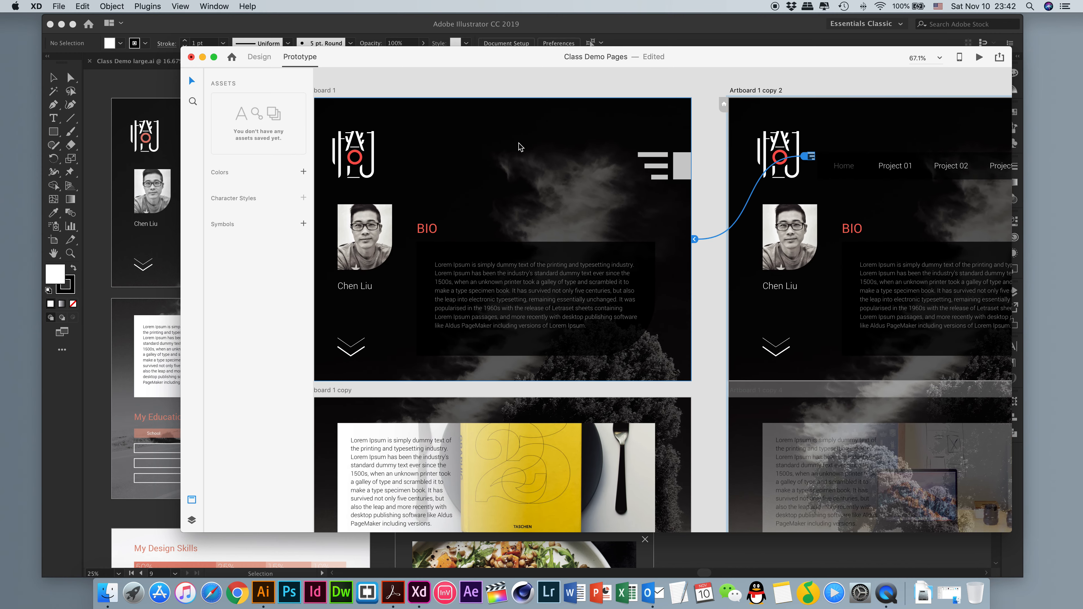
{"action": "left_click", "coordinate": [532, 84]}
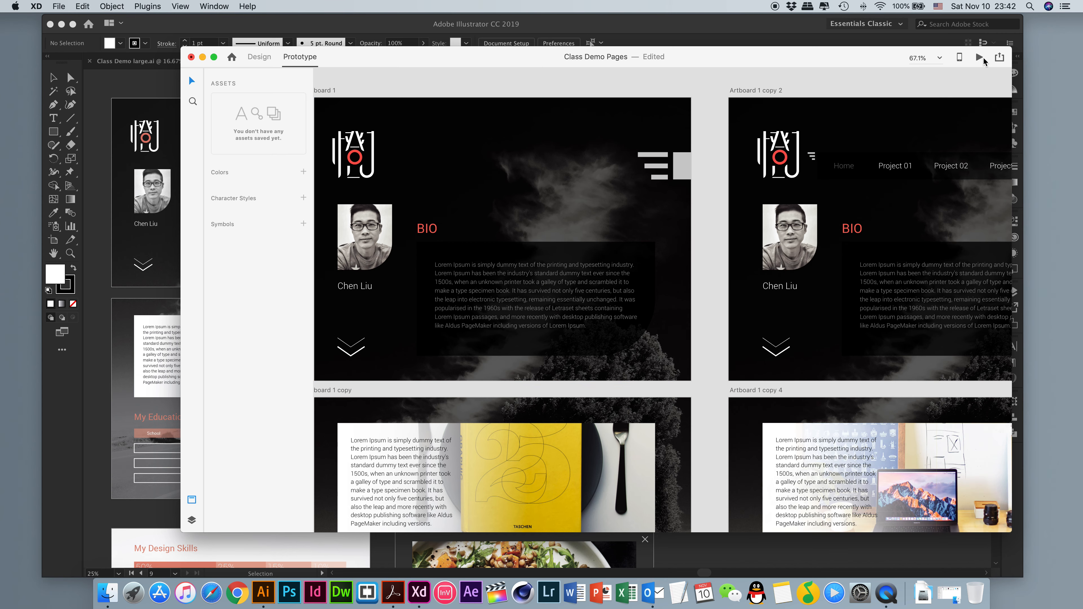
{"action": "left_click", "coordinate": [980, 56]}
{"action": "left_click", "coordinate": [783, 172]}
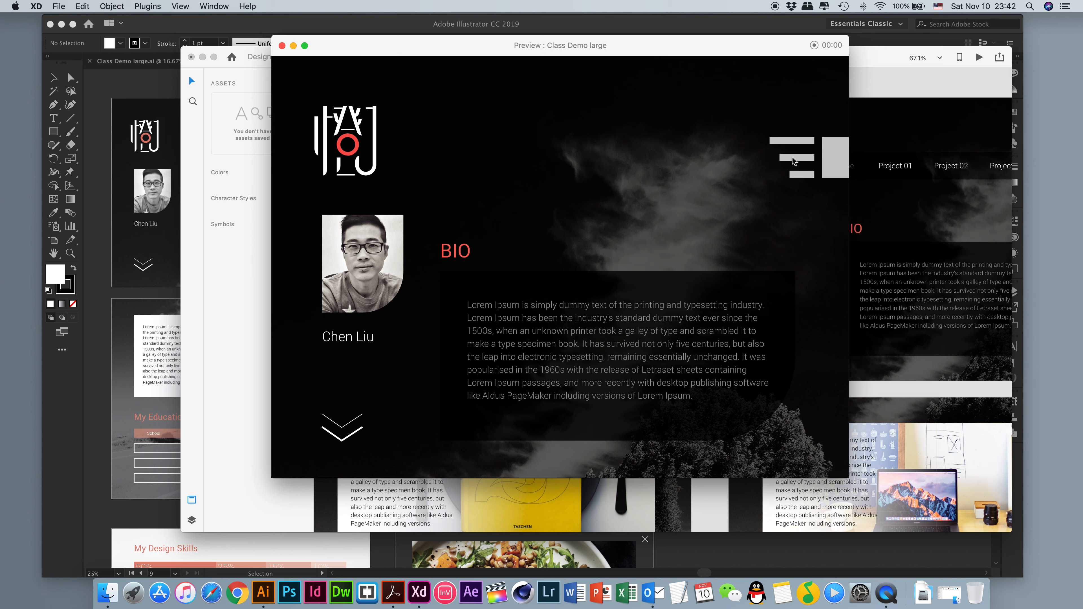
{"action": "left_click", "coordinate": [283, 45]}
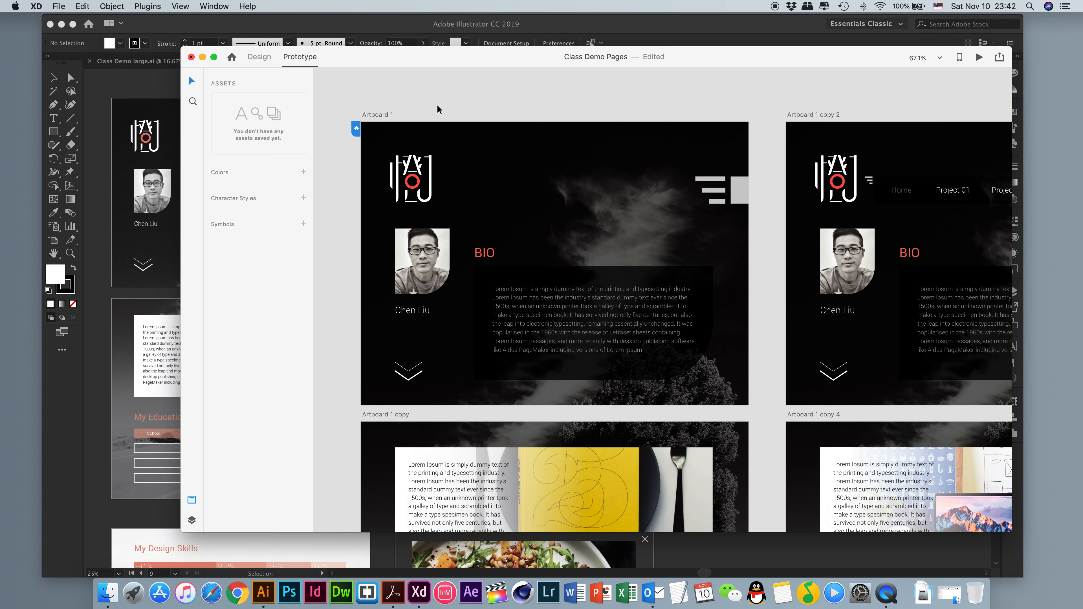
- Return to Design mode, check Artboard 1's width and height, and look over the Bio and Education artboards
{"action": "left_click", "coordinate": [265, 58]}
{"action": "left_click", "coordinate": [380, 116]}
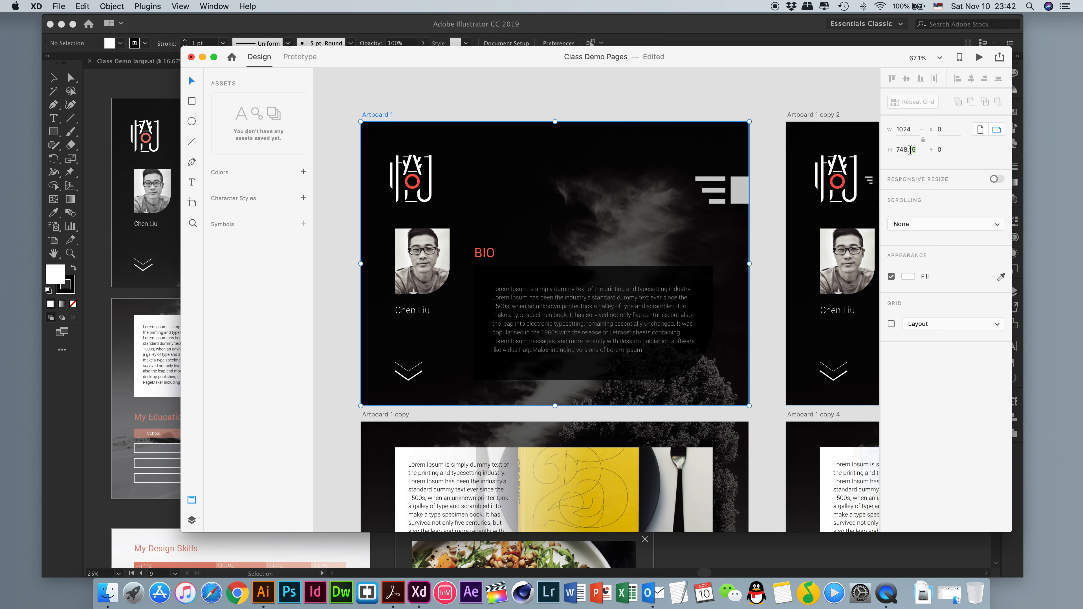
{"action": "left_click", "coordinate": [751, 116]}
{"action": "scroll", "coordinate": [754, 115], "scroll_direction": "right", "scroll_amount": 3}
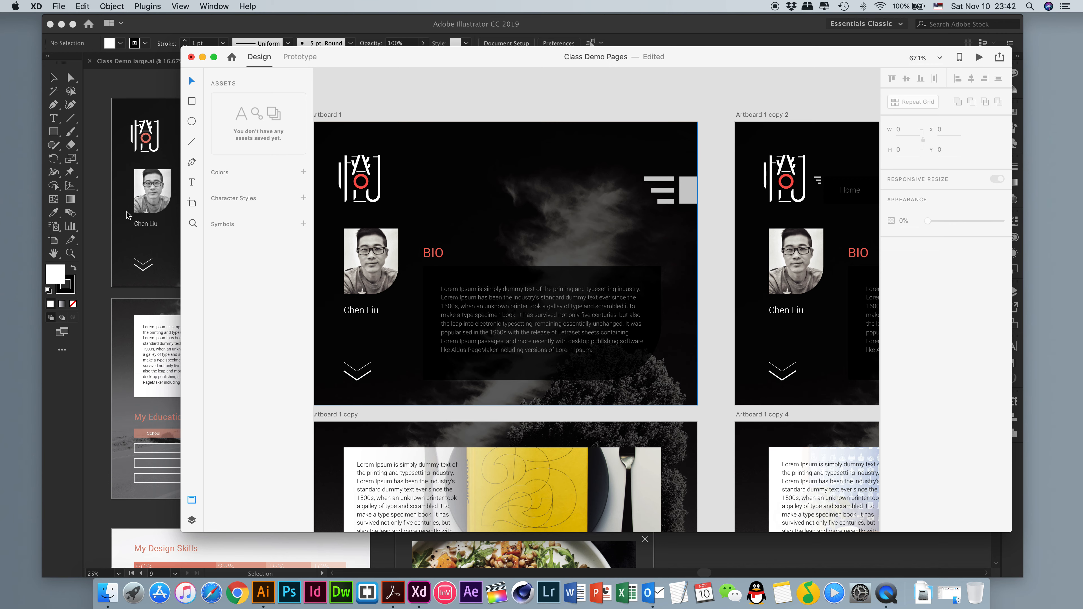
{"action": "scroll", "coordinate": [446, 240], "scroll_direction": "down", "scroll_amount": 3}
{"action": "scroll", "coordinate": [446, 240], "scroll_direction": "left", "scroll_amount": 2}
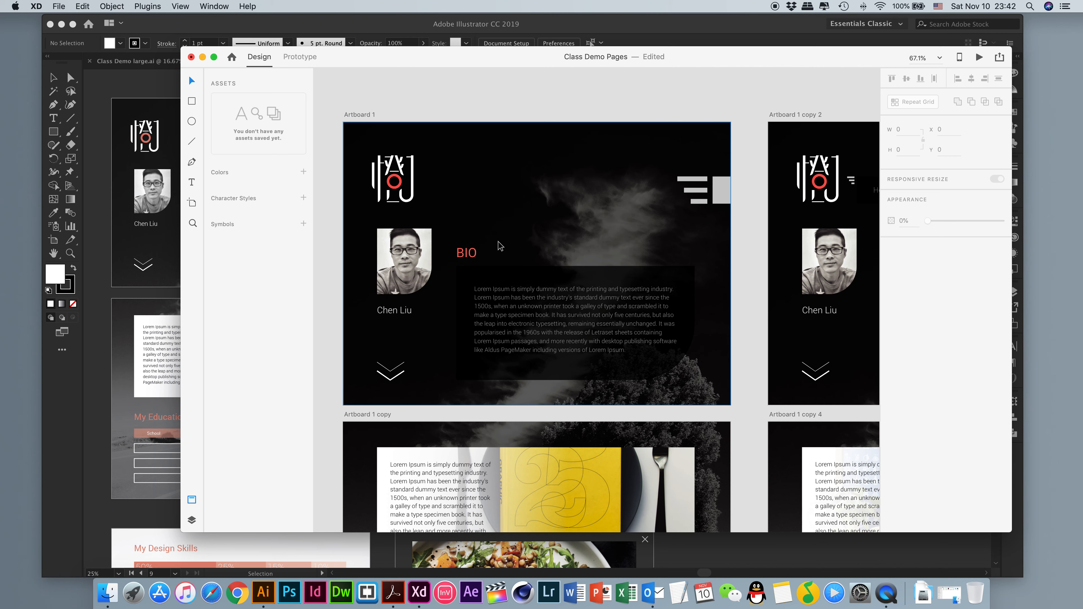
{"action": "scroll", "coordinate": [499, 246], "scroll_direction": "down", "scroll_amount": 5}
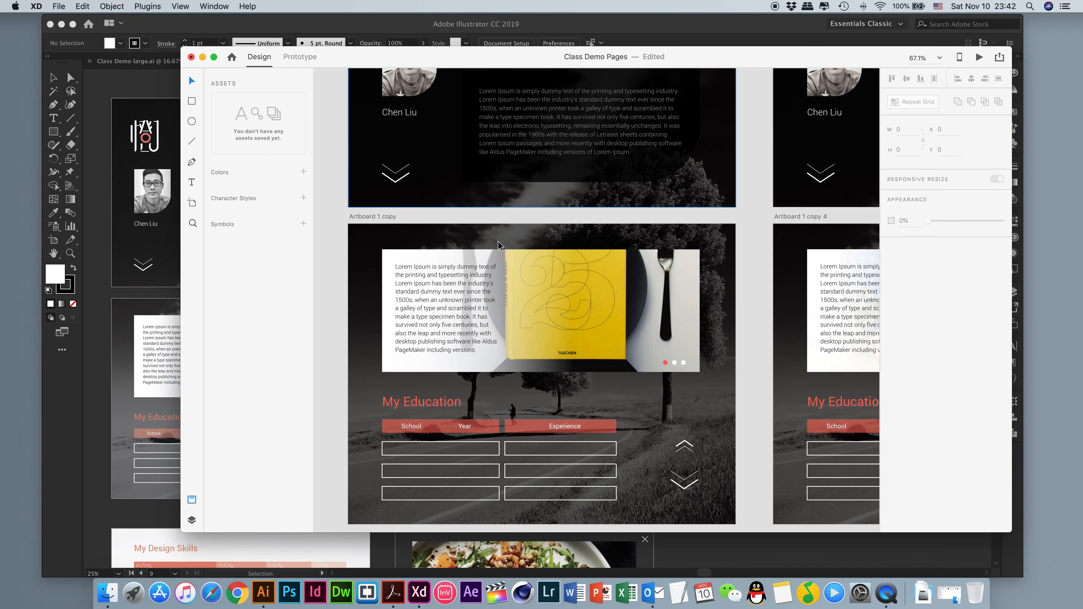
{"action": "scroll", "coordinate": [499, 247], "scroll_direction": "up", "scroll_amount": 4}
{"action": "scroll", "coordinate": [499, 246], "scroll_direction": "up", "scroll_amount": 2}
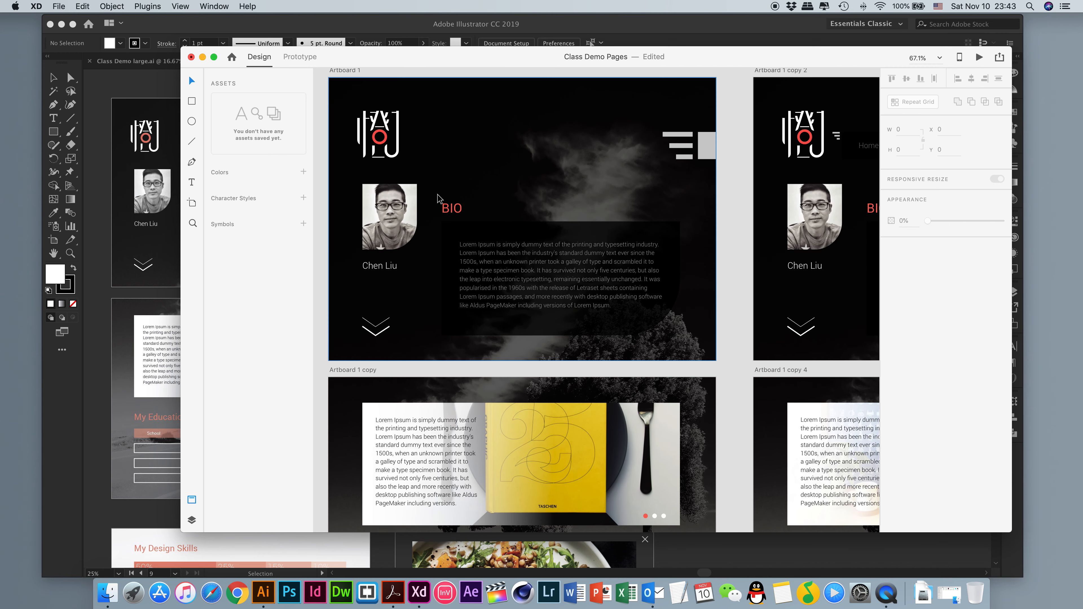
- Look over the artboards from the Bio page down to the website list and footer page
{"action": "scroll", "coordinate": [605, 194], "scroll_direction": "up", "scroll_amount": 1}
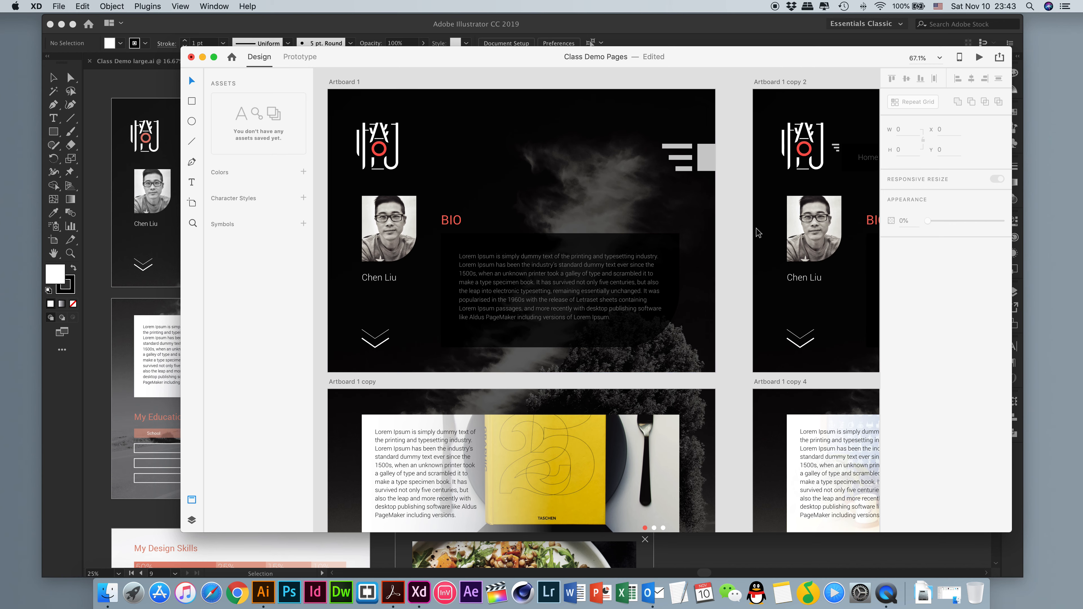
{"action": "scroll", "coordinate": [707, 221], "scroll_direction": "down", "scroll_amount": 12}
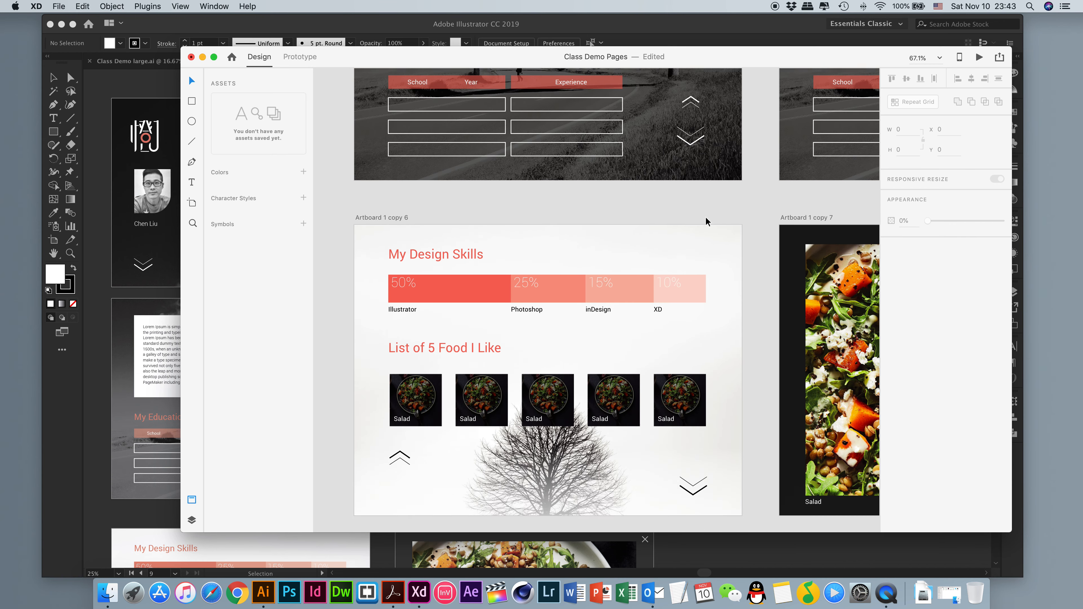
{"action": "scroll", "coordinate": [707, 221], "scroll_direction": "down", "scroll_amount": 10}
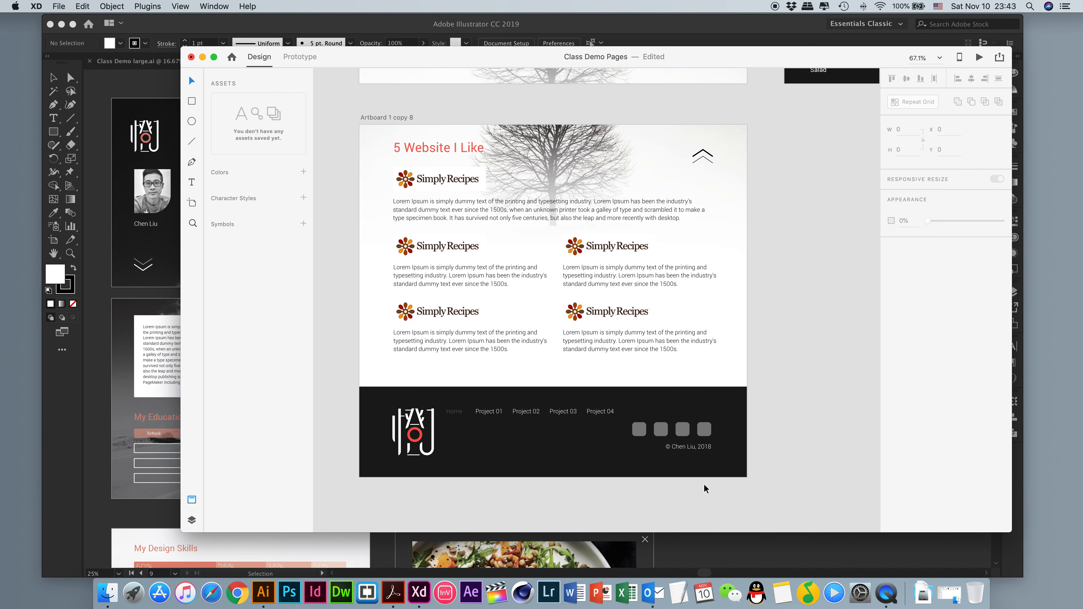
{"action": "scroll", "coordinate": [762, 469], "scroll_direction": "up", "scroll_amount": 10}
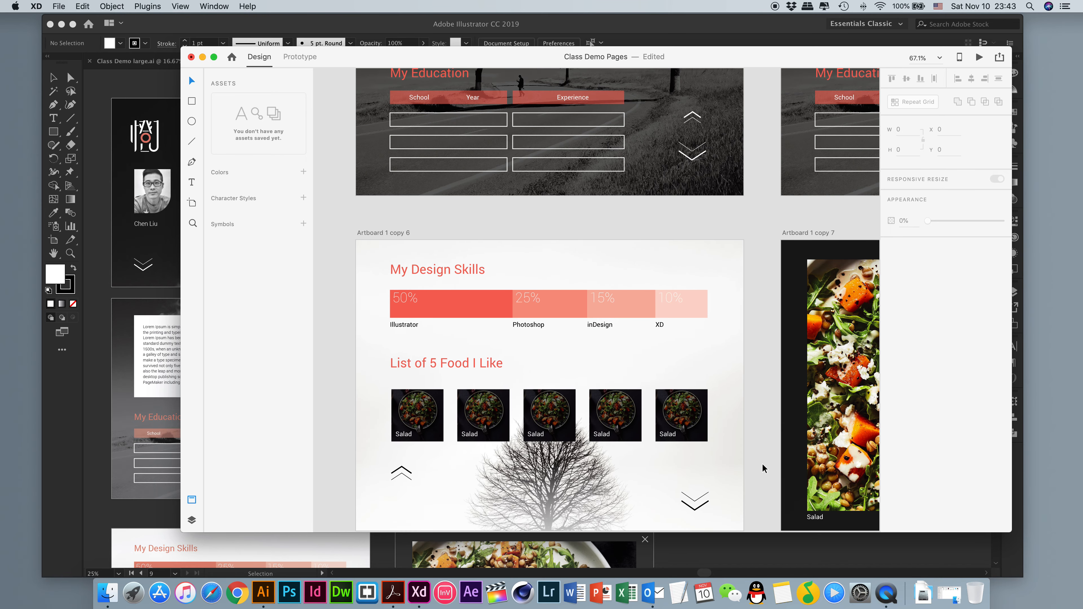
{"action": "scroll", "coordinate": [762, 469], "scroll_direction": "up", "scroll_amount": 10}
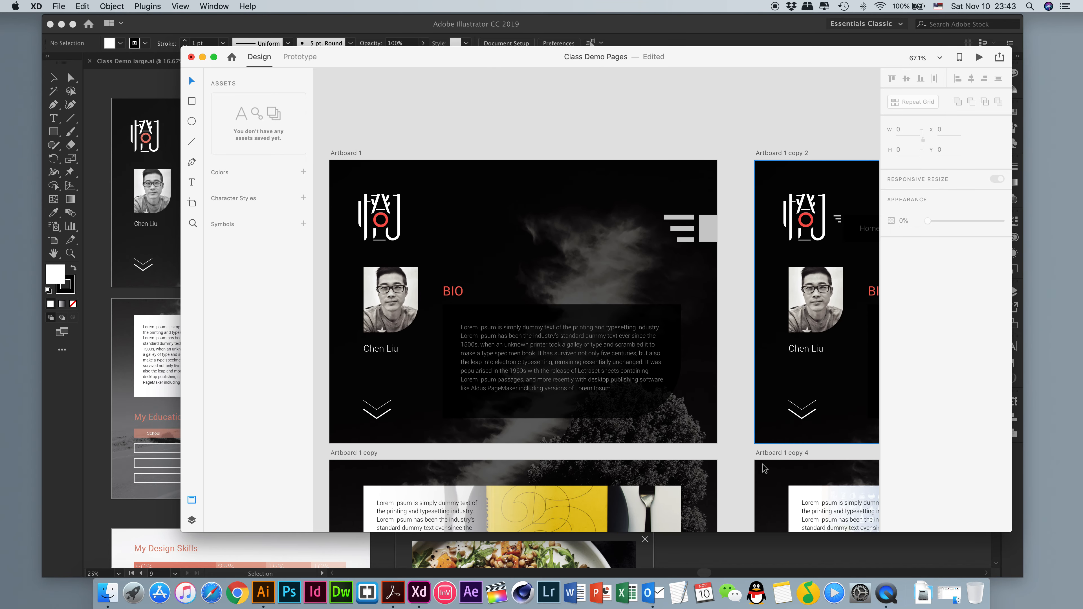
- Check the width and height of Artboard 1, Artboard 1 copy 2 and Artboard 1 copy 3, and compare their Bio layouts
{"action": "left_click", "coordinate": [344, 152]}
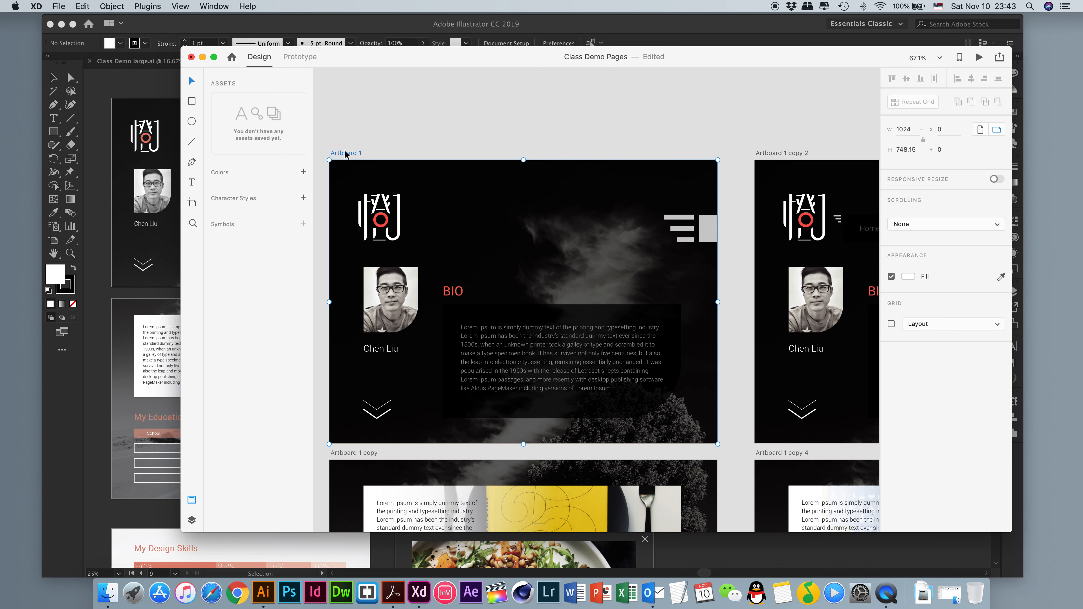
{"action": "left_click", "coordinate": [783, 154]}
{"action": "scroll", "coordinate": [784, 158], "scroll_direction": "right", "scroll_amount": 10}
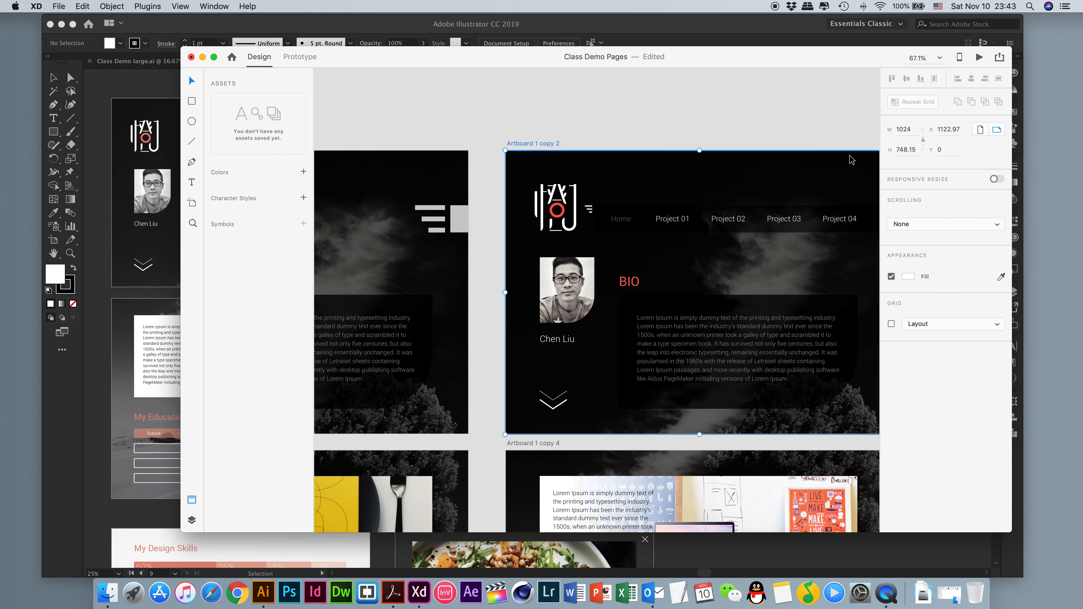
{"action": "left_click", "coordinate": [850, 144]}
{"action": "scroll", "coordinate": [827, 155], "scroll_direction": "right", "scroll_amount": 5}
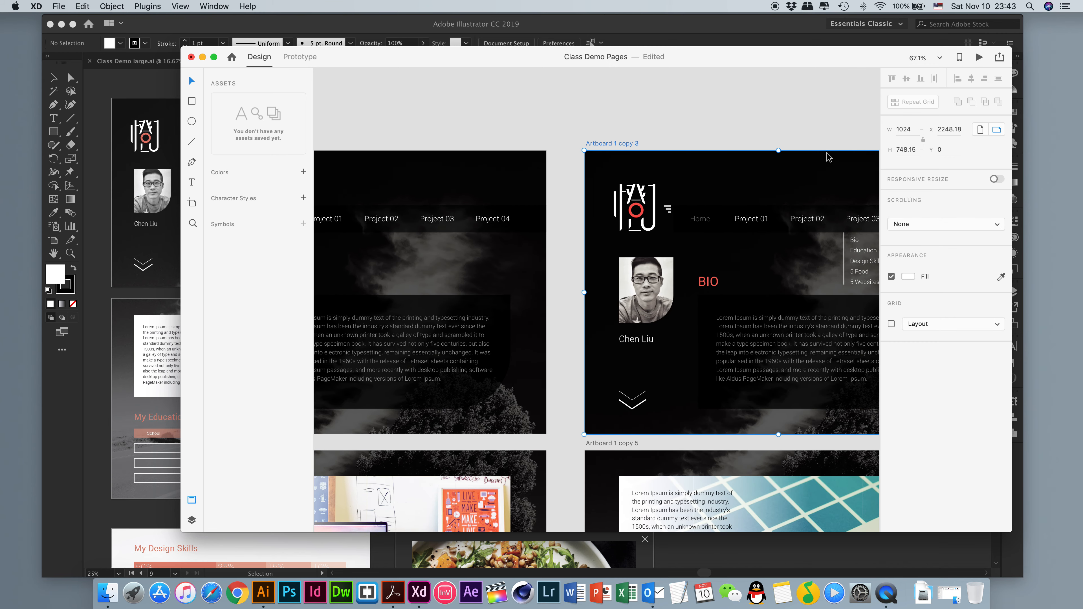
{"action": "scroll", "coordinate": [827, 157], "scroll_direction": "left", "scroll_amount": 10}
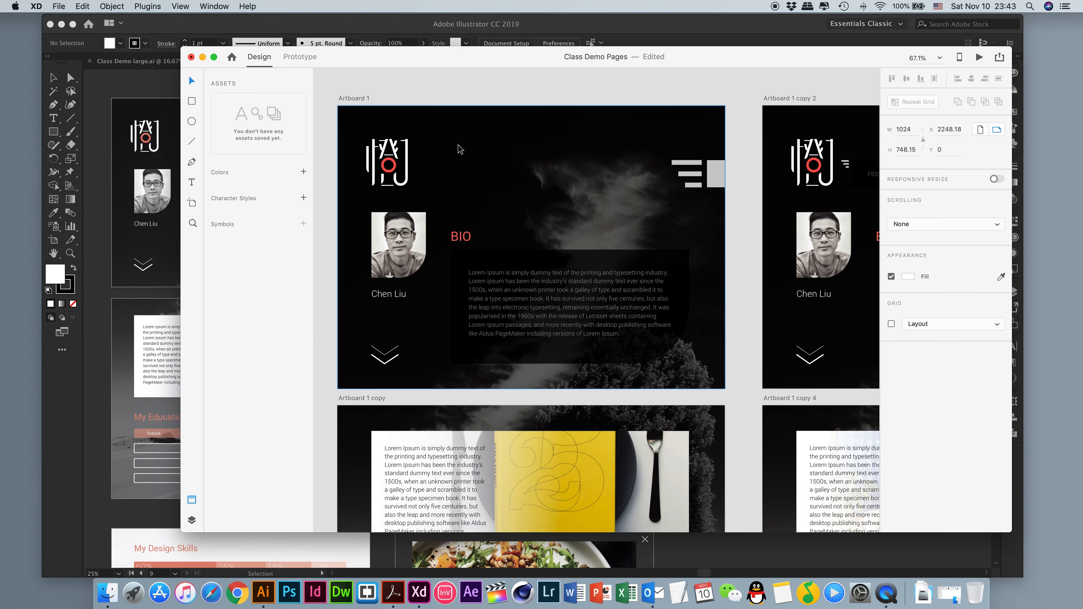
{"action": "scroll", "coordinate": [688, 125], "scroll_direction": "down", "scroll_amount": 1}
{"action": "scroll", "coordinate": [716, 136], "scroll_direction": "right", "scroll_amount": 4}
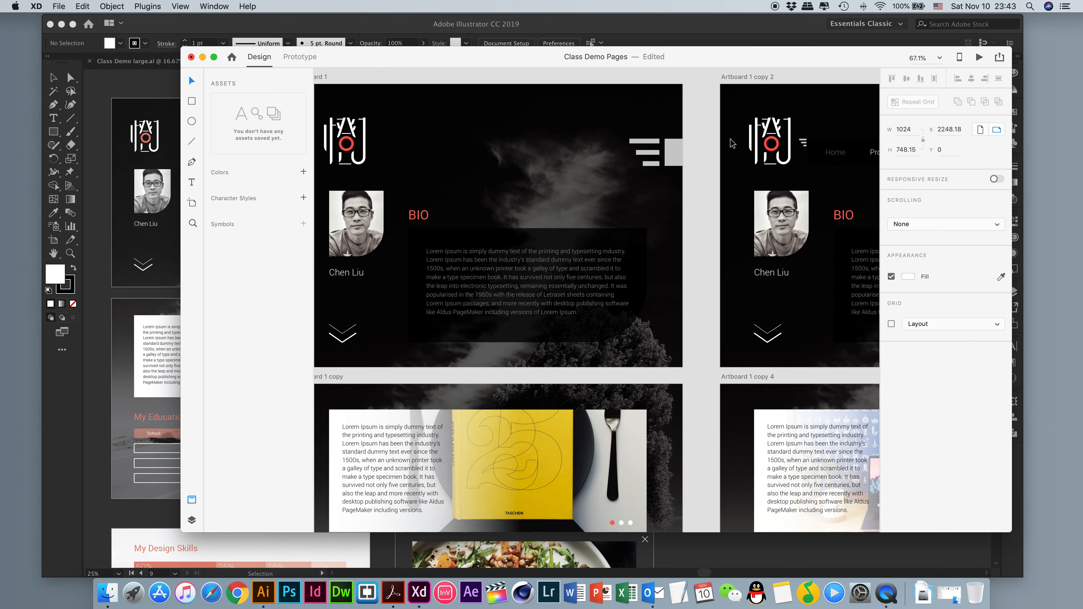
{"action": "scroll", "coordinate": [731, 143], "scroll_direction": "right", "scroll_amount": 10}
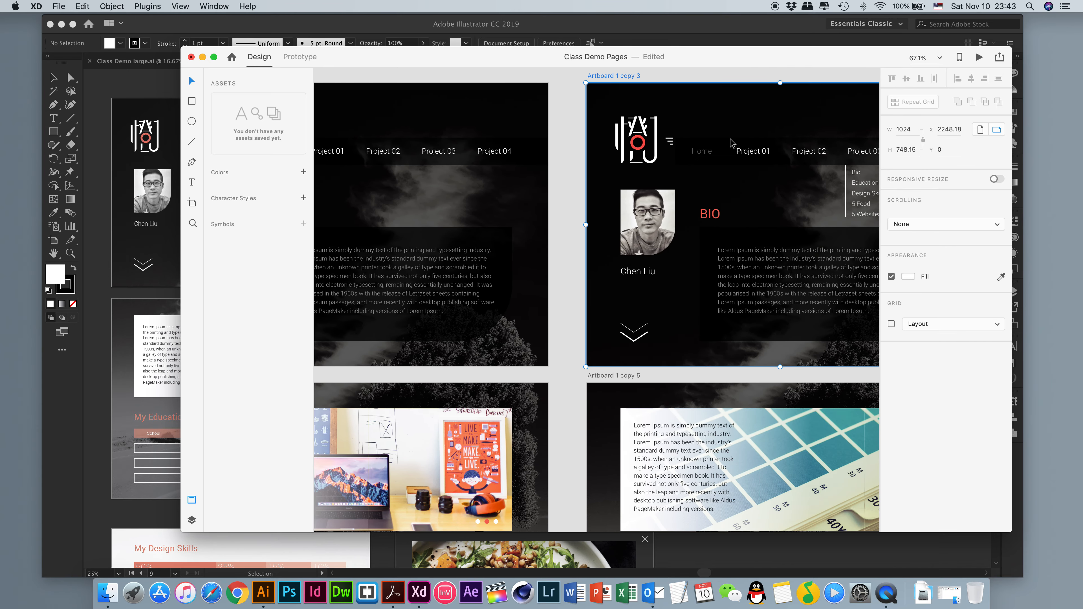
{"action": "scroll", "coordinate": [730, 143], "scroll_direction": "left", "scroll_amount": 15}
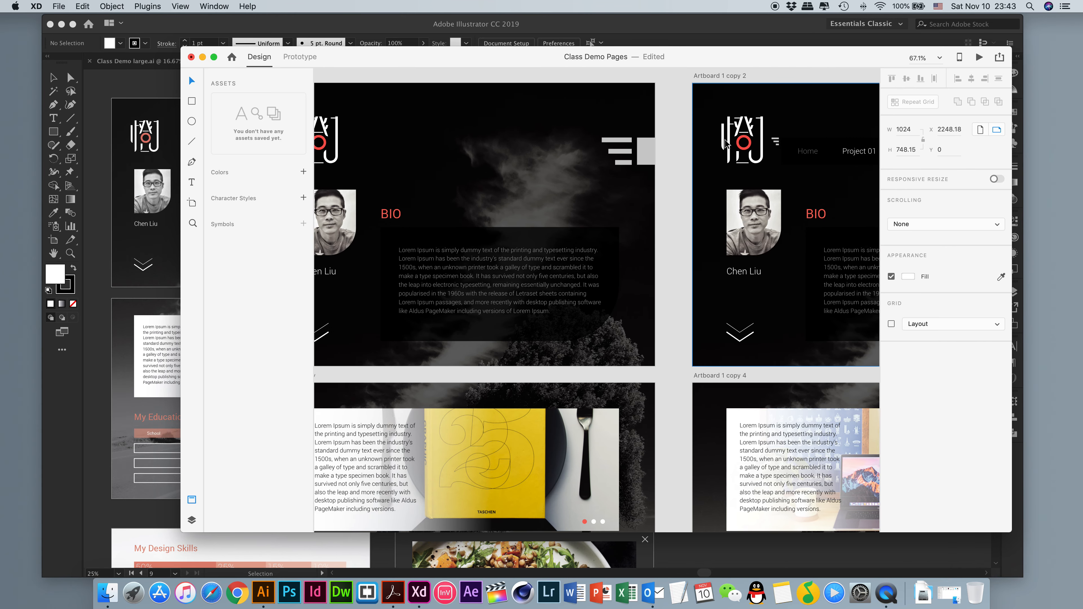
- Check the width and height of the Education page, Artboard 1 copy, and compare it with the Bio artboards above
{"action": "scroll", "coordinate": [726, 144], "scroll_direction": "down", "scroll_amount": 10}
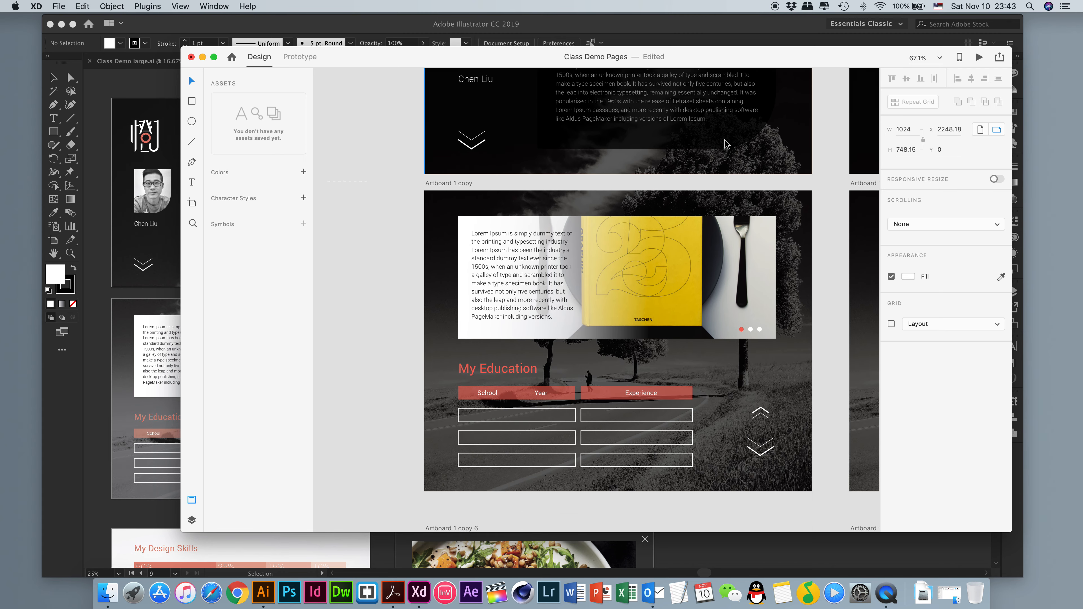
{"action": "scroll", "coordinate": [725, 143], "scroll_direction": "right", "scroll_amount": 1}
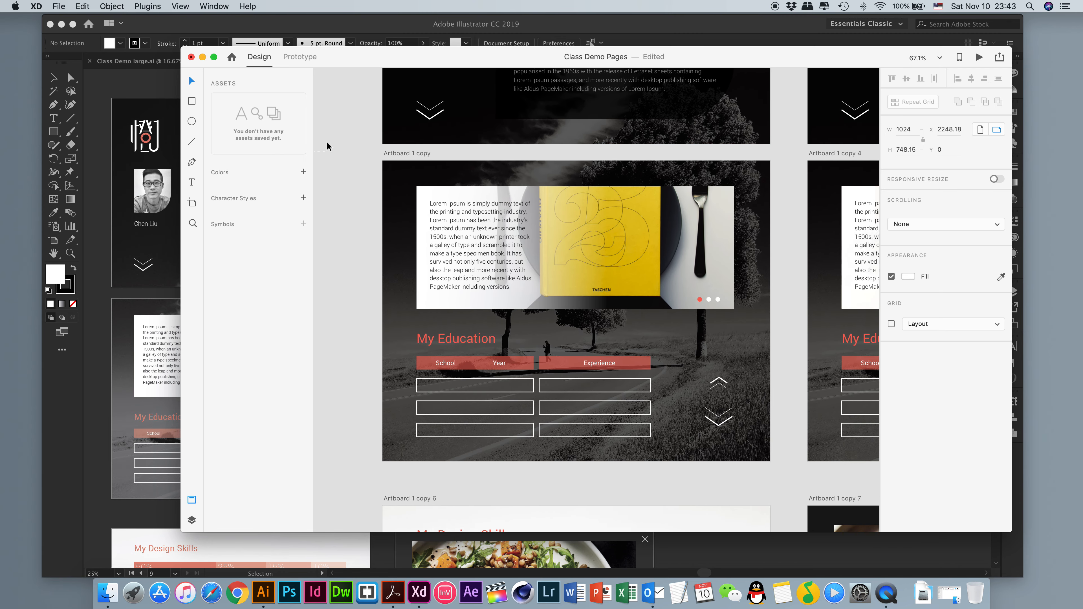
{"action": "left_click", "coordinate": [406, 154]}
{"action": "scroll", "coordinate": [623, 216], "scroll_direction": "right", "scroll_amount": 8}
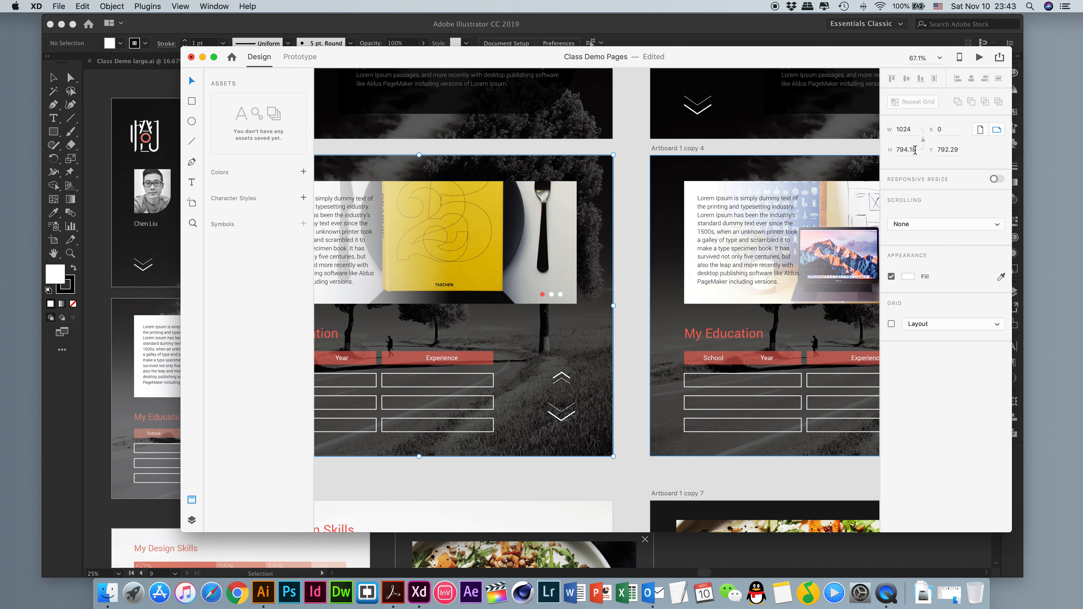
{"action": "scroll", "coordinate": [680, 266], "scroll_direction": "up", "scroll_amount": 9}
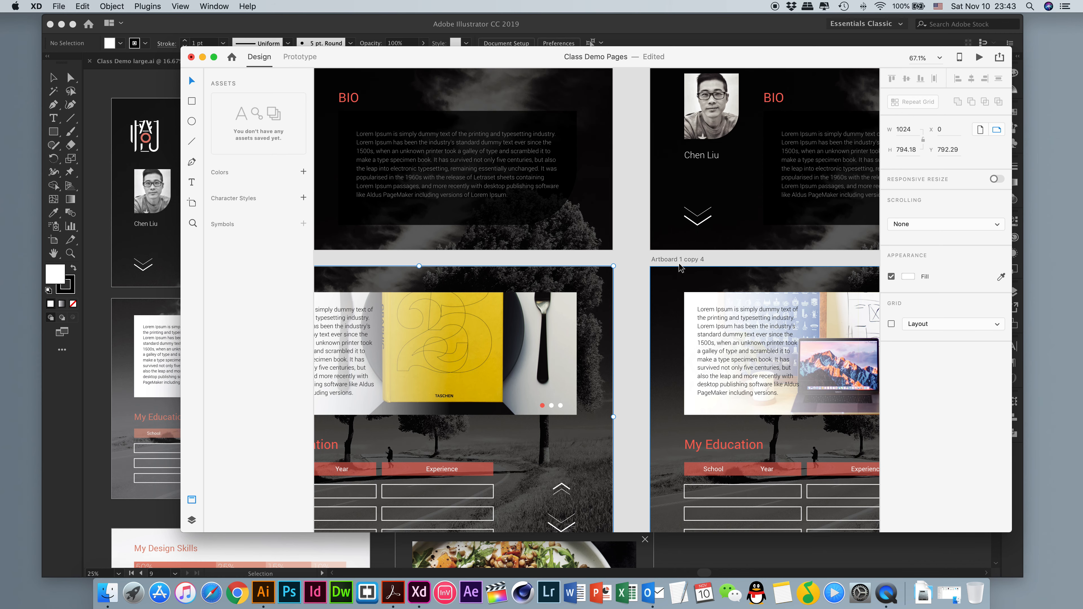
{"action": "scroll", "coordinate": [680, 266], "scroll_direction": "down", "scroll_amount": 9}
{"action": "scroll", "coordinate": [681, 266], "scroll_direction": "left", "scroll_amount": 6}
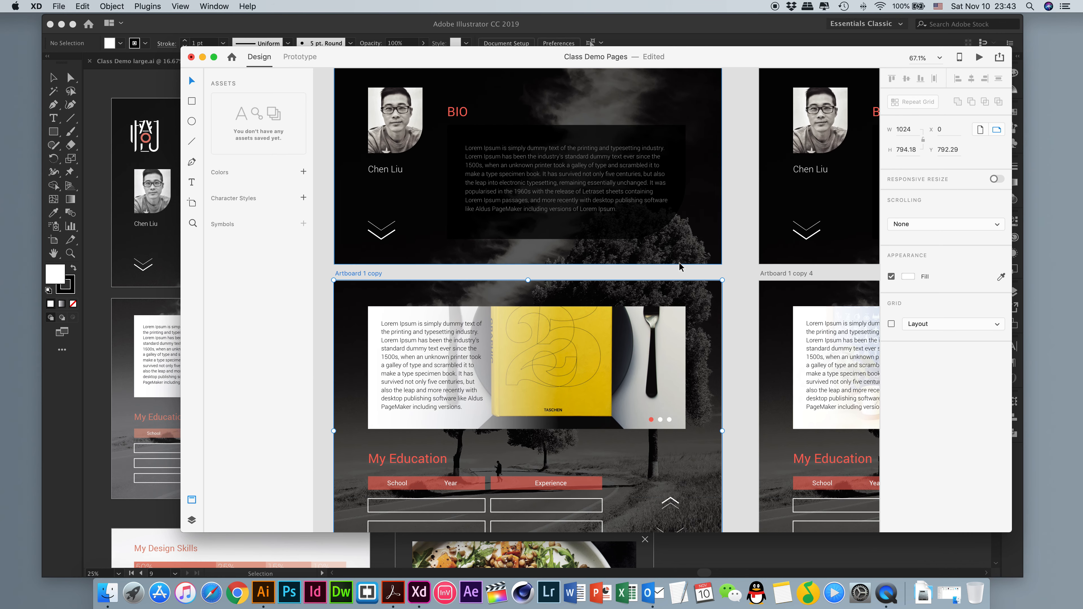
{"action": "scroll", "coordinate": [718, 273], "scroll_direction": "up", "scroll_amount": 12}
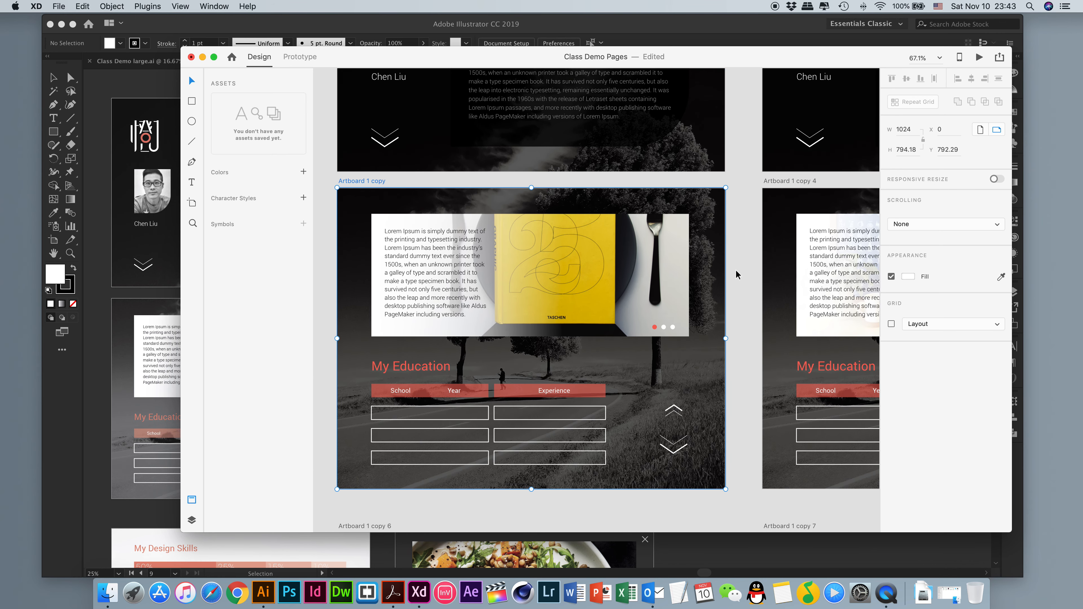
{"action": "scroll", "coordinate": [559, 179], "scroll_direction": "up", "scroll_amount": 2}
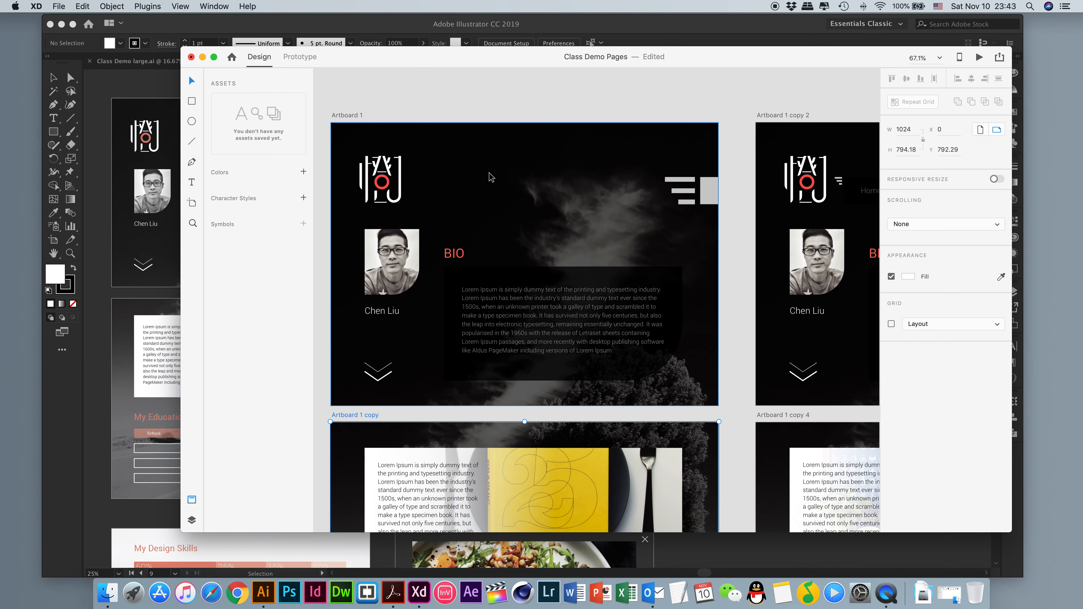
- Copy Artboard 1's height and enter it as the height of Artboard 1 copy, 748.15
{"action": "left_click", "coordinate": [346, 117]}
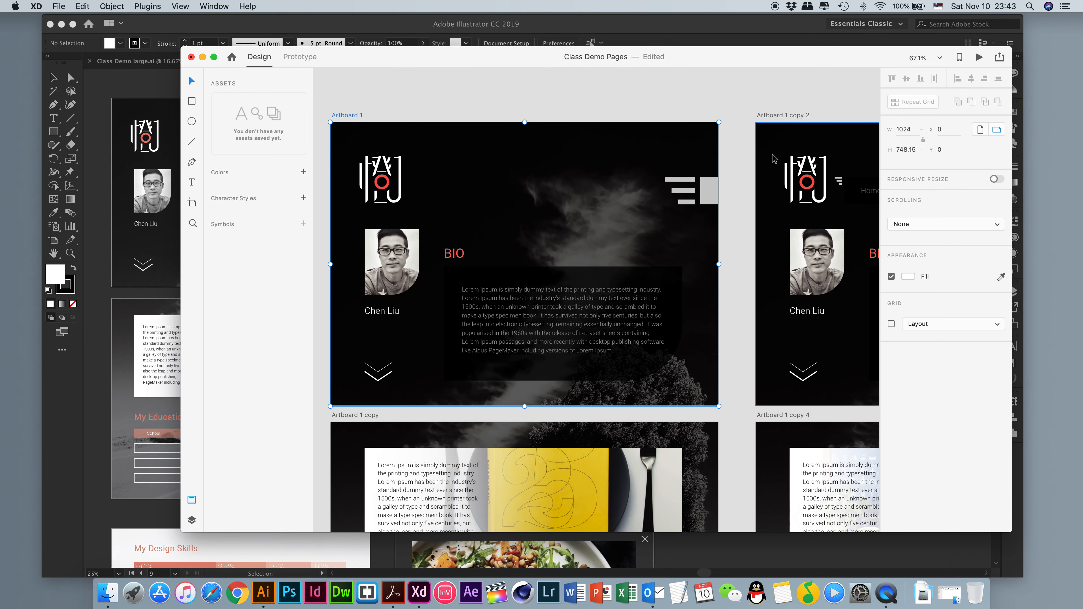
{"action": "left_click", "coordinate": [916, 149]}
{"action": "left_click_drag", "start_coordinate": [897, 149], "coordinate": [872, 151]}
{"action": "scroll", "coordinate": [603, 186], "scroll_direction": "down", "scroll_amount": 1}
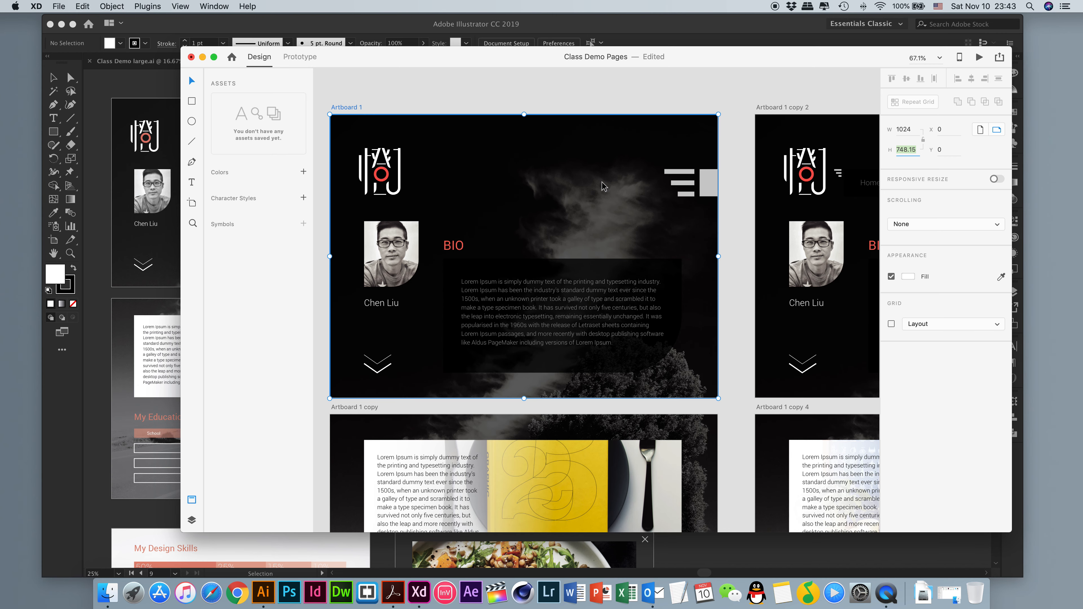
{"action": "scroll", "coordinate": [618, 193], "scroll_direction": "down", "scroll_amount": 10}
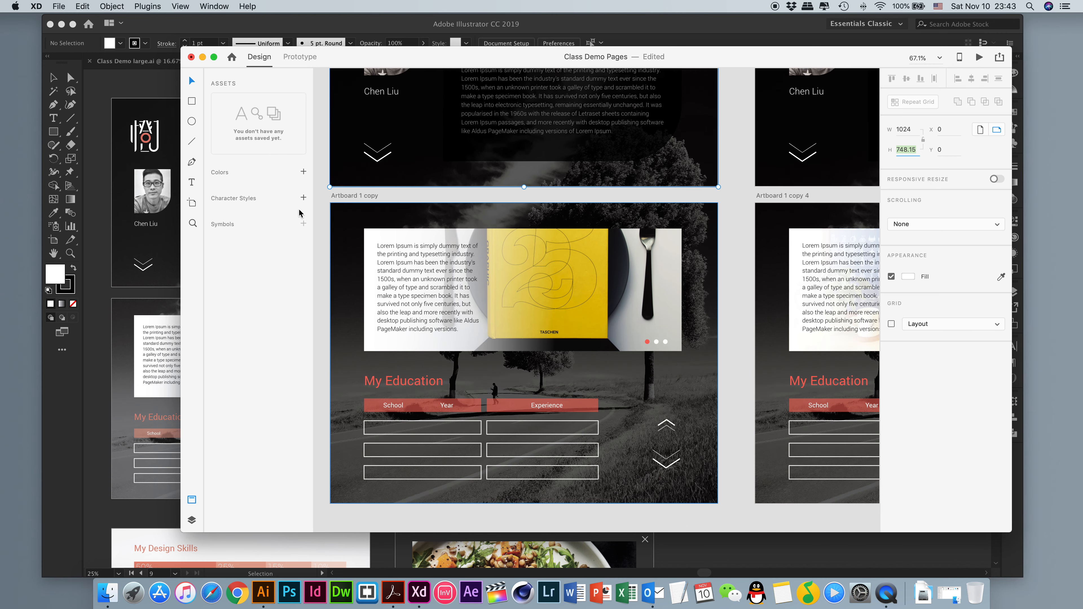
{"action": "left_click", "coordinate": [369, 193]}
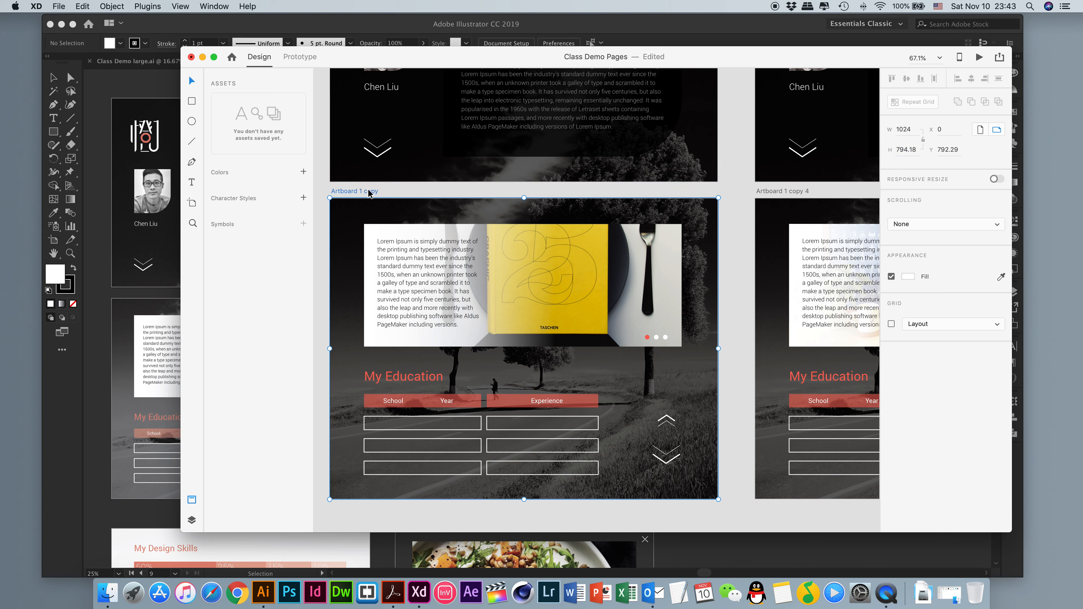
{"action": "left_click", "coordinate": [909, 150]}
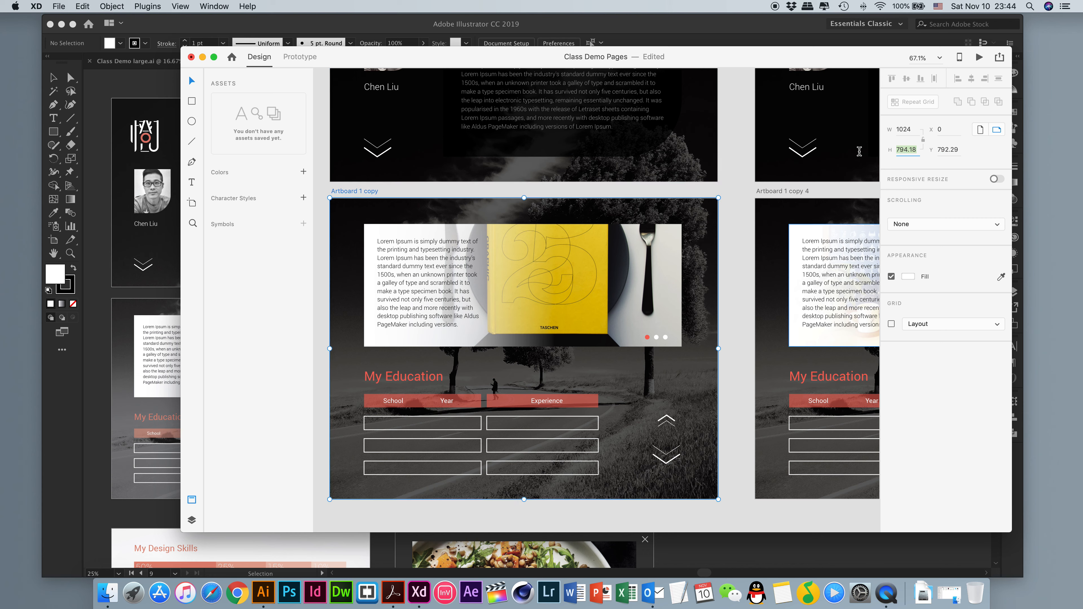
{"action": "type", "text": "768.15"}
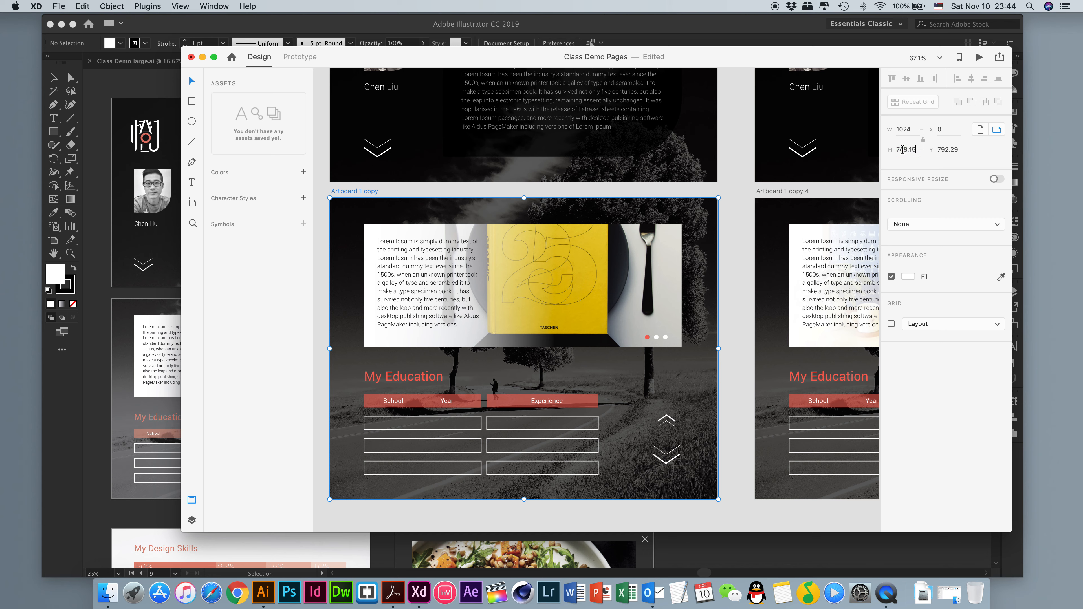
- Set Artboard 1 copy to Vertical scrolling with a 748.15 viewport height, and extend its bottom edge to a height of about 794.15
{"action": "left_click", "coordinate": [913, 224]}
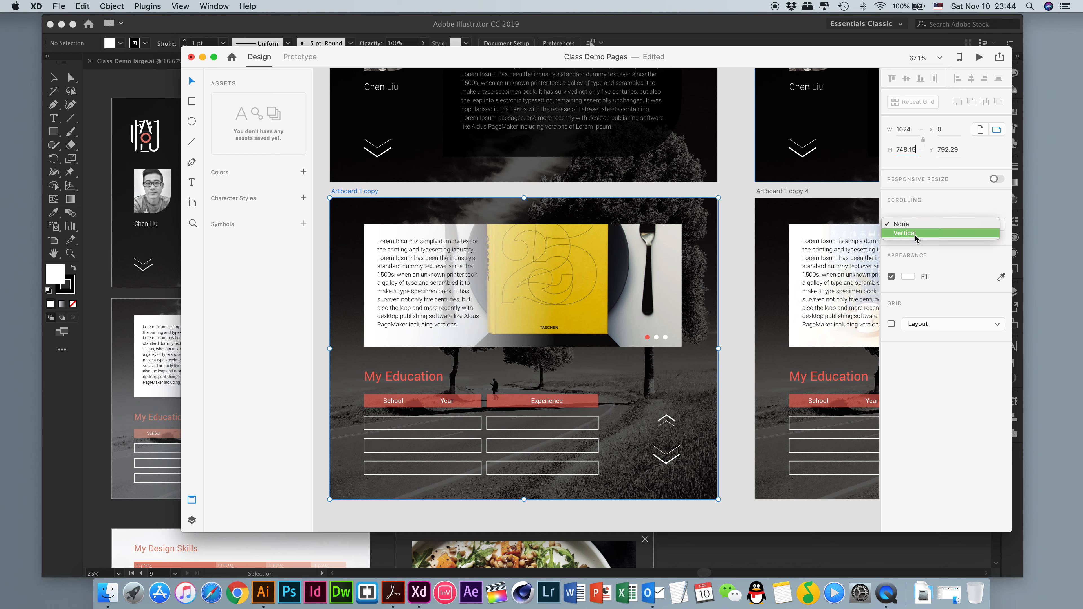
{"action": "left_click", "coordinate": [915, 234]}
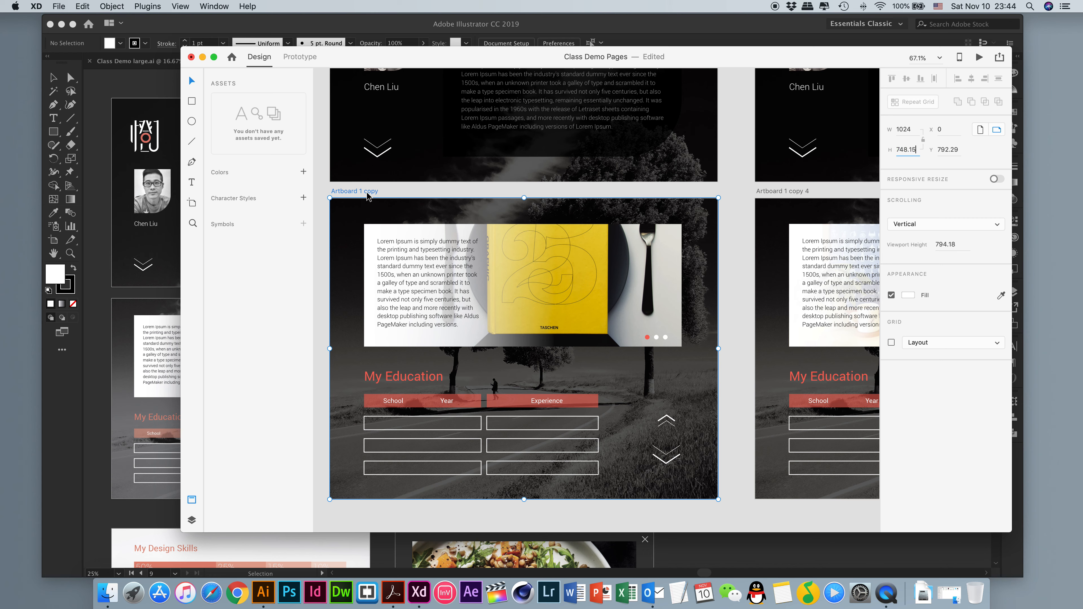
{"action": "key", "text": "Return"}
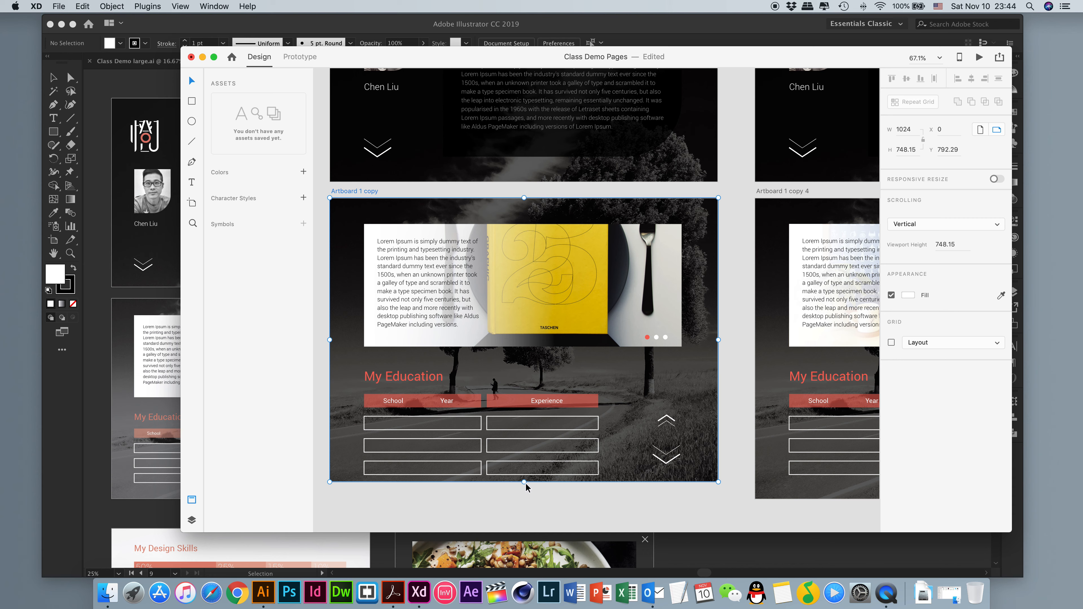
{"action": "left_click_drag", "start_coordinate": [523, 482], "coordinate": [525, 500]}
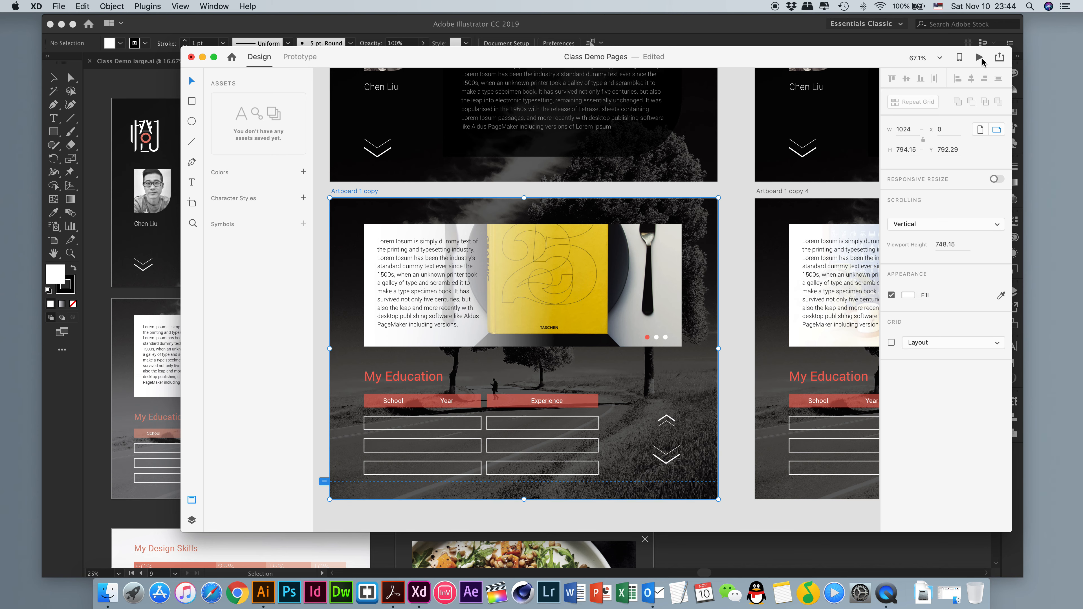
- Preview Artboard 1 copy, test its vertical scrolling up and down, and close the preview
{"action": "left_click", "coordinate": [979, 58]}
{"action": "scroll", "coordinate": [611, 285], "scroll_direction": "down", "scroll_amount": 2}
{"action": "scroll", "coordinate": [611, 284], "scroll_direction": "up", "scroll_amount": 2}
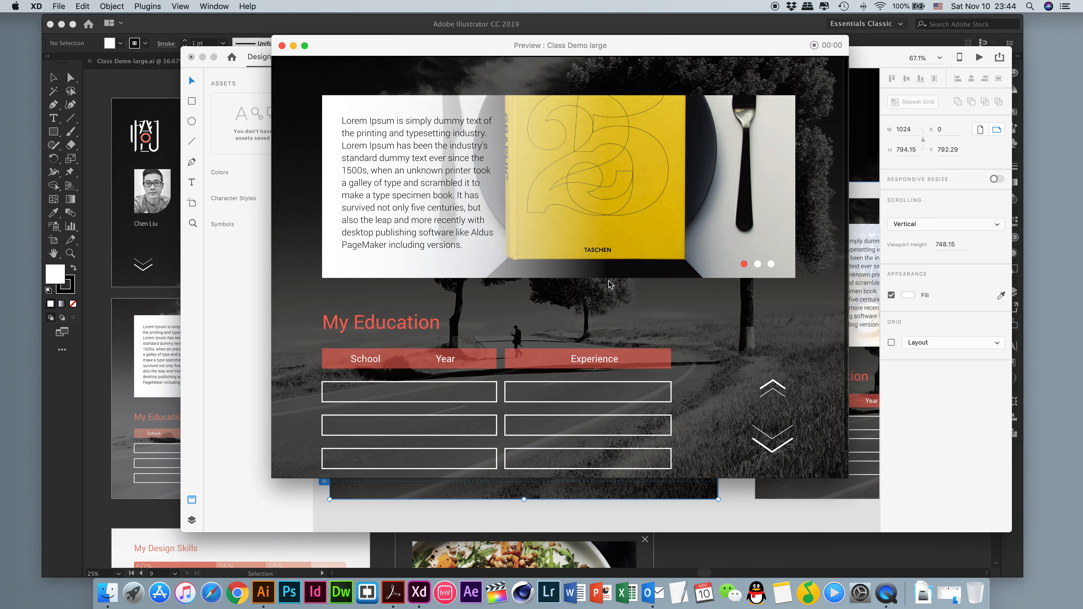
{"action": "scroll", "coordinate": [611, 285], "scroll_direction": "down", "scroll_amount": 2}
{"action": "scroll", "coordinate": [611, 285], "scroll_direction": "up", "scroll_amount": 2}
{"action": "scroll", "coordinate": [611, 284], "scroll_direction": "down", "scroll_amount": 2}
{"action": "scroll", "coordinate": [610, 284], "scroll_direction": "up", "scroll_amount": 2}
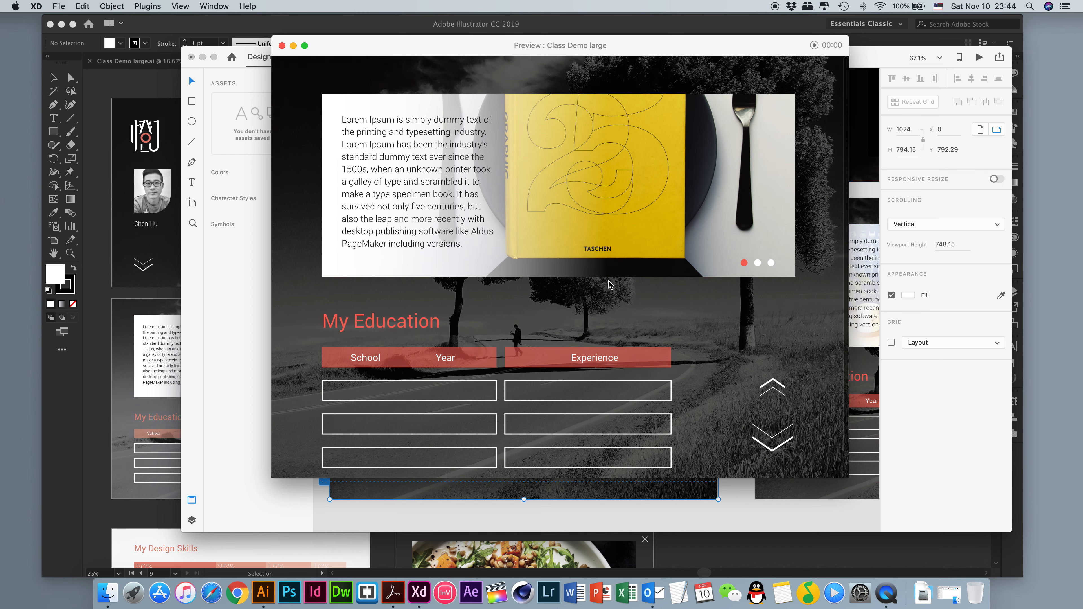
{"action": "scroll", "coordinate": [611, 285], "scroll_direction": "down", "scroll_amount": 2}
{"action": "scroll", "coordinate": [611, 285], "scroll_direction": "up", "scroll_amount": 2}
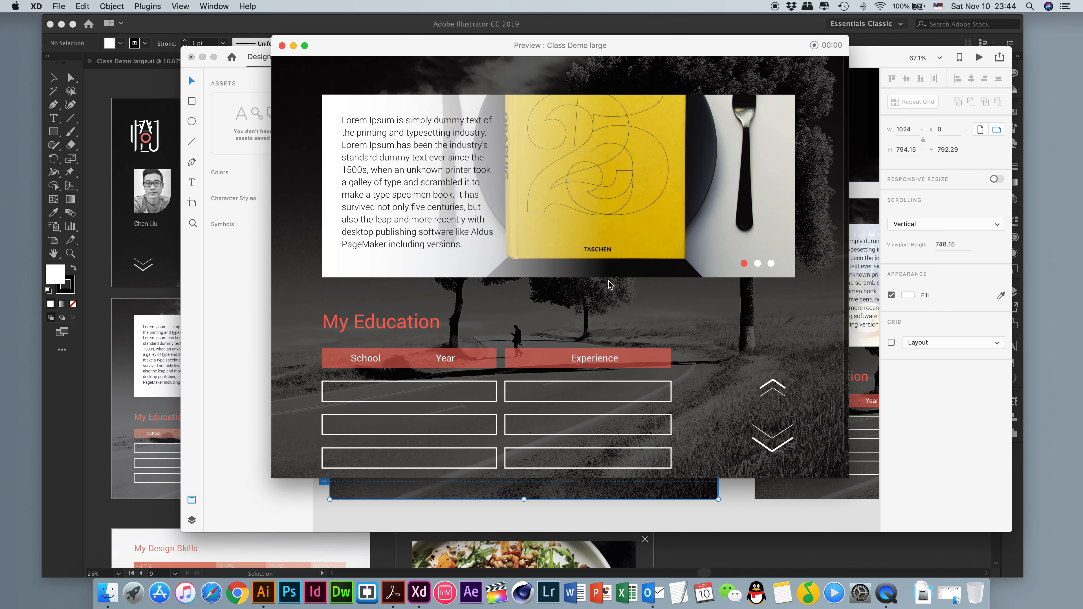
{"action": "left_click", "coordinate": [282, 46]}
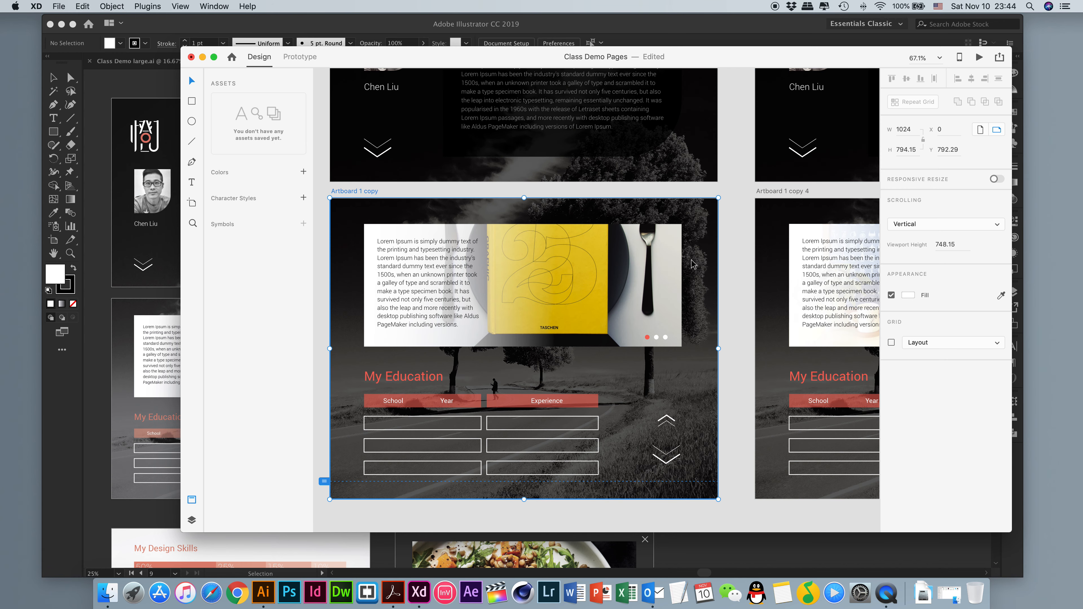
- Link the down arrow on the Bio page, Artboard 1, to Artboard 1 copy with a Tap-triggered Transition in the prototype
{"action": "left_click", "coordinate": [745, 213]}
{"action": "left_click", "coordinate": [380, 158]}
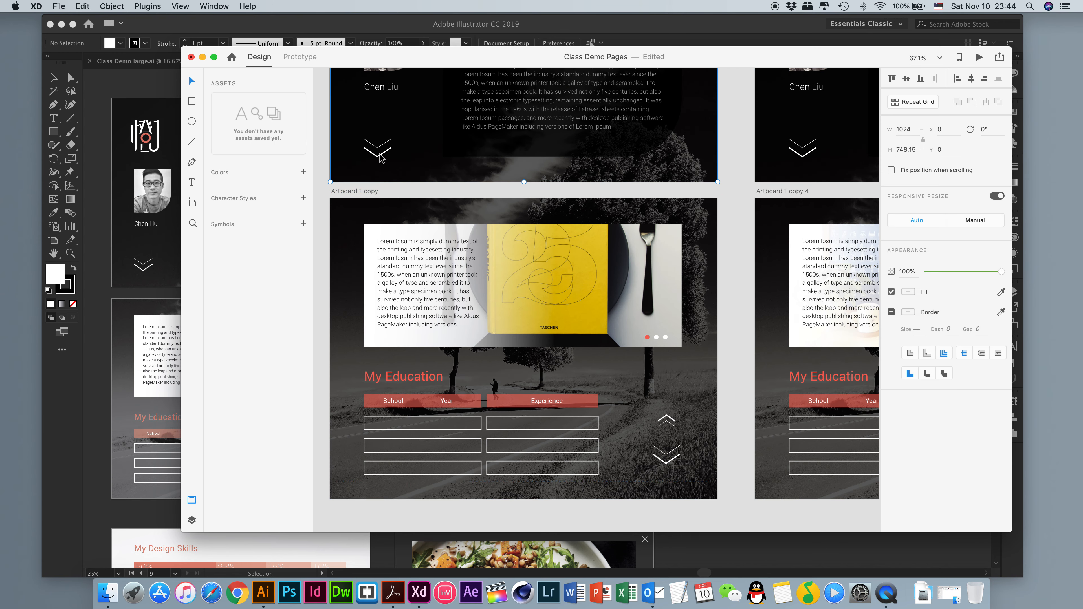
{"action": "scroll", "coordinate": [386, 159], "scroll_direction": "up", "scroll_amount": 5}
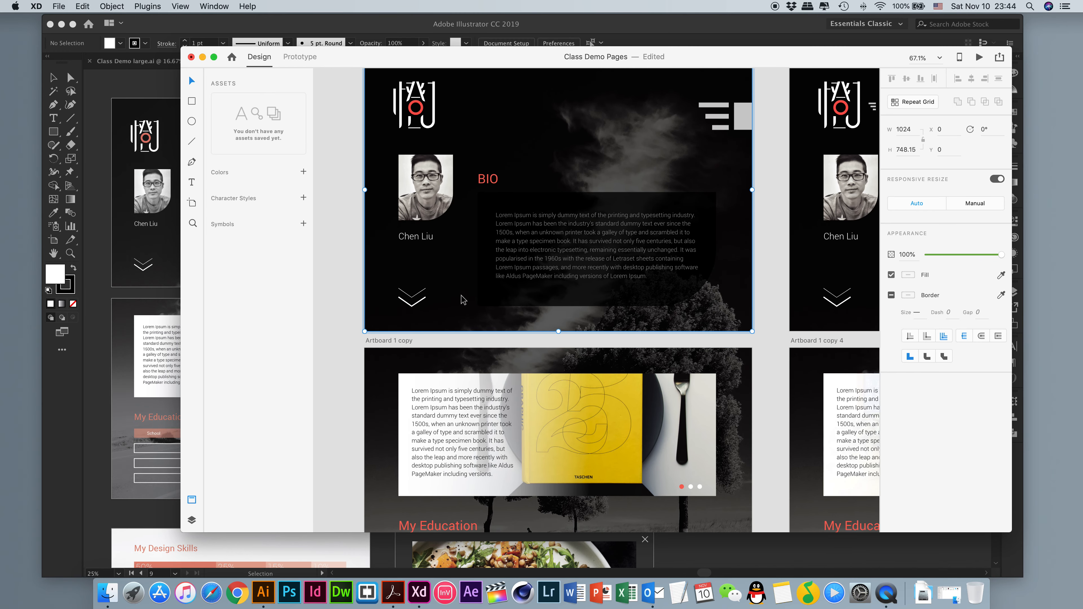
{"action": "left_click", "coordinate": [300, 58]}
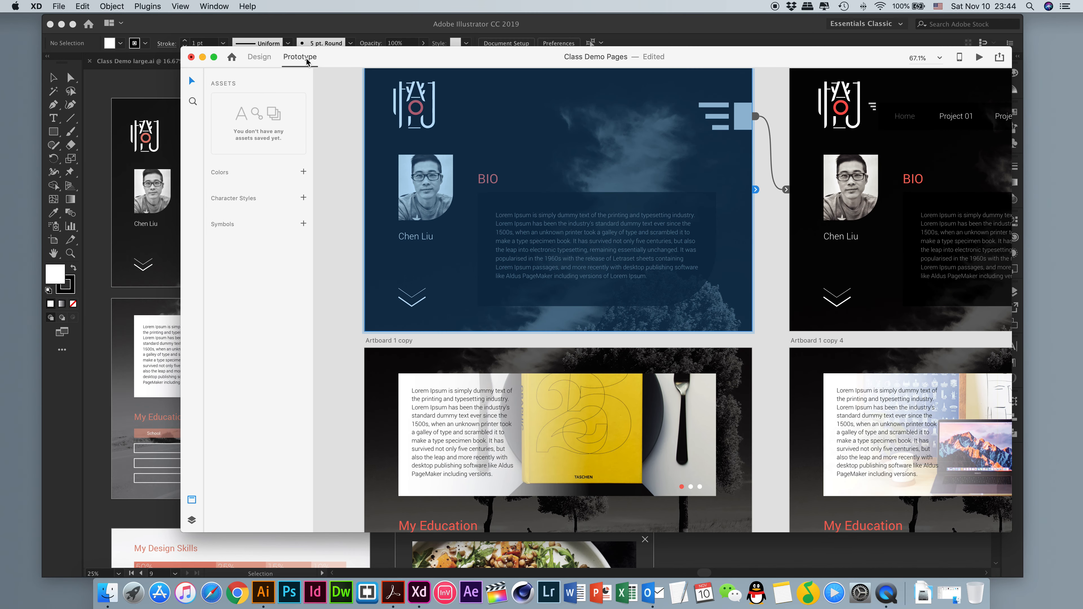
{"action": "left_click", "coordinate": [354, 266]}
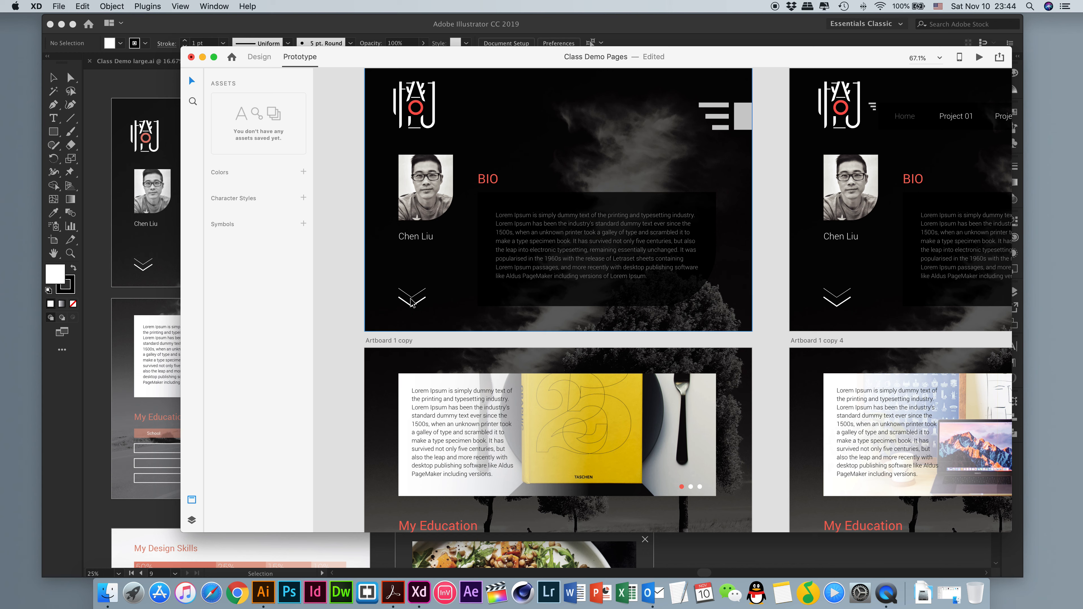
{"action": "left_click", "coordinate": [412, 301]}
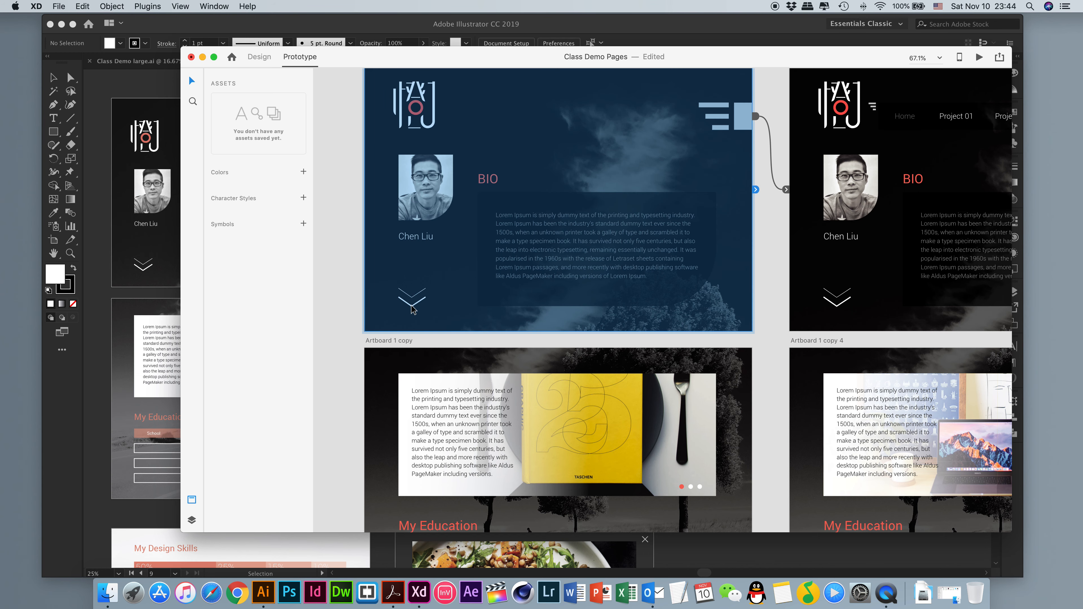
{"action": "left_click", "coordinate": [413, 305]}
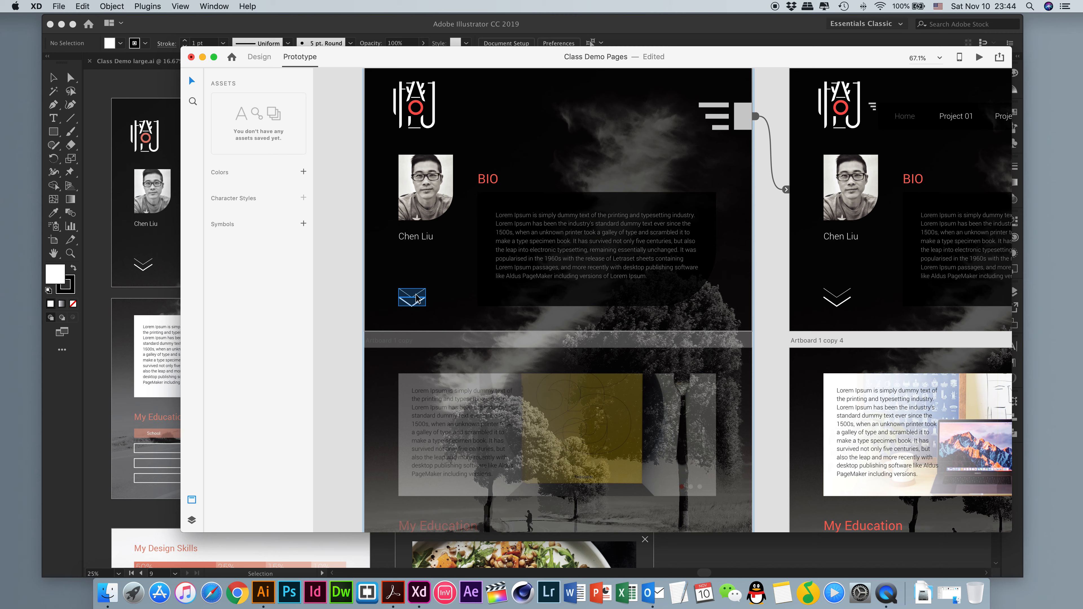
{"action": "left_click", "coordinate": [420, 301]}
{"action": "left_click", "coordinate": [424, 300]}
{"action": "scroll", "coordinate": [428, 301], "scroll_direction": "down", "scroll_amount": 8}
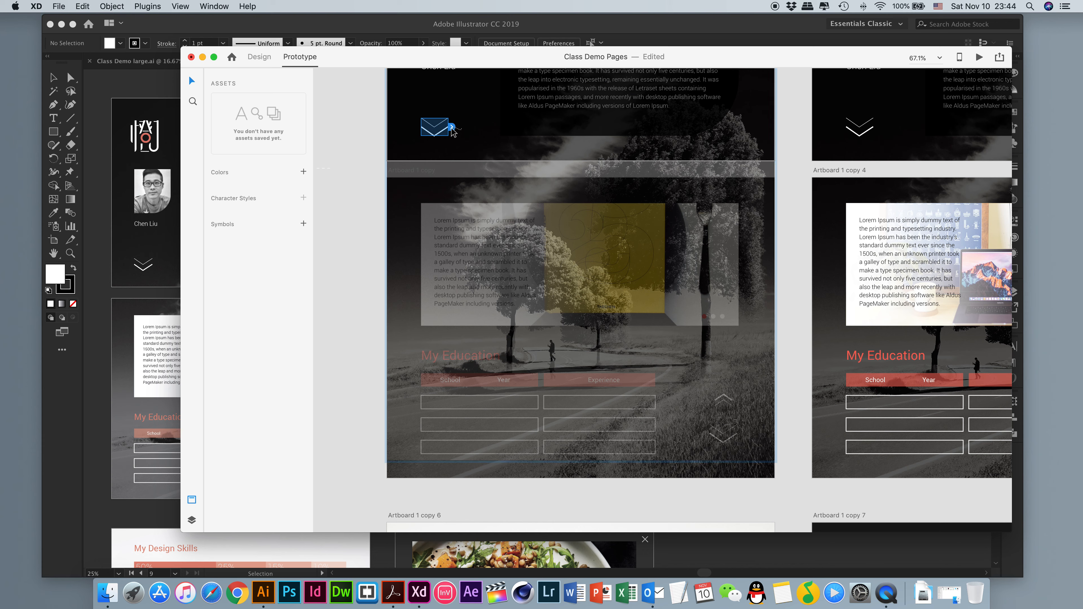
{"action": "left_click_drag", "start_coordinate": [452, 127], "coordinate": [390, 481]}
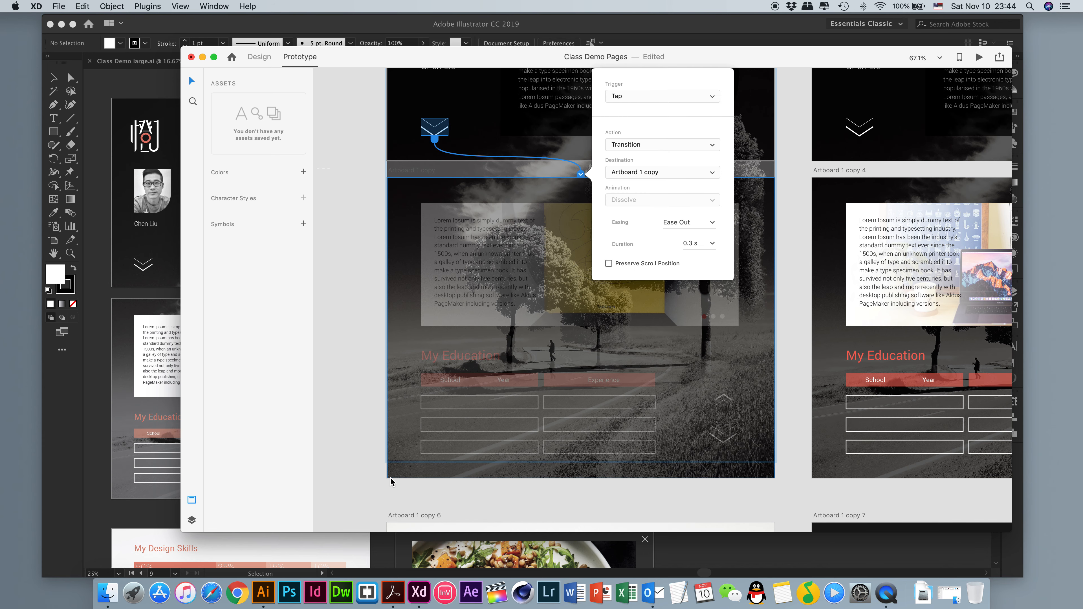
{"action": "left_click", "coordinate": [795, 426]}
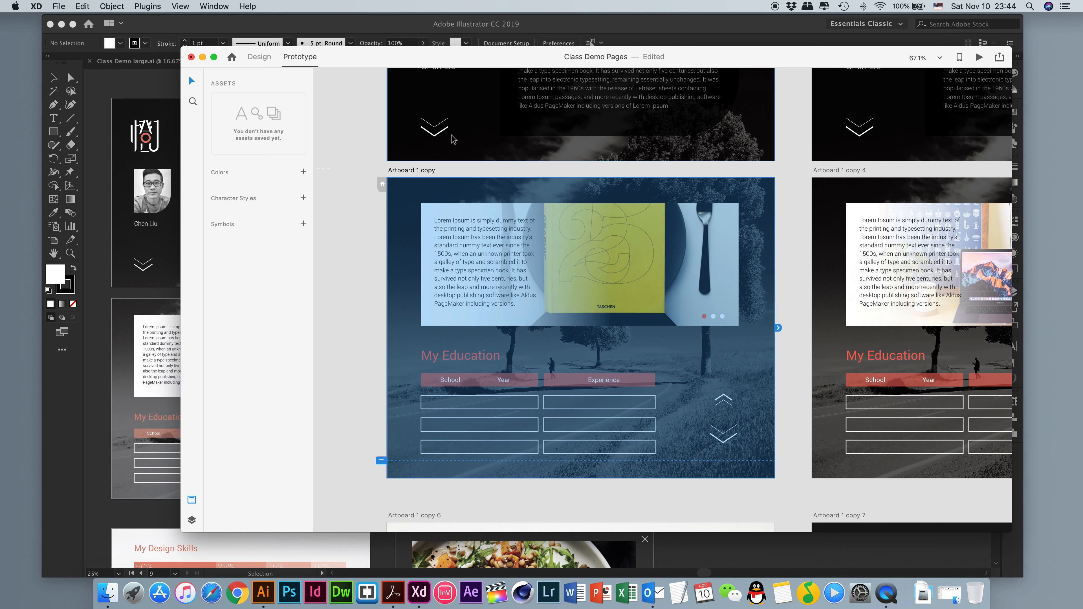
- Preview the prototype from Artboard 1, test the down arrow's link to the Education page, and close the preview
{"action": "scroll", "coordinate": [437, 139], "scroll_direction": "up", "scroll_amount": 5}
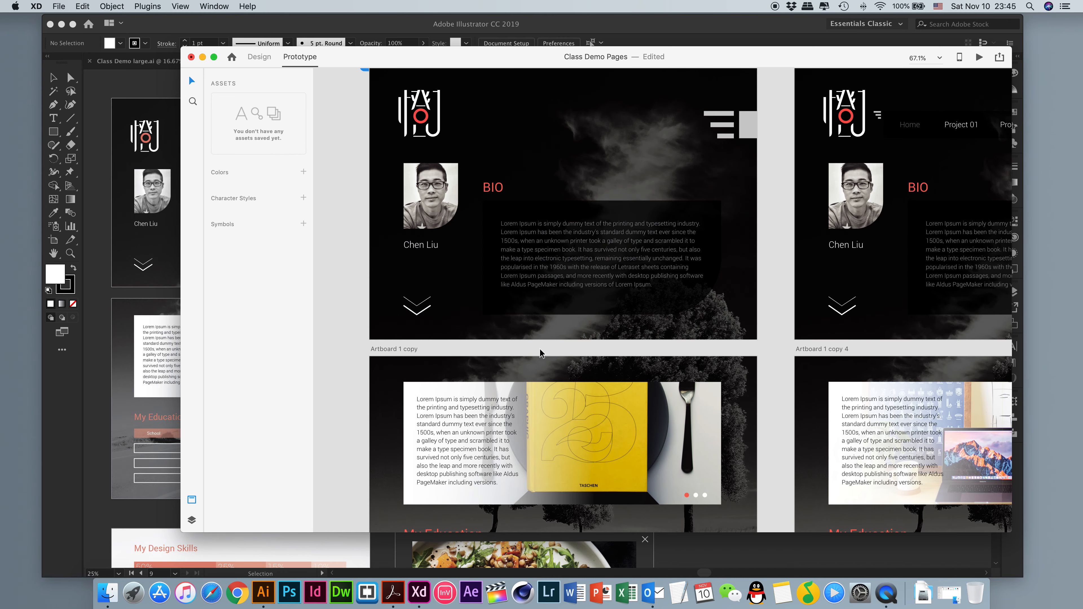
{"action": "scroll", "coordinate": [425, 330], "scroll_direction": "up", "scroll_amount": 2}
{"action": "left_click", "coordinate": [407, 160]}
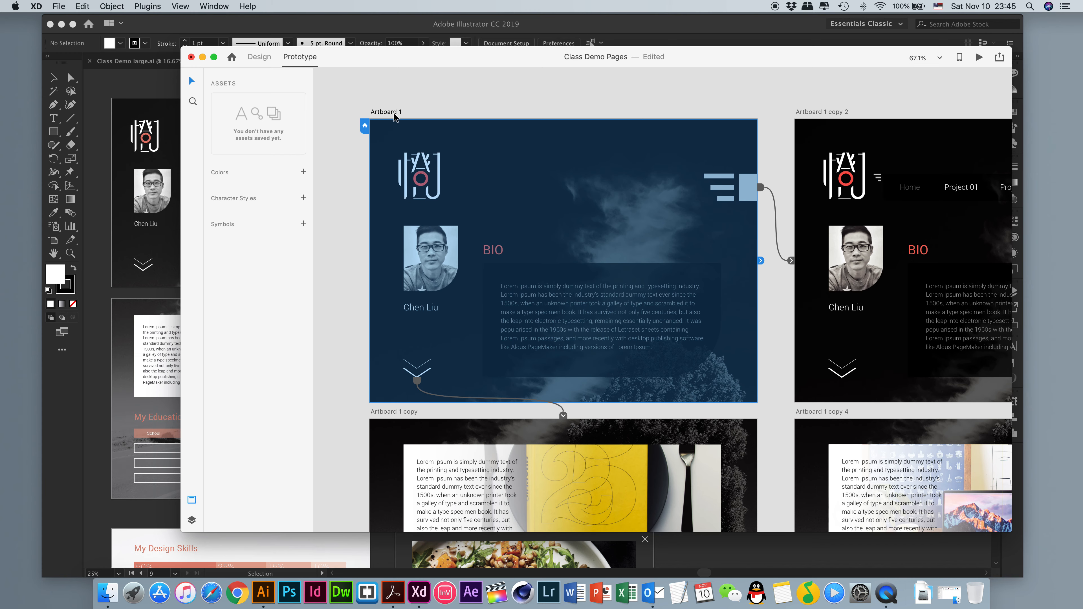
{"action": "left_click", "coordinate": [394, 113]}
{"action": "left_click", "coordinate": [980, 57]}
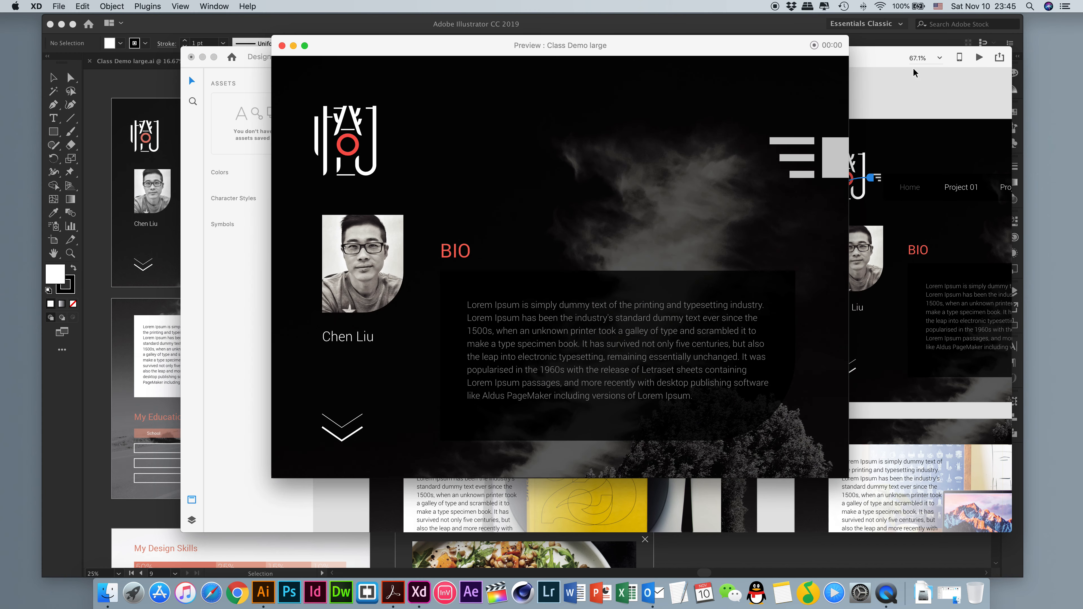
{"action": "left_click", "coordinate": [343, 430]}
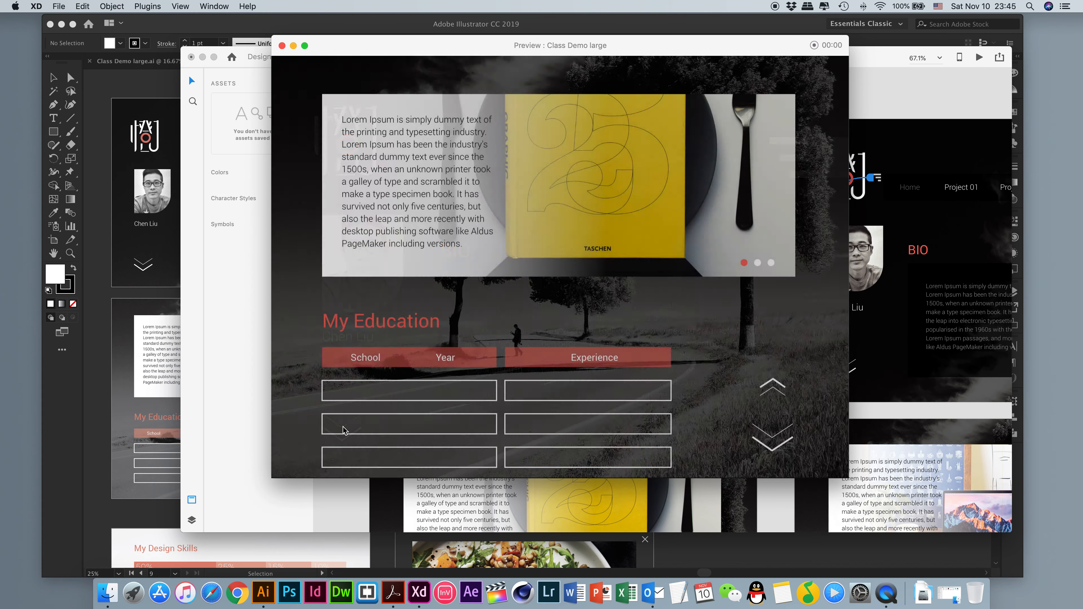
{"action": "left_click", "coordinate": [282, 45]}
- Link the up arrow on the Education page, Artboard 1 copy, back to Artboard 1 with a Tap-triggered Transition
{"action": "scroll", "coordinate": [357, 261], "scroll_direction": "down", "scroll_amount": 5}
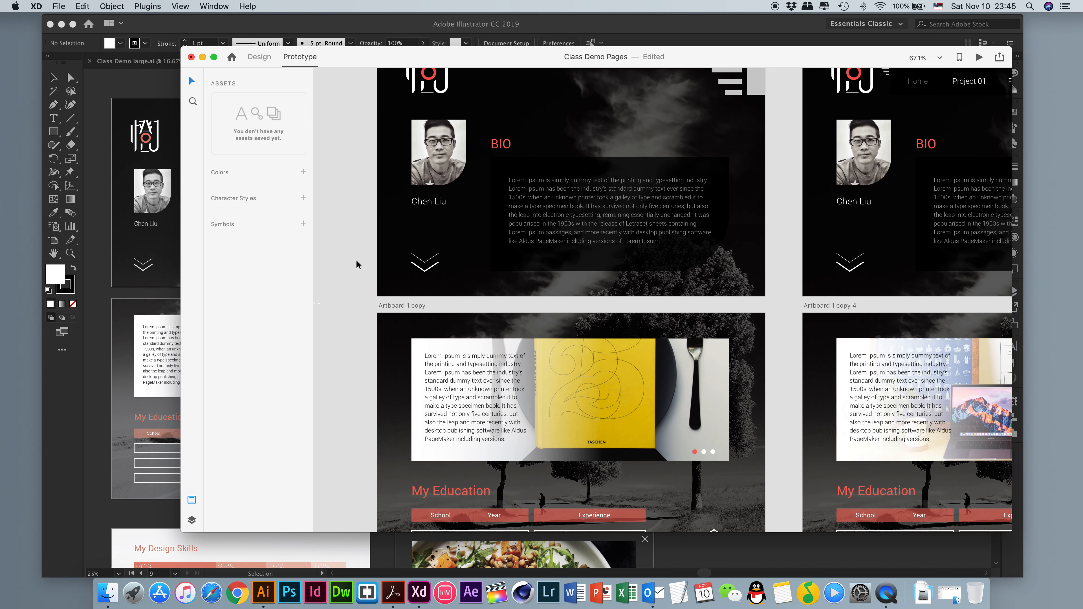
{"action": "scroll", "coordinate": [533, 290], "scroll_direction": "down", "scroll_amount": 3}
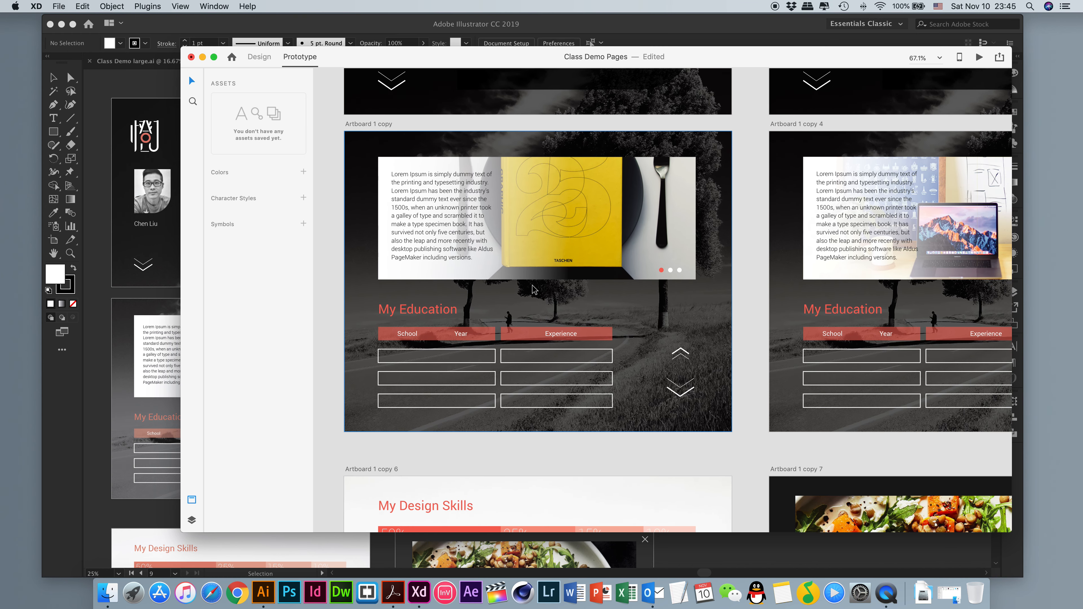
{"action": "left_click", "coordinate": [683, 357]}
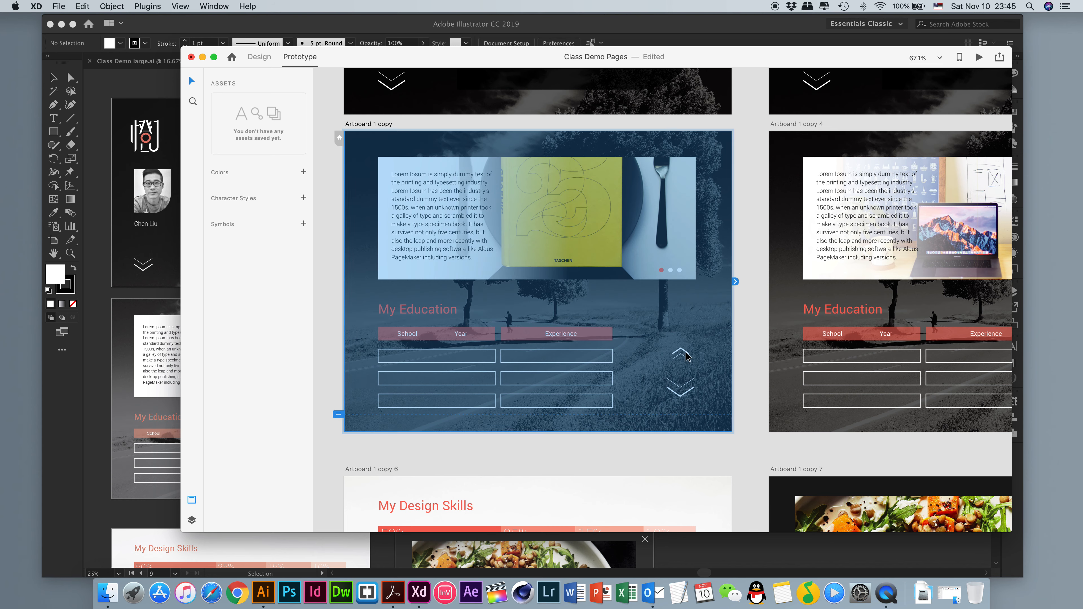
{"action": "left_click", "coordinate": [685, 356]}
{"action": "left_click", "coordinate": [685, 357], "text": "shift"}
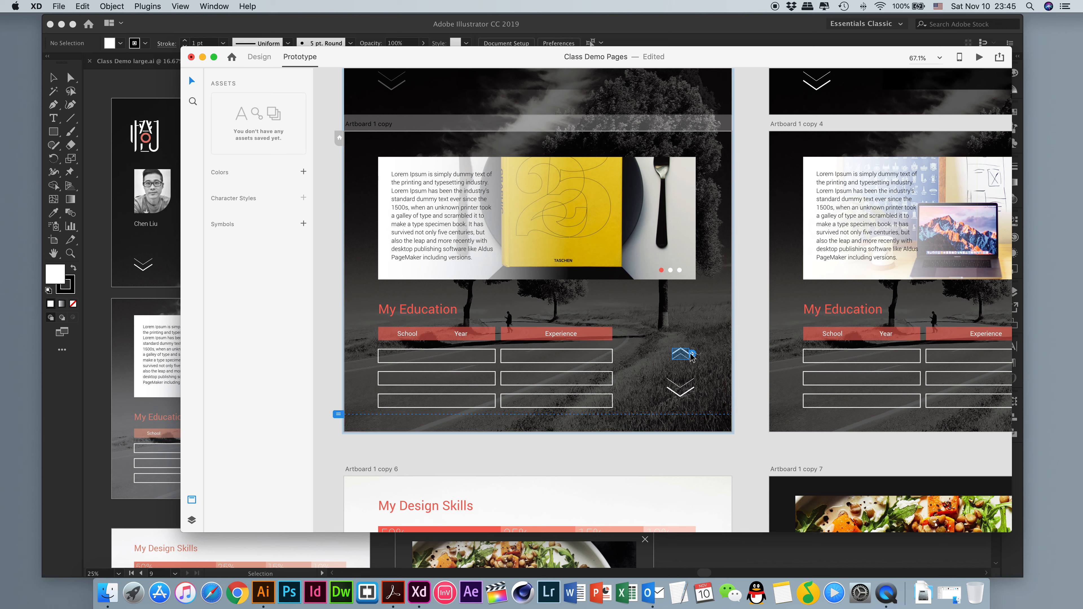
{"action": "left_click_drag", "start_coordinate": [692, 354], "coordinate": [654, 114]}
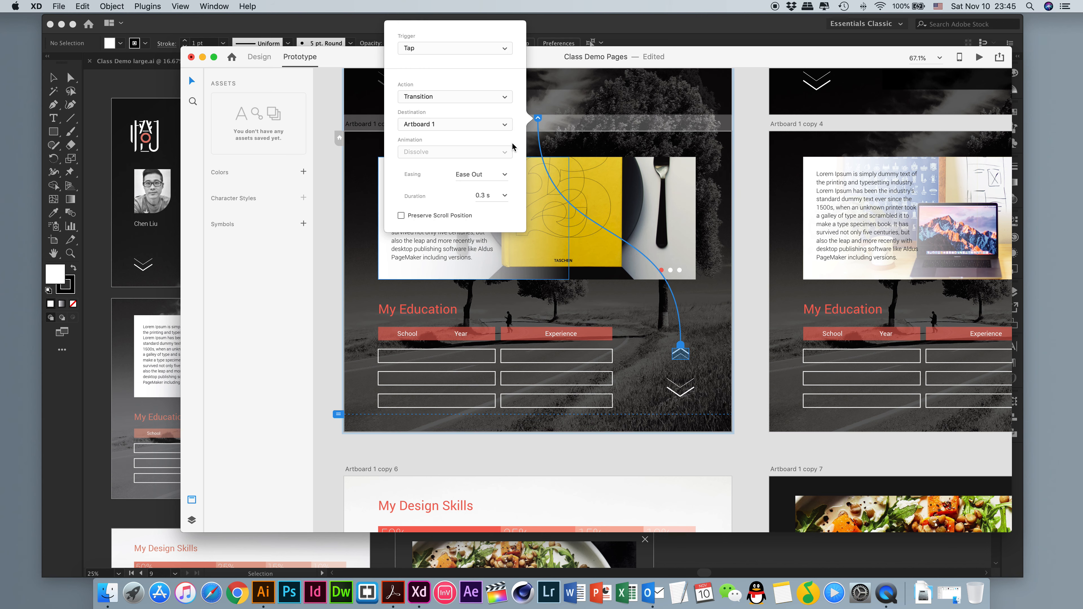
{"action": "left_click", "coordinate": [744, 158]}
- Preview the prototype, test switching between the Bio and Education pages with the down and up arrows, and close the preview
{"action": "scroll", "coordinate": [753, 190], "scroll_direction": "up", "scroll_amount": 5}
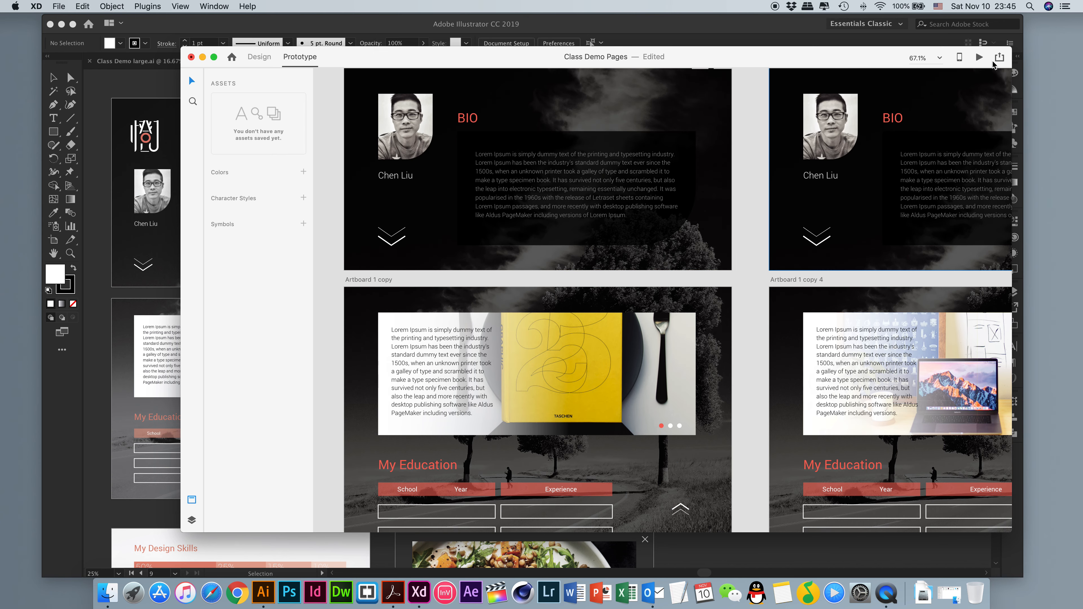
{"action": "left_click", "coordinate": [979, 56]}
{"action": "left_click", "coordinate": [340, 437]}
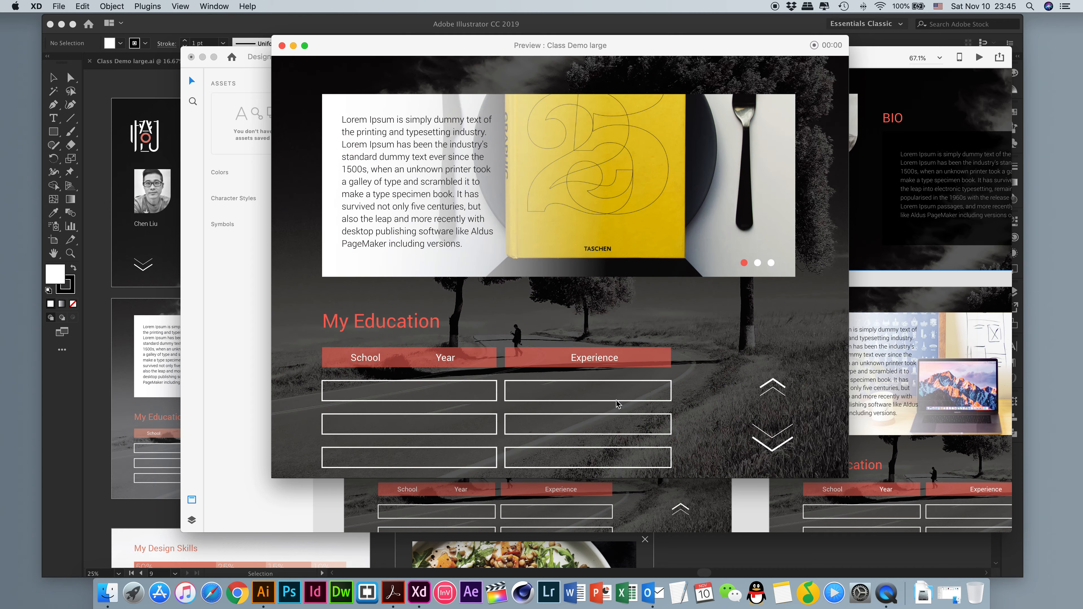
{"action": "left_click", "coordinate": [770, 386]}
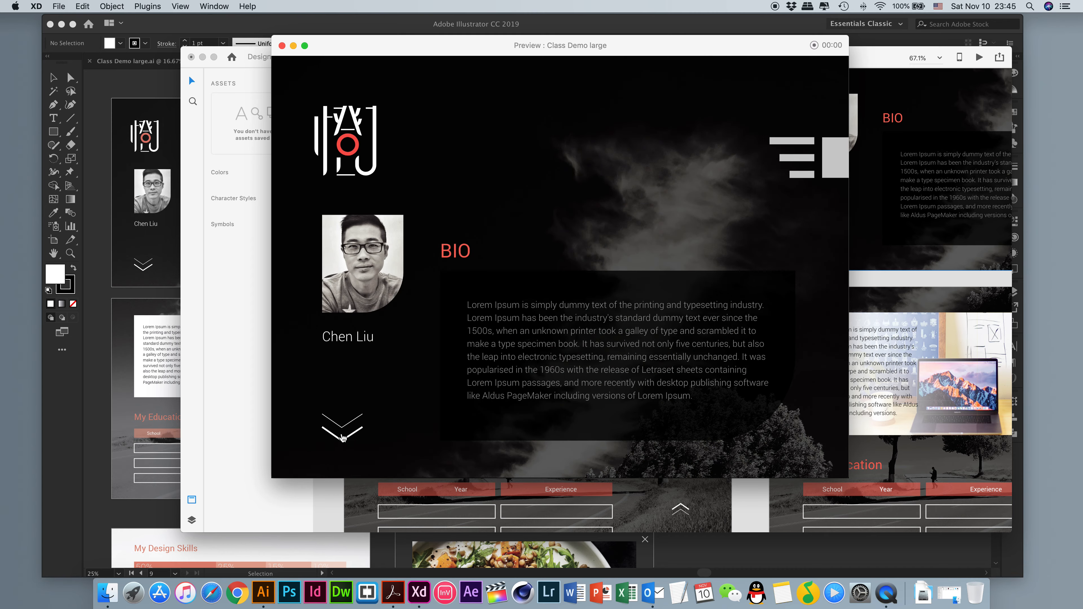
{"action": "left_click", "coordinate": [342, 436]}
{"action": "left_click", "coordinate": [770, 403]}
{"action": "left_click", "coordinate": [347, 434]}
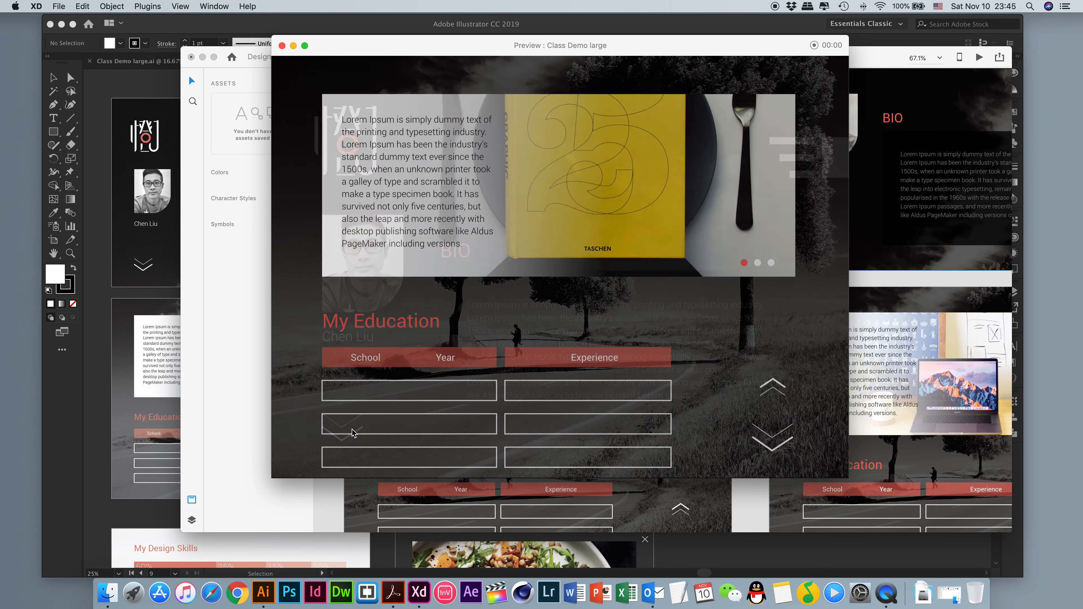
{"action": "left_click", "coordinate": [770, 386]}
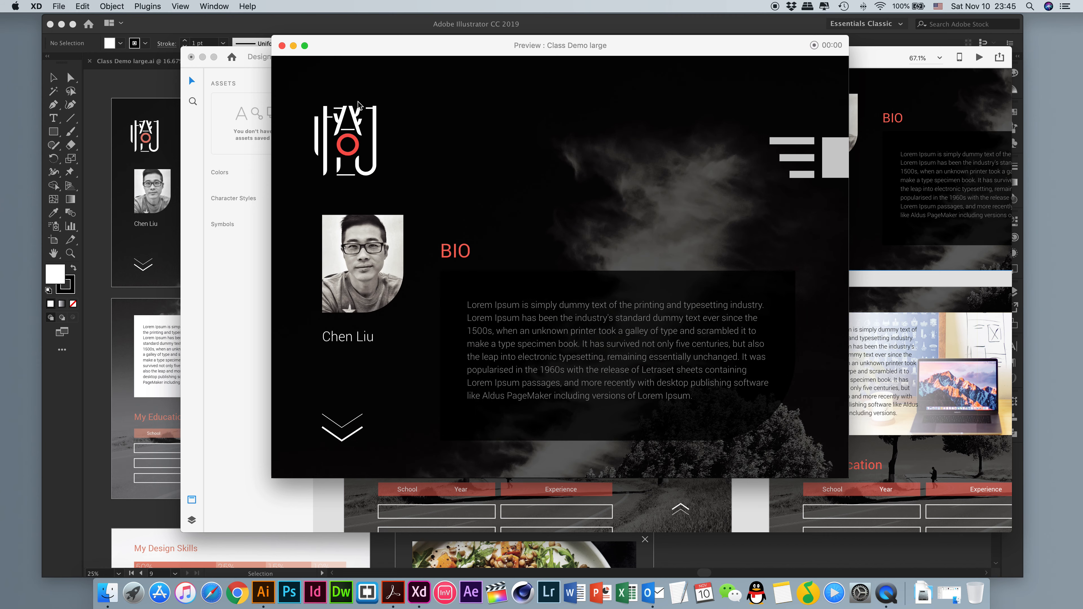
{"action": "left_click", "coordinate": [282, 46]}
- Look over the Bio, Education and Design Skills artboards to review which pages need navigation links
{"action": "scroll", "coordinate": [755, 290], "scroll_direction": "up", "scroll_amount": 5}
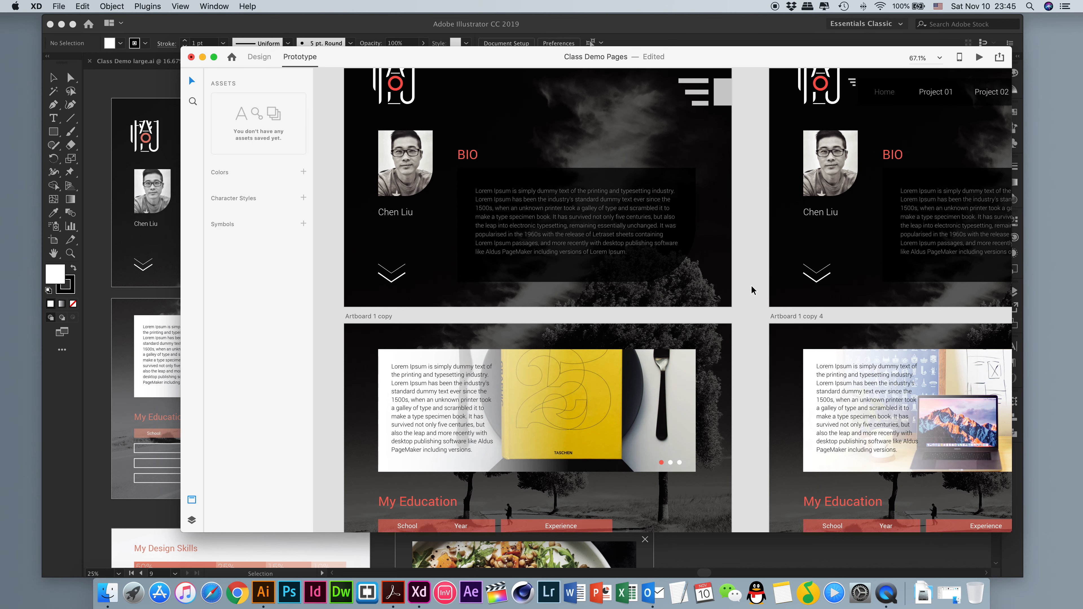
{"action": "scroll", "coordinate": [751, 290], "scroll_direction": "down", "scroll_amount": 5}
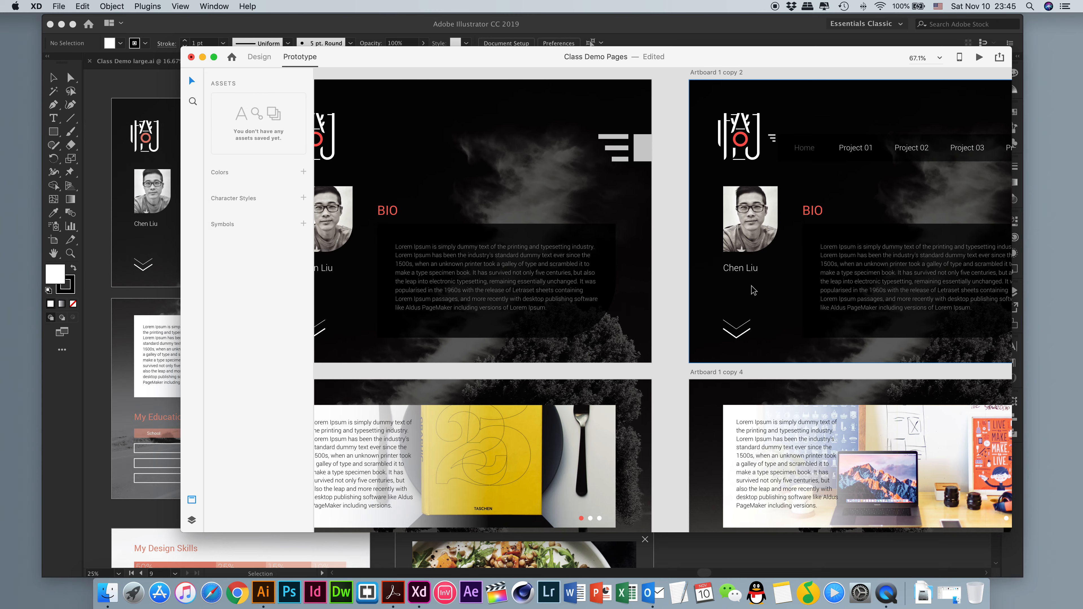
{"action": "scroll", "coordinate": [752, 285], "scroll_direction": "down", "scroll_amount": 15}
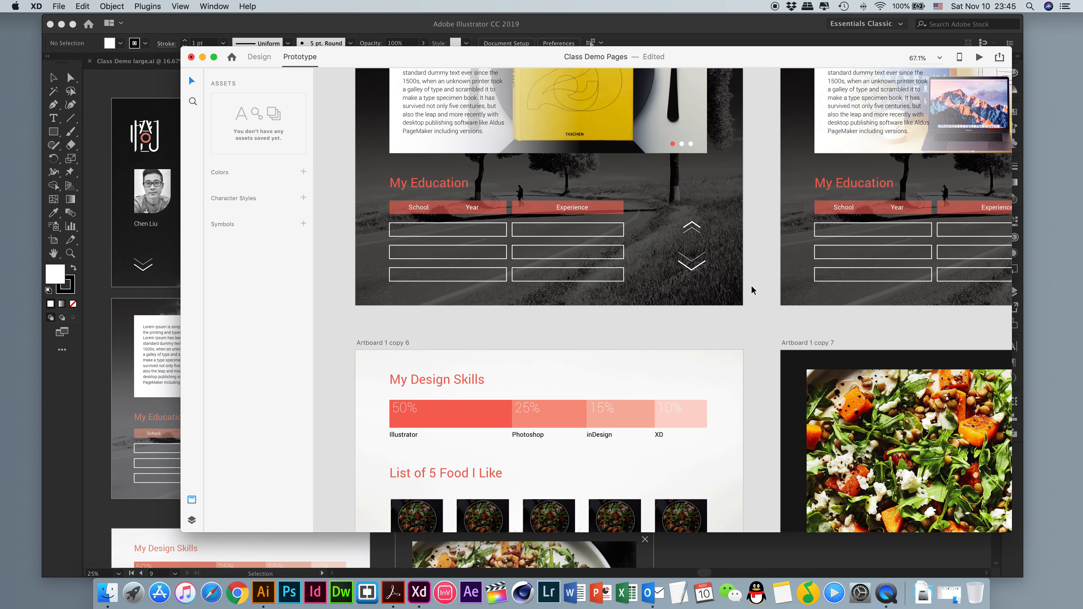
{"action": "scroll", "coordinate": [751, 291], "scroll_direction": "down", "scroll_amount": 4}
{"action": "scroll", "coordinate": [752, 291], "scroll_direction": "up", "scroll_amount": 12}
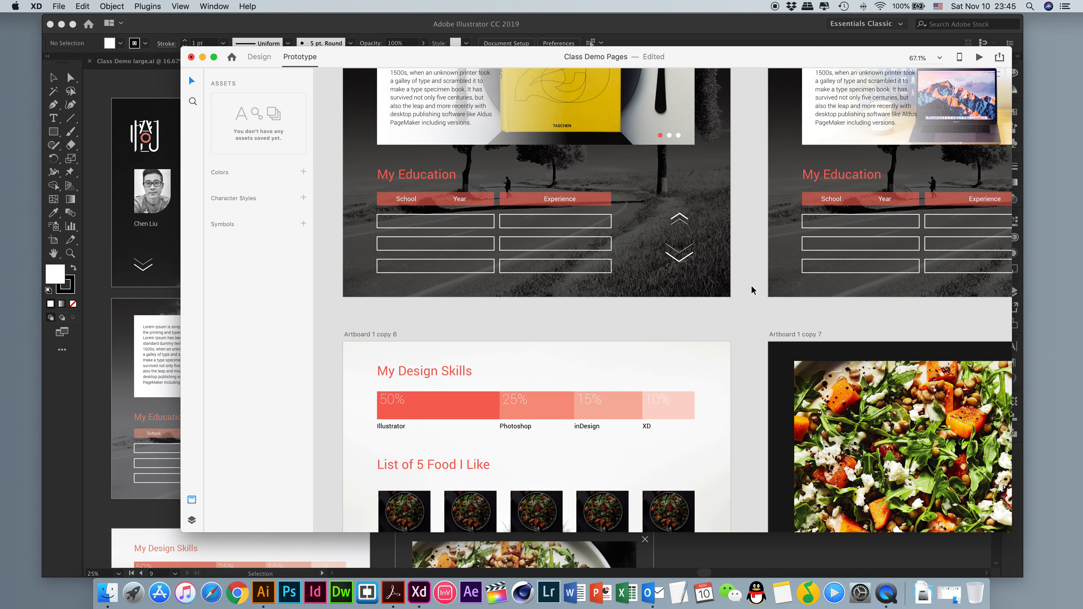
{"action": "scroll", "coordinate": [751, 291], "scroll_direction": "up", "scroll_amount": 8}
{"action": "scroll", "coordinate": [751, 290], "scroll_direction": "right", "scroll_amount": 2}
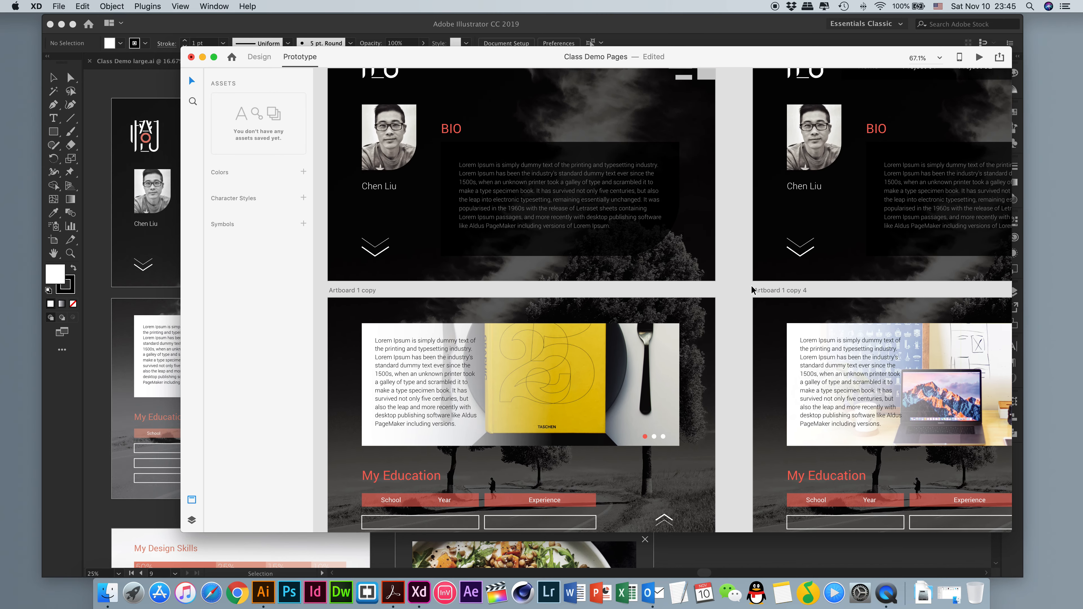
{"action": "scroll", "coordinate": [751, 291], "scroll_direction": "up", "scroll_amount": 2}
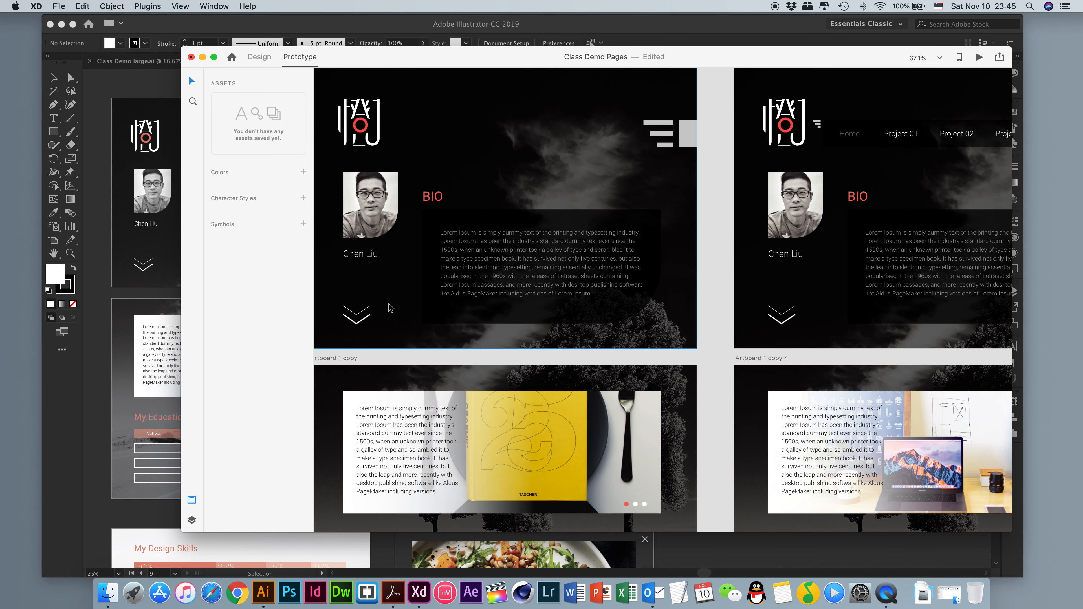
{"action": "scroll", "coordinate": [365, 319], "scroll_direction": "down", "scroll_amount": 3}
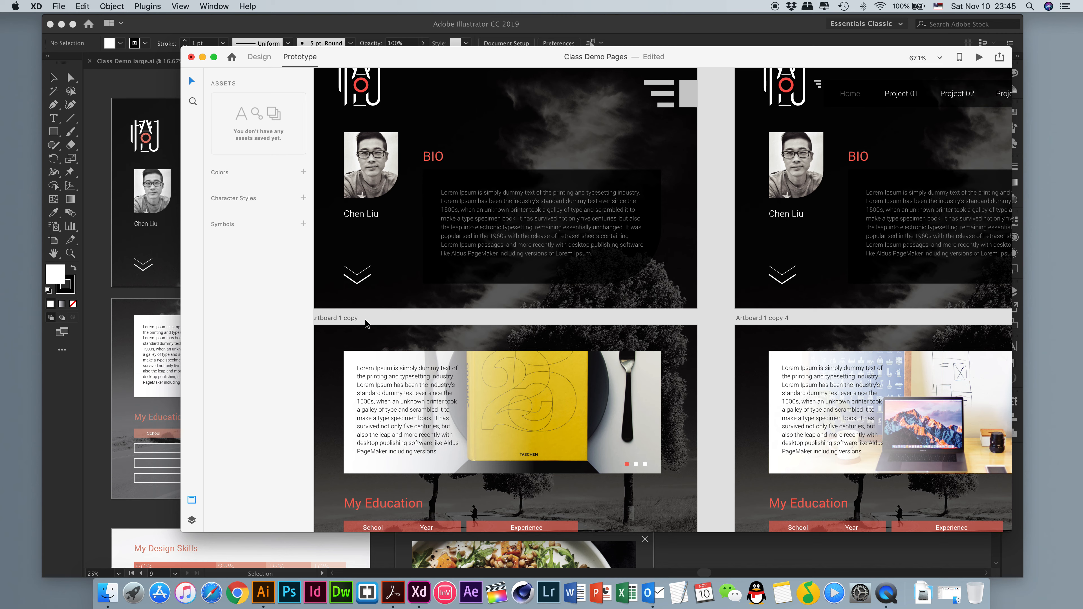
{"action": "scroll", "coordinate": [365, 318], "scroll_direction": "up", "scroll_amount": 2}
- Link the Project 03 menu item on Artboard 1 copy 2 to Artboard 1 copy 3 with a Tap-triggered Dissolve transition
{"action": "scroll", "coordinate": [365, 318], "scroll_direction": "right", "scroll_amount": 2}
{"action": "scroll", "coordinate": [366, 323], "scroll_direction": "up", "scroll_amount": 2}
{"action": "scroll", "coordinate": [366, 323], "scroll_direction": "right", "scroll_amount": 10}
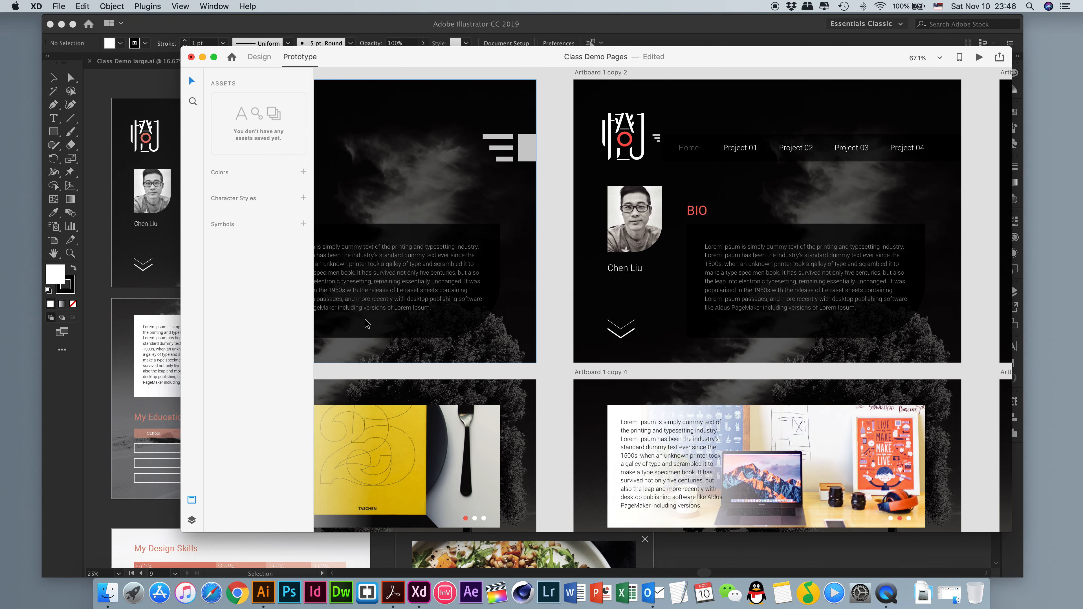
{"action": "scroll", "coordinate": [366, 324], "scroll_direction": "right", "scroll_amount": 12}
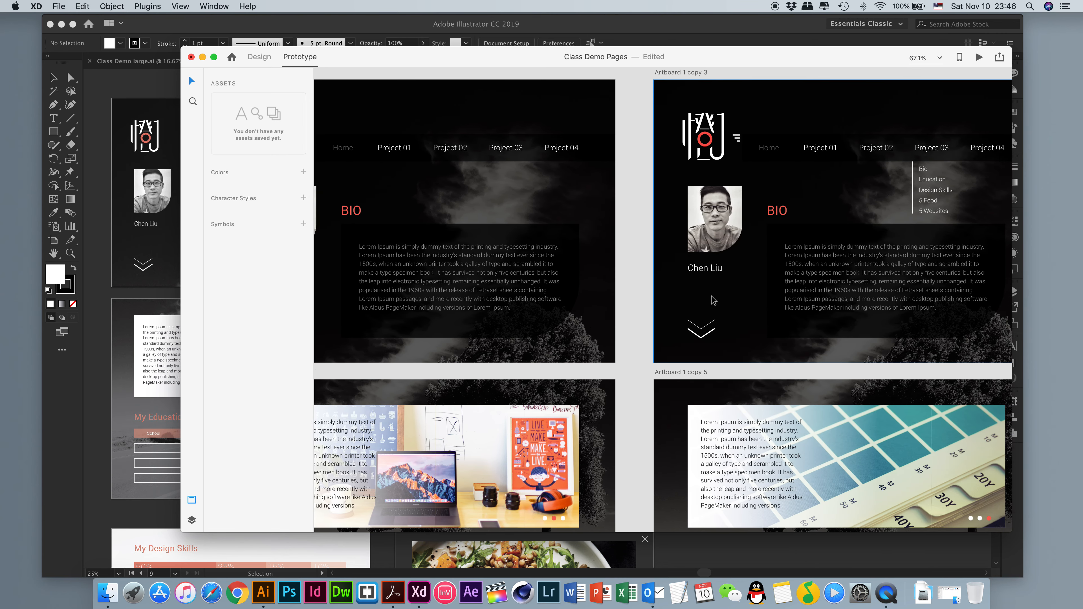
{"action": "left_click", "coordinate": [459, 150]}
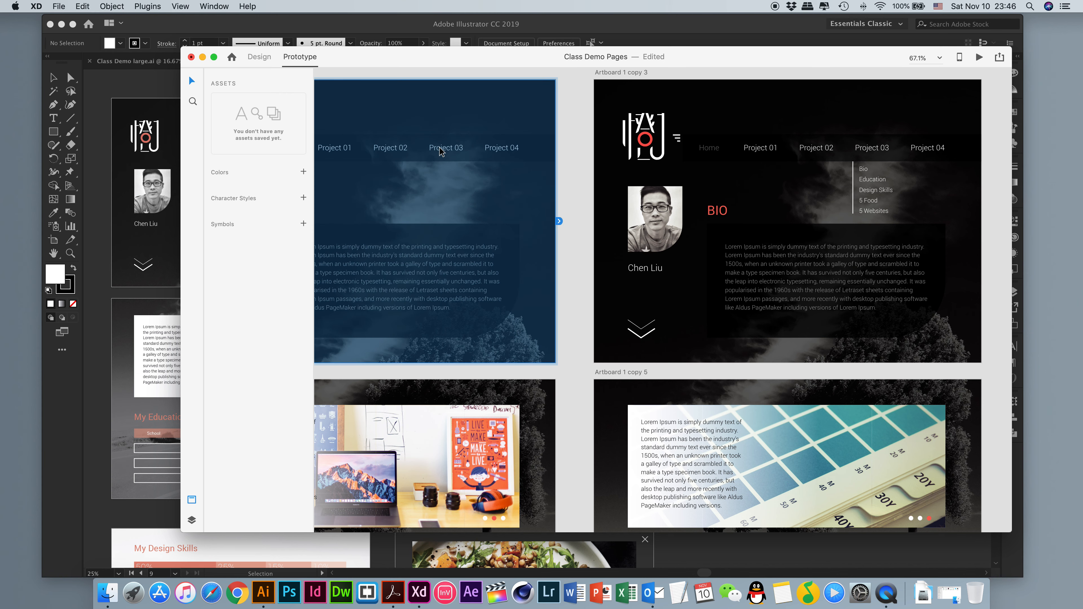
{"action": "left_click", "coordinate": [457, 149]}
{"action": "left_click", "coordinate": [456, 149]}
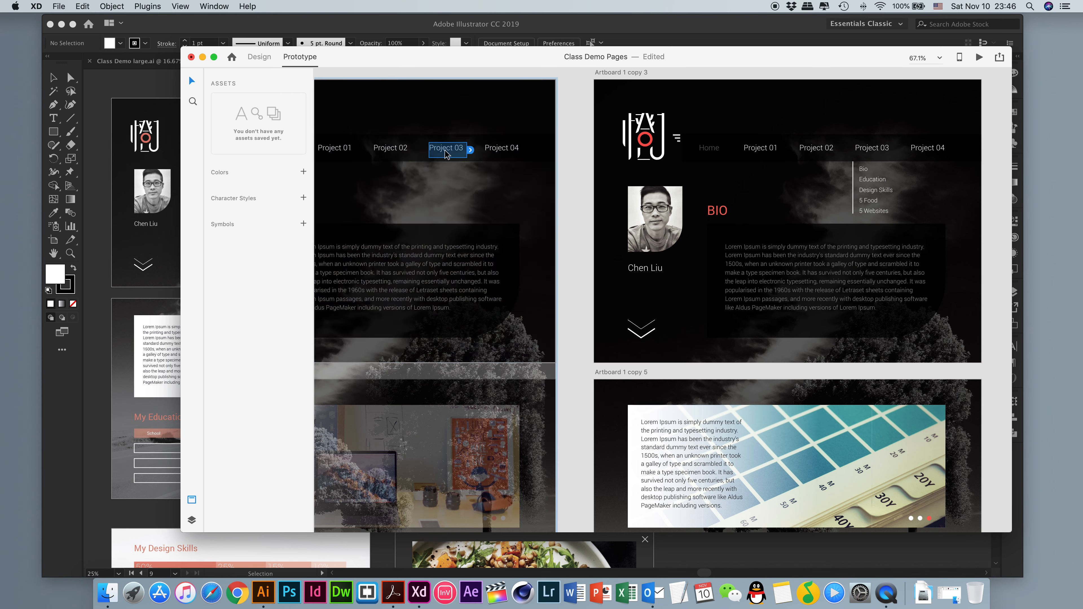
{"action": "left_click_drag", "start_coordinate": [471, 150], "coordinate": [597, 151]}
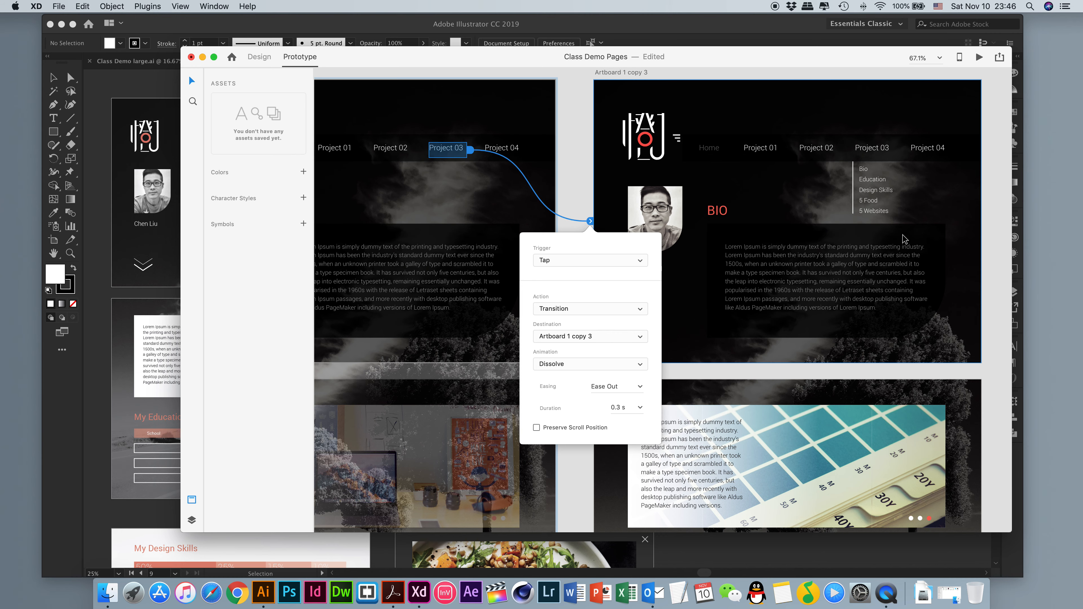
- Link the Project 03 menu item on Artboard 1 copy 3 back to Artboard 1 copy 2 with a Tap-triggered Dissolve transition
{"action": "scroll", "coordinate": [903, 235], "scroll_direction": "left", "scroll_amount": 4}
{"action": "scroll", "coordinate": [903, 235], "scroll_direction": "down", "scroll_amount": 3}
{"action": "scroll", "coordinate": [827, 175], "scroll_direction": "up", "scroll_amount": 4}
{"action": "scroll", "coordinate": [826, 176], "scroll_direction": "right", "scroll_amount": 3}
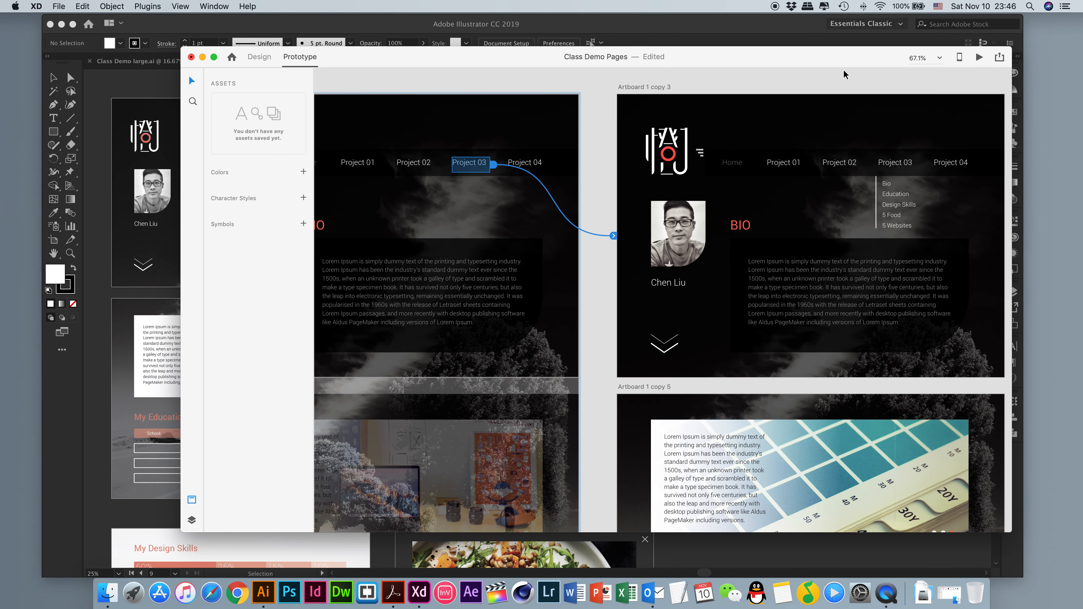
{"action": "left_click", "coordinate": [865, 80]}
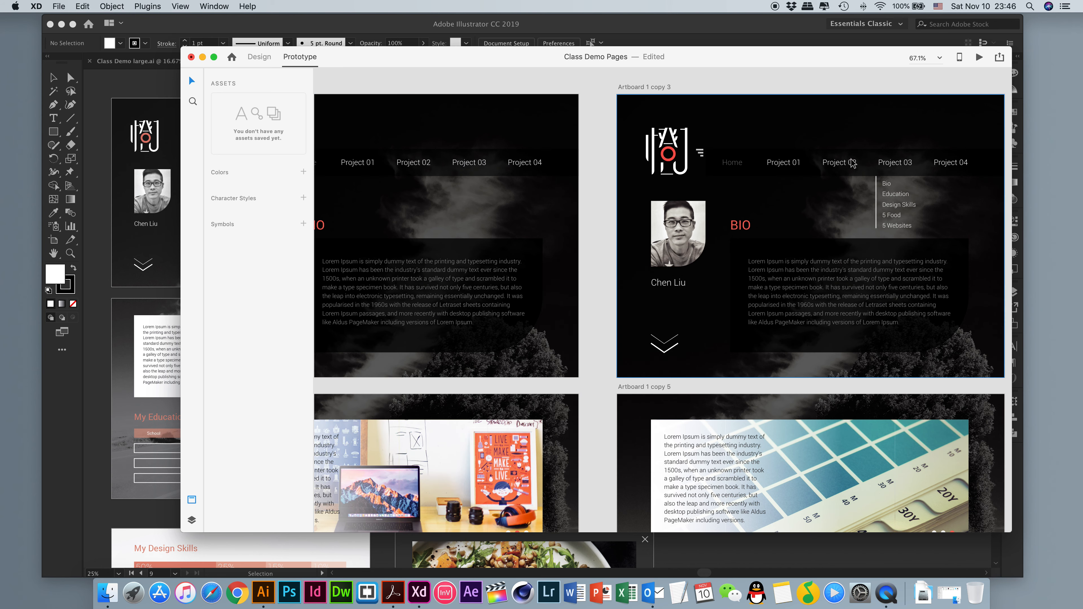
{"action": "left_click", "coordinate": [896, 169]}
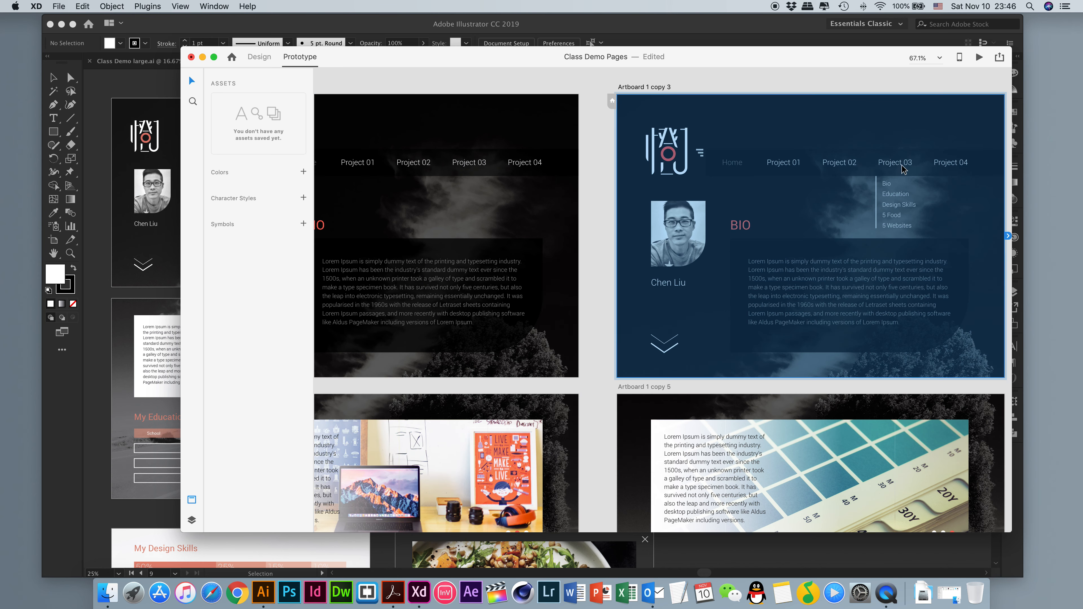
{"action": "left_click", "coordinate": [902, 166]}
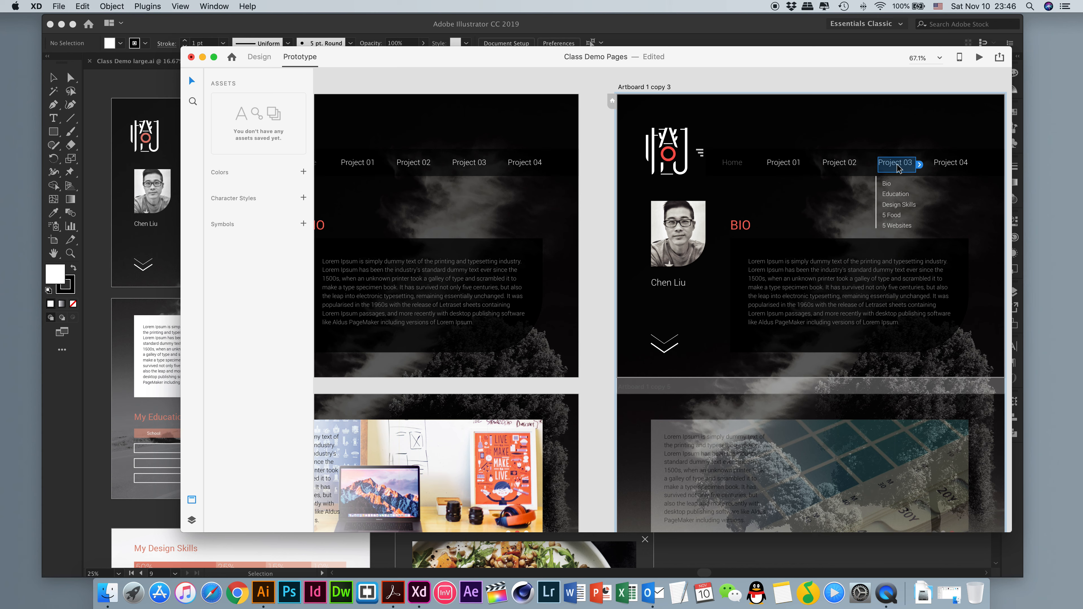
{"action": "left_click_drag", "start_coordinate": [920, 165], "coordinate": [582, 170]}
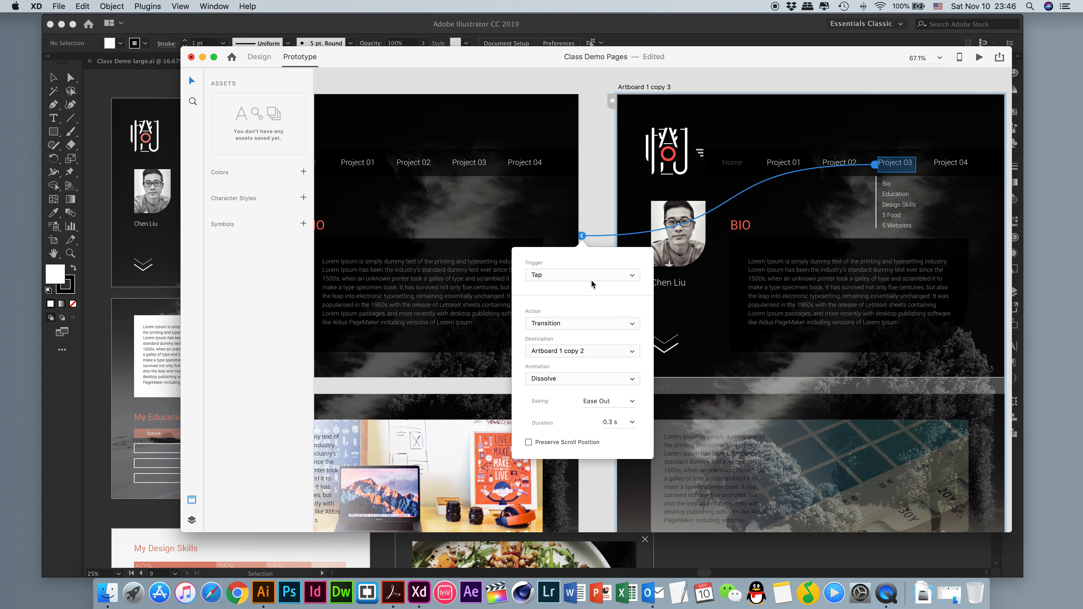
{"action": "left_click", "coordinate": [588, 145]}
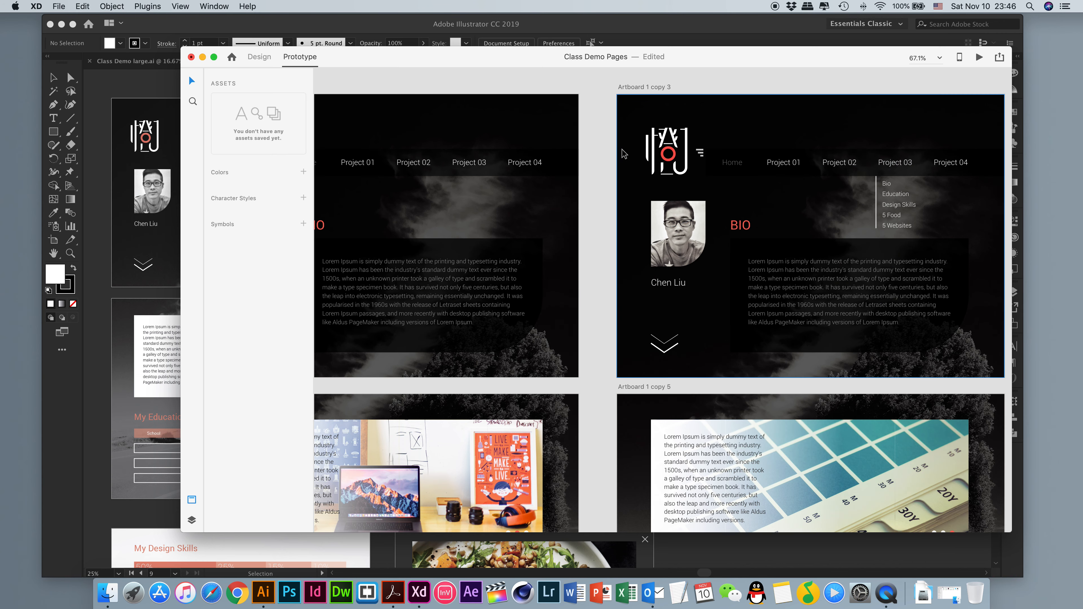
- Preview the prototype from Artboard 1 copy 2, test toggling the Project 03 submenu repeatedly, and close the preview
{"action": "scroll", "coordinate": [622, 149], "scroll_direction": "up", "scroll_amount": 3}
{"action": "scroll", "coordinate": [622, 149], "scroll_direction": "left", "scroll_amount": 5}
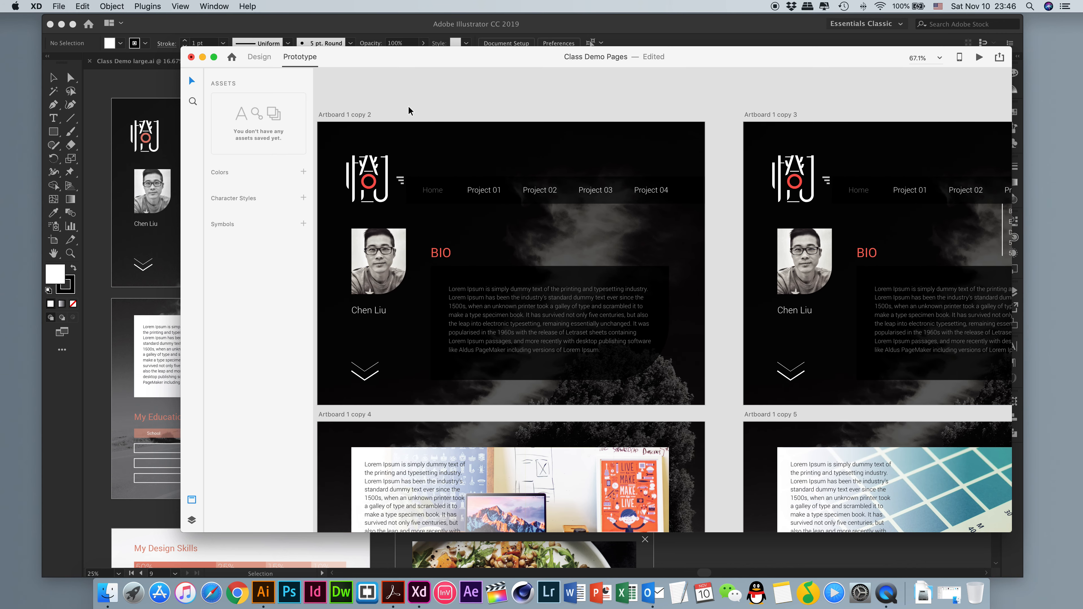
{"action": "left_click", "coordinate": [369, 112]}
{"action": "left_click", "coordinate": [979, 57]}
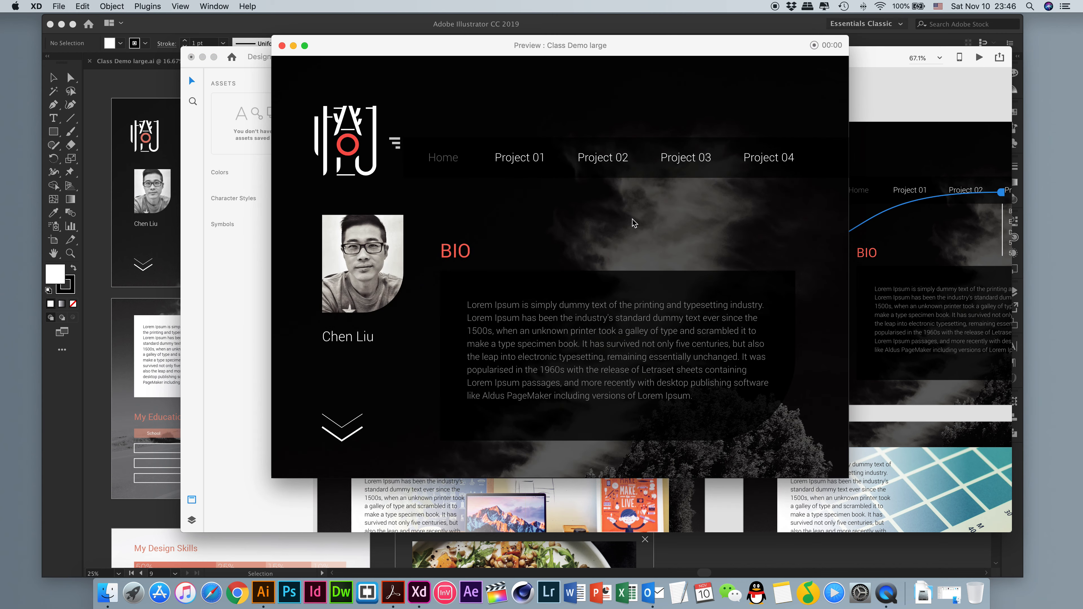
{"action": "left_click", "coordinate": [694, 163]}
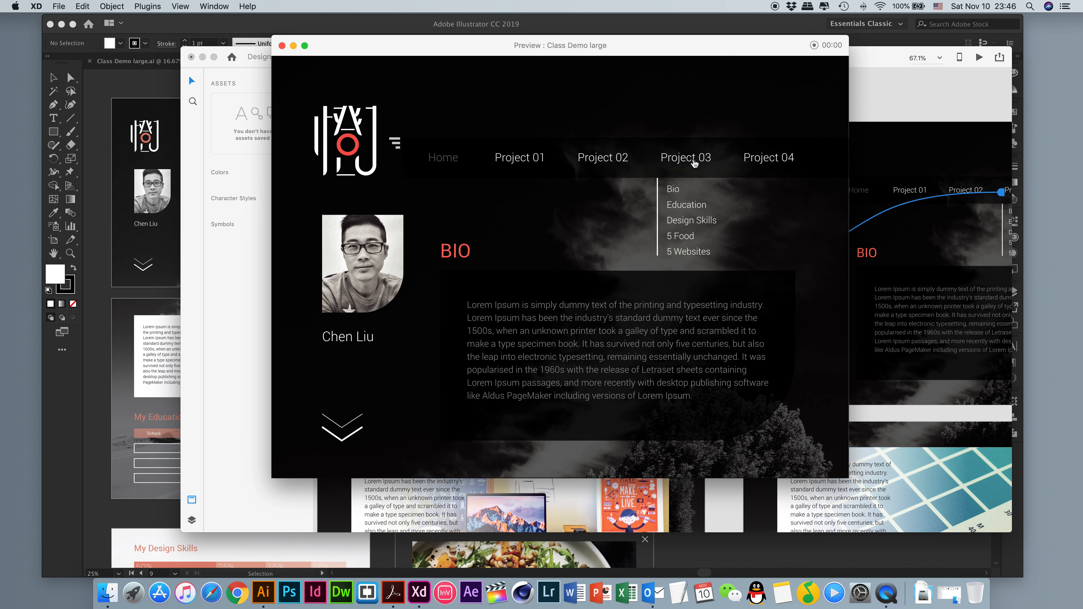
{"action": "left_click", "coordinate": [694, 163]}
{"action": "left_click", "coordinate": [694, 164]}
{"action": "left_click", "coordinate": [694, 163]}
{"action": "left_click", "coordinate": [694, 163]}
{"action": "left_click", "coordinate": [682, 160]}
{"action": "left_click", "coordinate": [681, 162]}
{"action": "left_click", "coordinate": [282, 46]}
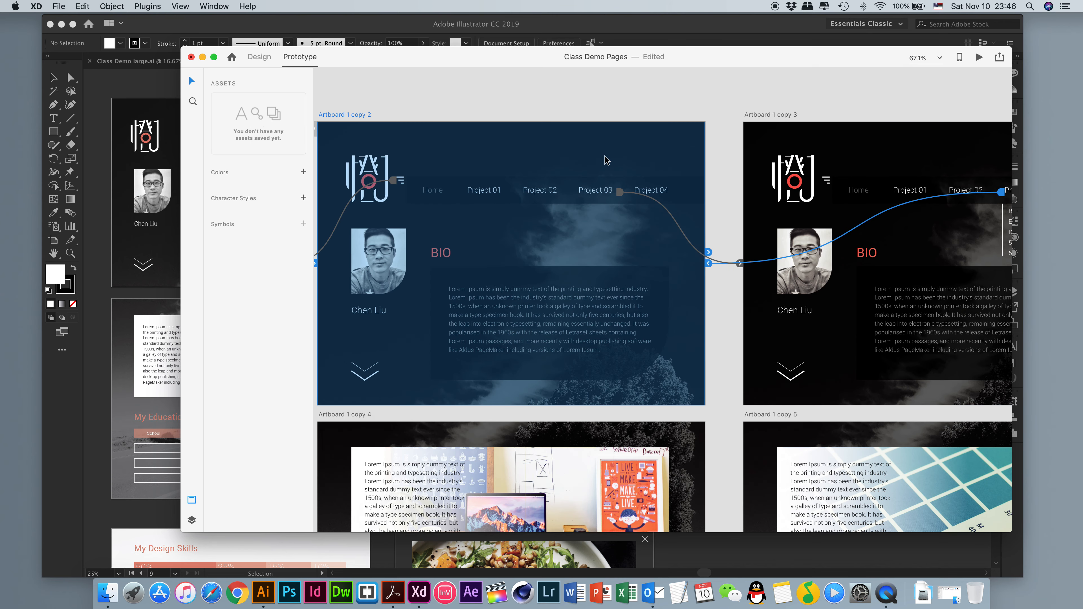
- Link both strokes of the down arrow on Artboard 1 copy 2 to the Education page, Artboard 1 copy, with a Tap-triggered Transition
{"action": "scroll", "coordinate": [705, 171], "scroll_direction": "left", "scroll_amount": 3}
{"action": "scroll", "coordinate": [705, 194], "scroll_direction": "down", "scroll_amount": 4}
{"action": "scroll", "coordinate": [705, 194], "scroll_direction": "left", "scroll_amount": 2}
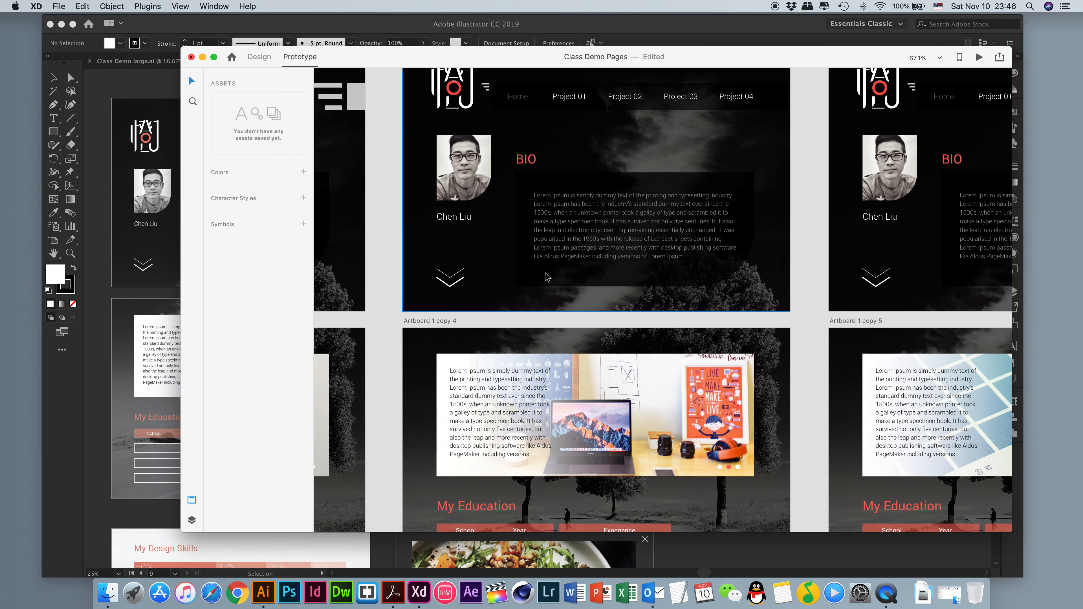
{"action": "left_click", "coordinate": [451, 288]}
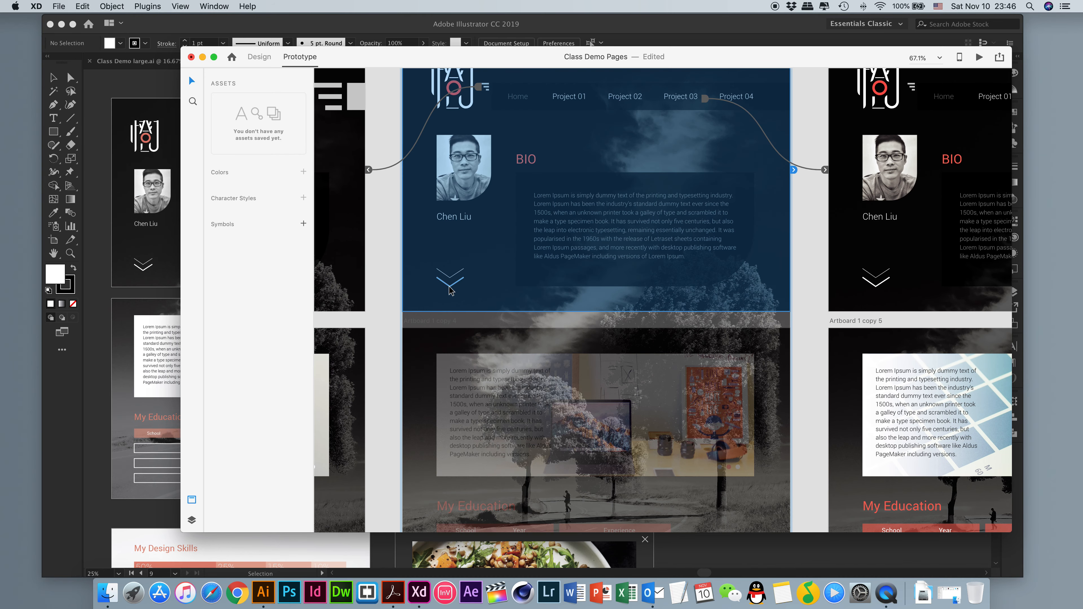
{"action": "left_click", "coordinate": [449, 281]}
{"action": "left_click", "coordinate": [451, 276], "text": "shift"}
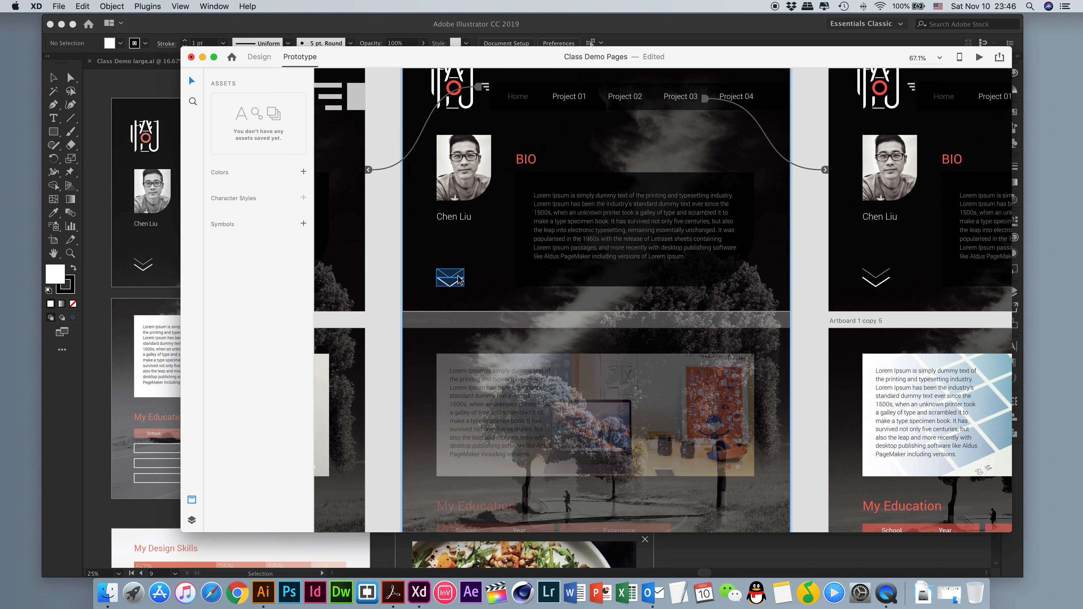
{"action": "left_click_drag", "start_coordinate": [466, 278], "coordinate": [367, 362]}
{"action": "scroll", "coordinate": [499, 349], "scroll_direction": "left", "scroll_amount": 5}
{"action": "scroll", "coordinate": [499, 348], "scroll_direction": "down", "scroll_amount": 3}
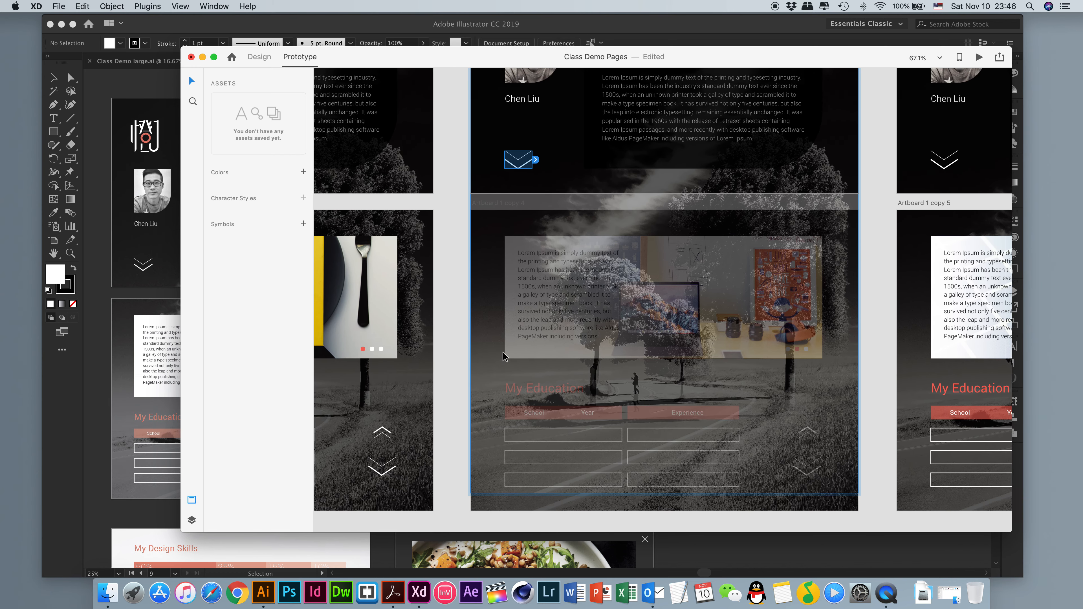
{"action": "scroll", "coordinate": [499, 349], "scroll_direction": "left", "scroll_amount": 2}
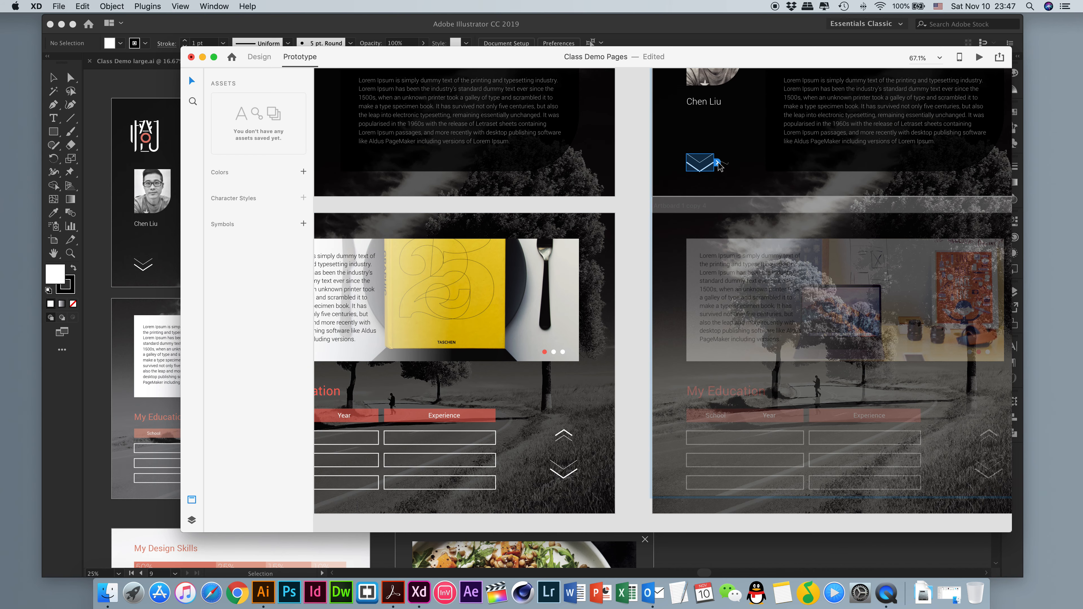
{"action": "left_click_drag", "start_coordinate": [717, 163], "coordinate": [618, 231]}
{"action": "scroll", "coordinate": [623, 231], "scroll_direction": "left", "scroll_amount": 4}
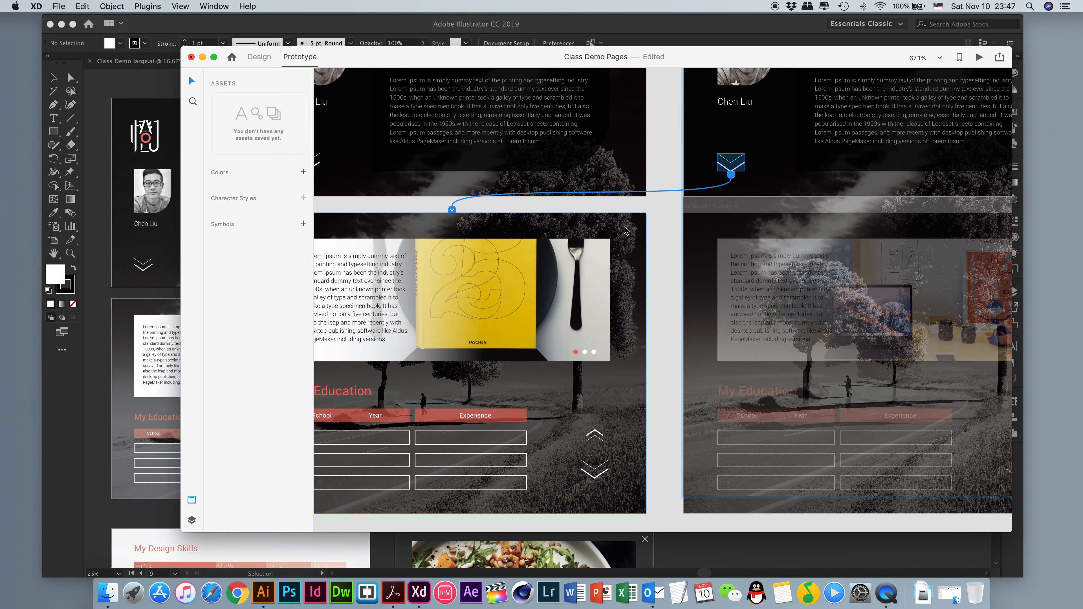
{"action": "left_click", "coordinate": [858, 166]}
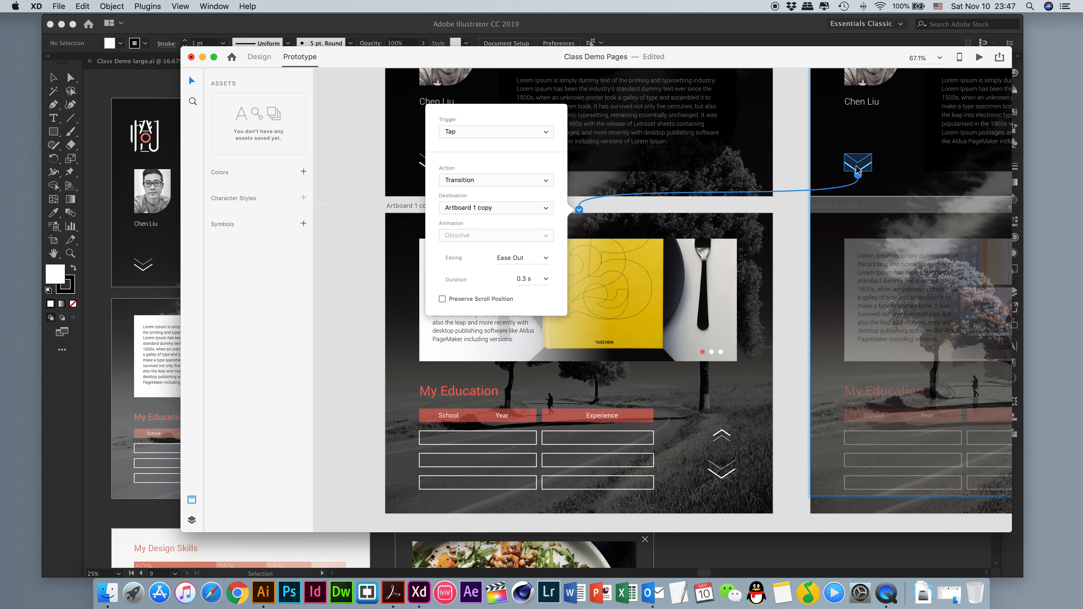
{"action": "scroll", "coordinate": [863, 168], "scroll_direction": "right", "scroll_amount": 2}
{"action": "scroll", "coordinate": [863, 169], "scroll_direction": "up", "scroll_amount": 1}
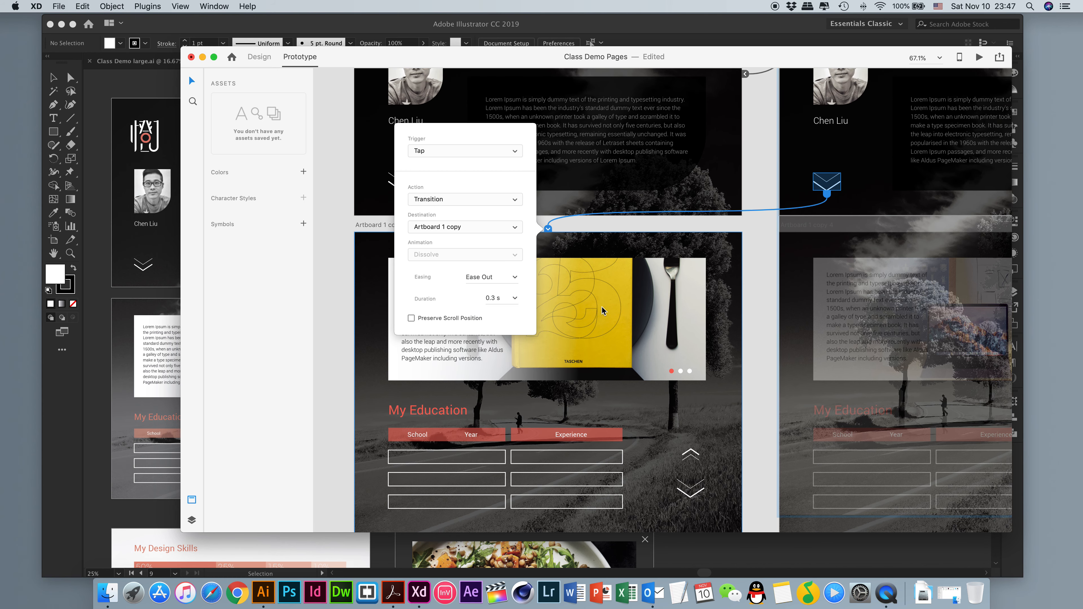
{"action": "scroll", "coordinate": [679, 317], "scroll_direction": "down", "scroll_amount": 3}
{"action": "scroll", "coordinate": [679, 316], "scroll_direction": "right", "scroll_amount": 2}
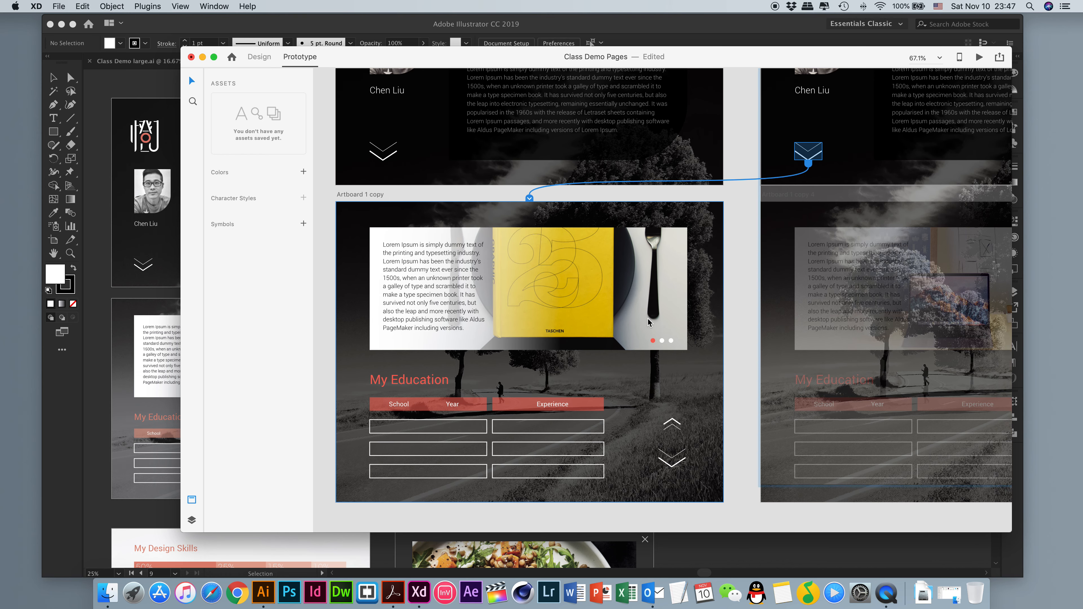
- Link the down arrow on Artboard 1 copy 3 to the Education page, Artboard 1 copy
{"action": "scroll", "coordinate": [648, 317], "scroll_direction": "right", "scroll_amount": 8}
{"action": "scroll", "coordinate": [647, 317], "scroll_direction": "up", "scroll_amount": 1}
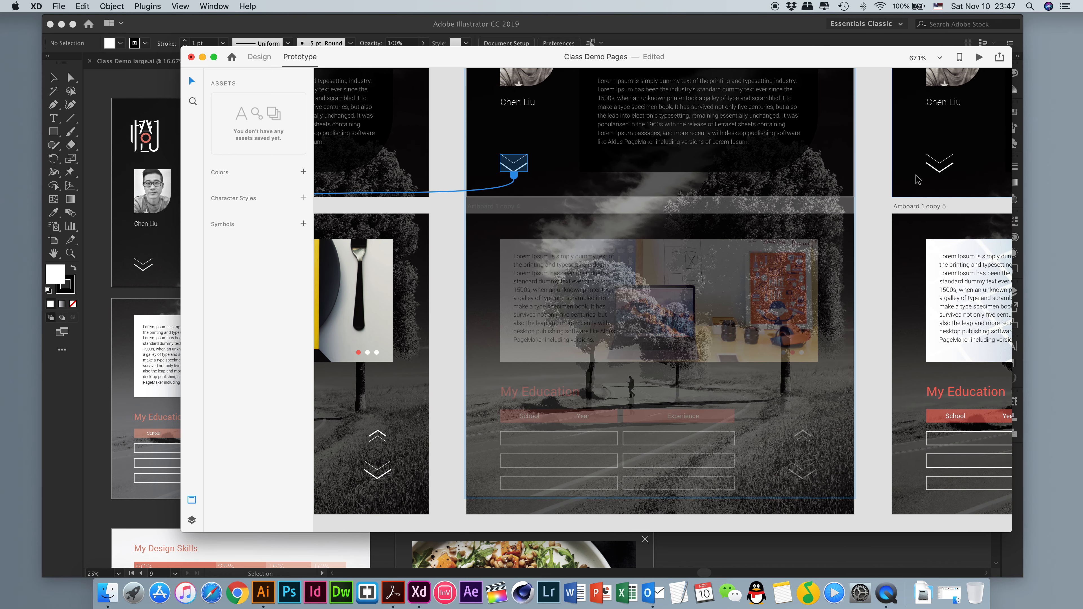
{"action": "left_click", "coordinate": [942, 173]}
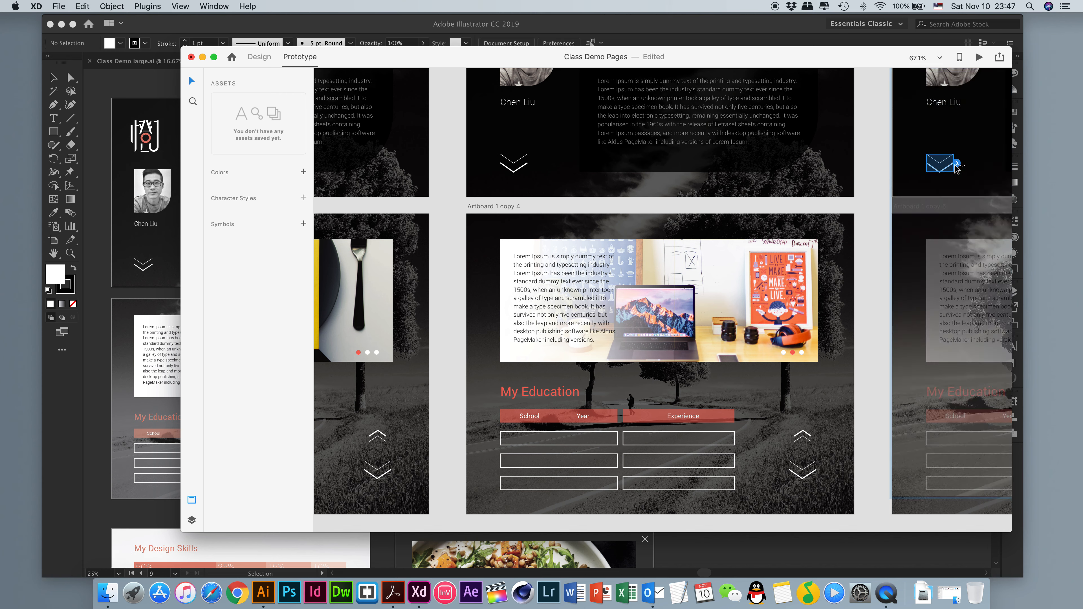
{"action": "left_click_drag", "start_coordinate": [957, 164], "coordinate": [430, 242]}
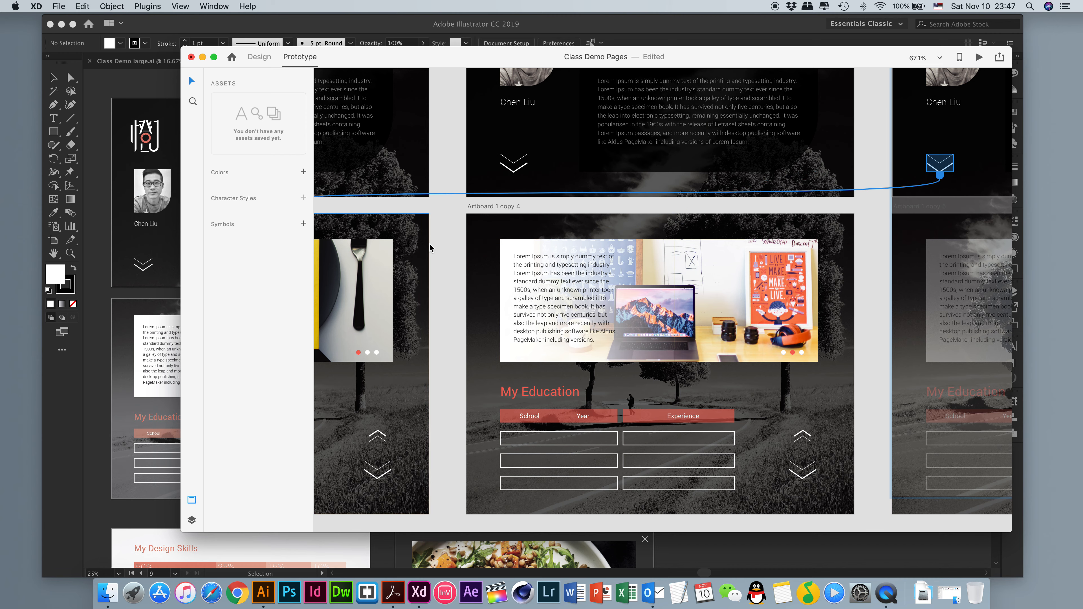
- Preview the prototype from the first Bio page, test the menu icon, Project 03 submenu and down arrow, and close the preview
{"action": "scroll", "coordinate": [608, 202], "scroll_direction": "up", "scroll_amount": 15}
{"action": "scroll", "coordinate": [608, 202], "scroll_direction": "left", "scroll_amount": 8}
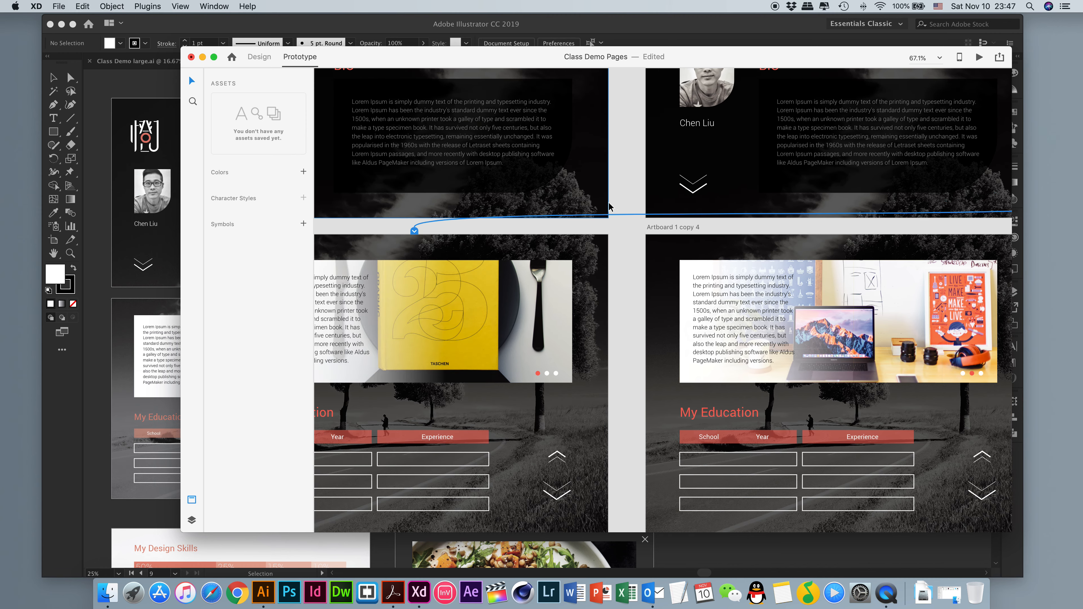
{"action": "scroll", "coordinate": [650, 178], "scroll_direction": "down", "scroll_amount": 8}
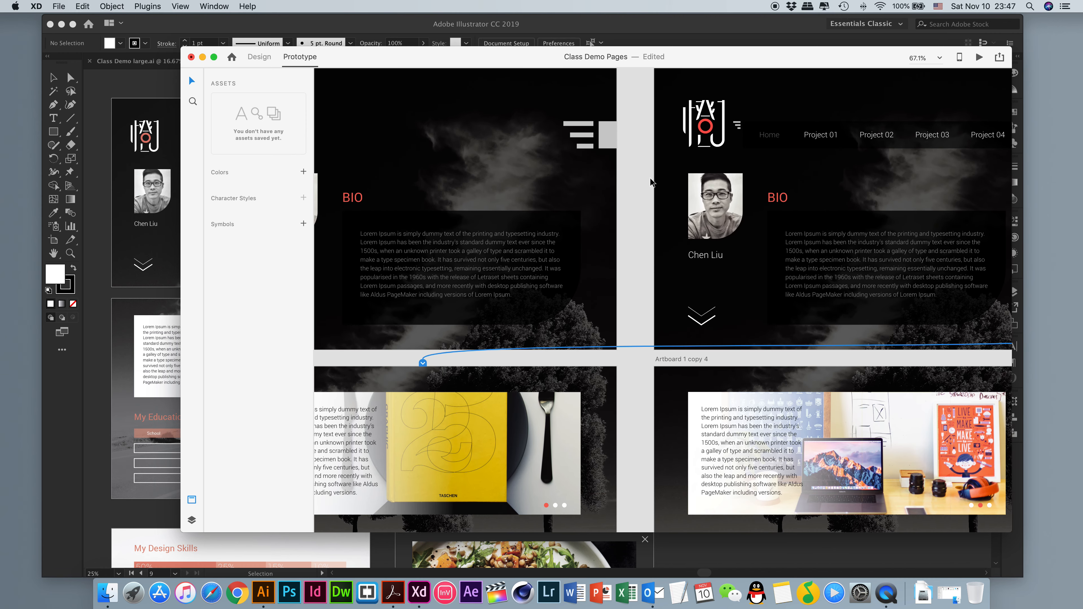
{"action": "scroll", "coordinate": [649, 178], "scroll_direction": "left", "scroll_amount": 10}
{"action": "scroll", "coordinate": [652, 179], "scroll_direction": "down", "scroll_amount": 10}
{"action": "scroll", "coordinate": [653, 179], "scroll_direction": "up", "scroll_amount": 5}
{"action": "scroll", "coordinate": [653, 180], "scroll_direction": "right", "scroll_amount": 10}
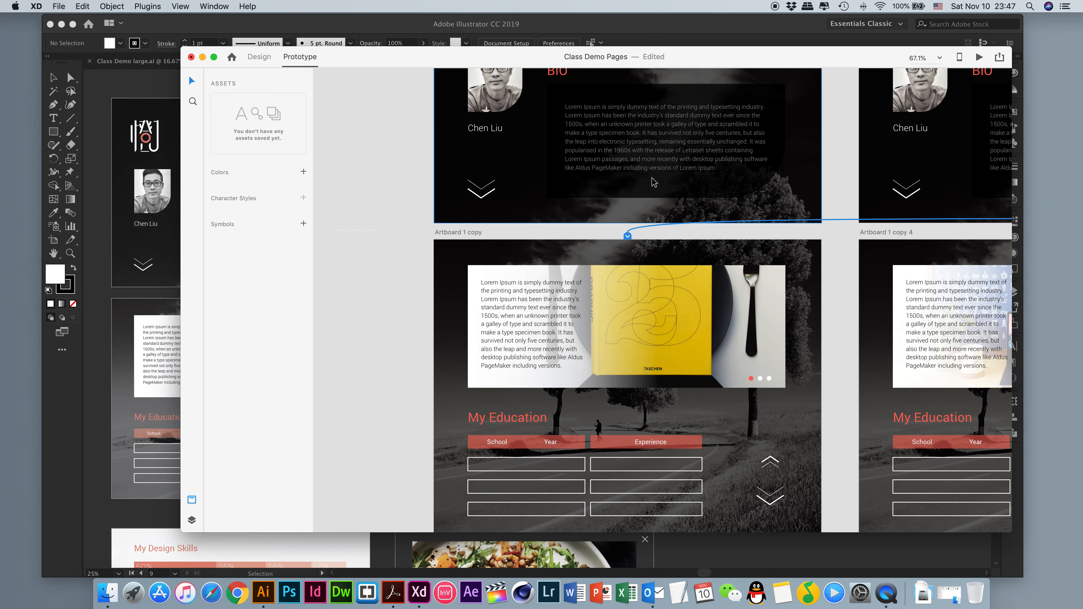
{"action": "scroll", "coordinate": [654, 183], "scroll_direction": "up", "scroll_amount": 5}
{"action": "scroll", "coordinate": [654, 182], "scroll_direction": "right", "scroll_amount": 8}
{"action": "scroll", "coordinate": [587, 146], "scroll_direction": "down", "scroll_amount": 3}
{"action": "scroll", "coordinate": [586, 146], "scroll_direction": "up", "scroll_amount": 7}
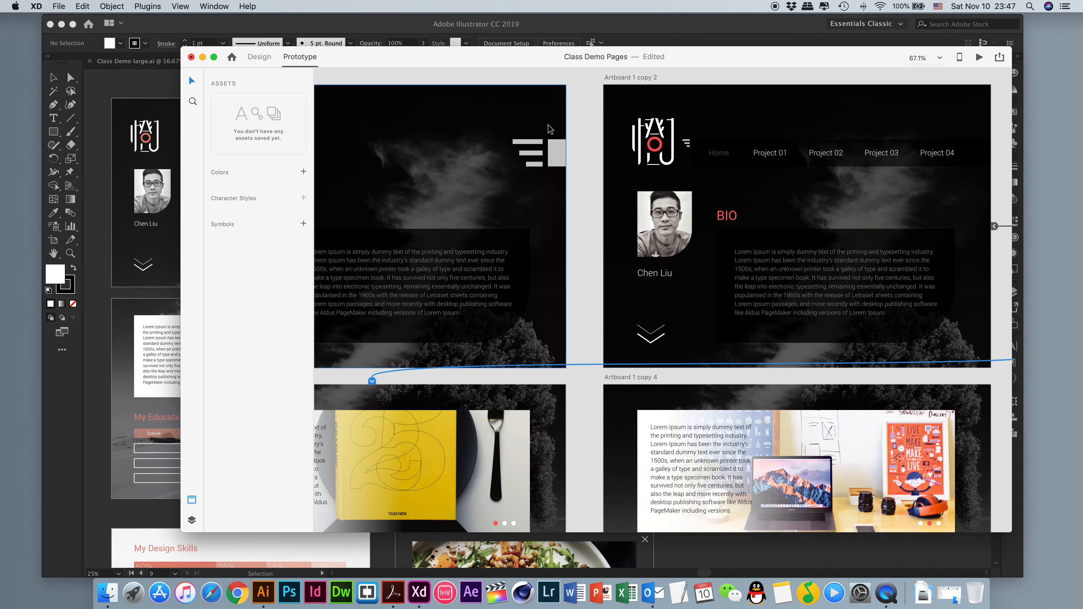
{"action": "left_click", "coordinate": [979, 57]}
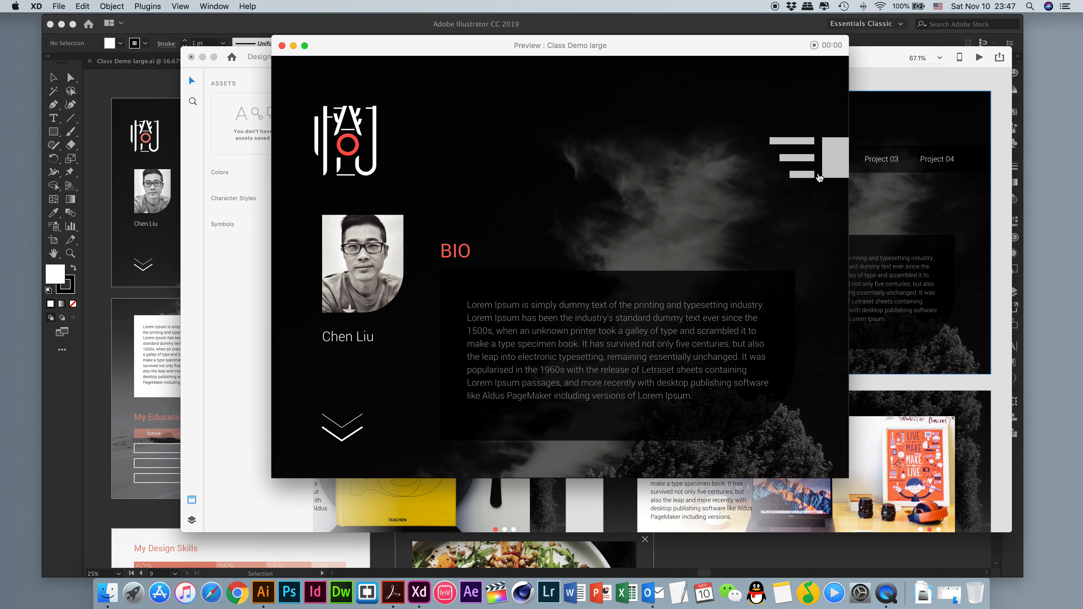
{"action": "left_click", "coordinate": [819, 177]}
{"action": "left_click", "coordinate": [691, 161]}
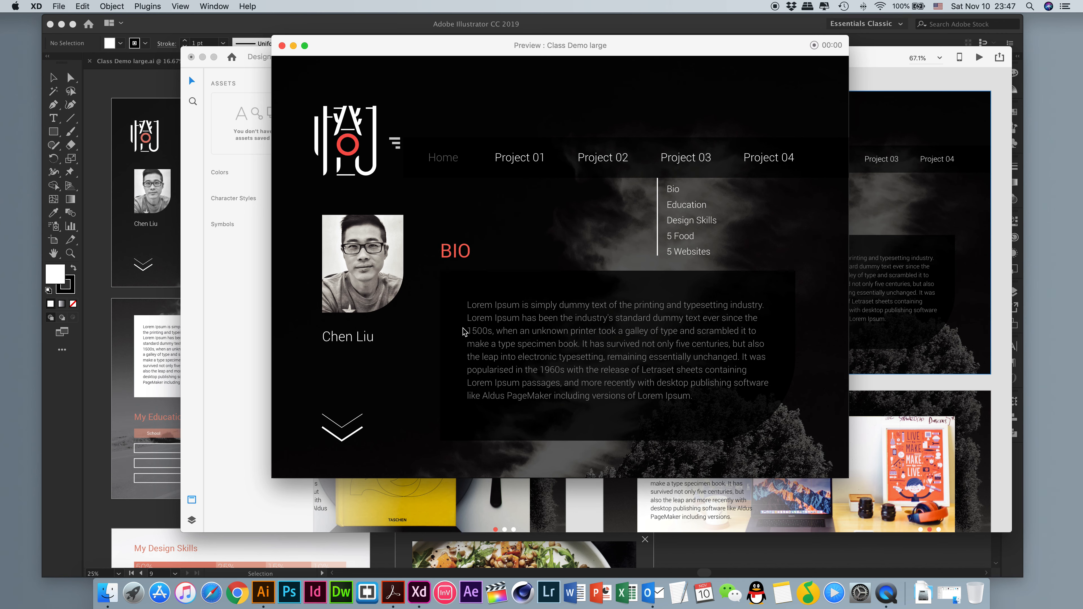
{"action": "left_click", "coordinate": [360, 422]}
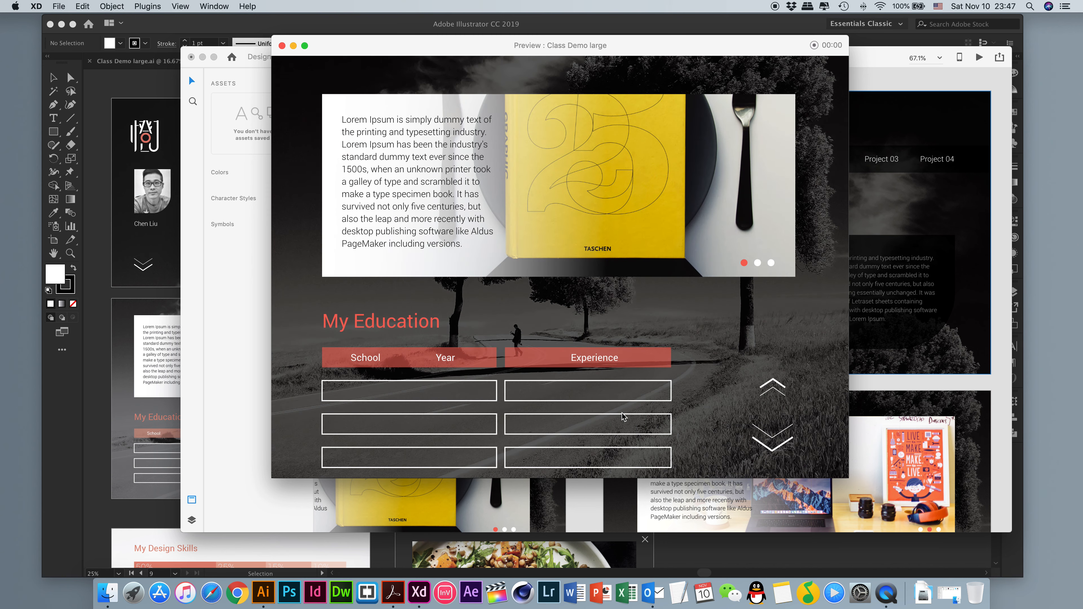
{"action": "left_click", "coordinate": [282, 45]}
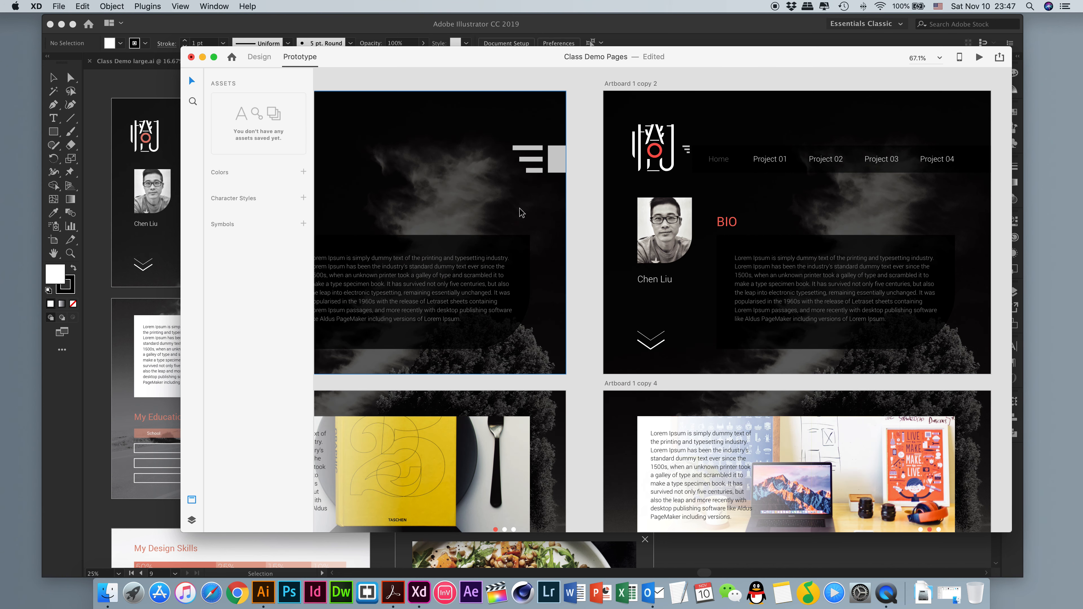
- Link the Education submenu item on Artboard 1 copy 3 to the Education page, Artboard 1 copy
{"action": "scroll", "coordinate": [698, 256], "scroll_direction": "right", "scroll_amount": 5}
{"action": "scroll", "coordinate": [698, 256], "scroll_direction": "right", "scroll_amount": 10}
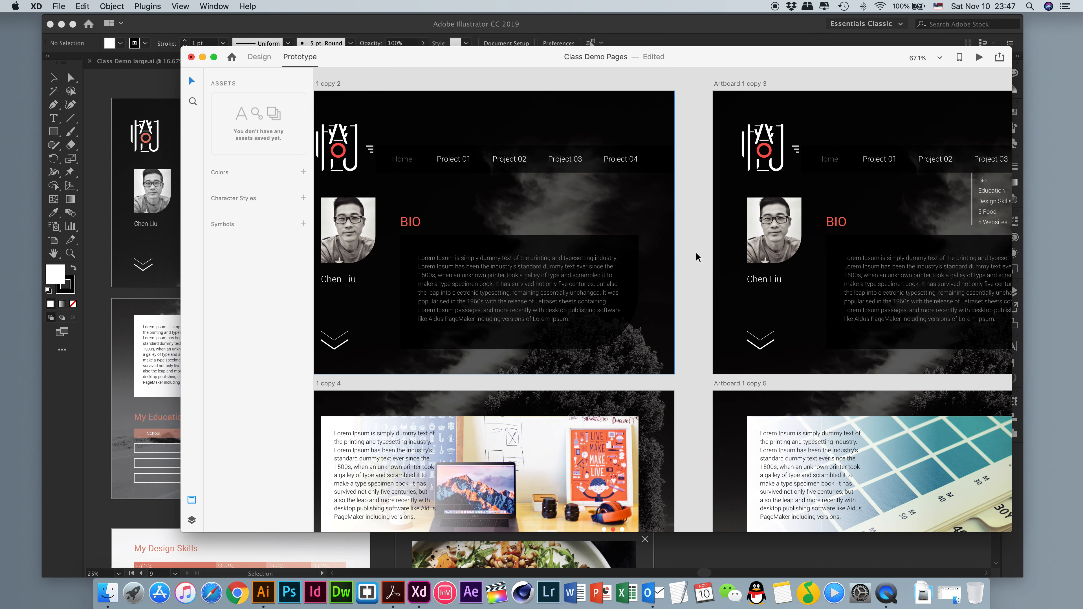
{"action": "left_click", "coordinate": [774, 190]}
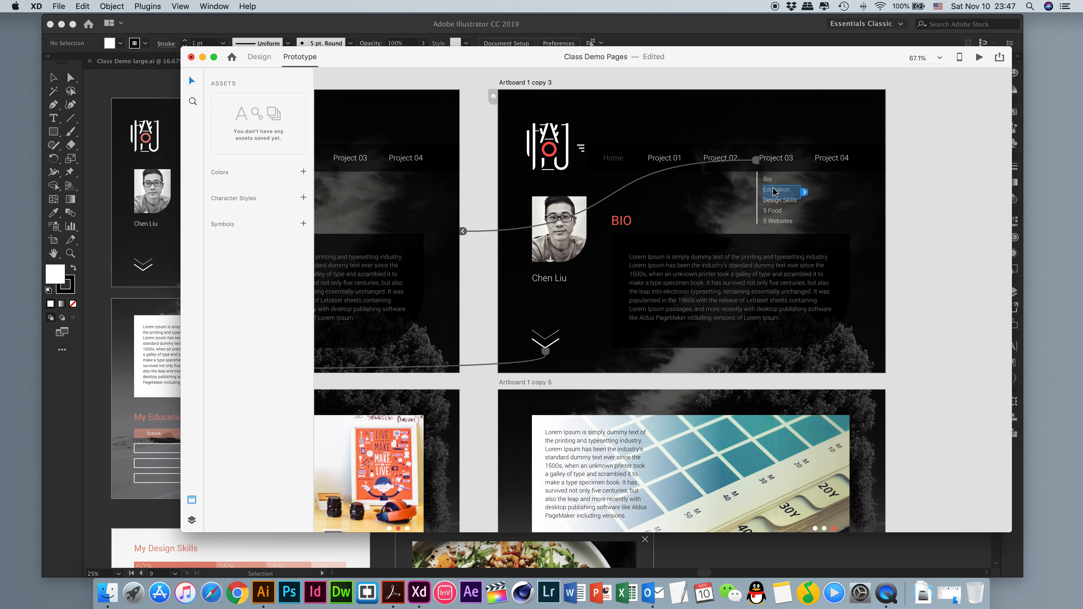
{"action": "scroll", "coordinate": [787, 200], "scroll_direction": "left", "scroll_amount": 5}
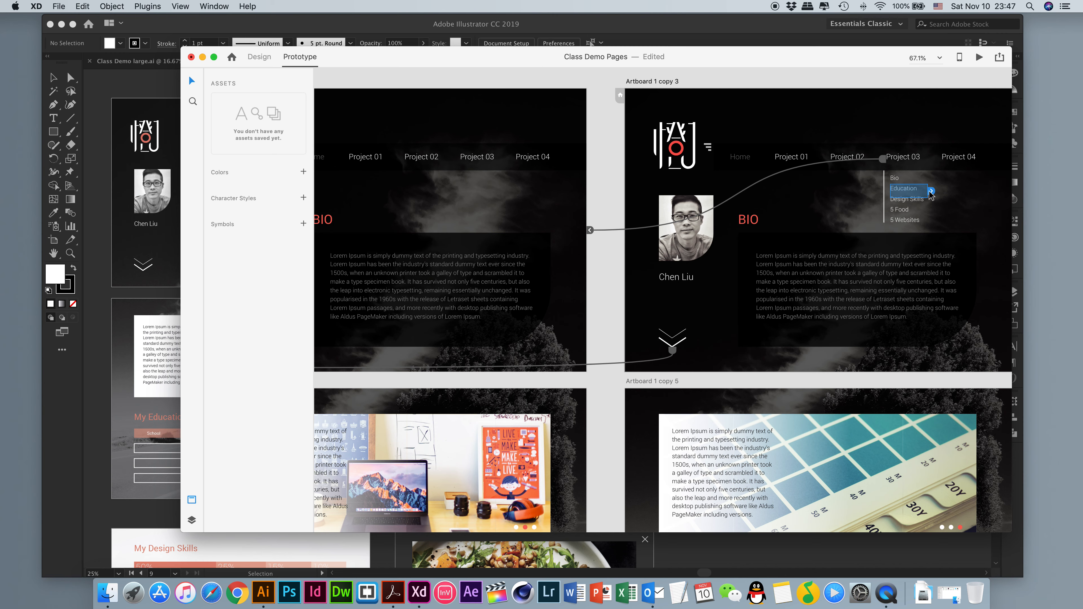
{"action": "left_click", "coordinate": [930, 192]}
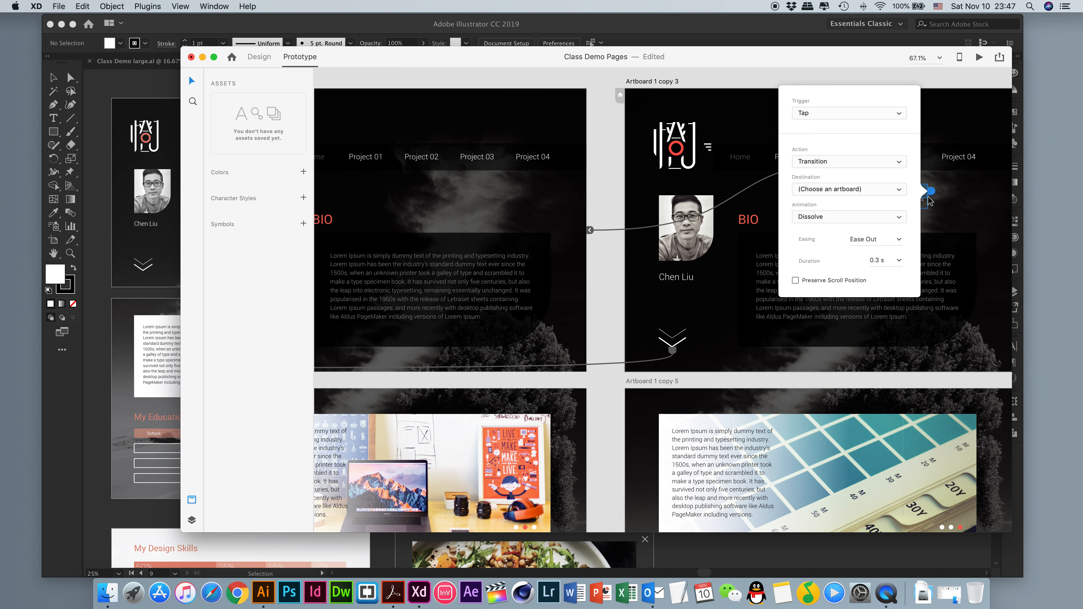
{"action": "left_click", "coordinate": [932, 192]}
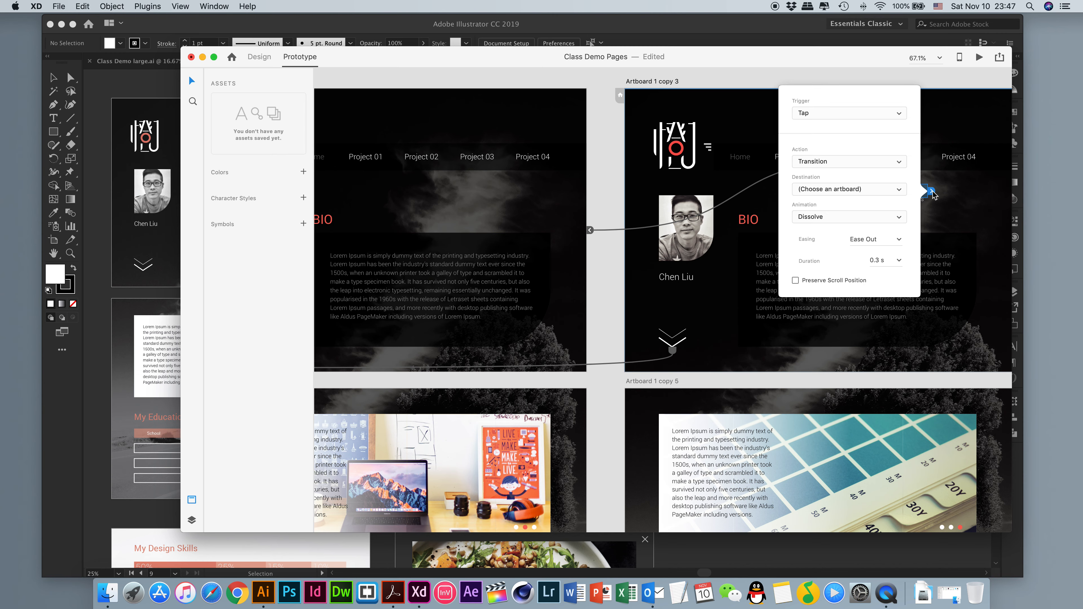
{"action": "key", "text": "super+minus"}
{"action": "scroll", "coordinate": [742, 314], "scroll_direction": "left", "scroll_amount": 4}
{"action": "scroll", "coordinate": [743, 312], "scroll_direction": "down", "scroll_amount": 2}
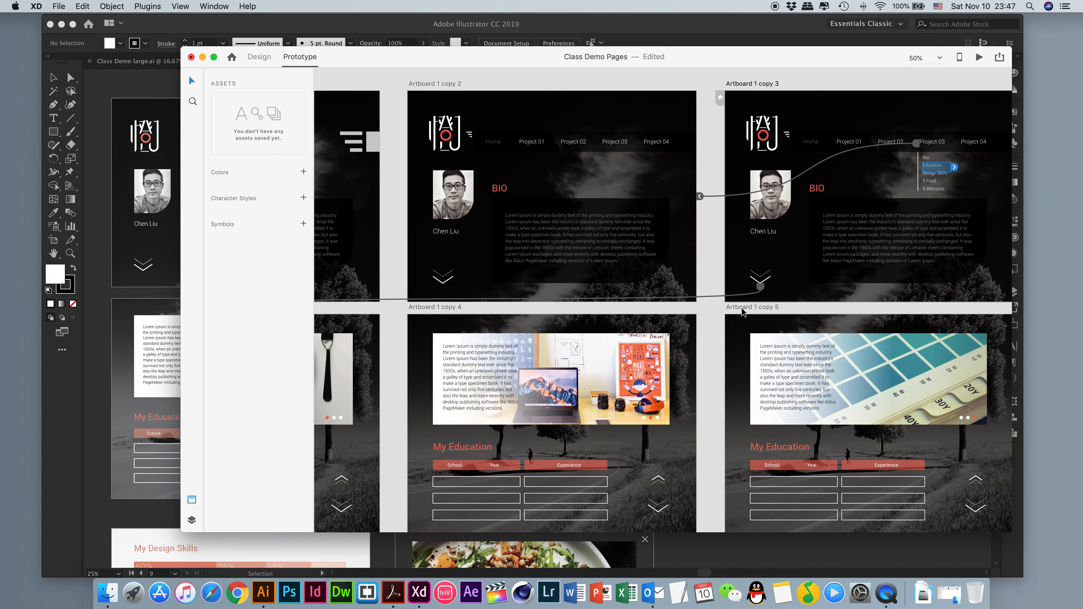
{"action": "scroll", "coordinate": [742, 314], "scroll_direction": "down", "scroll_amount": 2}
{"action": "scroll", "coordinate": [742, 314], "scroll_direction": "left", "scroll_amount": 3}
{"action": "scroll", "coordinate": [744, 312], "scroll_direction": "right", "scroll_amount": 3}
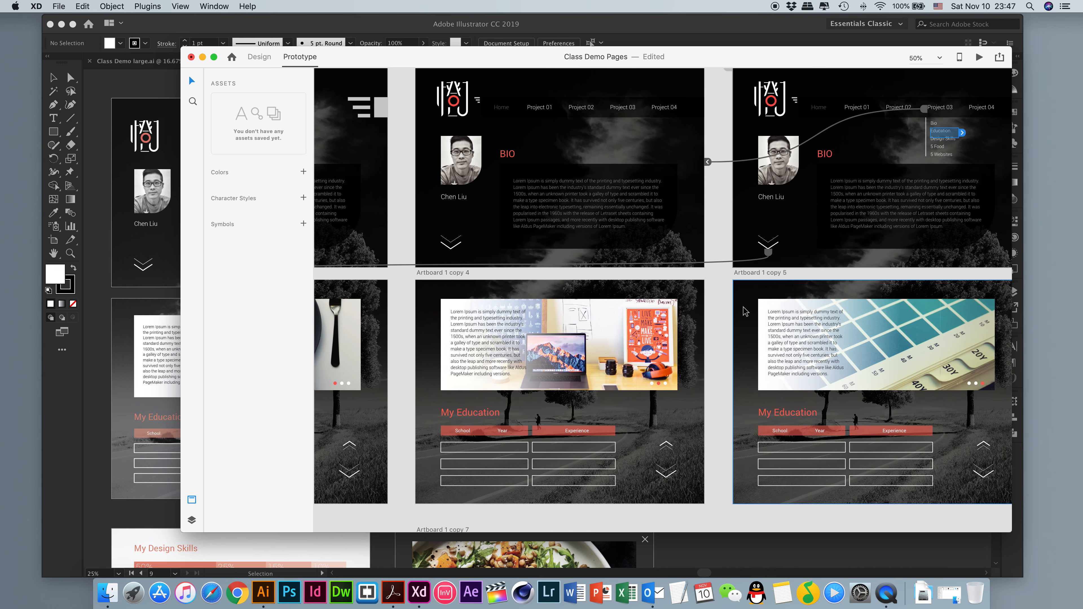
{"action": "left_click_drag", "start_coordinate": [963, 136], "coordinate": [388, 374]}
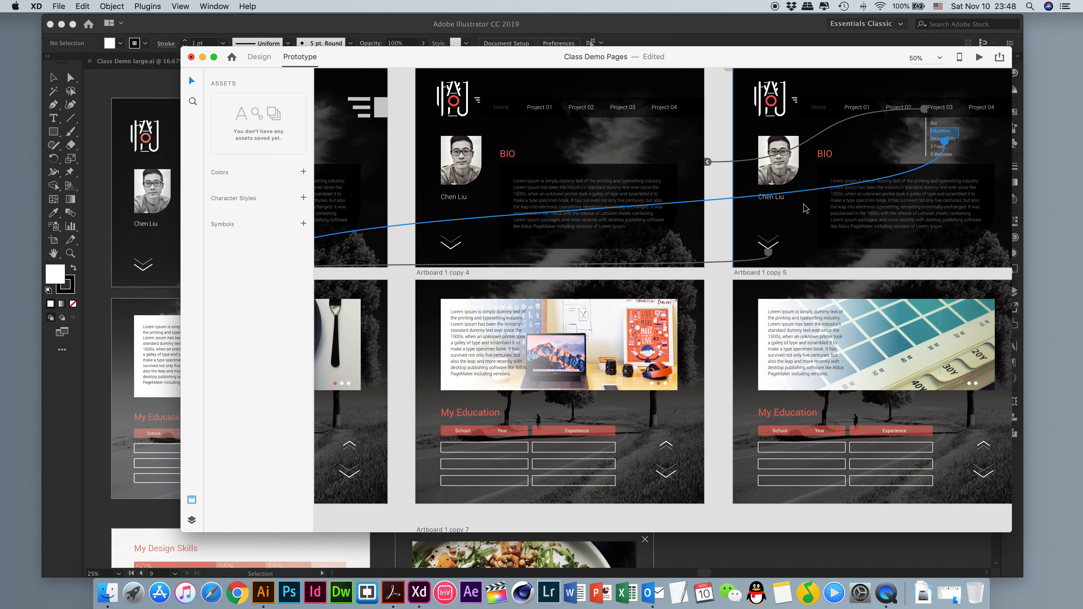
- Link the Design Skills submenu item on Artboard 1 copy 3 to the My Design Skills page, Artboard 1 copy 6
{"action": "scroll", "coordinate": [874, 179], "scroll_direction": "down", "scroll_amount": 1}
{"action": "scroll", "coordinate": [874, 179], "scroll_direction": "left", "scroll_amount": 1}
{"action": "left_click", "coordinate": [940, 135]}
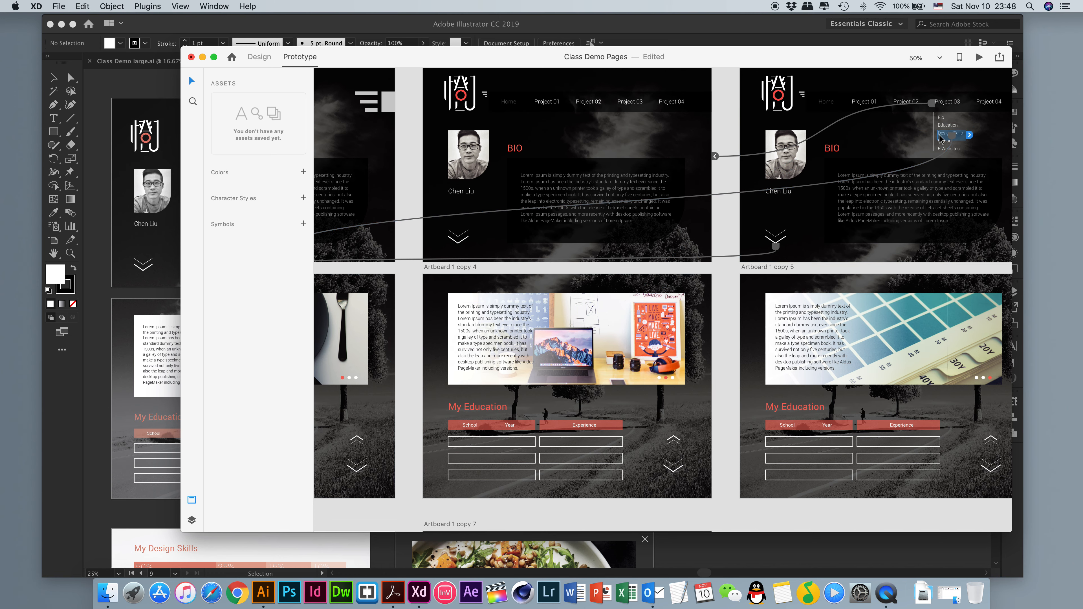
{"action": "scroll", "coordinate": [681, 324], "scroll_direction": "down", "scroll_amount": 5}
{"action": "scroll", "coordinate": [681, 324], "scroll_direction": "left", "scroll_amount": 5}
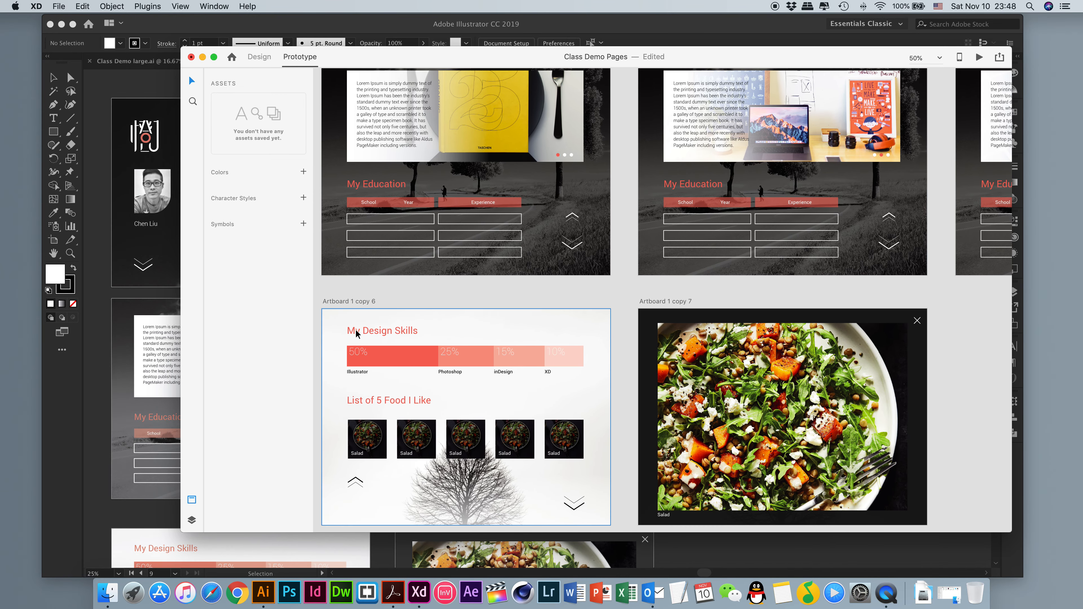
{"action": "scroll", "coordinate": [423, 337], "scroll_direction": "up", "scroll_amount": 5}
{"action": "scroll", "coordinate": [424, 337], "scroll_direction": "right", "scroll_amount": 5}
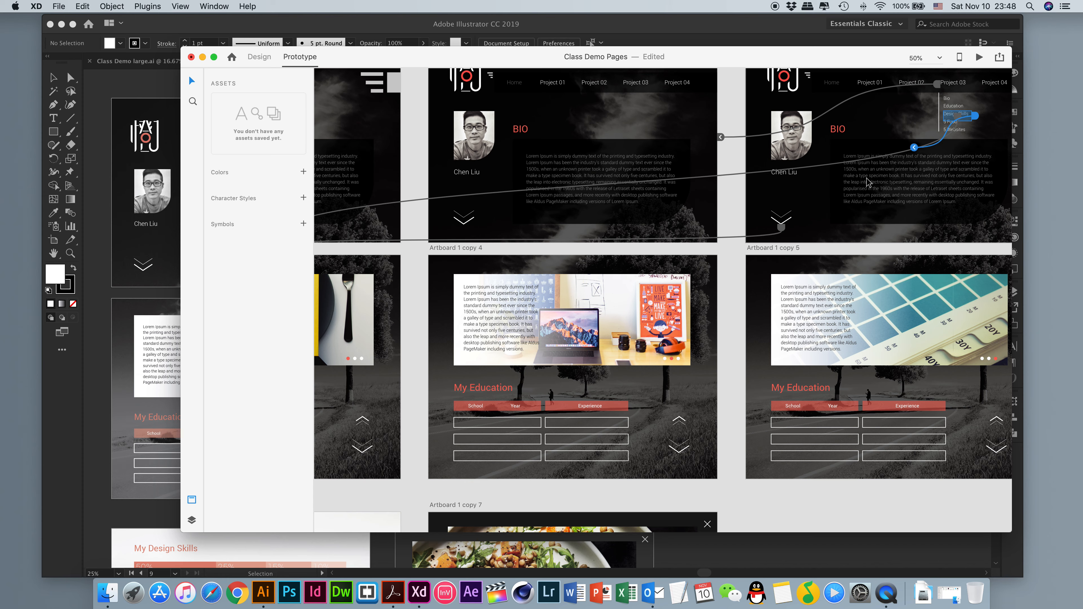
{"action": "left_click_drag", "start_coordinate": [914, 147], "coordinate": [403, 522]}
{"action": "scroll", "coordinate": [630, 262], "scroll_direction": "down", "scroll_amount": 5}
{"action": "scroll", "coordinate": [630, 262], "scroll_direction": "left", "scroll_amount": 5}
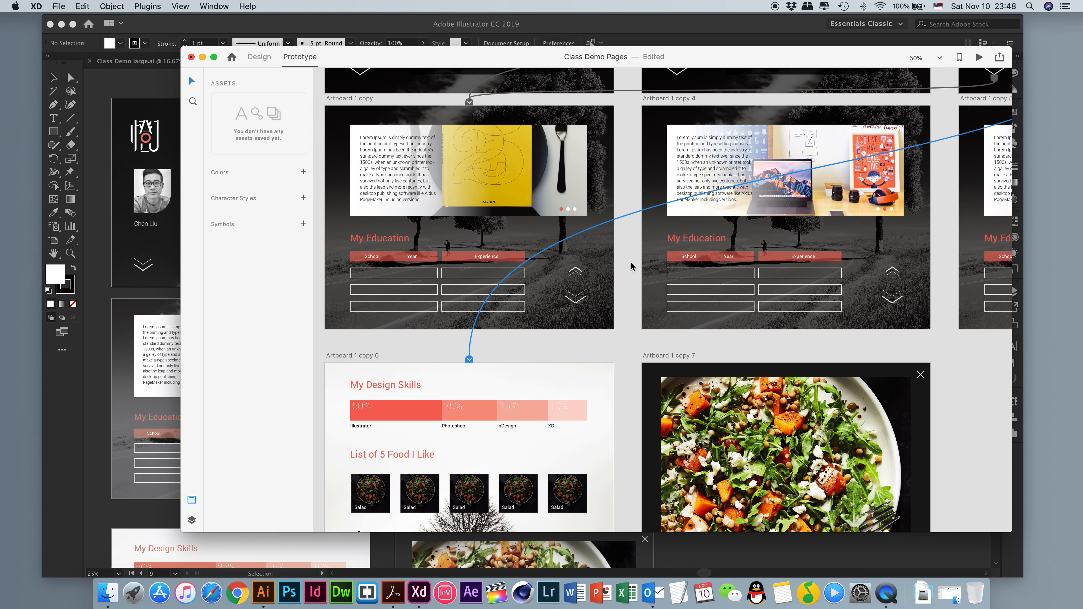
- Link the 5 Food submenu item on Artboard 1 copy 3 to Artboard 1 copy 6, which holds the food list
{"action": "scroll", "coordinate": [630, 261], "scroll_direction": "up", "scroll_amount": 5}
{"action": "scroll", "coordinate": [630, 262], "scroll_direction": "right", "scroll_amount": 5}
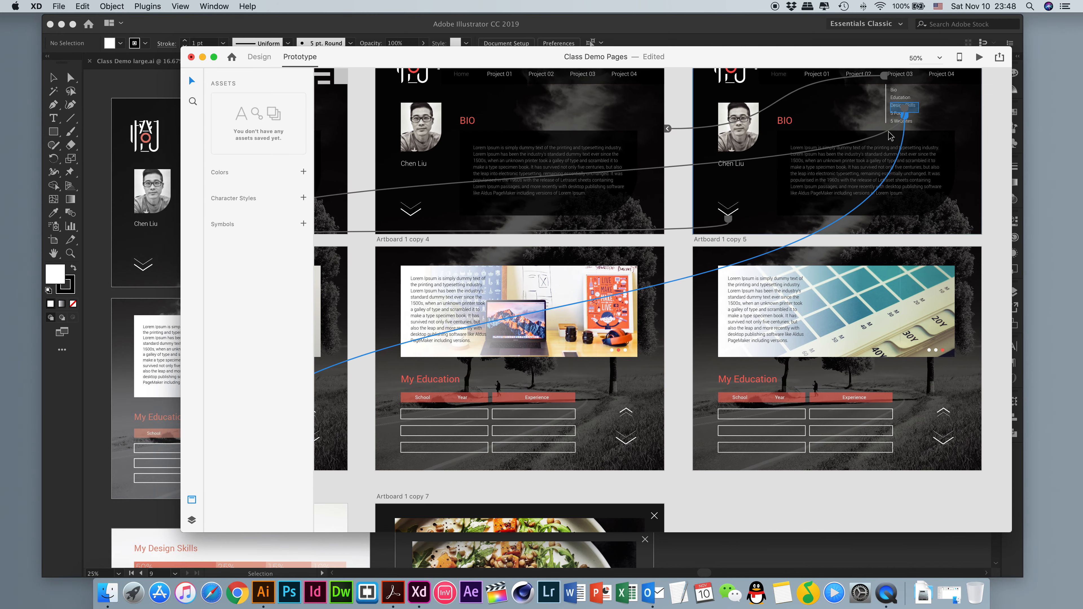
{"action": "scroll", "coordinate": [724, 192], "scroll_direction": "down", "scroll_amount": 5}
{"action": "scroll", "coordinate": [725, 192], "scroll_direction": "left", "scroll_amount": 4}
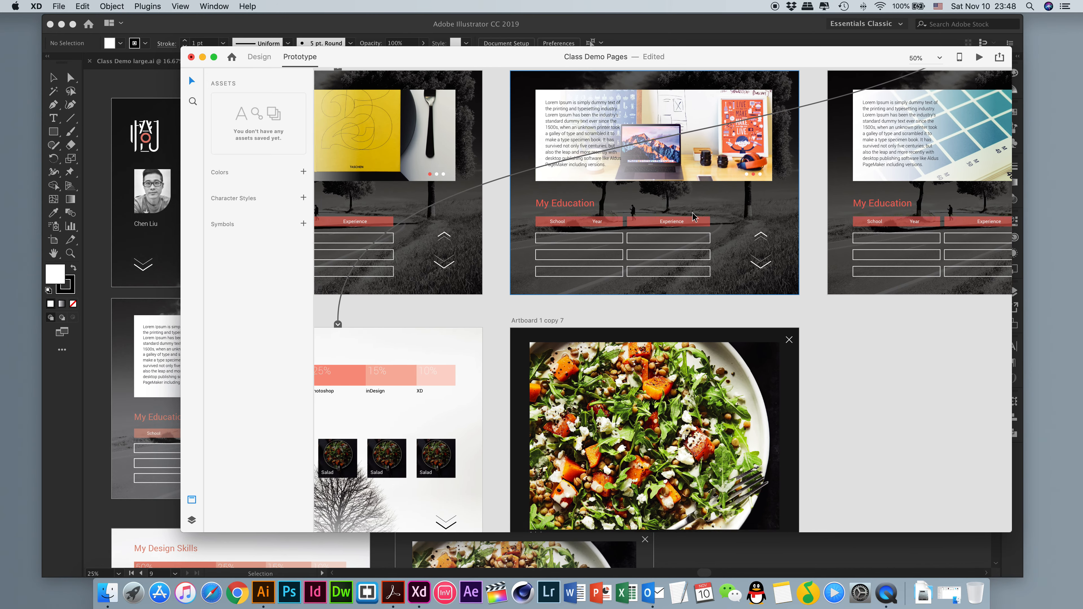
{"action": "scroll", "coordinate": [693, 213], "scroll_direction": "up", "scroll_amount": 5}
{"action": "scroll", "coordinate": [693, 213], "scroll_direction": "right", "scroll_amount": 4}
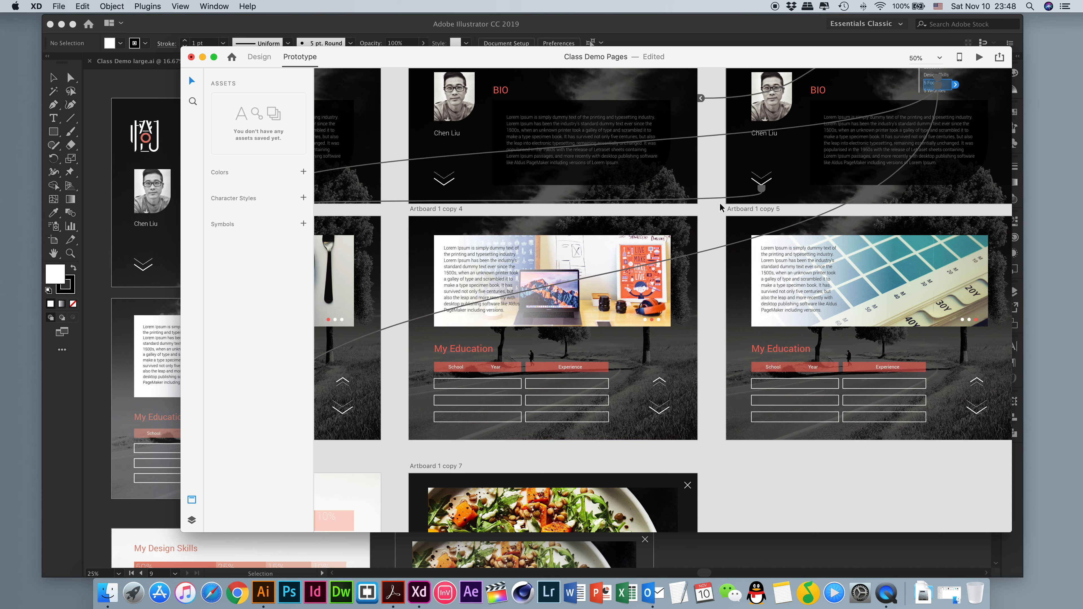
{"action": "left_click_drag", "start_coordinate": [957, 89], "coordinate": [381, 506]}
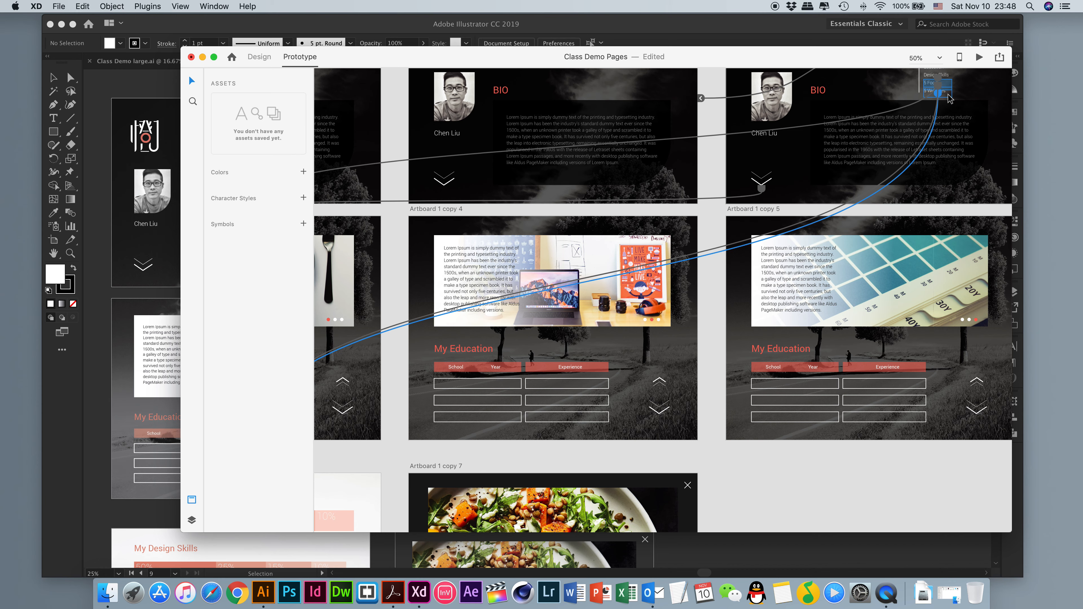
- Link the 5 Websites submenu item on Artboard 1 copy 3 to Artboard 1 copy 8 with a Tap-triggered Transition
{"action": "scroll", "coordinate": [711, 265], "scroll_direction": "down", "scroll_amount": 3}
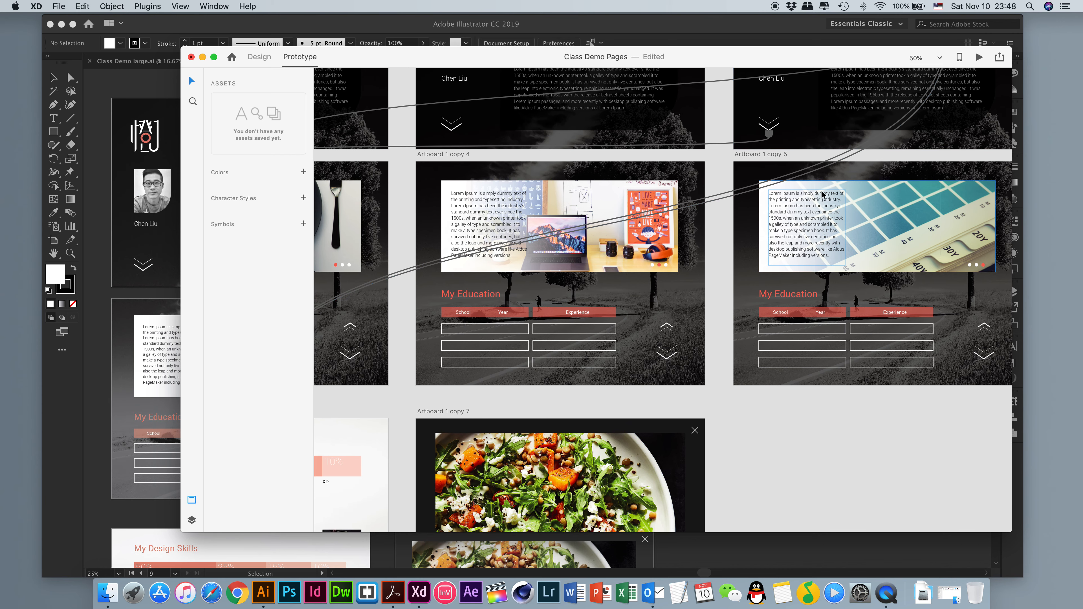
{"action": "key", "text": "super+minus"}
{"action": "scroll", "coordinate": [698, 274], "scroll_direction": "left", "scroll_amount": 4}
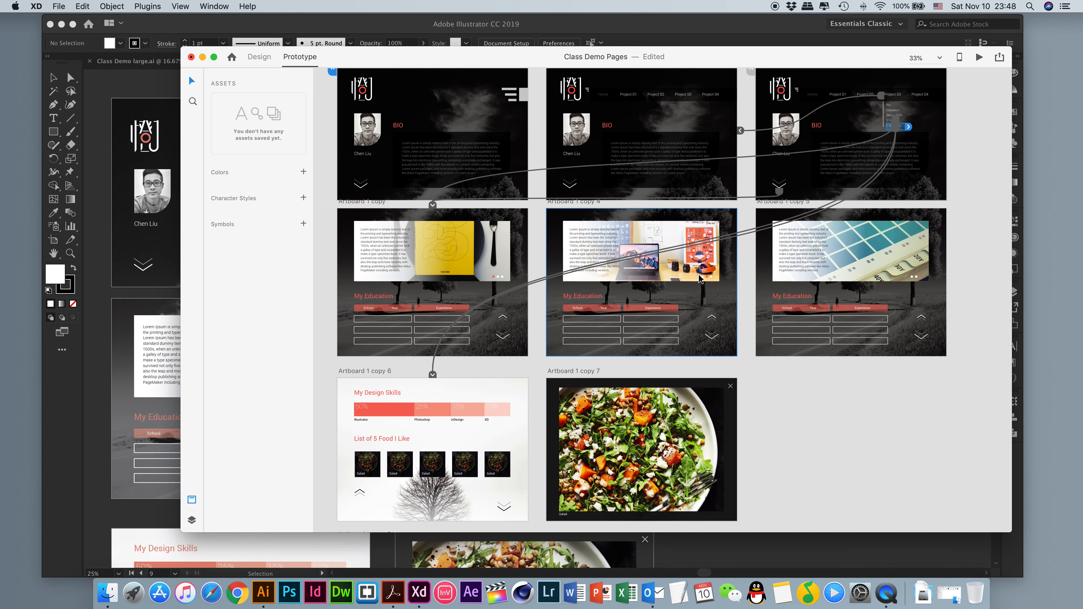
{"action": "scroll", "coordinate": [698, 274], "scroll_direction": "down", "scroll_amount": 2}
{"action": "scroll", "coordinate": [699, 274], "scroll_direction": "down", "scroll_amount": 2}
{"action": "scroll", "coordinate": [952, 137], "scroll_direction": "left", "scroll_amount": 1}
{"action": "scroll", "coordinate": [952, 137], "scroll_direction": "up", "scroll_amount": 1}
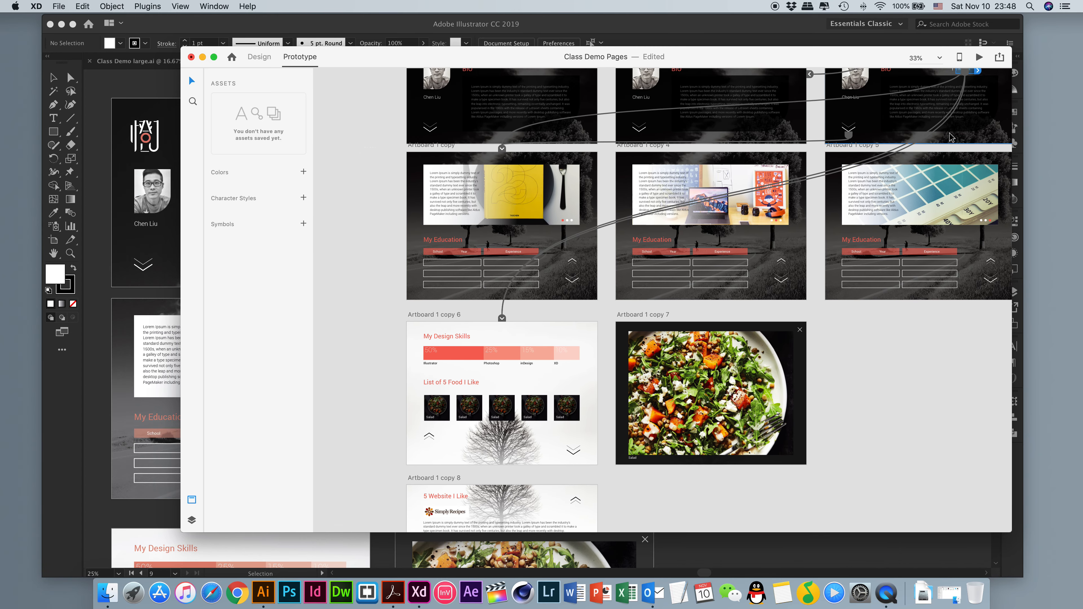
{"action": "scroll", "coordinate": [951, 137], "scroll_direction": "right", "scroll_amount": 1}
{"action": "scroll", "coordinate": [952, 138], "scroll_direction": "down", "scroll_amount": 1}
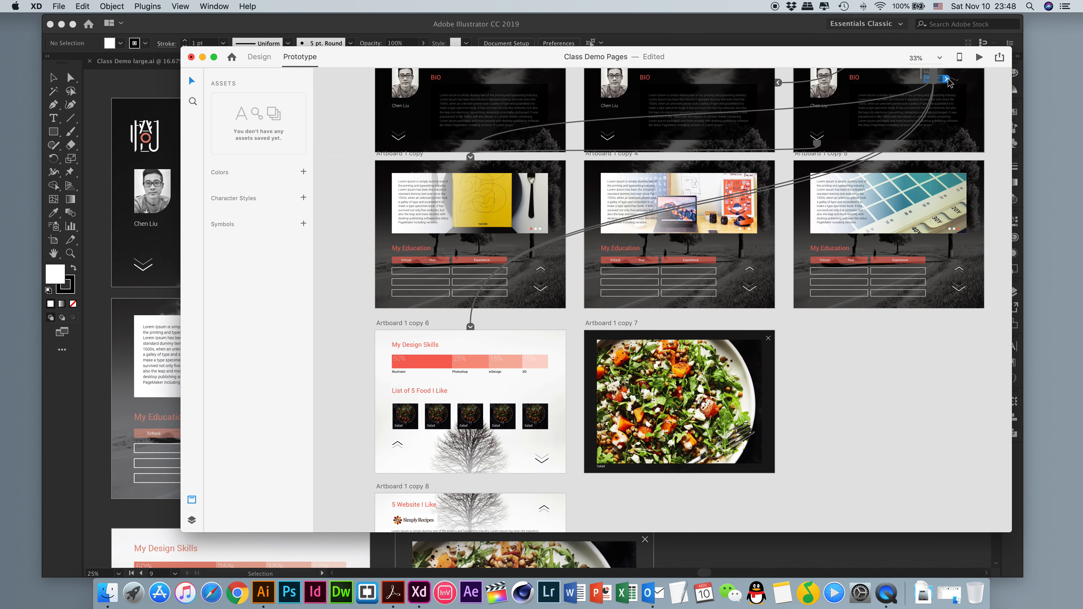
{"action": "left_click_drag", "start_coordinate": [946, 79], "coordinate": [560, 498]}
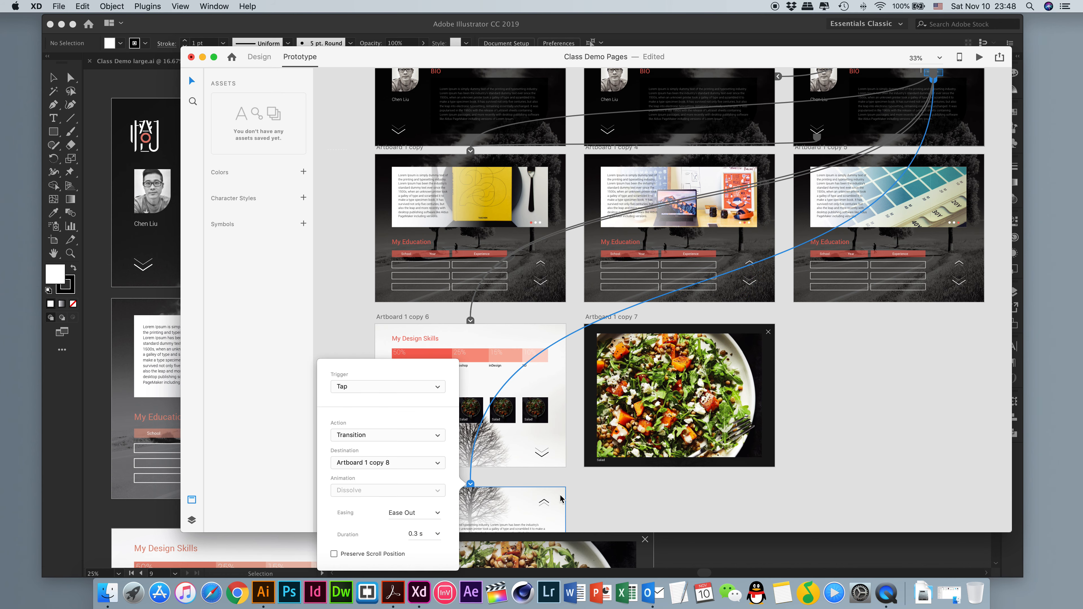
{"action": "left_click", "coordinate": [584, 496]}
- Preview the prototype from Artboard 1 copy 3, test the Education and Design Skills items, up arrow and menu icon, and close the preview
{"action": "scroll", "coordinate": [665, 436], "scroll_direction": "down", "scroll_amount": 3}
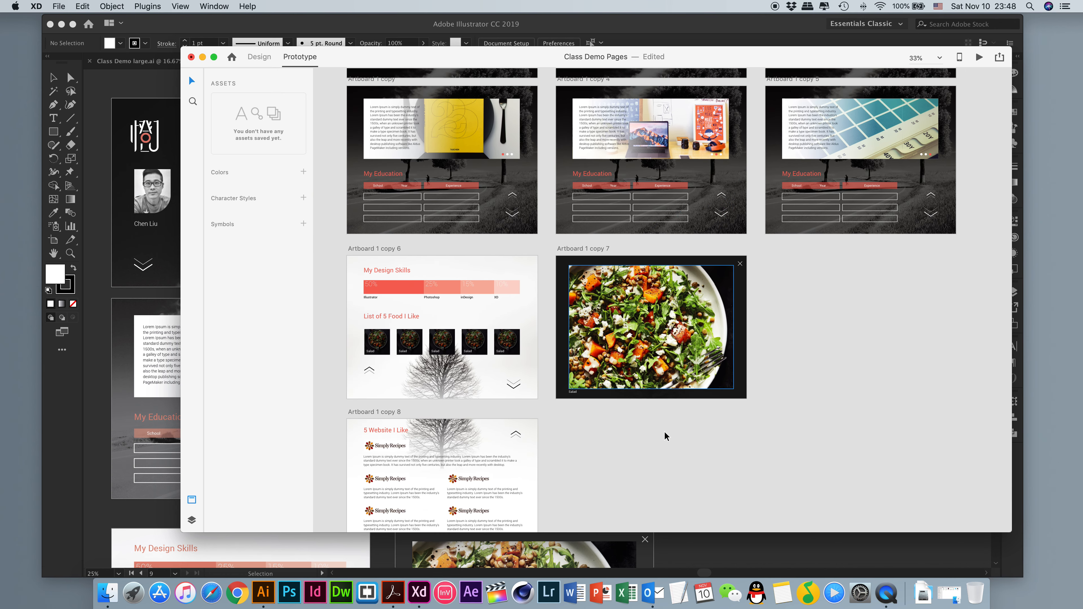
{"action": "scroll", "coordinate": [597, 410], "scroll_direction": "up", "scroll_amount": 3}
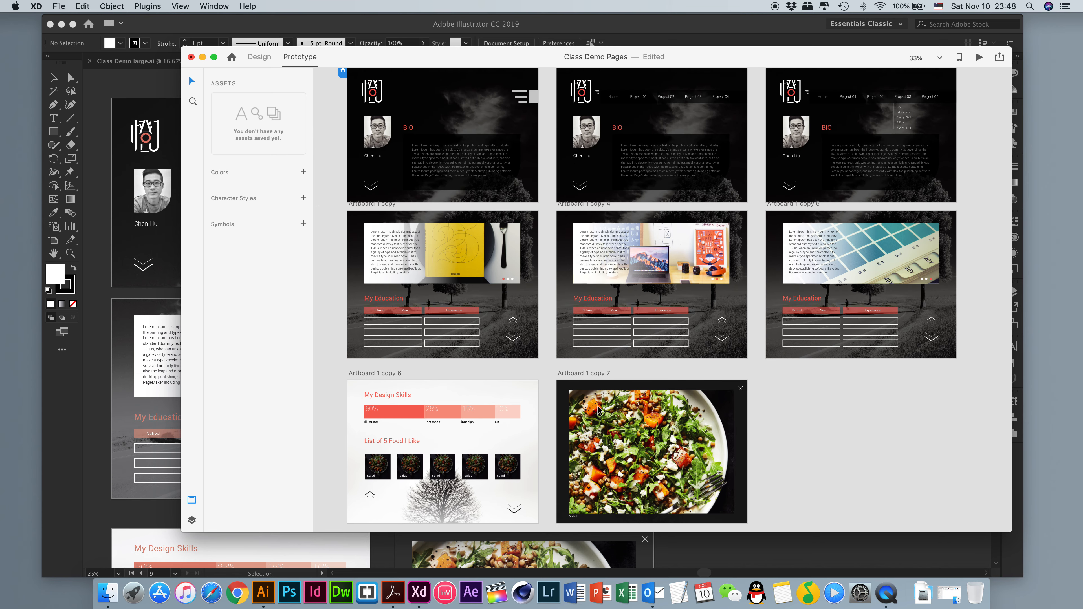
{"action": "scroll", "coordinate": [599, 410], "scroll_direction": "up", "scroll_amount": 3}
{"action": "left_click", "coordinate": [791, 169]}
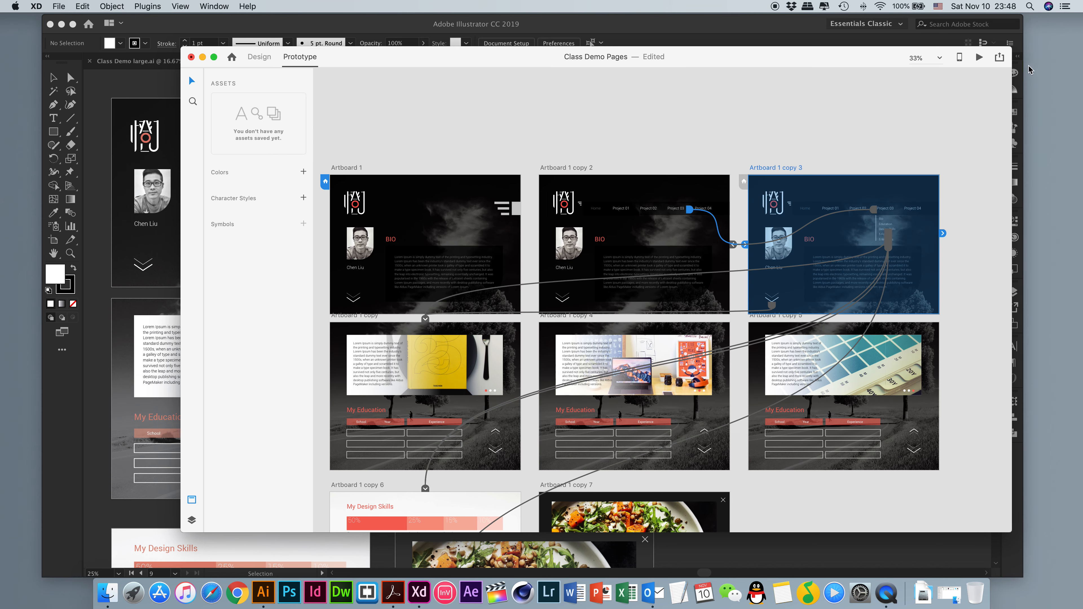
{"action": "left_click", "coordinate": [980, 58]}
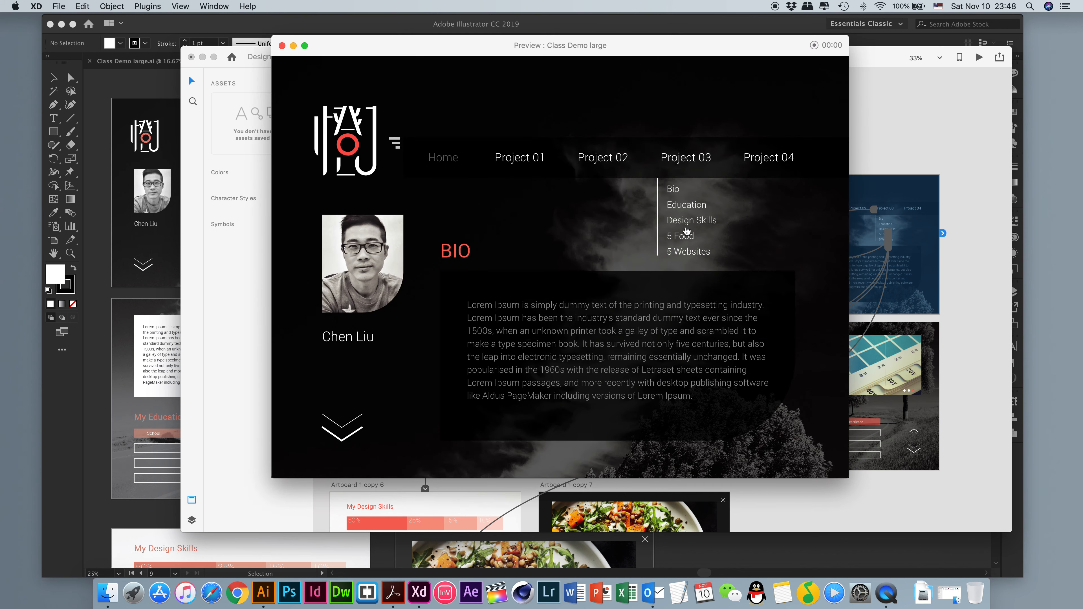
{"action": "left_click", "coordinate": [679, 206]}
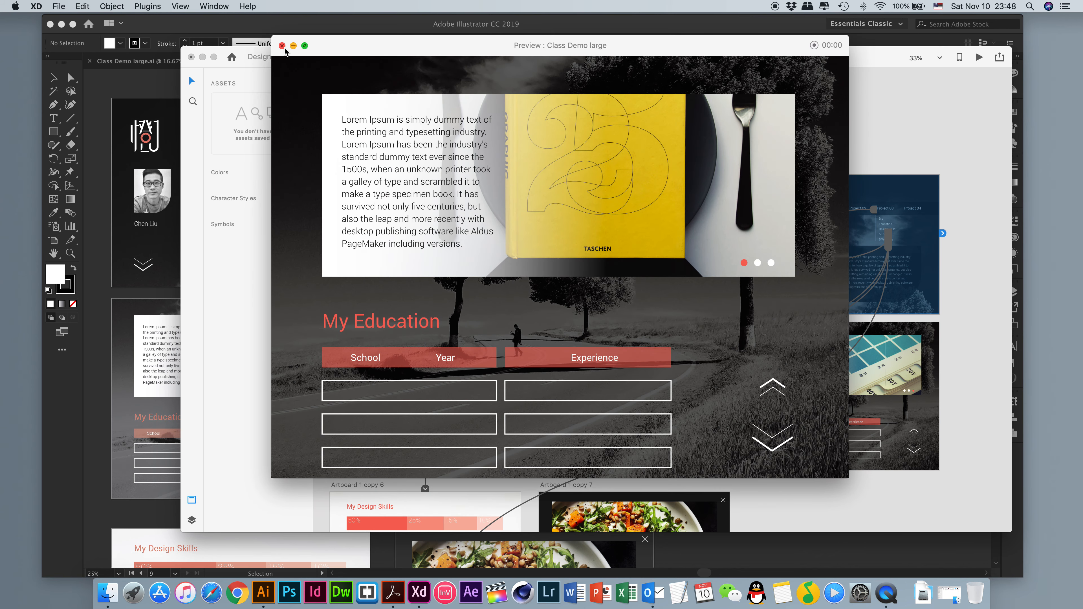
{"action": "left_click", "coordinate": [782, 389]}
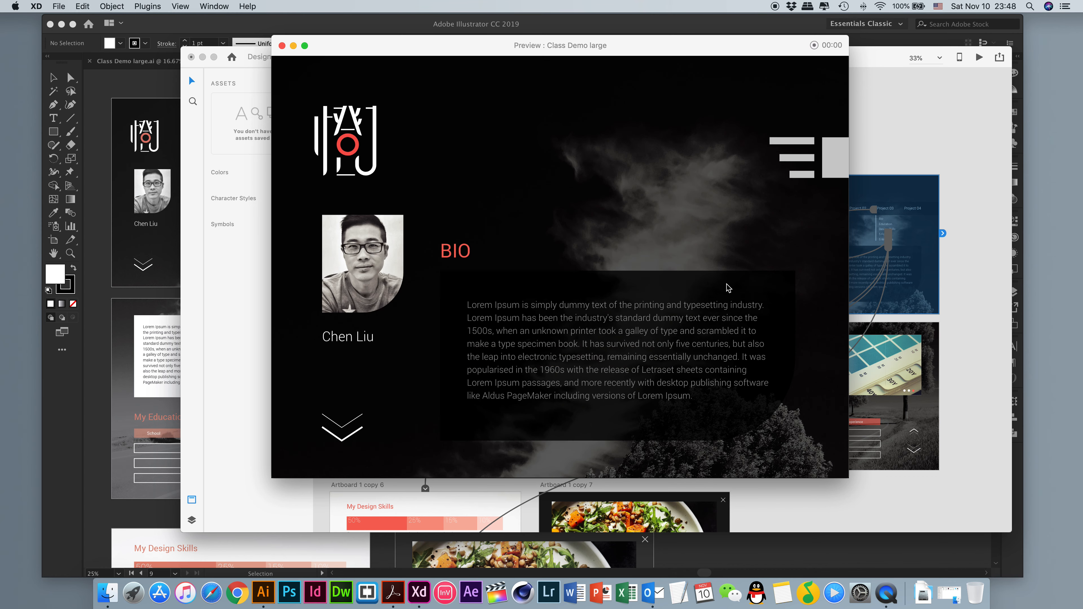
{"action": "left_click", "coordinate": [782, 155]}
{"action": "left_click", "coordinate": [703, 163]}
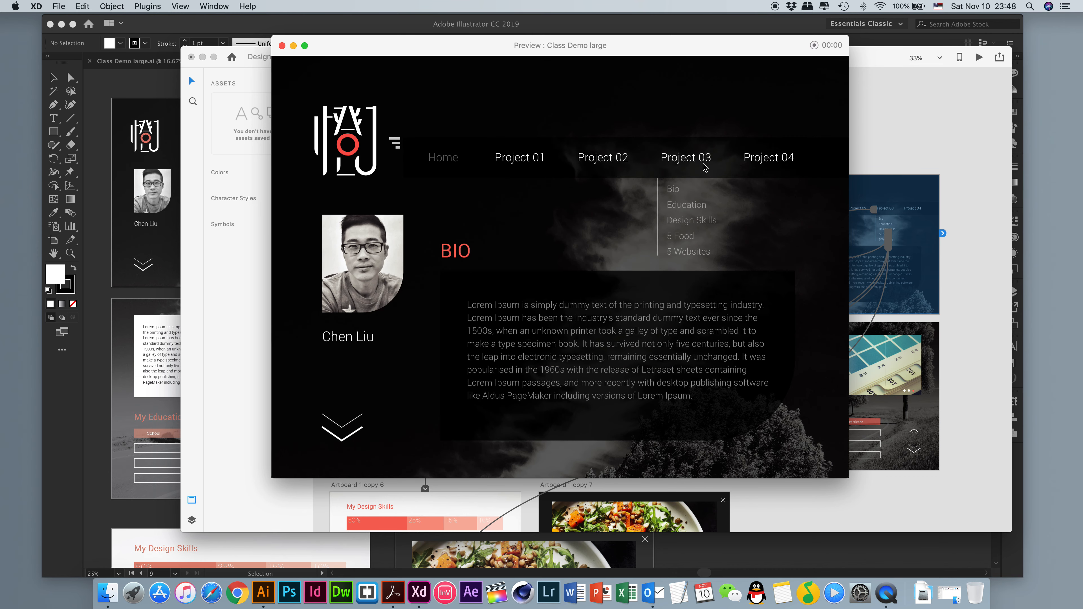
{"action": "left_click", "coordinate": [685, 221]}
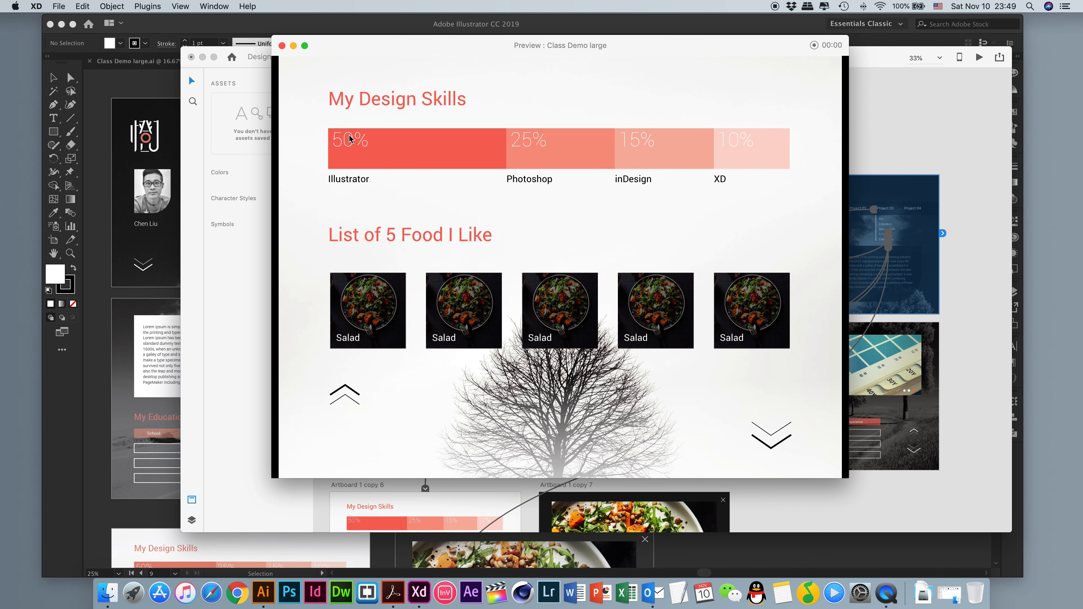
{"action": "left_click", "coordinate": [282, 46]}
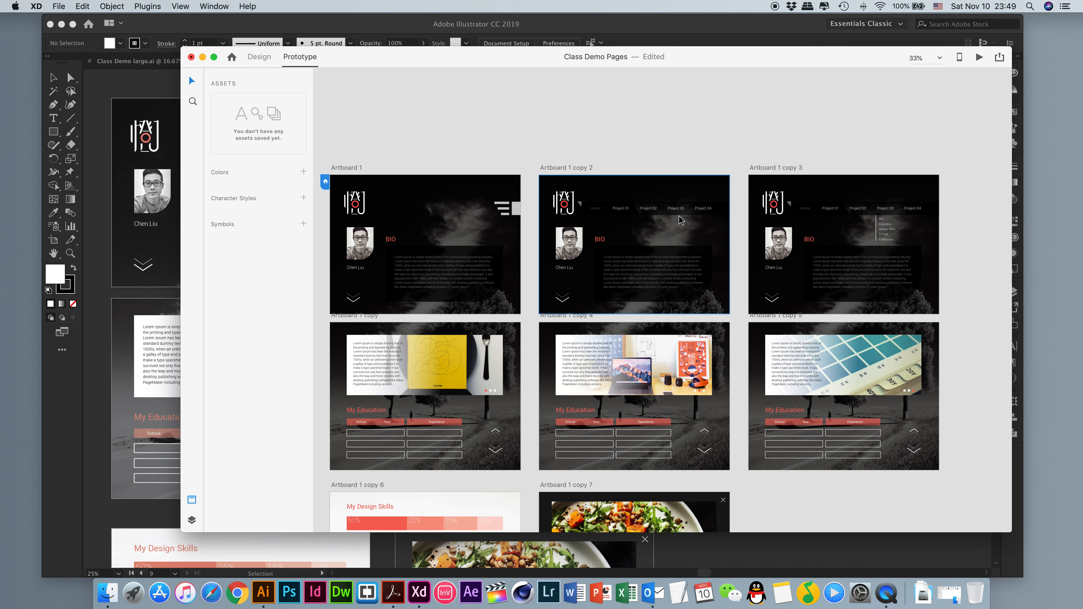
- In Design mode, compare the size and scrolling settings of the Education pages Artboard 1 copy and Artboard 1 copy 4
{"action": "scroll", "coordinate": [709, 299], "scroll_direction": "down", "scroll_amount": 4}
{"action": "scroll", "coordinate": [708, 298], "scroll_direction": "down", "scroll_amount": 5}
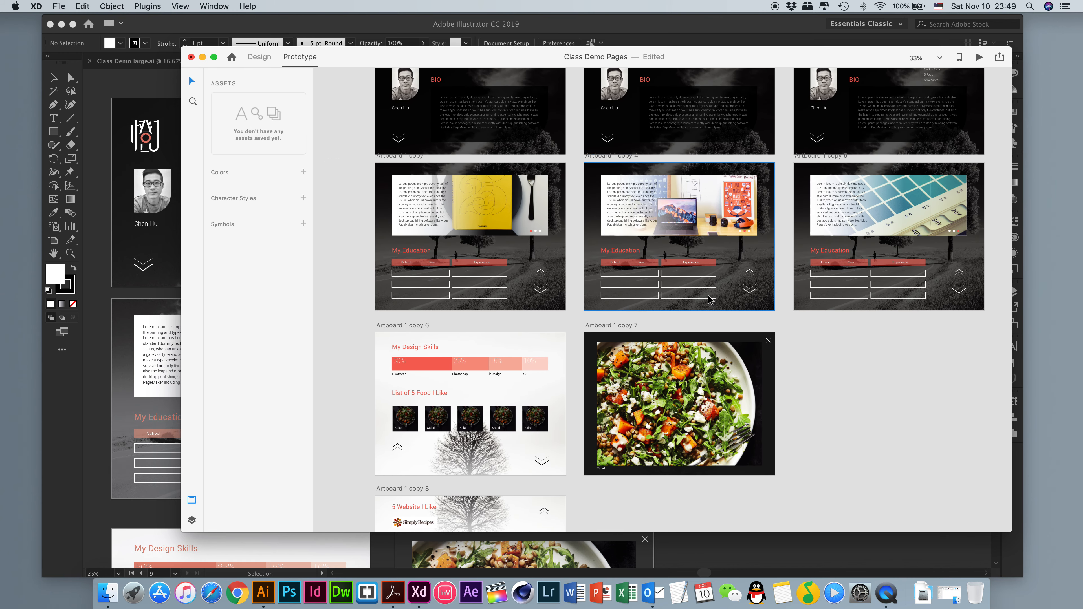
{"action": "scroll", "coordinate": [541, 230], "scroll_direction": "up", "scroll_amount": 5}
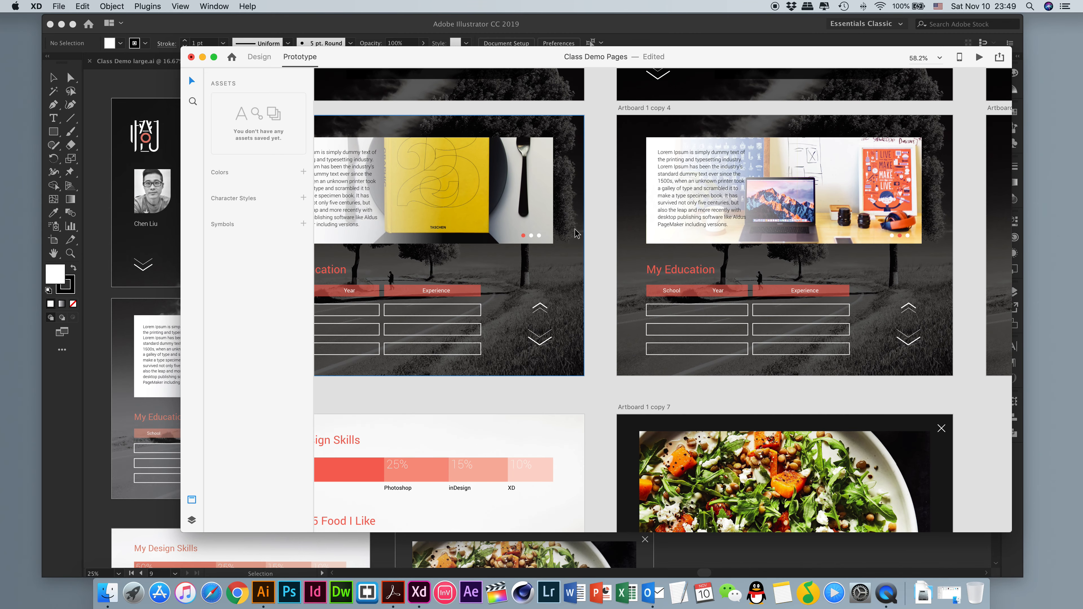
{"action": "left_click", "coordinate": [582, 208]}
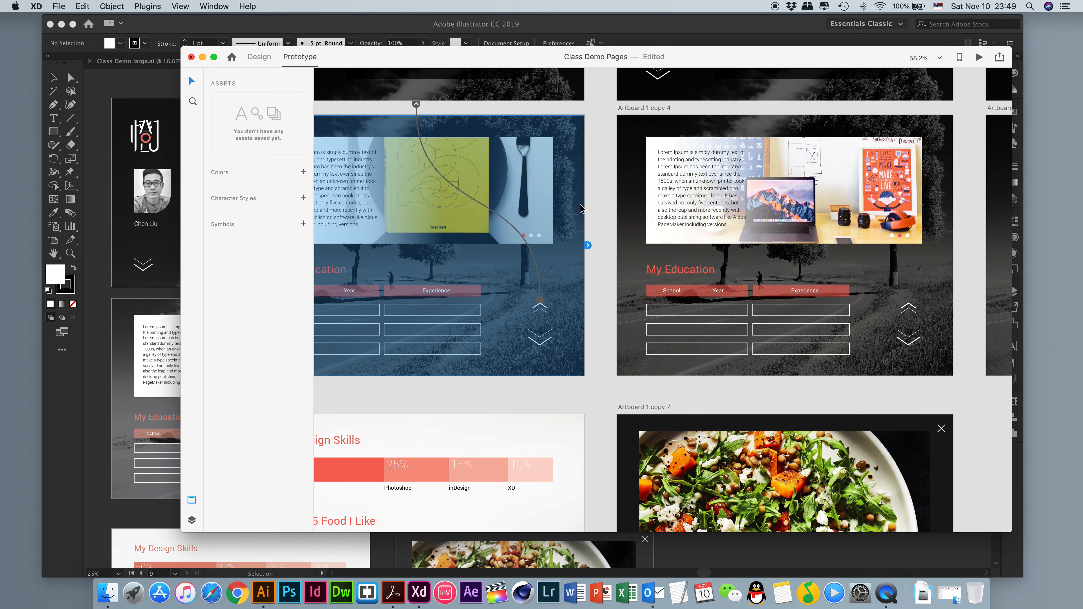
{"action": "scroll", "coordinate": [400, 124], "scroll_direction": "left", "scroll_amount": 5}
{"action": "left_click", "coordinate": [391, 135]}
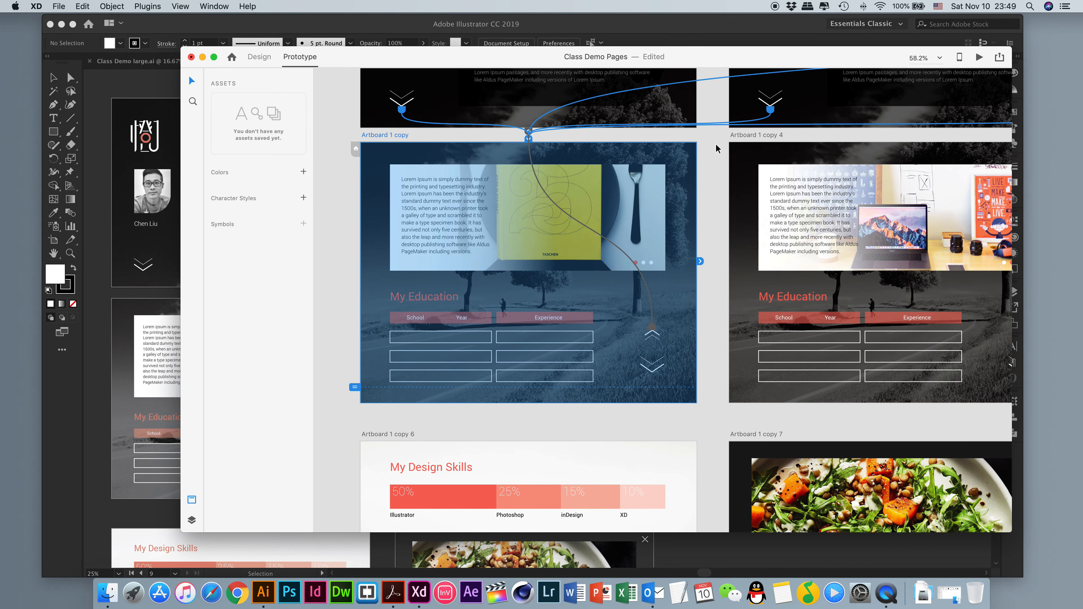
{"action": "left_click", "coordinate": [734, 135]}
{"action": "left_click", "coordinate": [260, 59]}
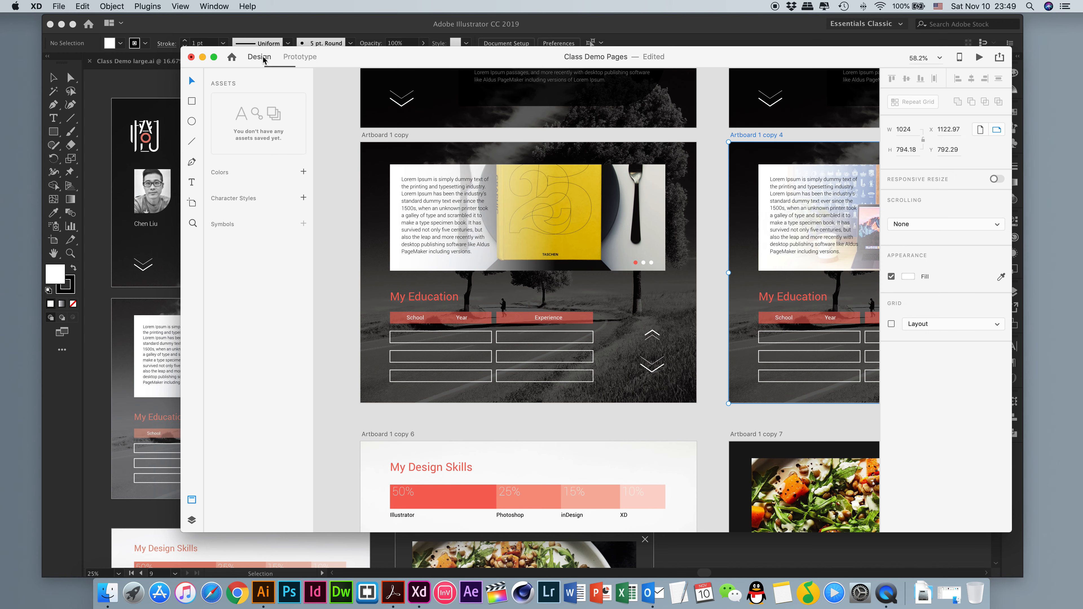
{"action": "scroll", "coordinate": [767, 165], "scroll_direction": "right", "scroll_amount": 3}
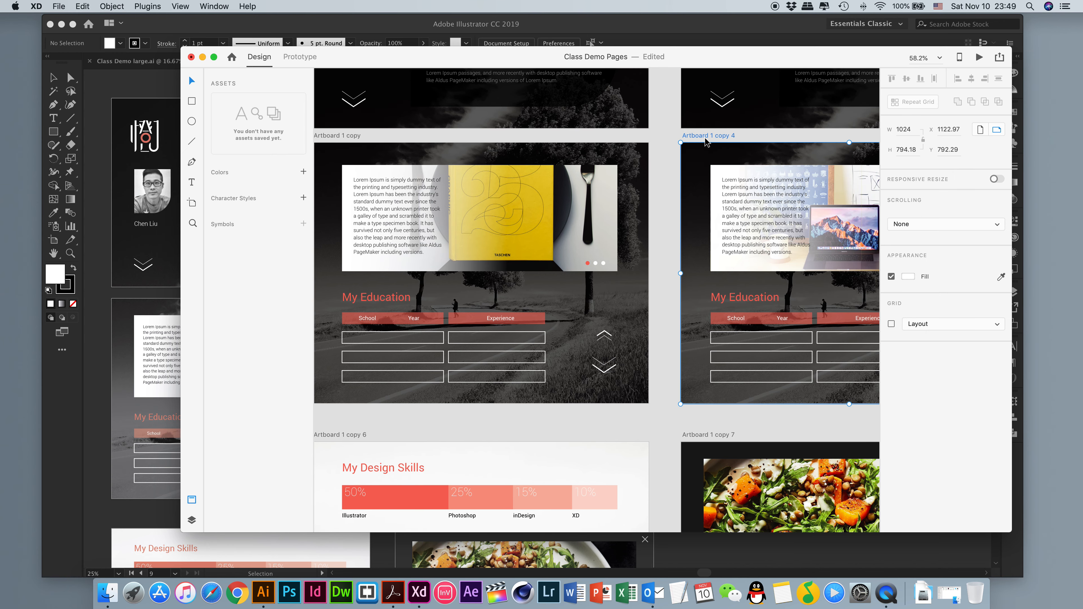
{"action": "left_click", "coordinate": [348, 135]}
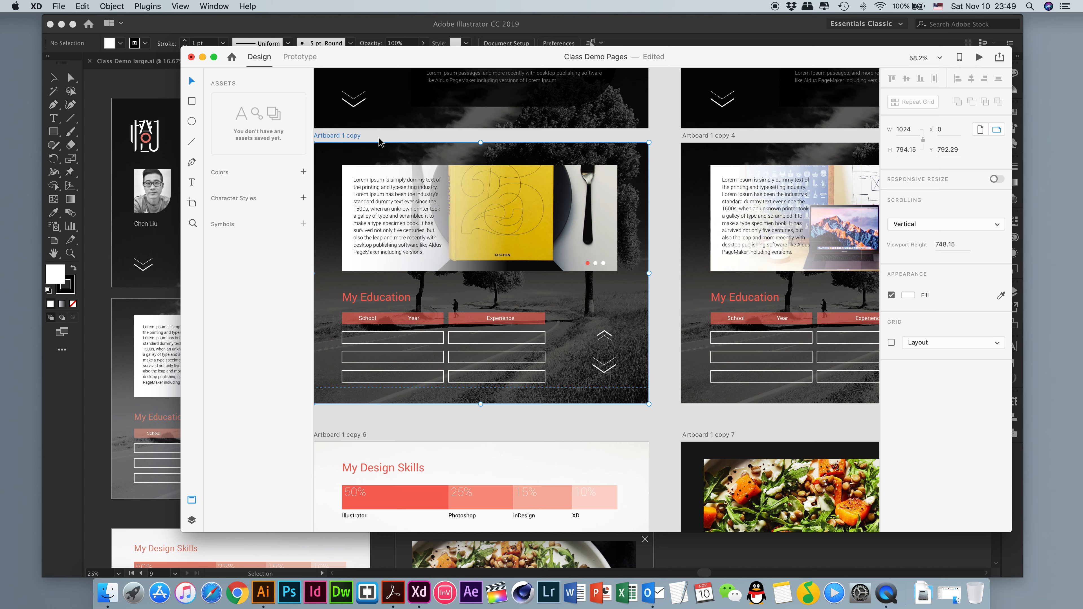
{"action": "scroll", "coordinate": [618, 254], "scroll_direction": "right", "scroll_amount": 5}
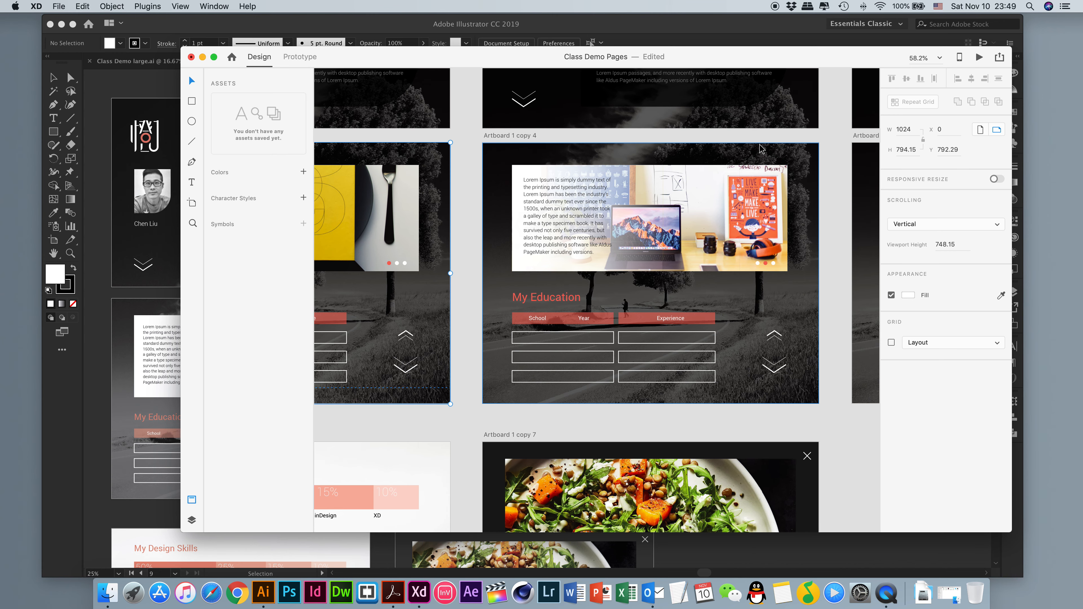
{"action": "scroll", "coordinate": [576, 183], "scroll_direction": "up", "scroll_amount": 5}
{"action": "scroll", "coordinate": [575, 184], "scroll_direction": "up", "scroll_amount": 3}
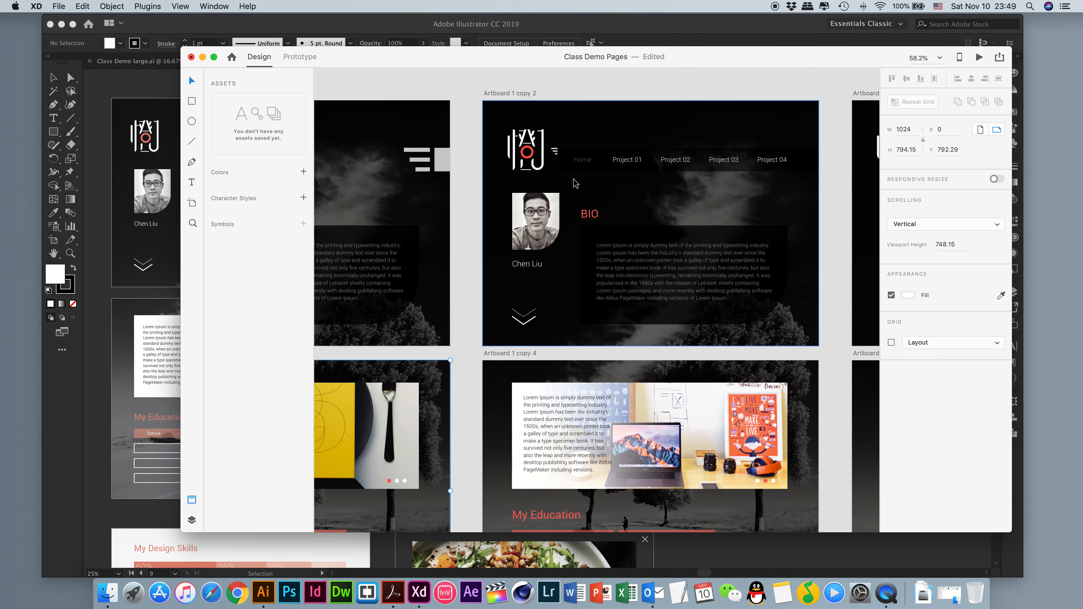
- Set Artboard 1 copy 4 to Artboard 1 copy 2's height of 748.15 with Vertical scrolling, and extend its lower edge to 794.15
{"action": "left_click", "coordinate": [553, 98]}
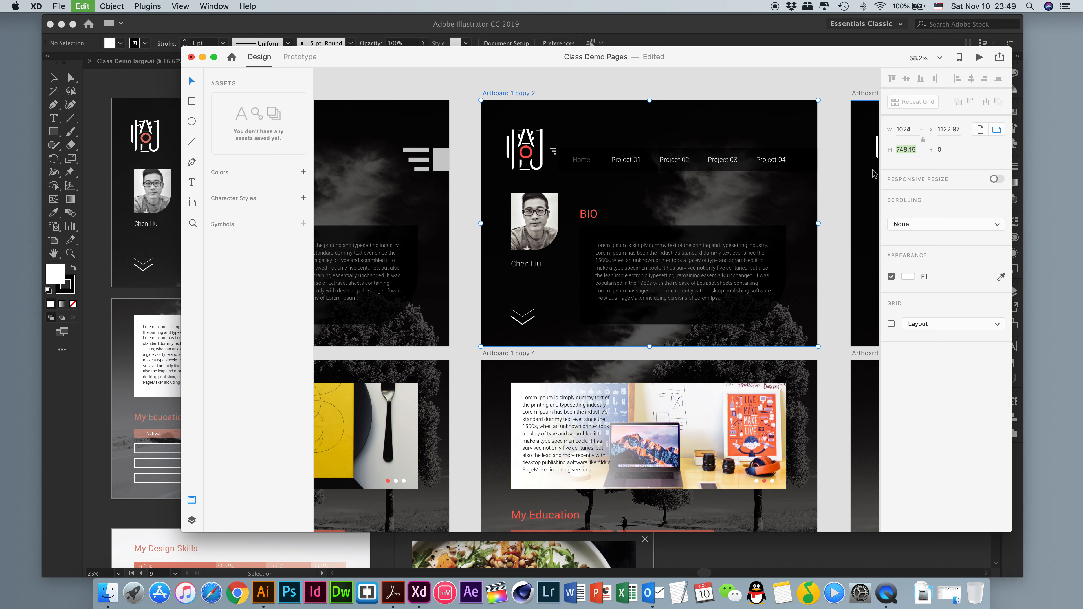
{"action": "left_click", "coordinate": [523, 356]}
{"action": "scroll", "coordinate": [640, 299], "scroll_direction": "down", "scroll_amount": 3}
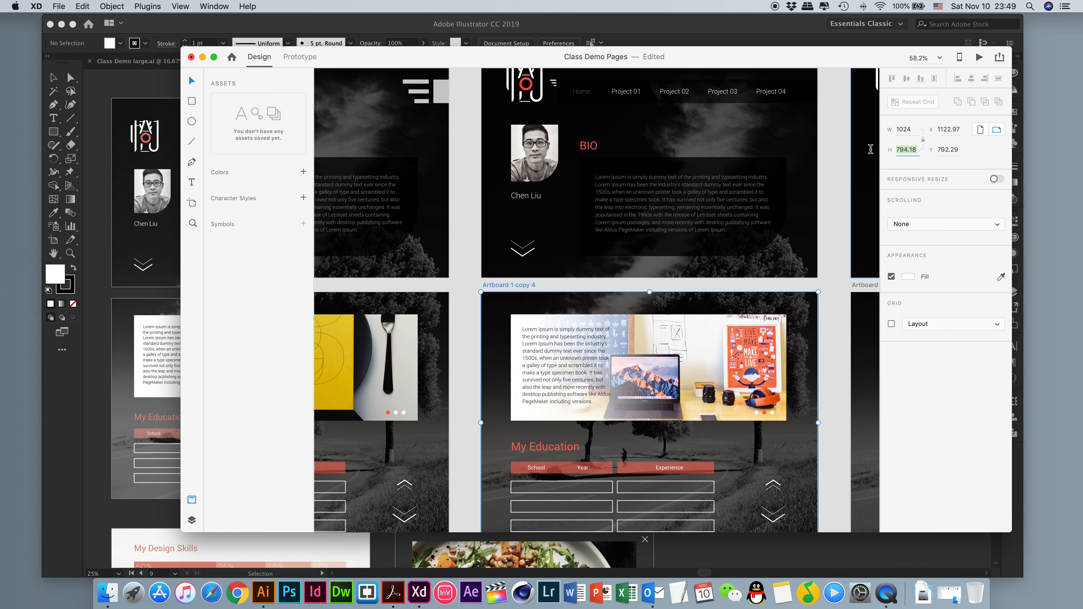
{"action": "type", "text": "748.15"}
{"action": "left_click", "coordinate": [906, 225]}
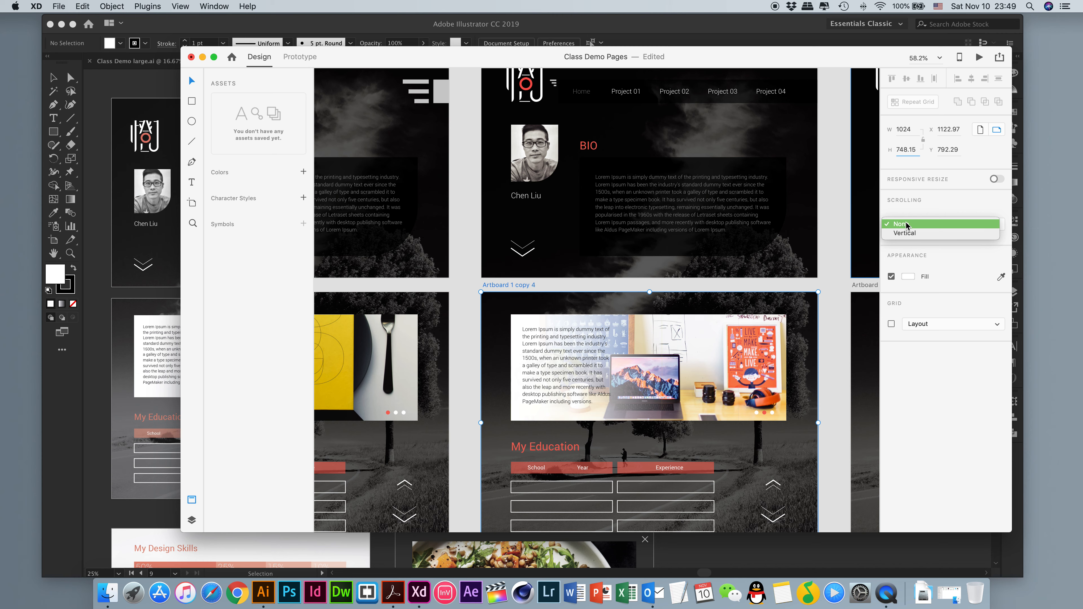
{"action": "left_click", "coordinate": [907, 232]}
{"action": "scroll", "coordinate": [462, 296], "scroll_direction": "down", "scroll_amount": 2}
{"action": "scroll", "coordinate": [462, 295], "scroll_direction": "down", "scroll_amount": 1}
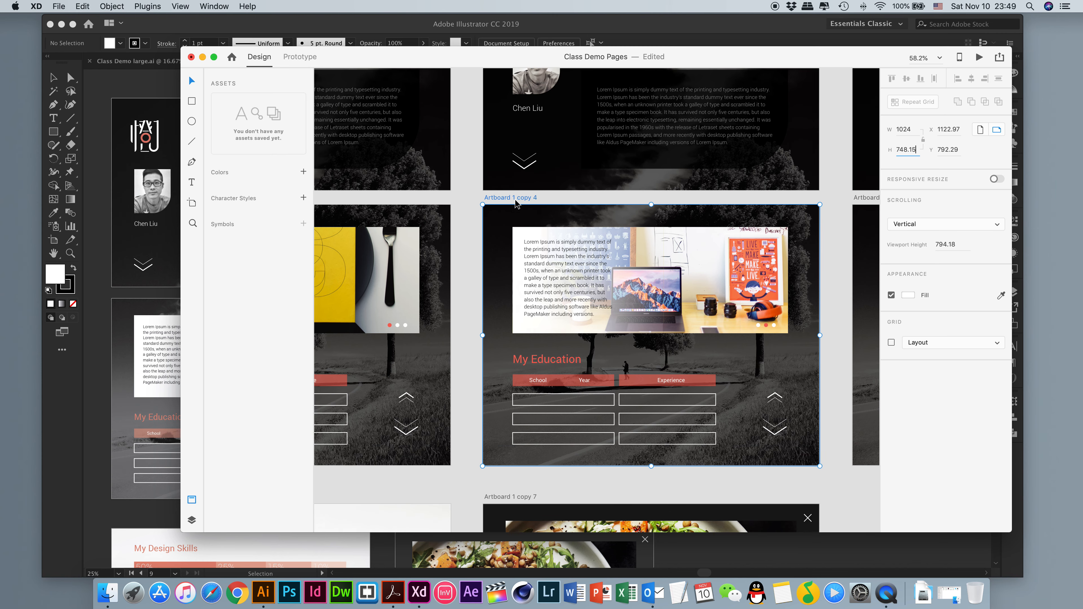
{"action": "left_click", "coordinate": [515, 201]}
{"action": "left_click_drag", "start_coordinate": [652, 451], "coordinate": [652, 466]}
- Set Artboard 1 copy 5 to a height of 748.15 with Vertical scrolling, and extend its lower edge to 794.15
{"action": "scroll", "coordinate": [802, 476], "scroll_direction": "right", "scroll_amount": 10}
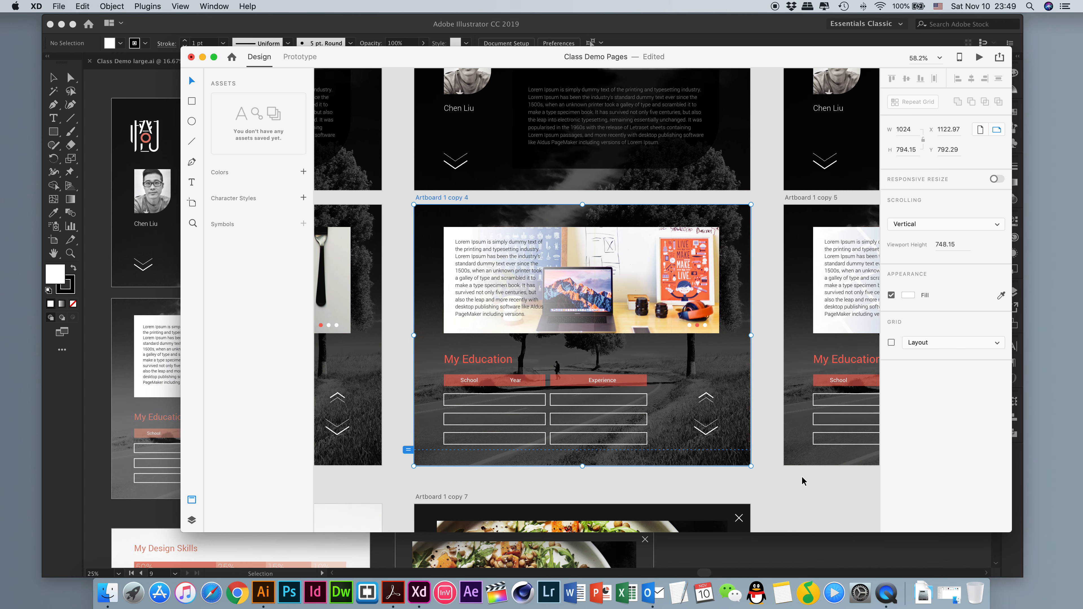
{"action": "left_click", "coordinate": [646, 194]}
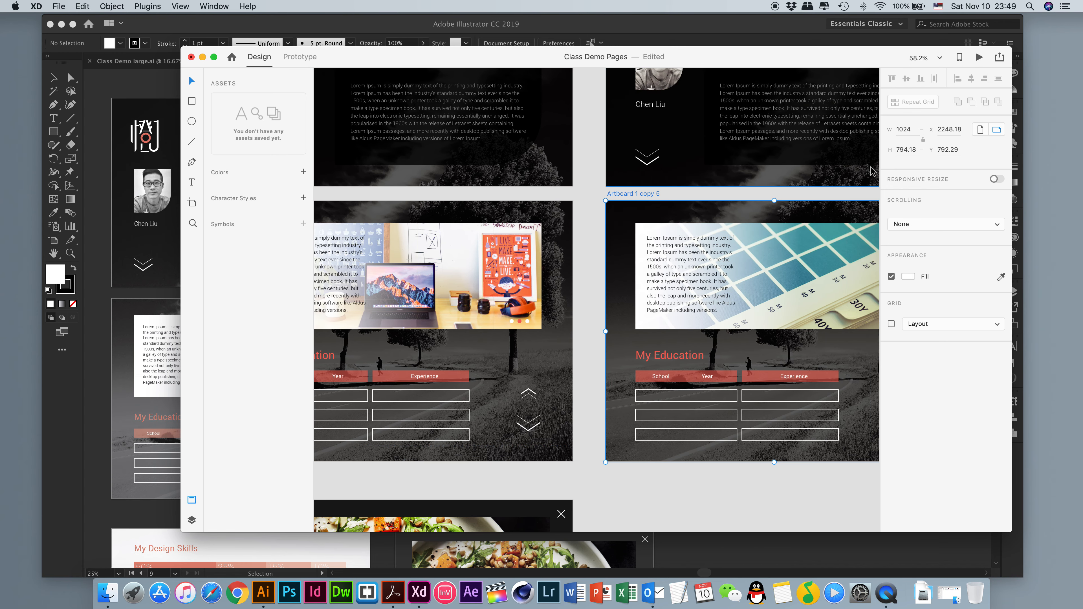
{"action": "type", "text": "748.15"}
{"action": "left_click", "coordinate": [903, 227]}
{"action": "left_click", "coordinate": [904, 234]}
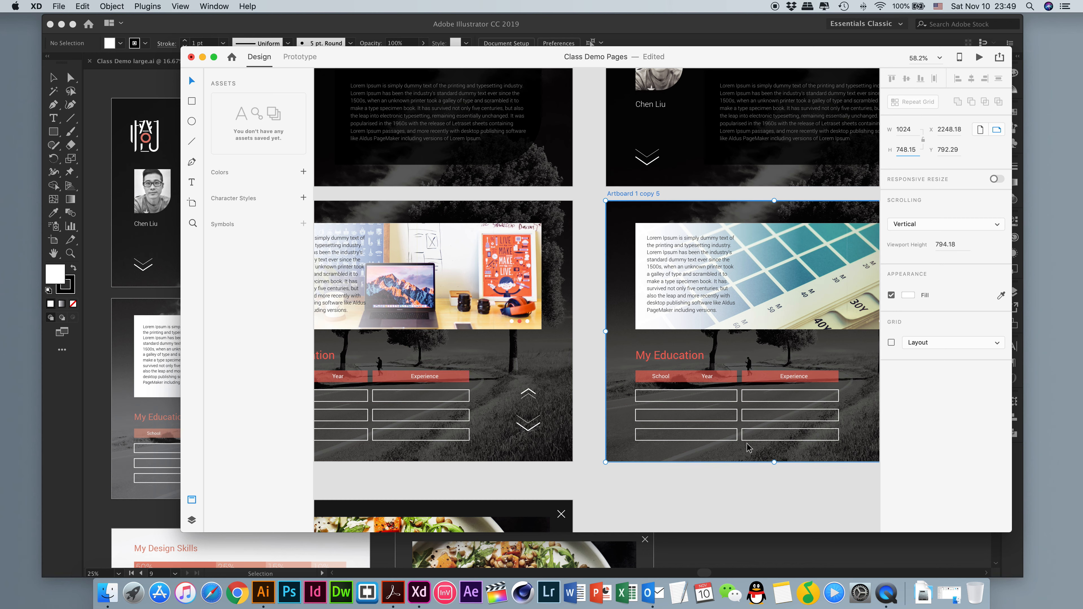
{"action": "key", "text": "Return"}
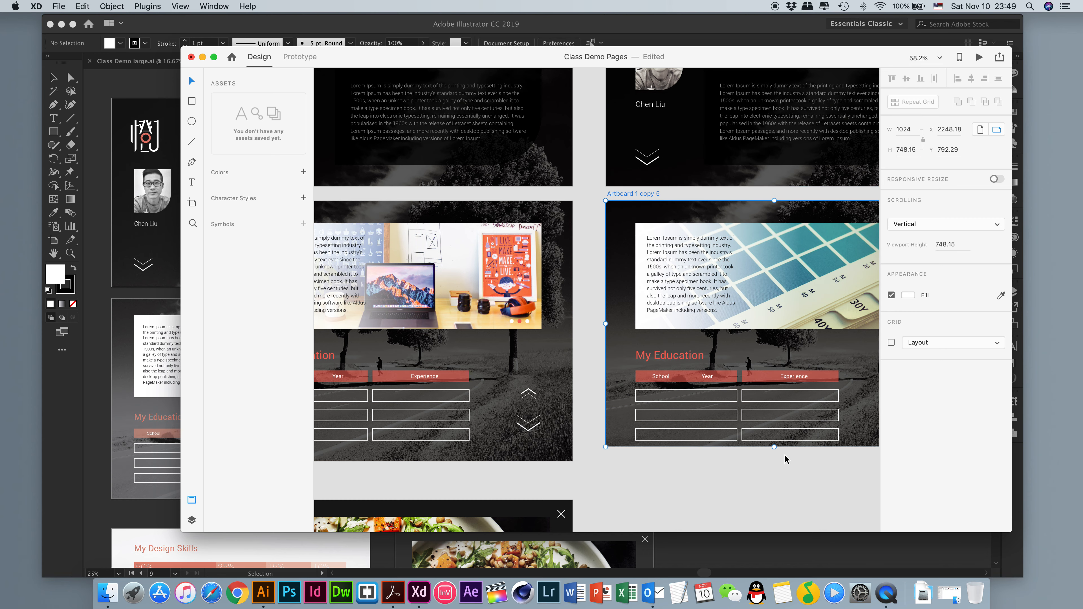
{"action": "left_click_drag", "start_coordinate": [772, 447], "coordinate": [773, 462]}
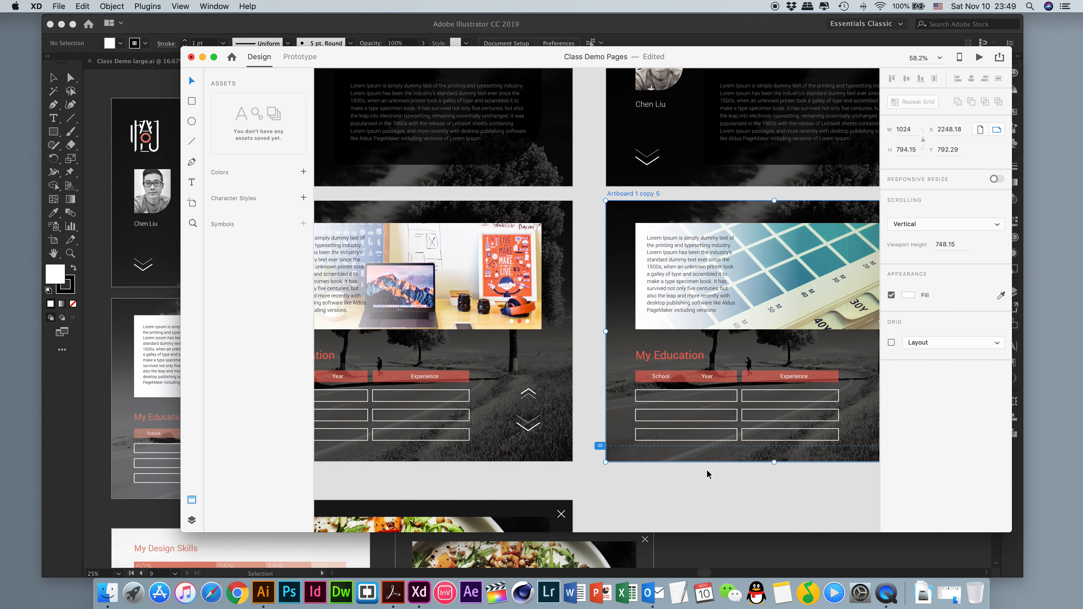
- Set the My Design Skills page, Artboard 1 copy 6, to 748.15 high with Vertical scrolling, and extend its lower edge to 768.15
{"action": "scroll", "coordinate": [706, 469], "scroll_direction": "down", "scroll_amount": 5}
{"action": "scroll", "coordinate": [707, 469], "scroll_direction": "left", "scroll_amount": 5}
{"action": "scroll", "coordinate": [709, 467], "scroll_direction": "down", "scroll_amount": 5}
{"action": "scroll", "coordinate": [710, 468], "scroll_direction": "left", "scroll_amount": 10}
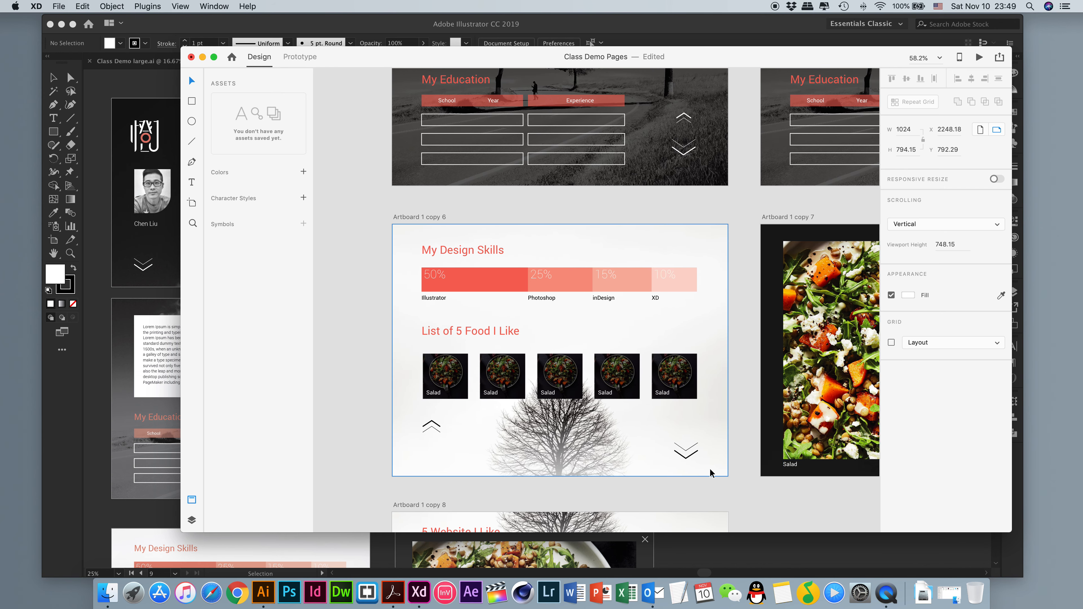
{"action": "left_click", "coordinate": [439, 218]}
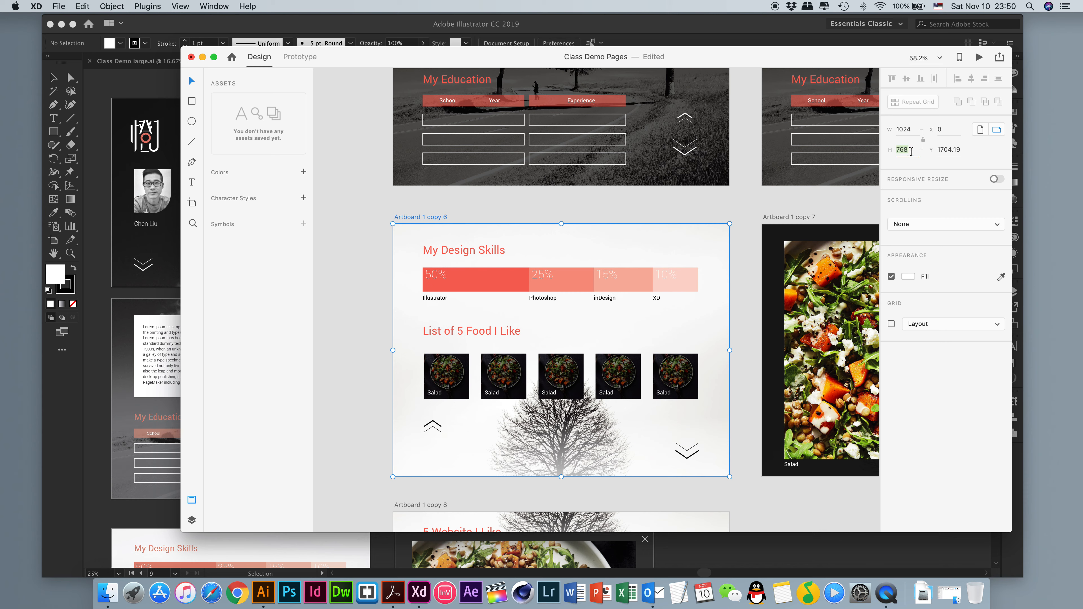
{"action": "type", "text": "748.15"}
{"action": "scroll", "coordinate": [660, 241], "scroll_direction": "right", "scroll_amount": 1}
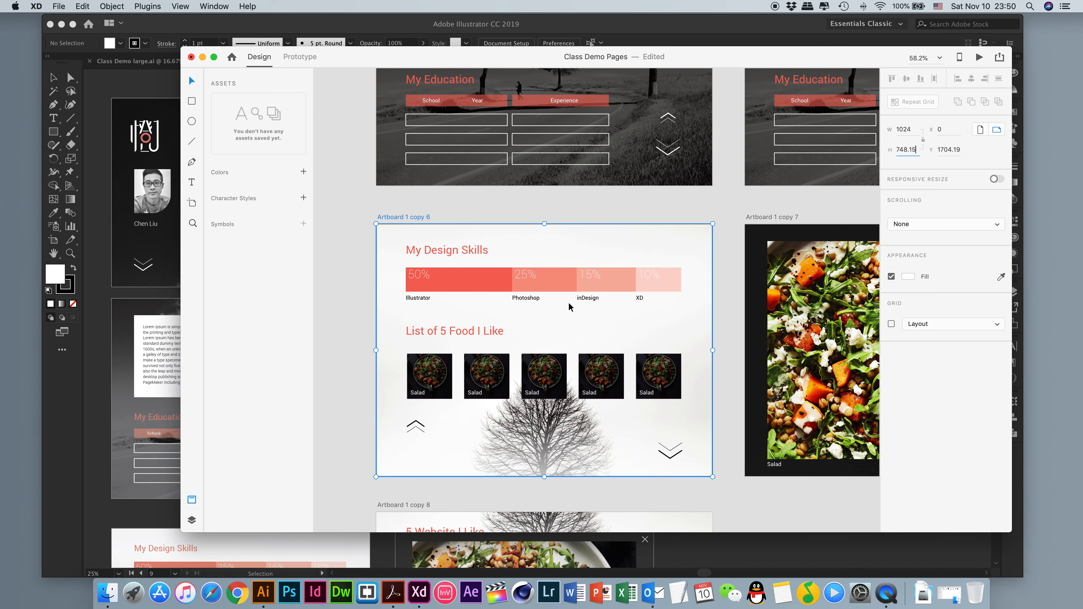
{"action": "left_click", "coordinate": [918, 225]}
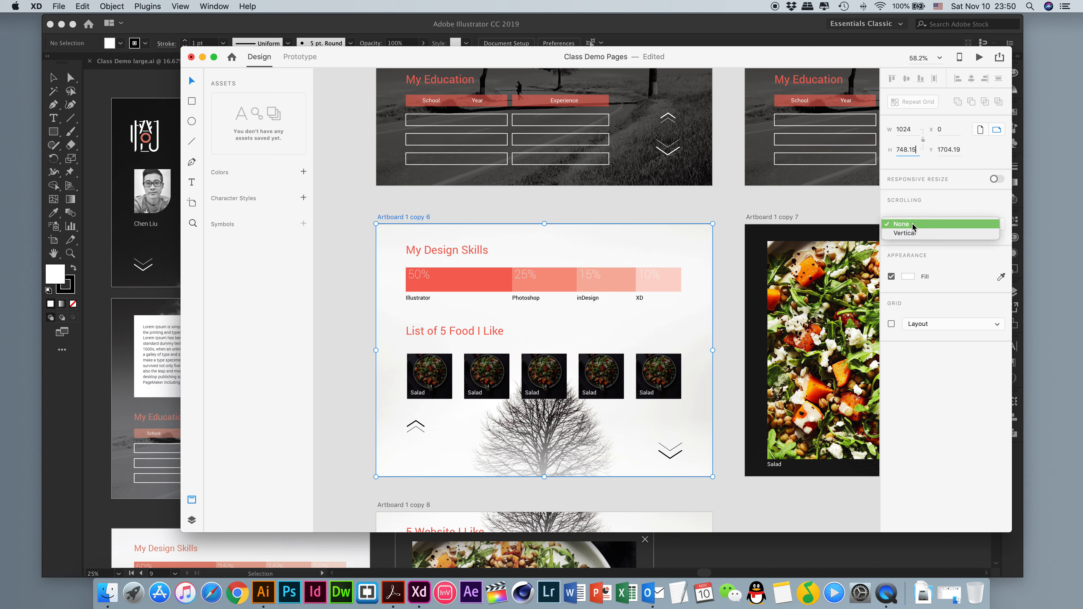
{"action": "left_click", "coordinate": [917, 237]}
{"action": "left_click", "coordinate": [413, 217]}
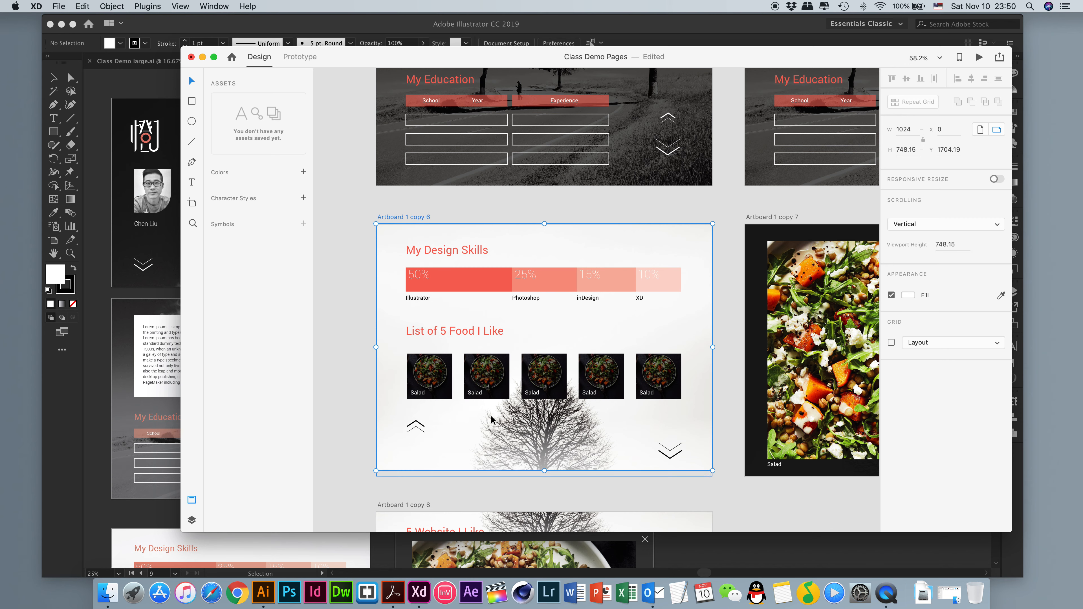
{"action": "left_click_drag", "start_coordinate": [545, 471], "coordinate": [545, 477]}
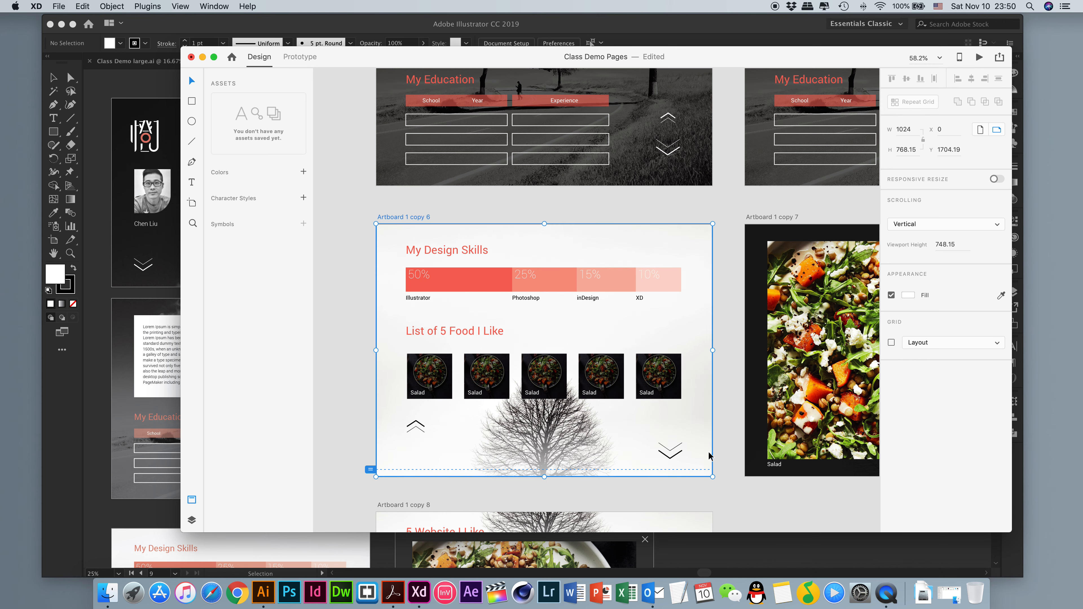
- Set the salad page, Artboard 1 copy 7, to 748.15 high with Vertical scrolling, and extend its lower edge to 768.15
{"action": "scroll", "coordinate": [725, 453], "scroll_direction": "right", "scroll_amount": 3}
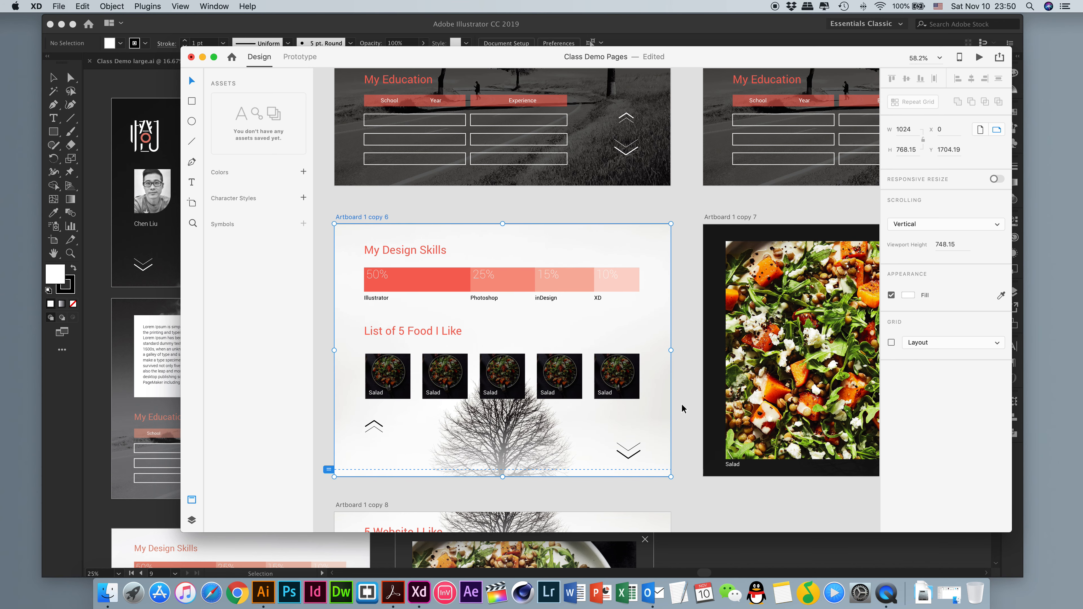
{"action": "left_click", "coordinate": [730, 217]}
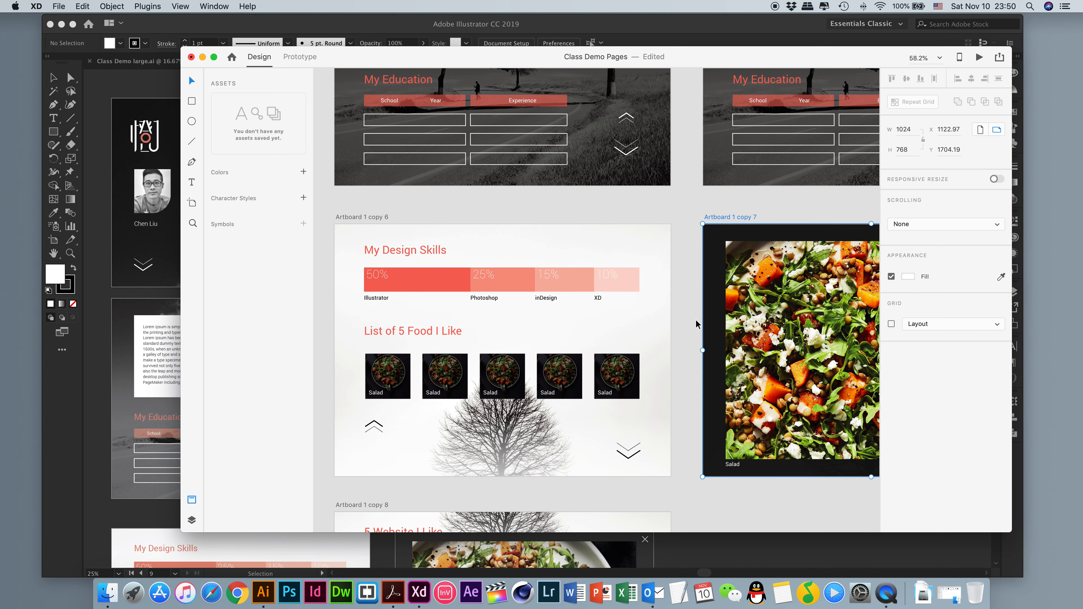
{"action": "scroll", "coordinate": [695, 319], "scroll_direction": "down", "scroll_amount": 10}
{"action": "scroll", "coordinate": [695, 318], "scroll_direction": "up", "scroll_amount": 7}
{"action": "scroll", "coordinate": [695, 319], "scroll_direction": "right", "scroll_amount": 4}
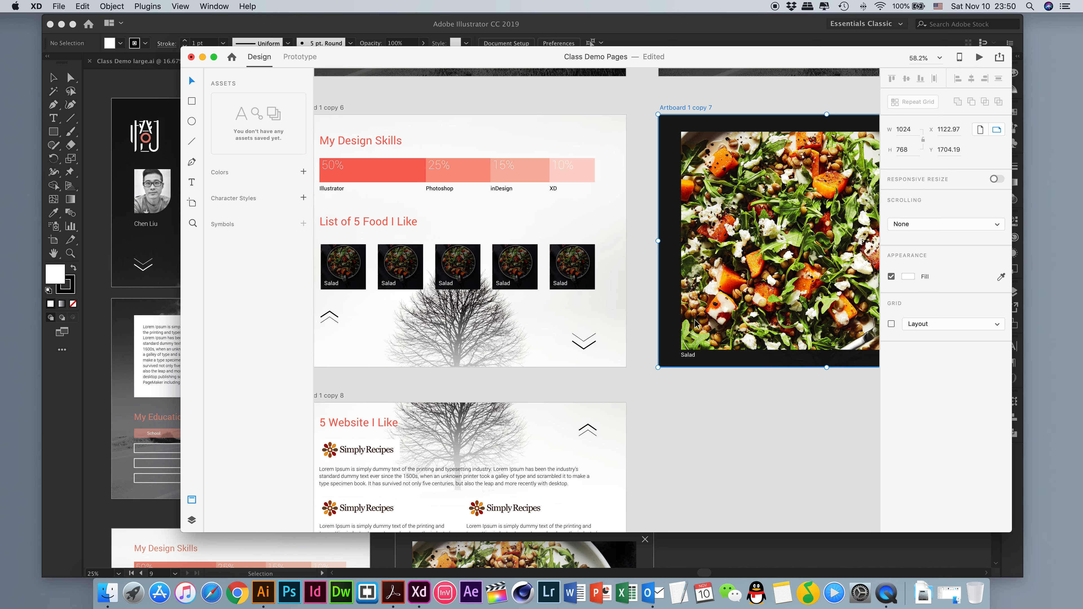
{"action": "left_click_drag", "start_coordinate": [911, 150], "coordinate": [880, 156]}
{"action": "type", "text": "748.15"}
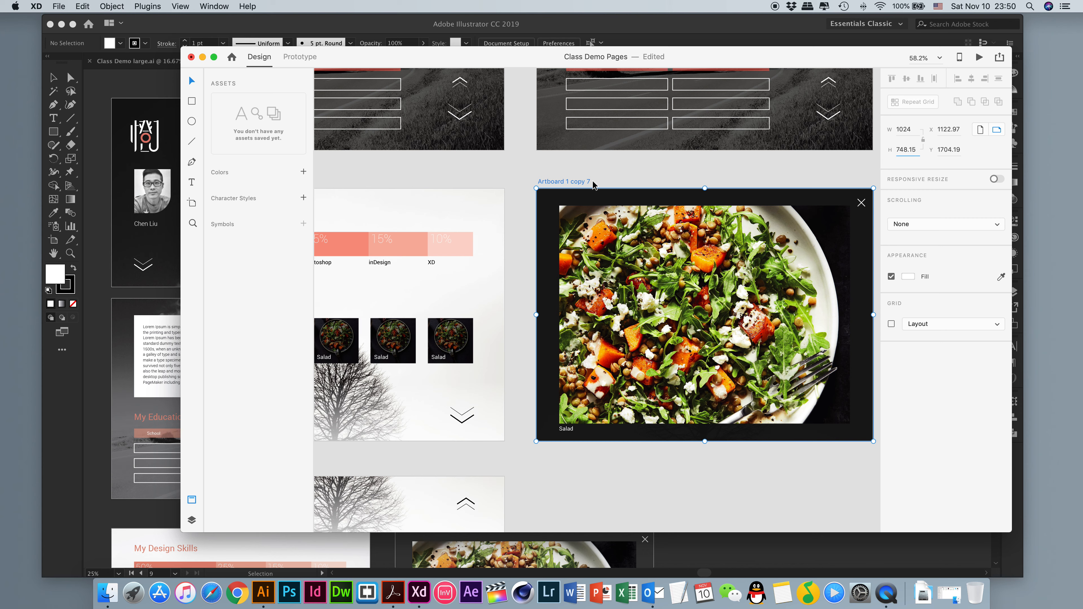
{"action": "left_click", "coordinate": [916, 225]}
{"action": "key", "text": "Return"}
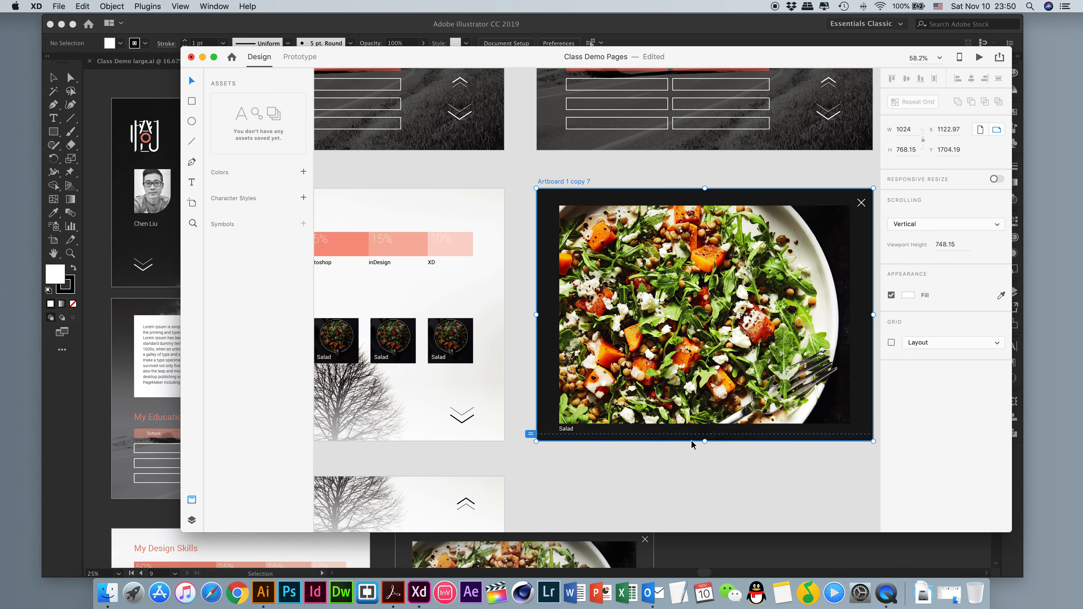
- Set Artboard 1 copy 8 to 748.15 high with Vertical scrolling, and extend its lower edge to include the whole black footer
{"action": "left_click", "coordinate": [401, 212]}
{"action": "scroll", "coordinate": [512, 313], "scroll_direction": "left", "scroll_amount": 5}
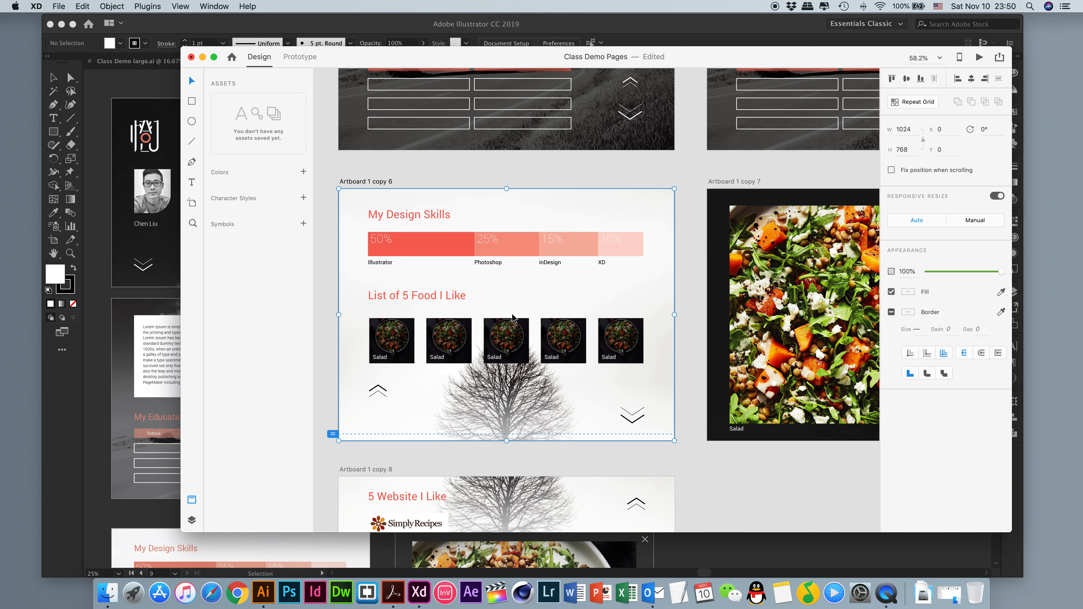
{"action": "scroll", "coordinate": [511, 313], "scroll_direction": "down", "scroll_amount": 3}
{"action": "left_click", "coordinate": [448, 327]}
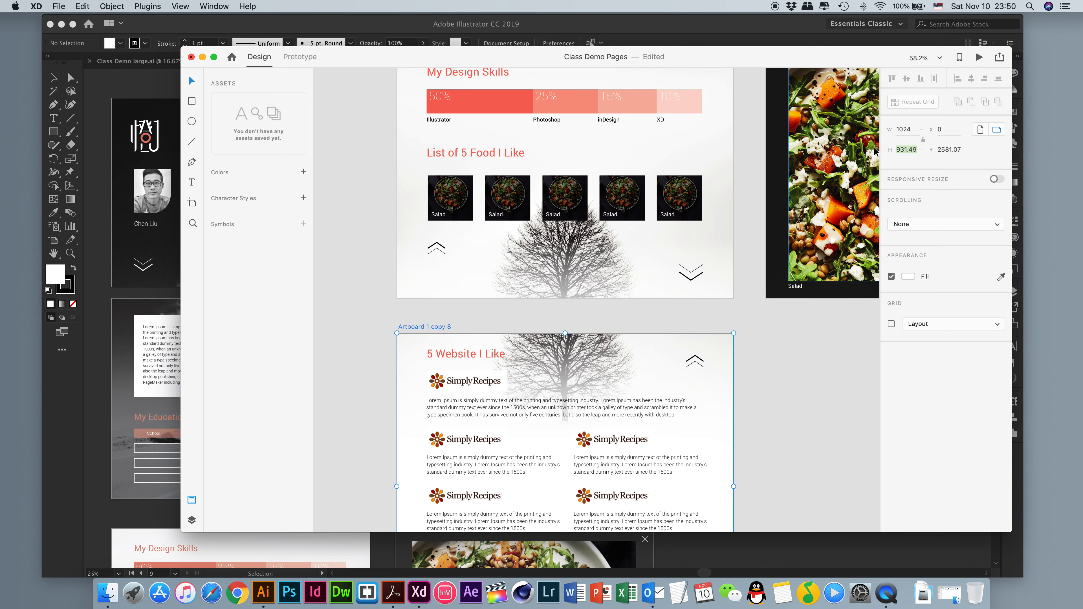
{"action": "left_click", "coordinate": [922, 226]}
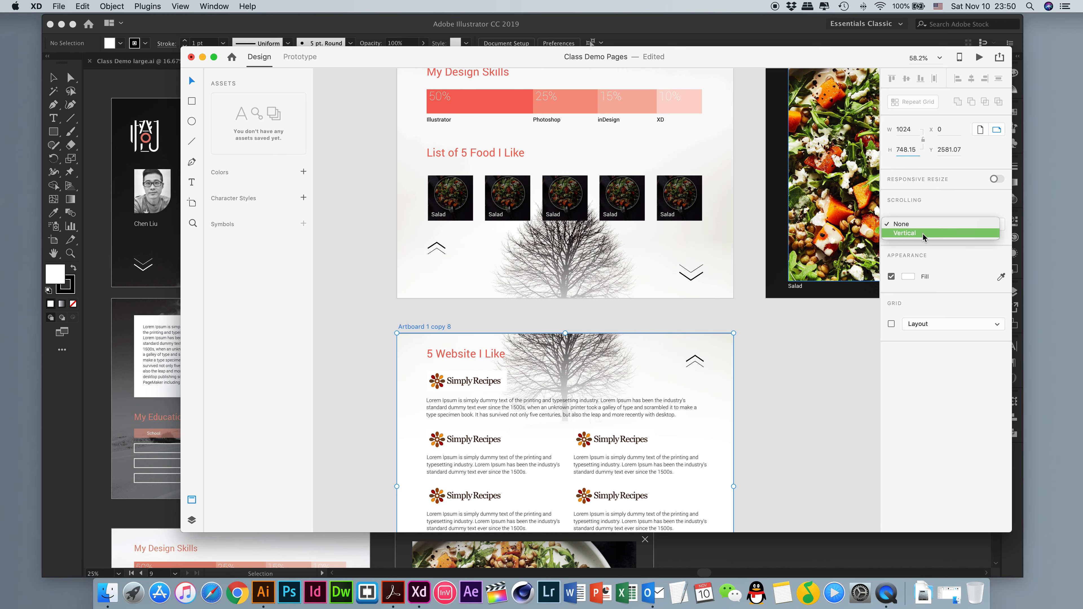
{"action": "left_click", "coordinate": [922, 233]}
{"action": "left_click", "coordinate": [504, 318]}
{"action": "scroll", "coordinate": [527, 351], "scroll_direction": "down", "scroll_amount": 3}
{"action": "scroll", "coordinate": [527, 351], "scroll_direction": "down", "scroll_amount": 2}
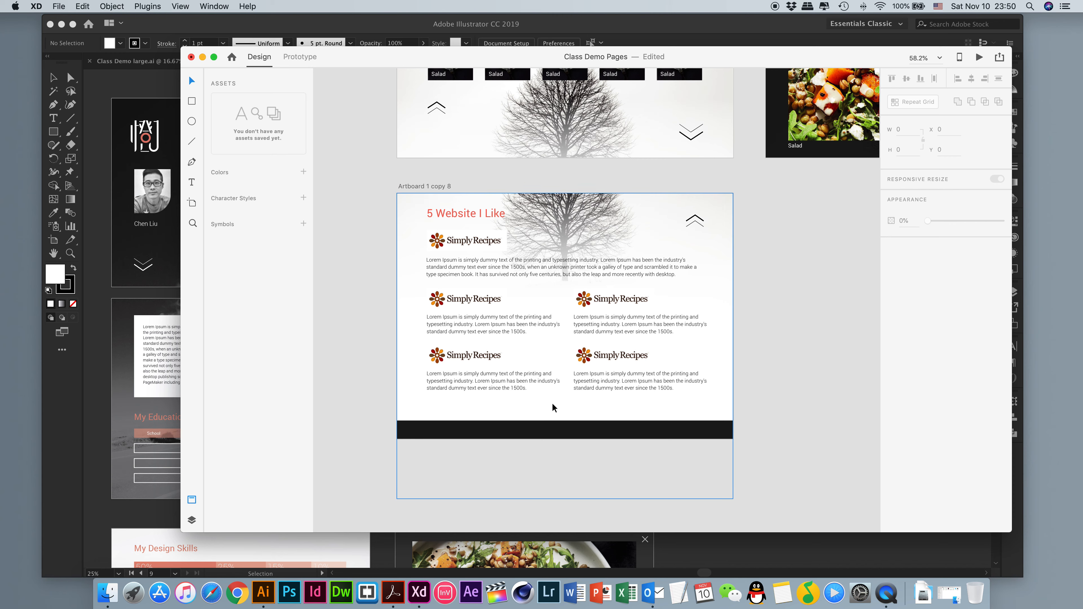
{"action": "left_click", "coordinate": [440, 187]}
{"action": "left_click_drag", "start_coordinate": [566, 441], "coordinate": [572, 499]}
- Deselect the artboard and save the Class Demo Pages document
{"action": "left_click", "coordinate": [794, 344]}
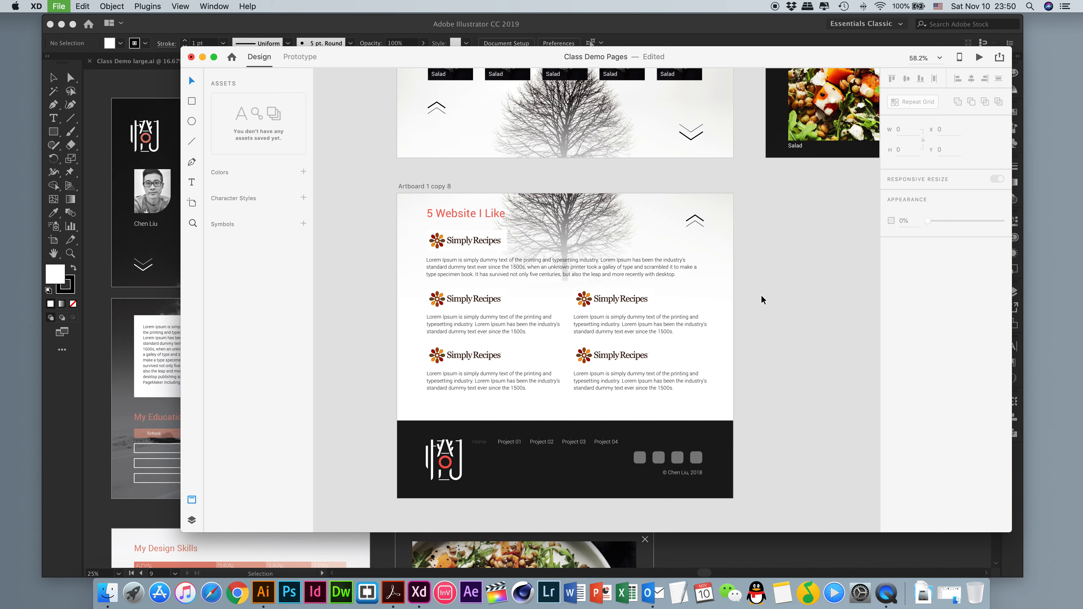
{"action": "scroll", "coordinate": [762, 300], "scroll_direction": "up", "scroll_amount": 10}
{"action": "scroll", "coordinate": [762, 300], "scroll_direction": "left", "scroll_amount": 3}
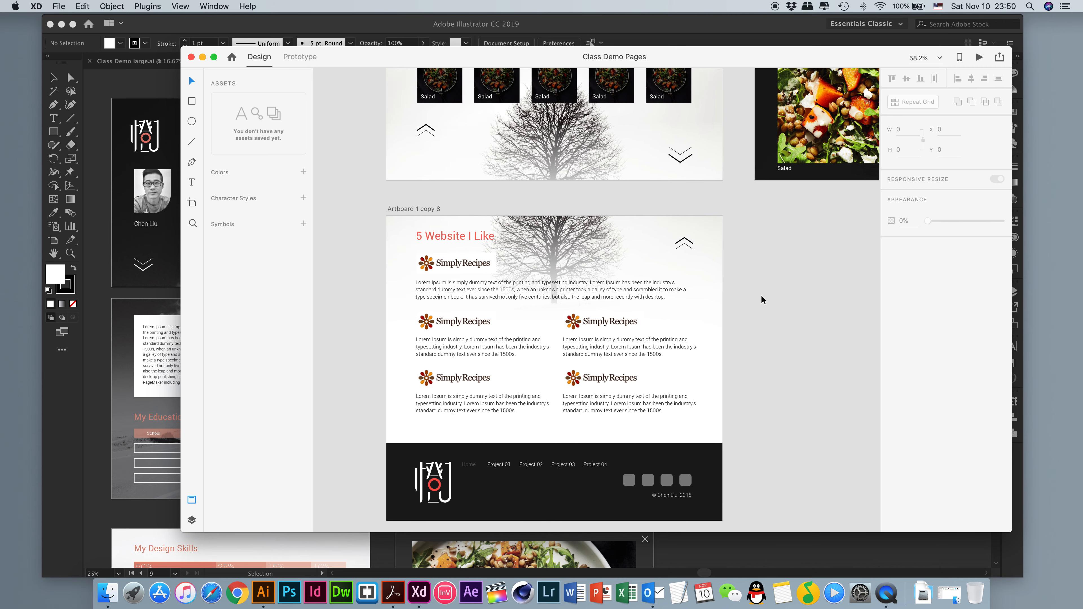
- Switch to Prototype mode, preview the prototype from Artboard 1 copy 3 and follow its Education submenu link
{"action": "scroll", "coordinate": [762, 299], "scroll_direction": "up", "scroll_amount": 15}
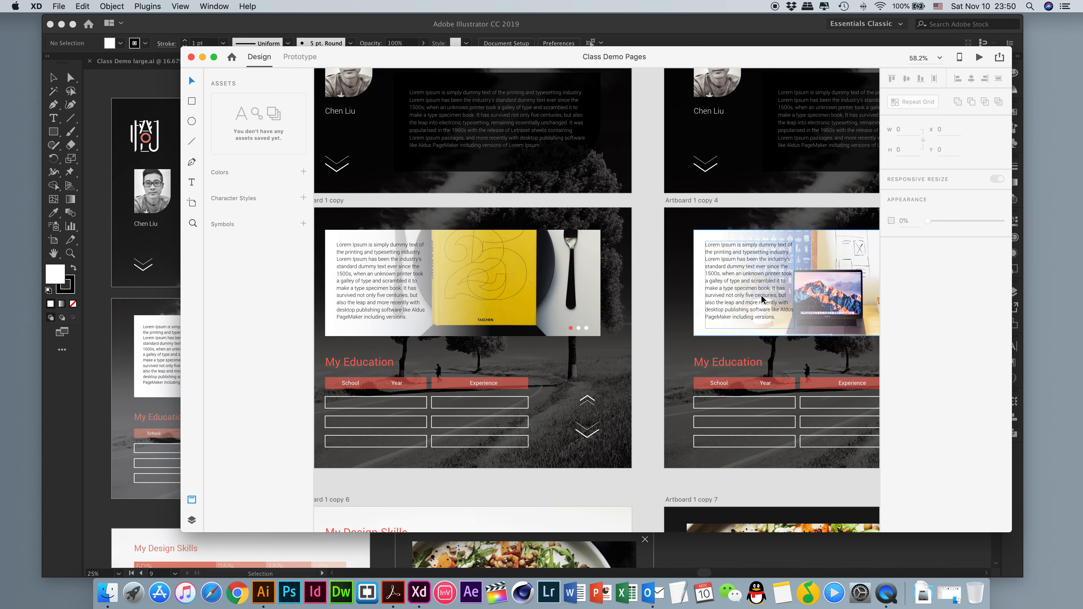
{"action": "left_click", "coordinate": [293, 60]}
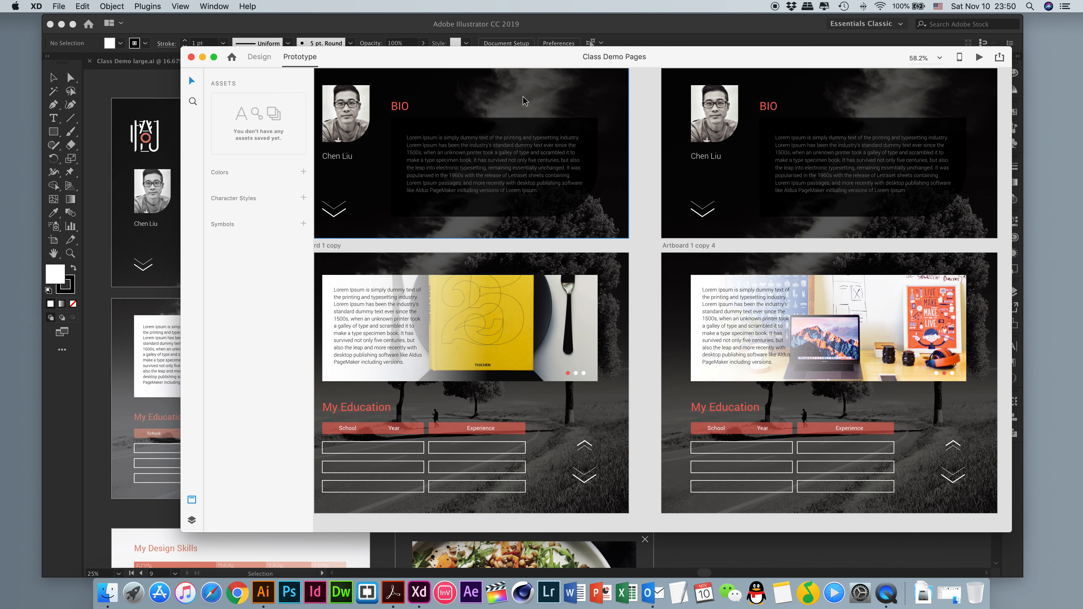
{"action": "scroll", "coordinate": [881, 196], "scroll_direction": "up", "scroll_amount": 5}
{"action": "scroll", "coordinate": [881, 196], "scroll_direction": "right", "scroll_amount": 5}
{"action": "scroll", "coordinate": [881, 199], "scroll_direction": "right", "scroll_amount": 5}
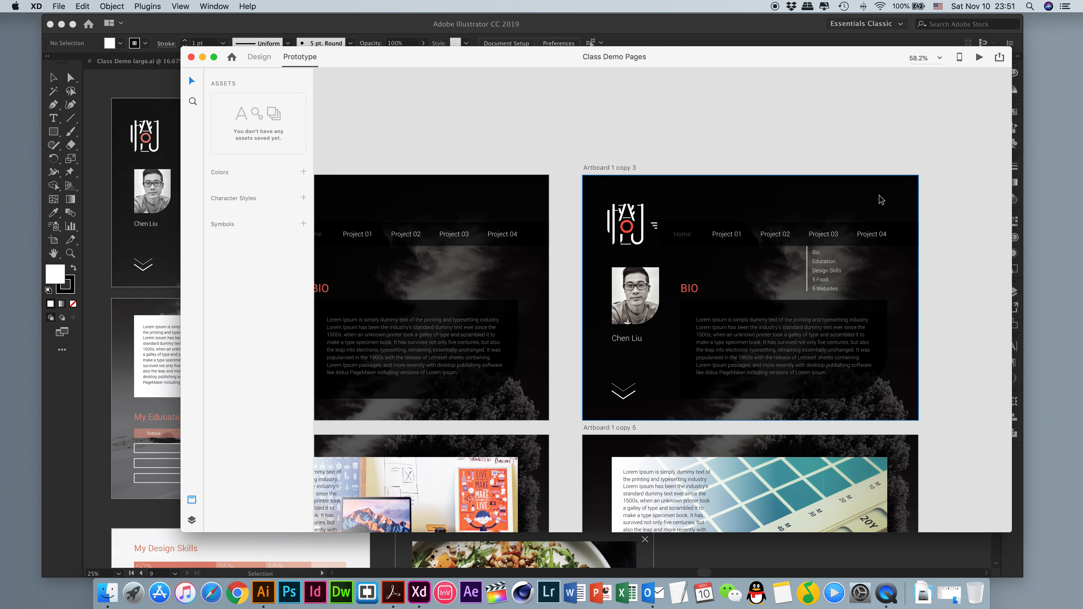
{"action": "left_click", "coordinate": [635, 166]}
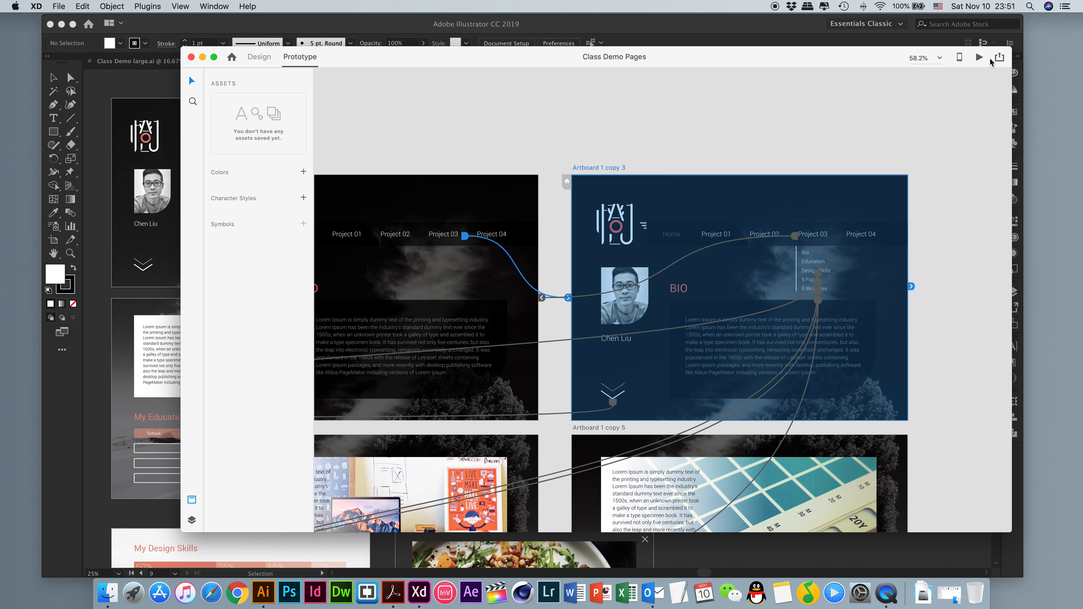
{"action": "left_click", "coordinate": [979, 57]}
{"action": "left_click", "coordinate": [690, 208]}
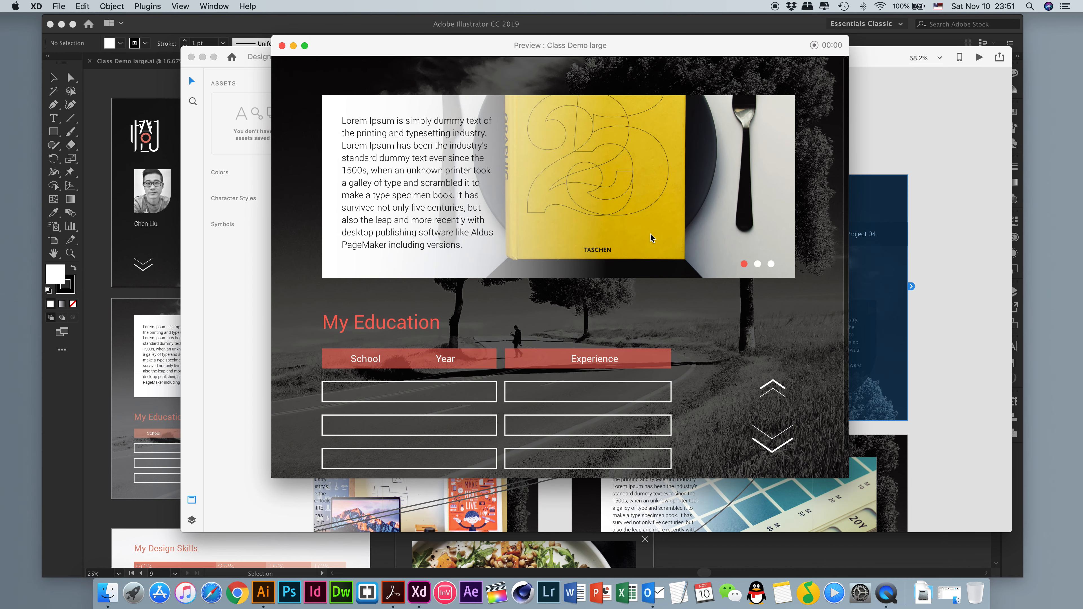
- Test the education page's up arrow back to the bio page, and expand the site menu with the Project 03 submenu
{"action": "left_click", "coordinate": [774, 390]}
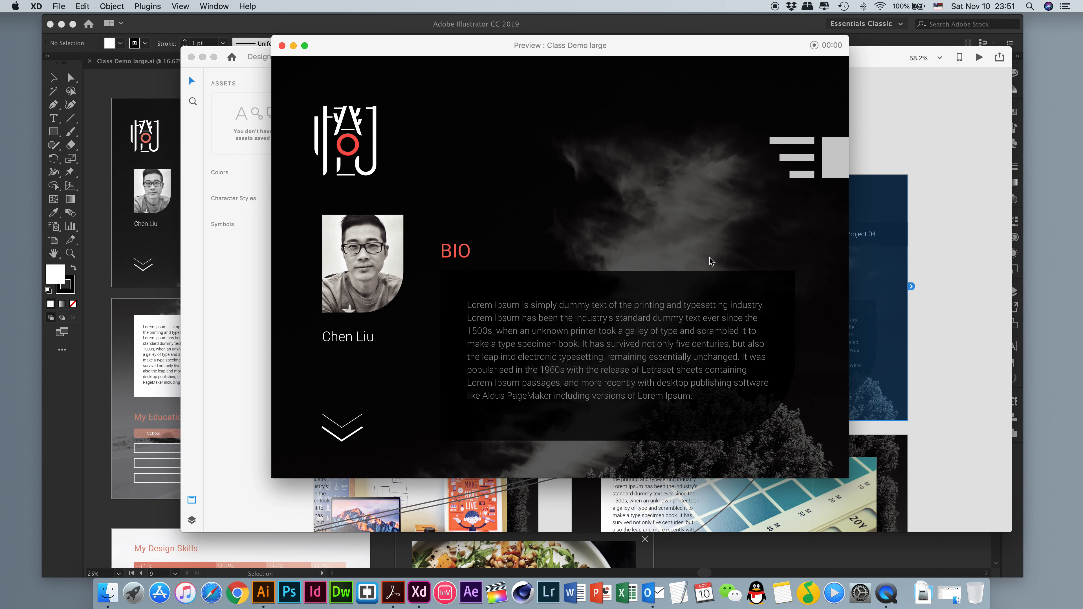
{"action": "left_click", "coordinate": [779, 162]}
{"action": "left_click", "coordinate": [705, 164]}
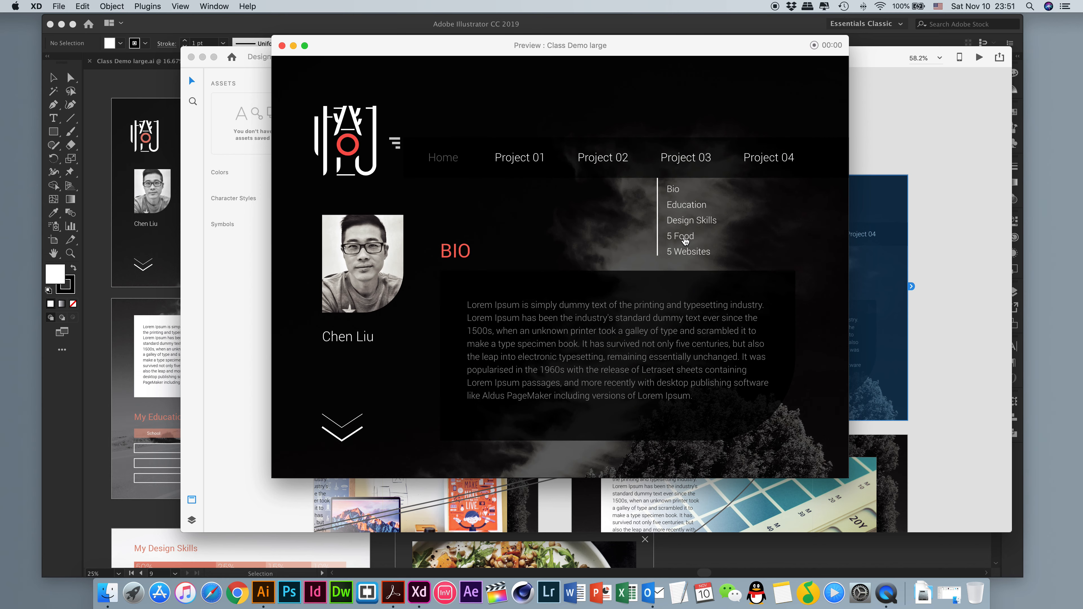
- Follow the 5 Websites submenu link, check the page's vertical scrolling down to the footer, and close the preview
{"action": "left_click", "coordinate": [683, 253]}
{"action": "scroll", "coordinate": [723, 254], "scroll_direction": "down", "scroll_amount": 3}
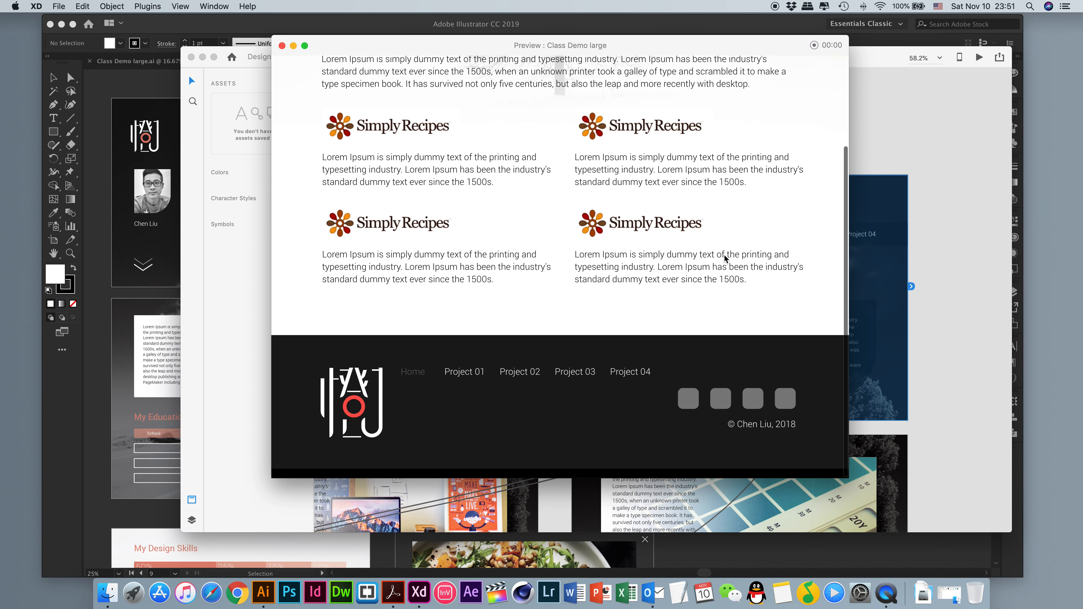
{"action": "scroll", "coordinate": [724, 253], "scroll_direction": "up", "scroll_amount": 5}
{"action": "scroll", "coordinate": [724, 254], "scroll_direction": "down", "scroll_amount": 5}
{"action": "scroll", "coordinate": [723, 253], "scroll_direction": "up", "scroll_amount": 5}
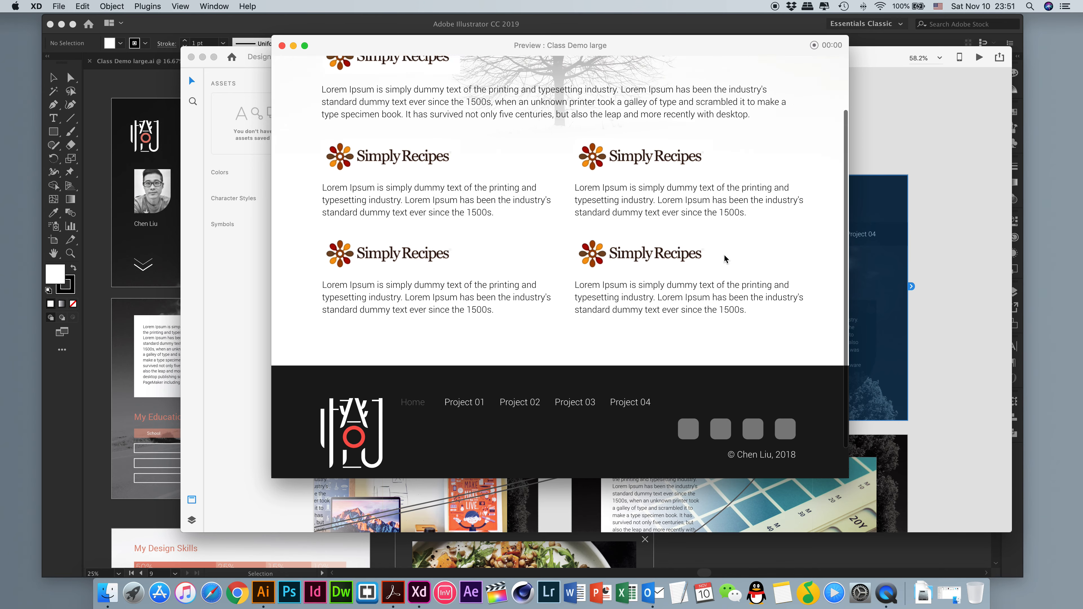
{"action": "left_click", "coordinate": [282, 45]}
- Link the second carousel dot on Artboard 1 copy to Artboard 1 copy 4 with a Tap transition and animation None
{"action": "scroll", "coordinate": [588, 250], "scroll_direction": "down", "scroll_amount": 10}
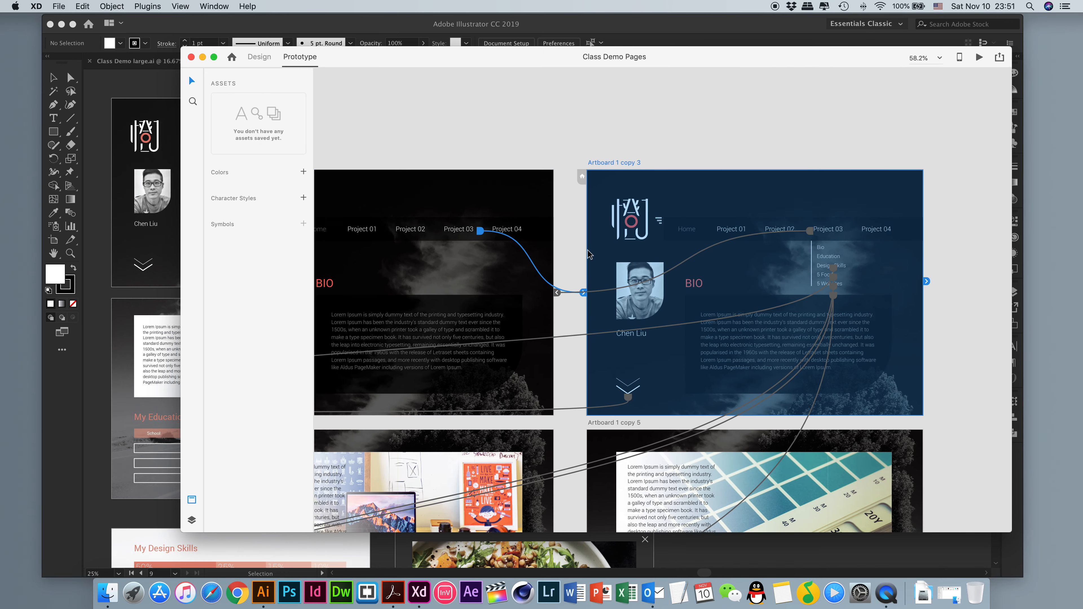
{"action": "scroll", "coordinate": [588, 252], "scroll_direction": "left", "scroll_amount": 3}
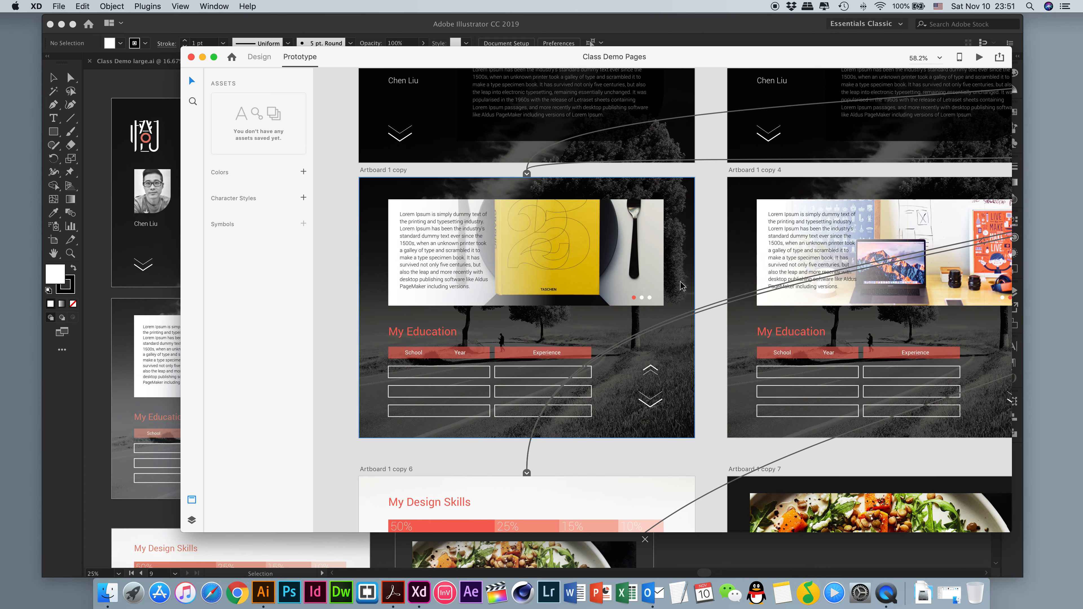
{"action": "left_click", "coordinate": [653, 276]}
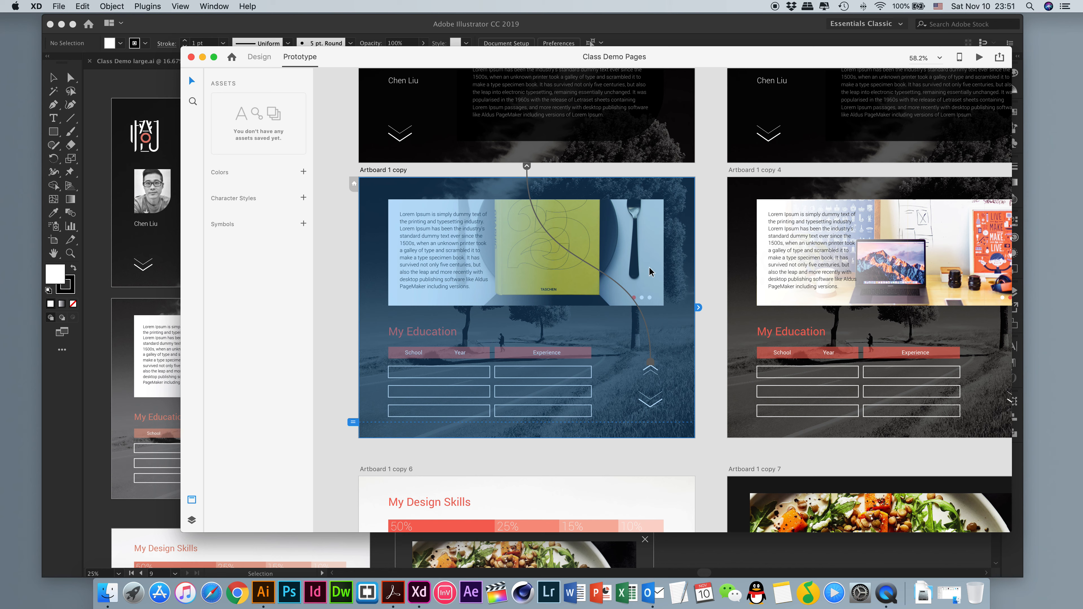
{"action": "left_click", "coordinate": [642, 299]}
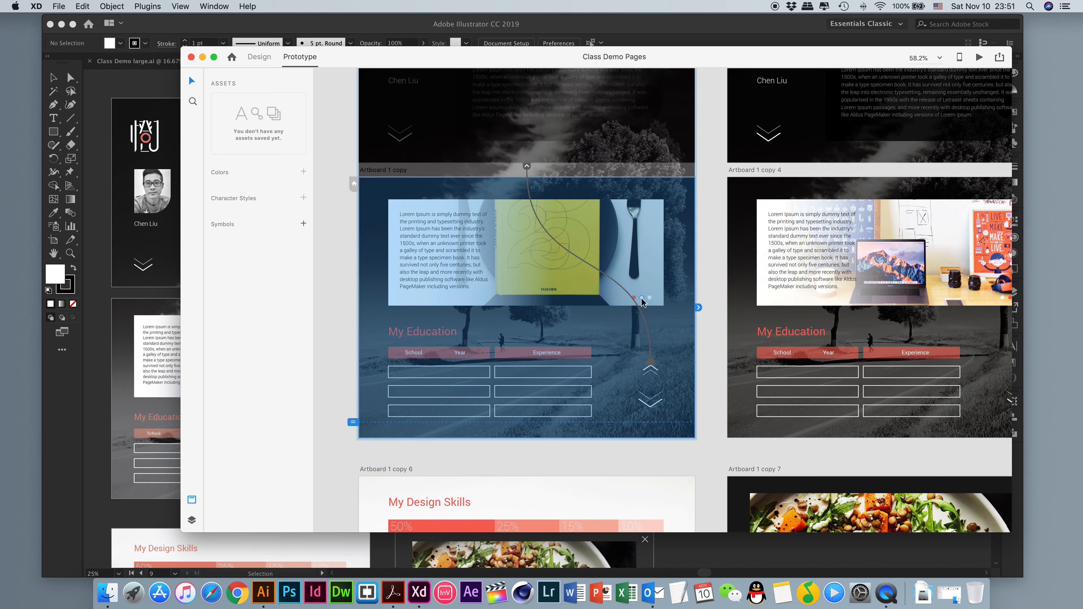
{"action": "left_click_drag", "start_coordinate": [649, 301], "coordinate": [730, 302]}
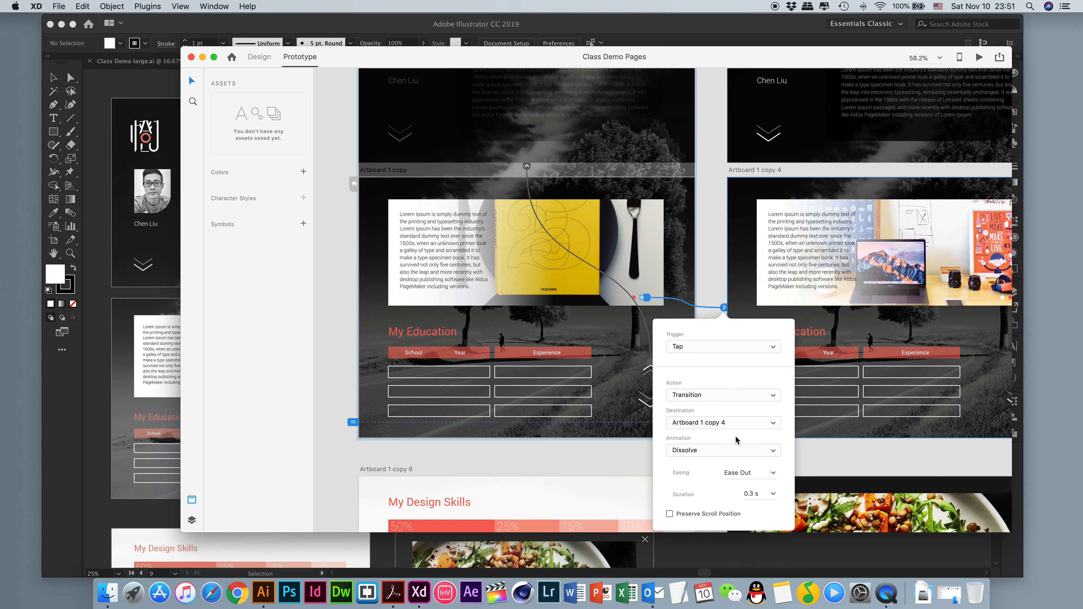
{"action": "left_click", "coordinate": [739, 449]}
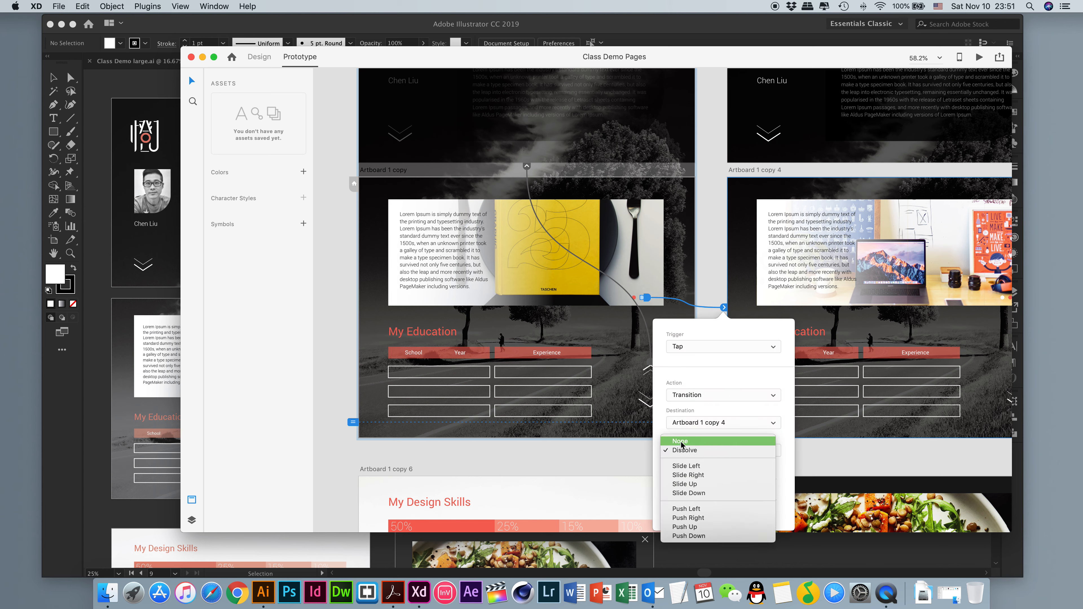
{"action": "left_click", "coordinate": [681, 442]}
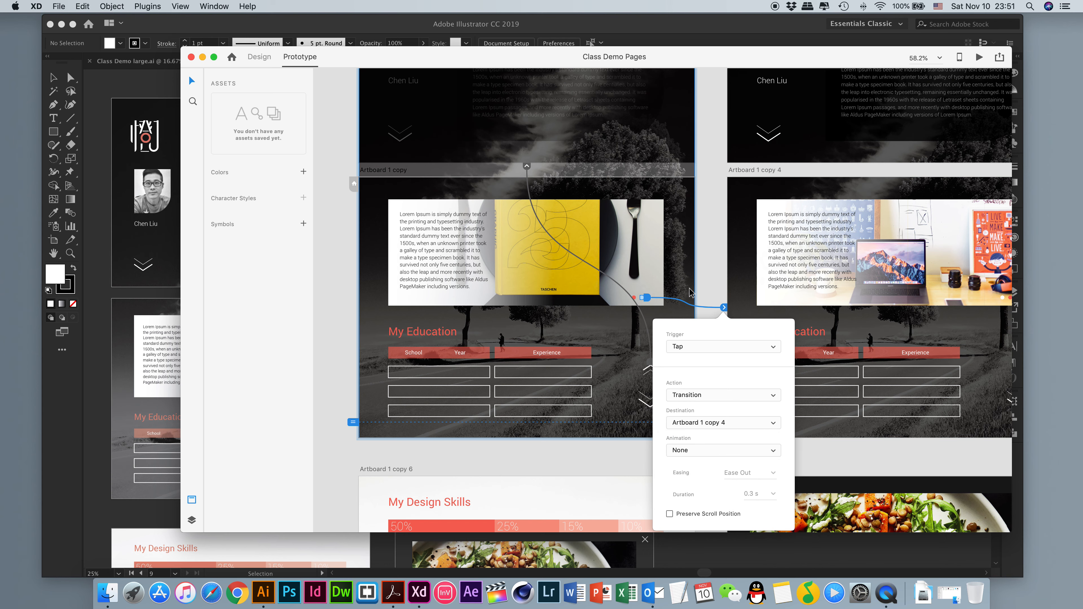
- Link the first carousel dot on Artboard 1 copy 4 back to Artboard 1 copy with a Tap transition and animation None
{"action": "scroll", "coordinate": [718, 294], "scroll_direction": "right", "scroll_amount": 5}
{"action": "left_click", "coordinate": [901, 301]}
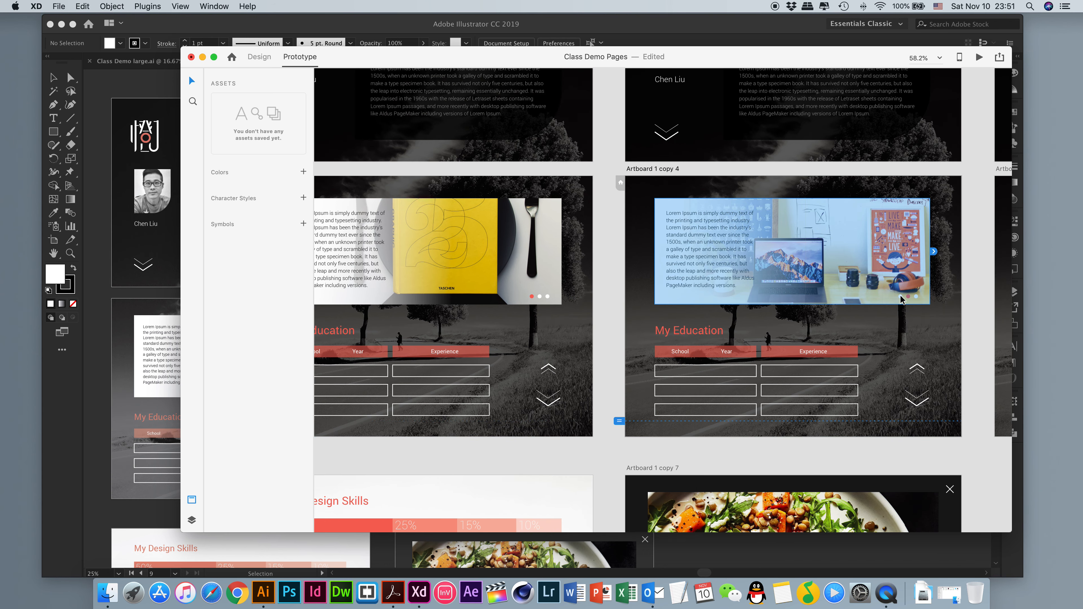
{"action": "left_click", "coordinate": [901, 301]}
{"action": "left_click_drag", "start_coordinate": [905, 298], "coordinate": [593, 295]}
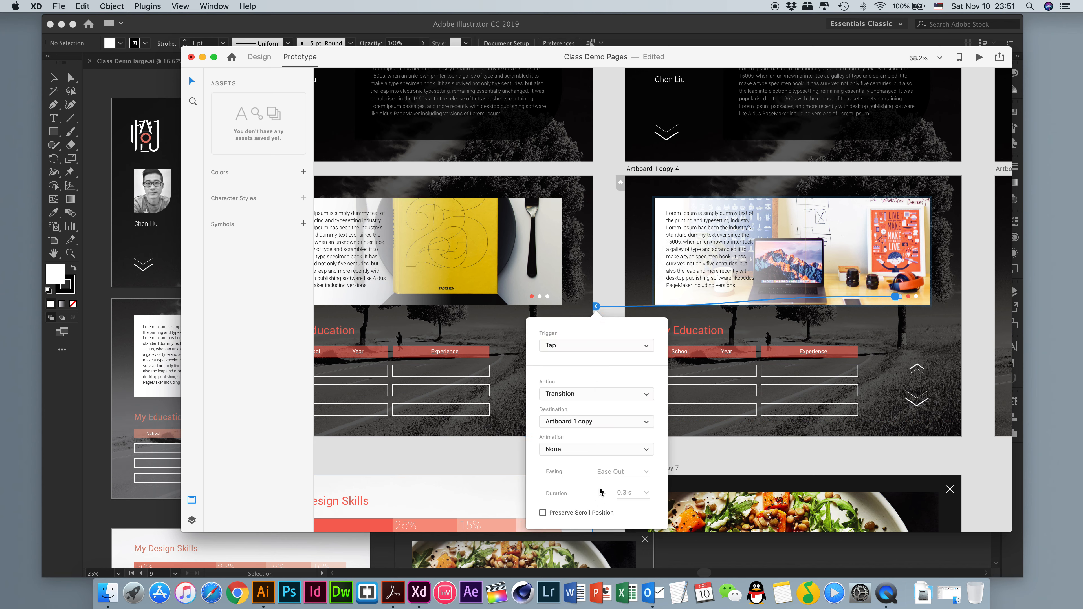
{"action": "left_click", "coordinate": [585, 450]}
{"action": "left_click", "coordinate": [561, 474]}
- Disconnect the second carousel dot on Artboard 1 copy from Artboard 1 copy 4
{"action": "left_click", "coordinate": [547, 296]}
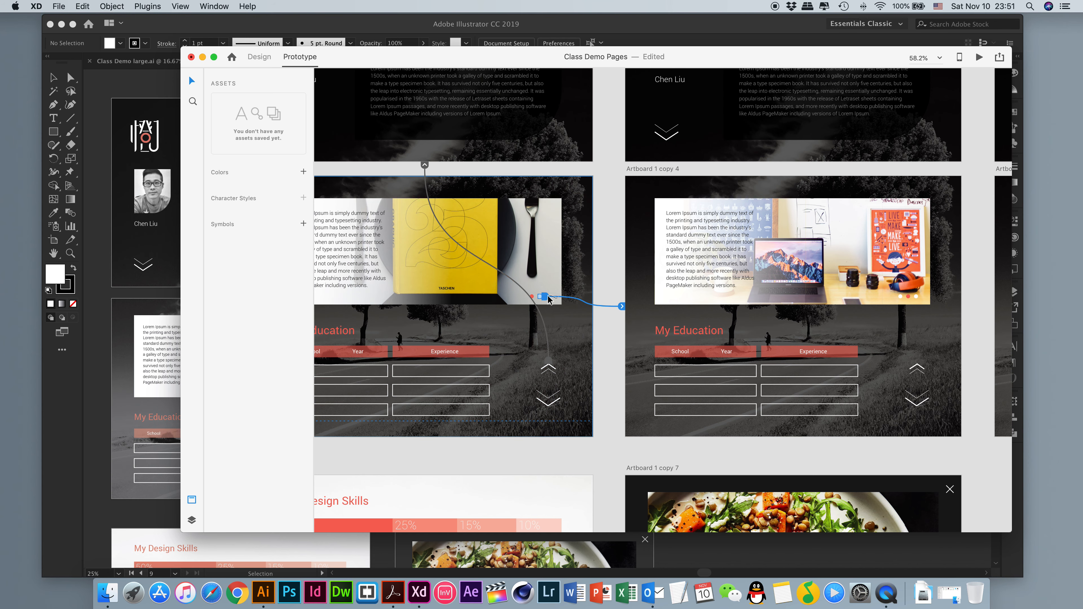
{"action": "left_click", "coordinate": [547, 297]}
{"action": "left_click", "coordinate": [607, 292]}
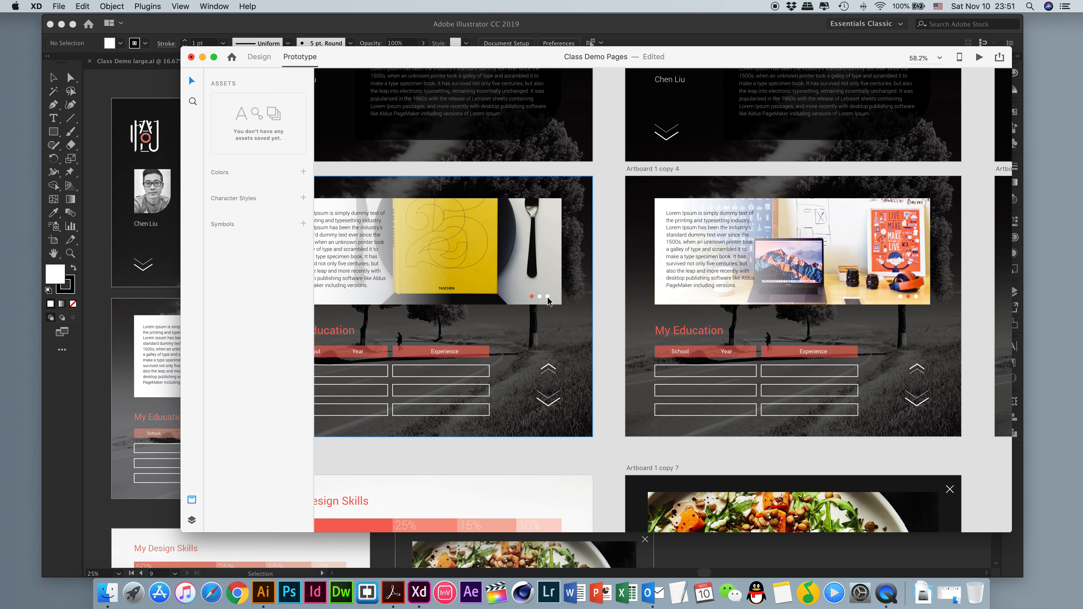
{"action": "left_click", "coordinate": [548, 297]}
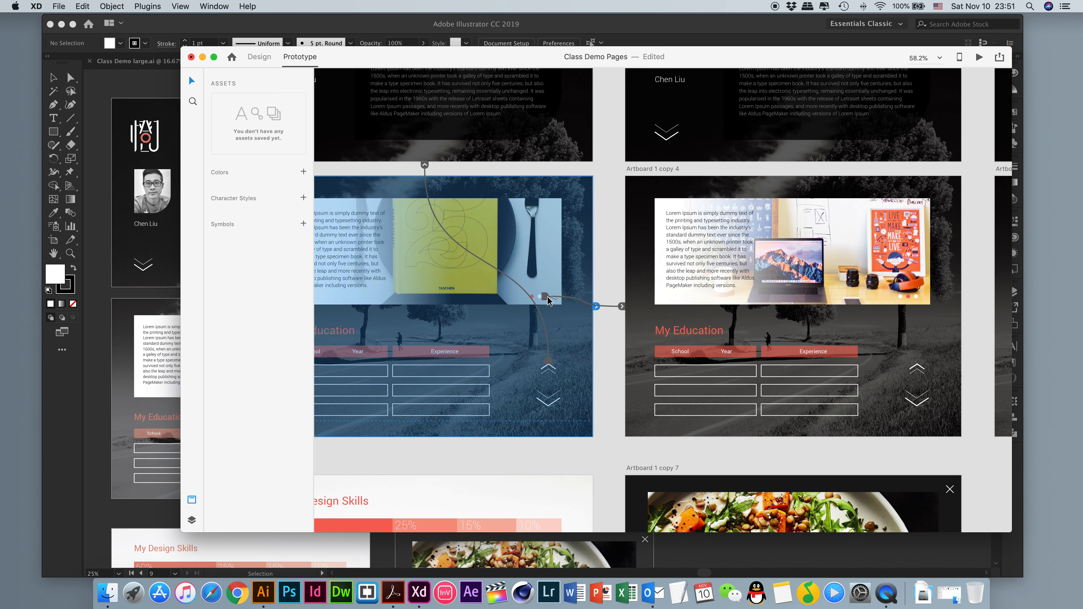
{"action": "left_click", "coordinate": [621, 308]}
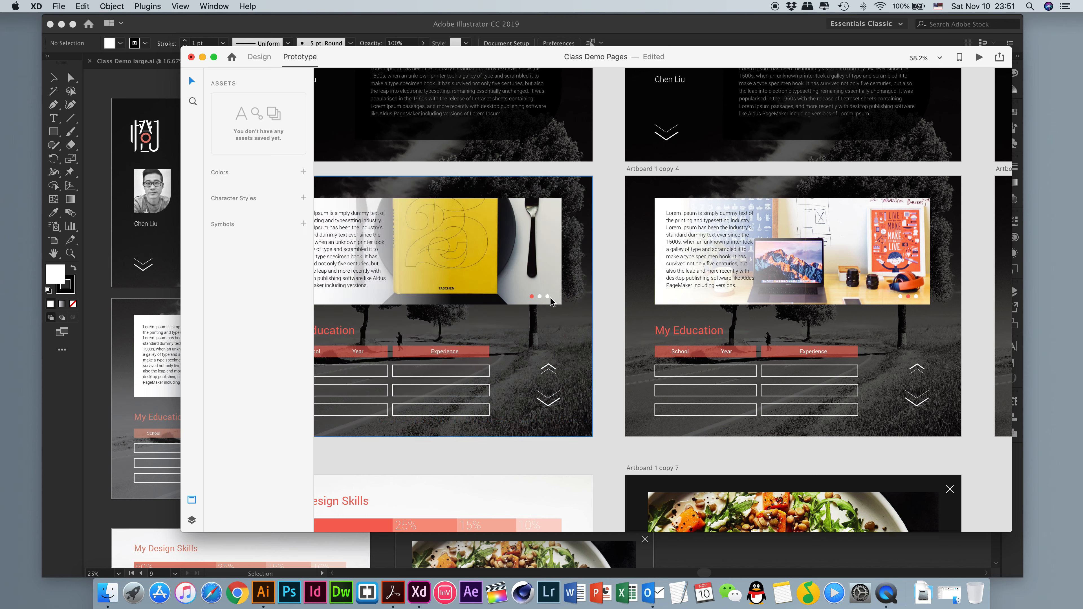
- Link the third carousel dot on Artboard 1 copy to Artboard 1 copy 5 with a Tap transition and animation None
{"action": "left_click", "coordinate": [550, 299]}
{"action": "left_click", "coordinate": [548, 297]}
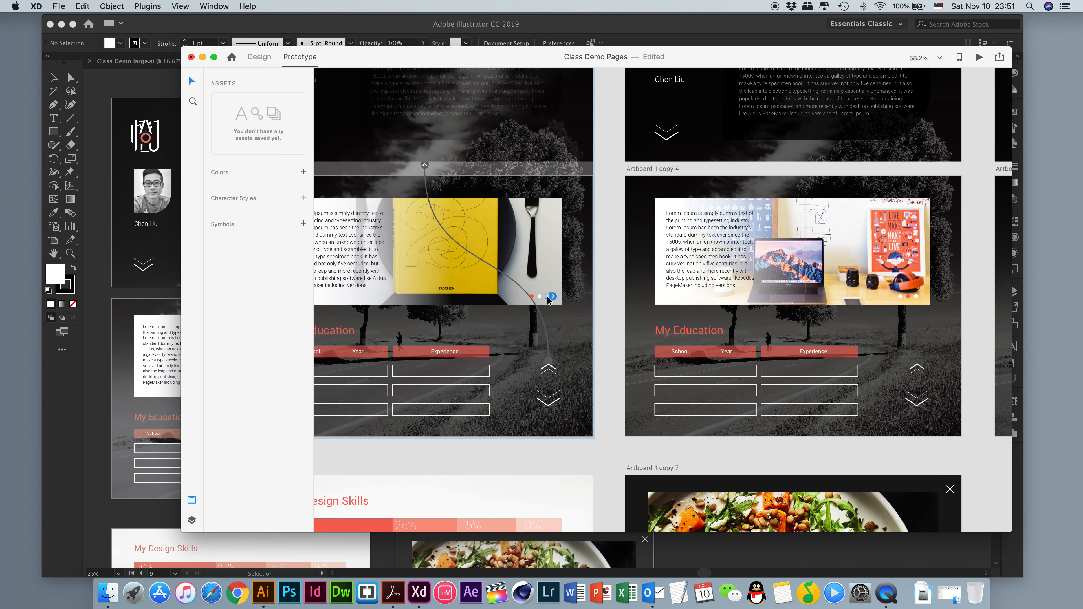
{"action": "left_click_drag", "start_coordinate": [554, 300], "coordinate": [906, 303]}
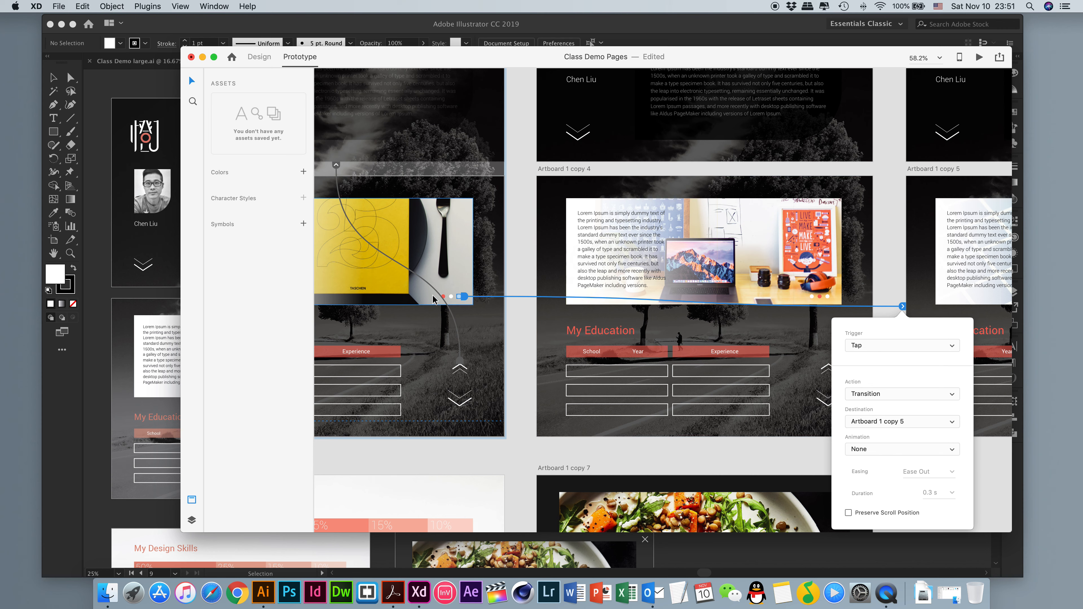
- Link Artboard 1 copy's second carousel dot to Artboard 1 copy 4, and the latter's third dot to Artboard 1 copy 5, without animation
{"action": "left_click", "coordinate": [451, 297]}
{"action": "left_click_drag", "start_coordinate": [455, 298], "coordinate": [532, 337]}
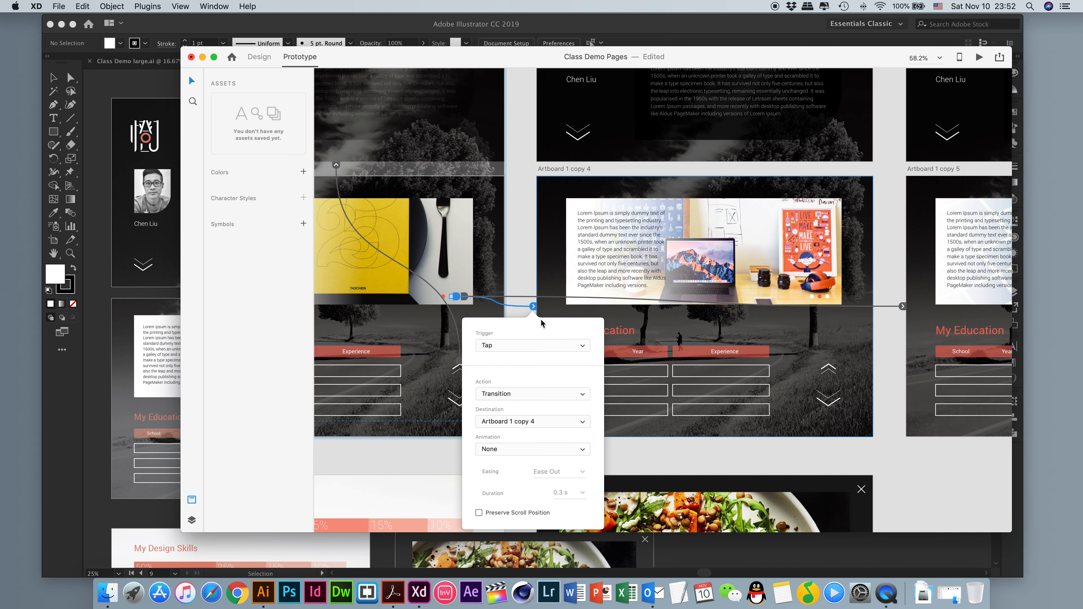
{"action": "left_click", "coordinate": [827, 298]}
{"action": "left_click_drag", "start_coordinate": [828, 297], "coordinate": [908, 299]}
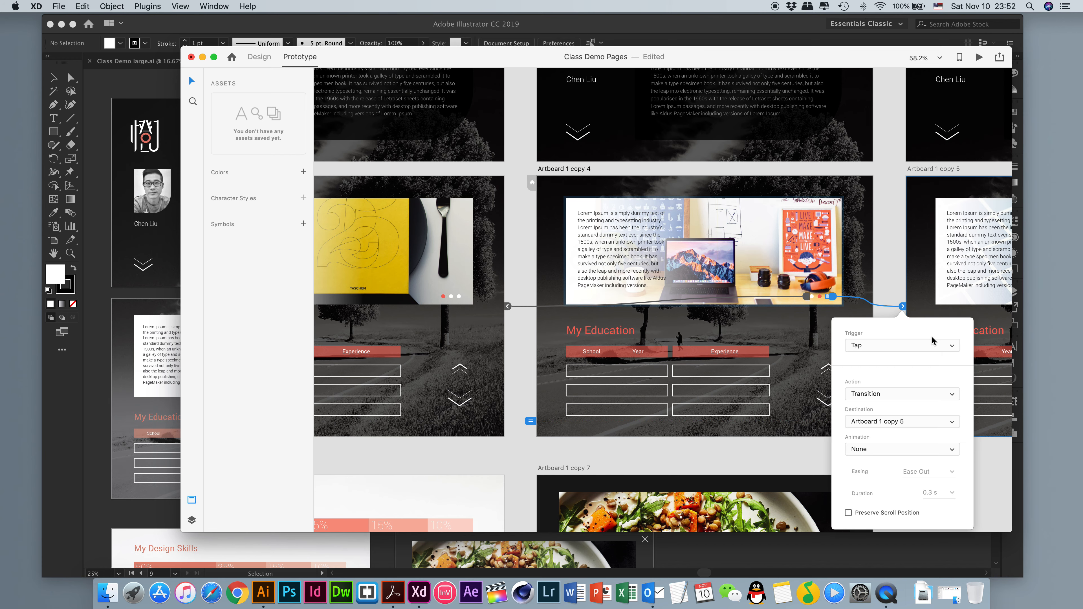
- Link the first carousel dot on Artboard 1 copy 5 to Artboard 1 copy with a Tap transition and animation None
{"action": "scroll", "coordinate": [941, 313], "scroll_direction": "right", "scroll_amount": 5}
{"action": "left_click", "coordinate": [911, 298]}
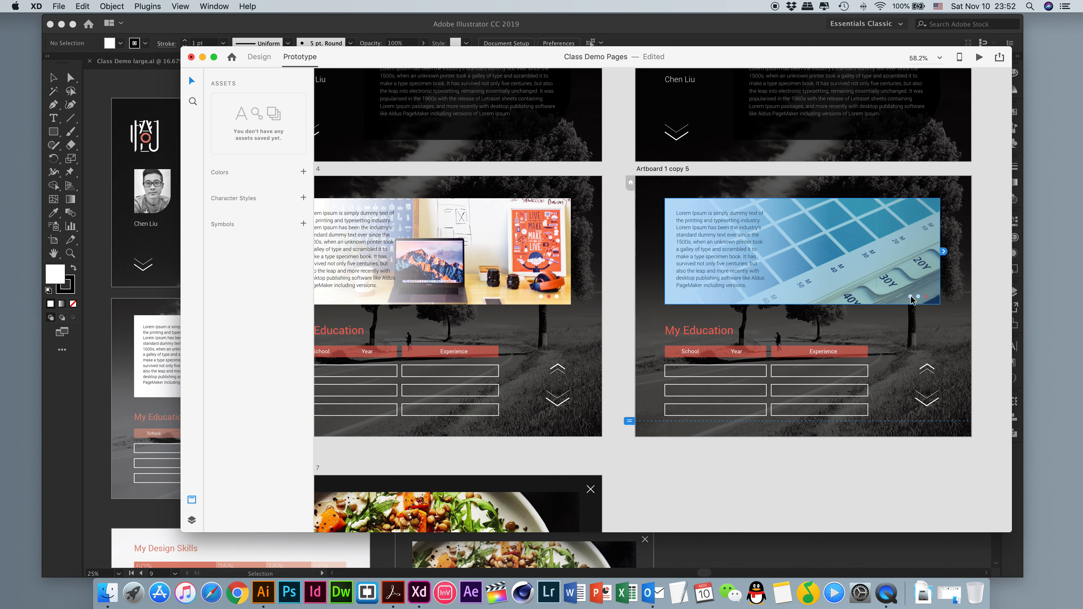
{"action": "left_click", "coordinate": [910, 299]}
{"action": "left_click_drag", "start_coordinate": [914, 298], "coordinate": [753, 300]}
{"action": "scroll", "coordinate": [835, 343], "scroll_direction": "left", "scroll_amount": 5}
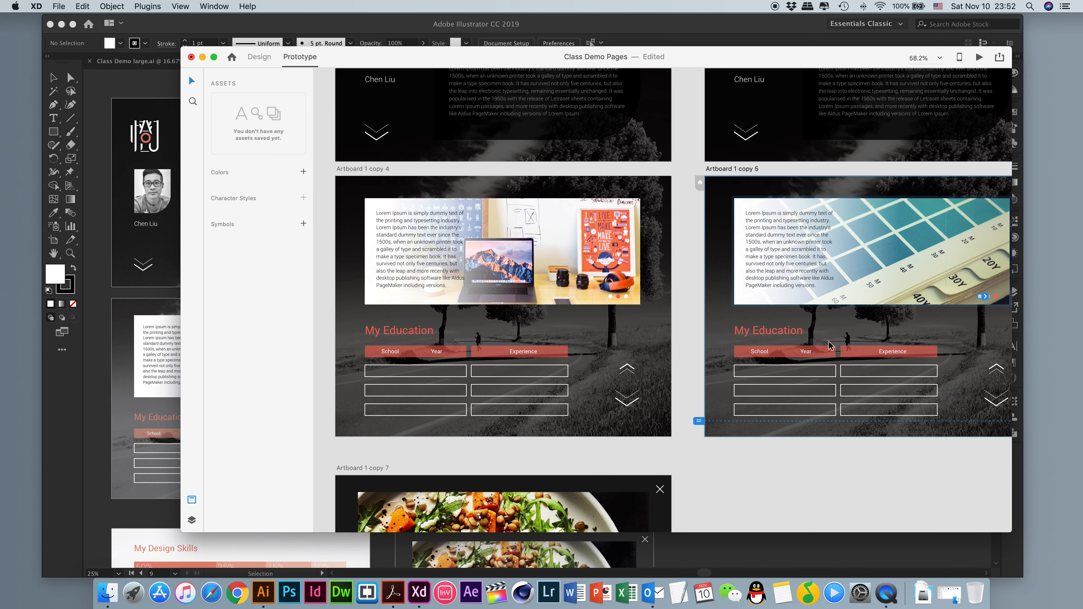
{"action": "scroll", "coordinate": [979, 315], "scroll_direction": "right", "scroll_amount": 1}
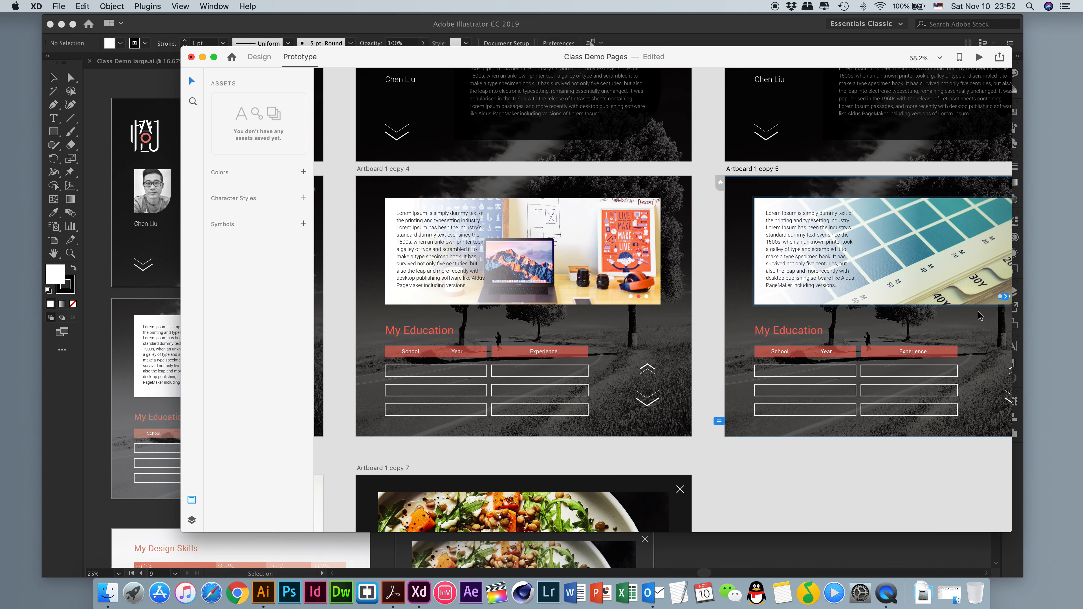
{"action": "key", "text": "super+minus"}
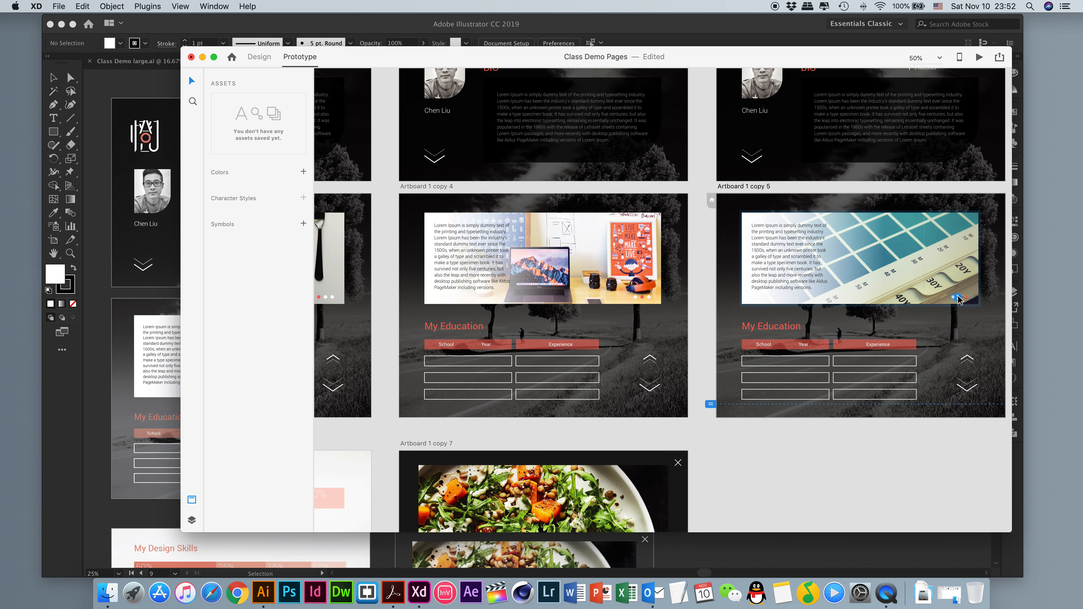
{"action": "left_click_drag", "start_coordinate": [957, 297], "coordinate": [375, 305]}
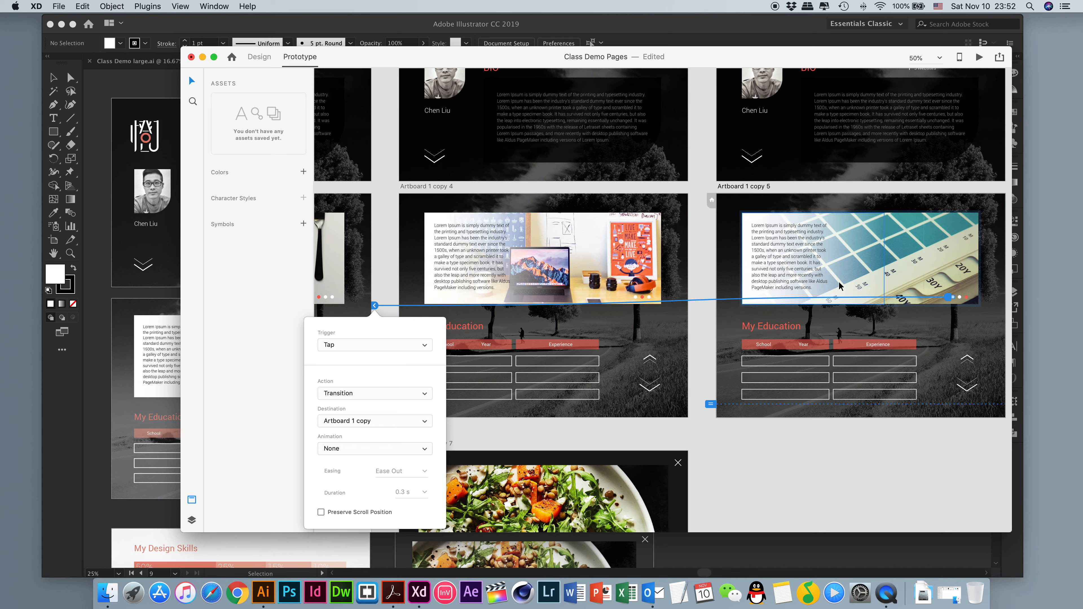
- Link the second carousel dot on Artboard 1 copy 5 to Artboard 1 copy 4 with a Tap transition and animation None
{"action": "left_click", "coordinate": [965, 298]}
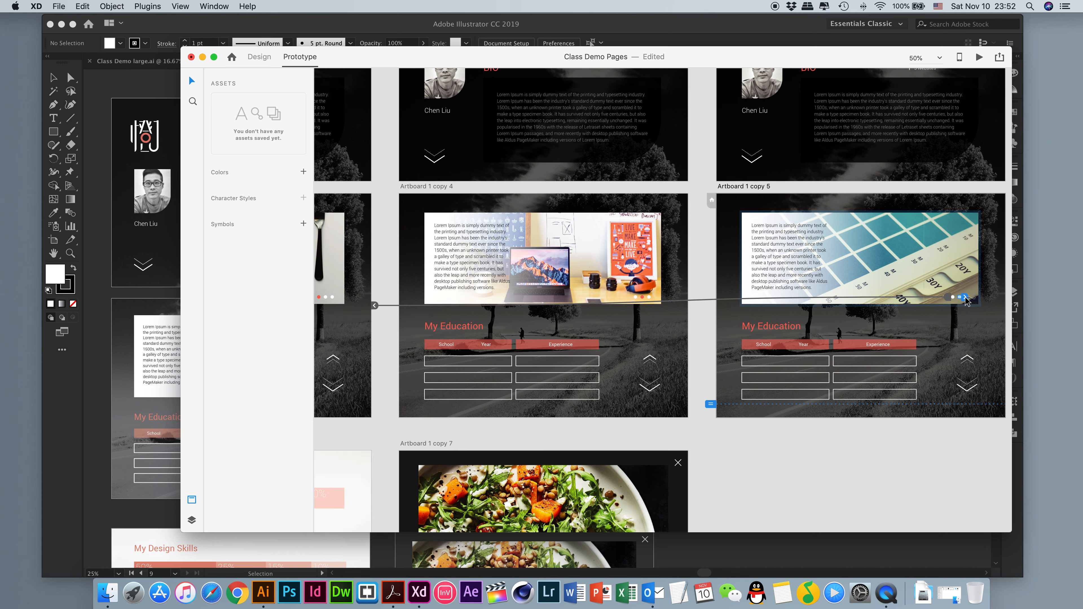
{"action": "left_click_drag", "start_coordinate": [965, 299], "coordinate": [703, 249]}
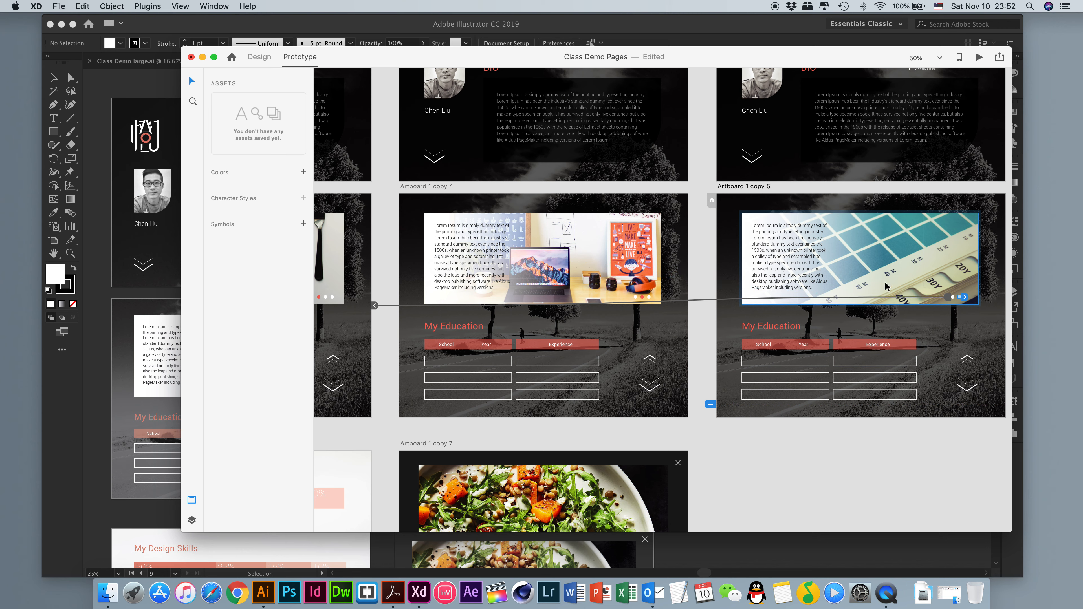
{"action": "left_click_drag", "start_coordinate": [964, 298], "coordinate": [687, 285]}
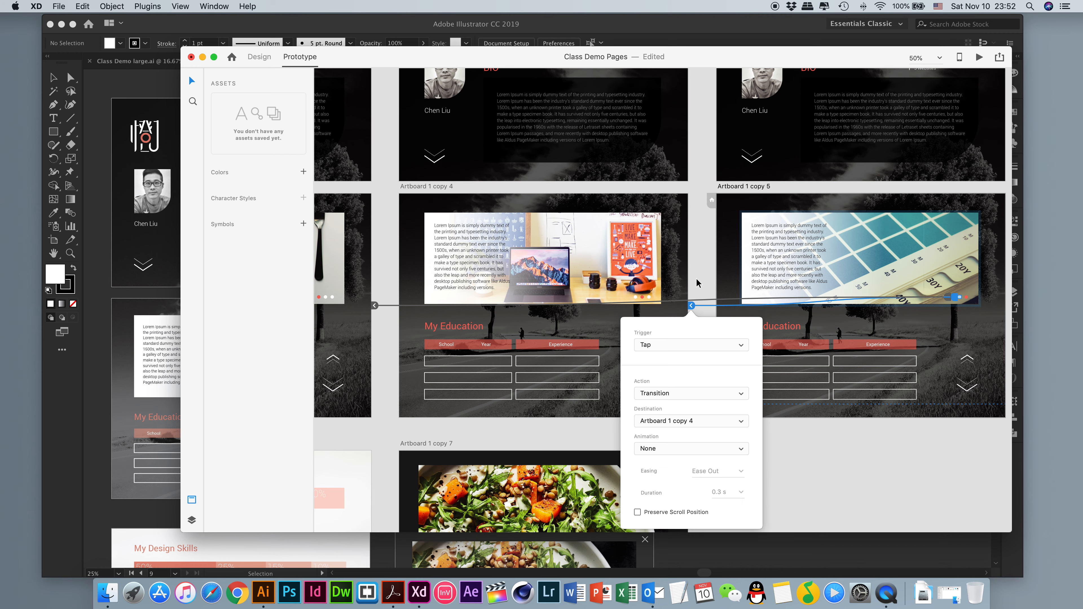
{"action": "left_click", "coordinate": [697, 280]}
{"action": "scroll", "coordinate": [715, 294], "scroll_direction": "left", "scroll_amount": 10}
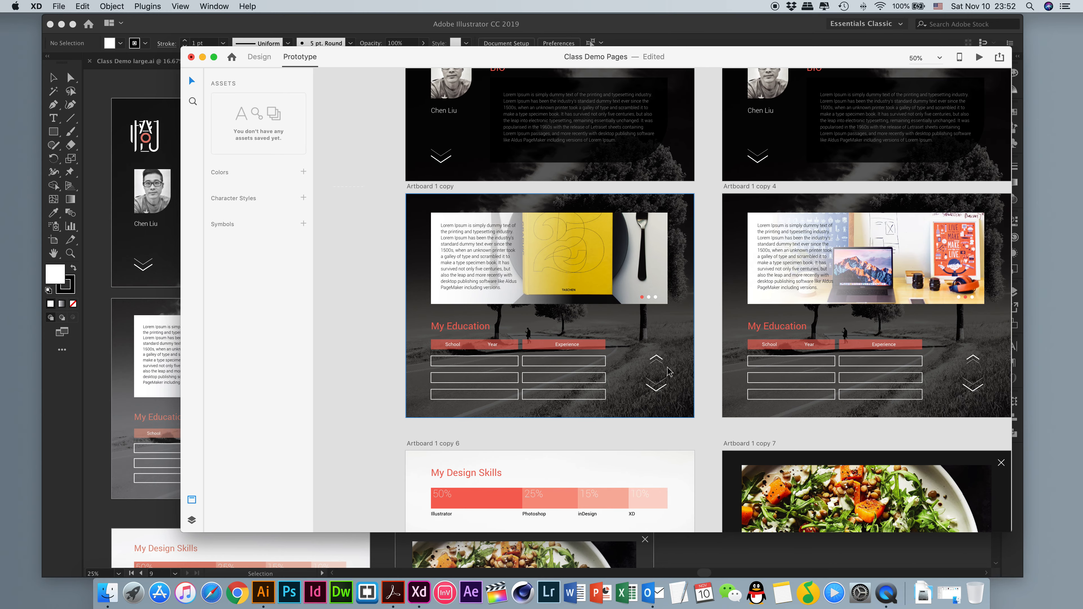
- Link the down arrow on Artboard 1 copy to Artboard 1 copy 6 with a Tap transition and Slide Up animation
{"action": "left_click", "coordinate": [660, 390]}
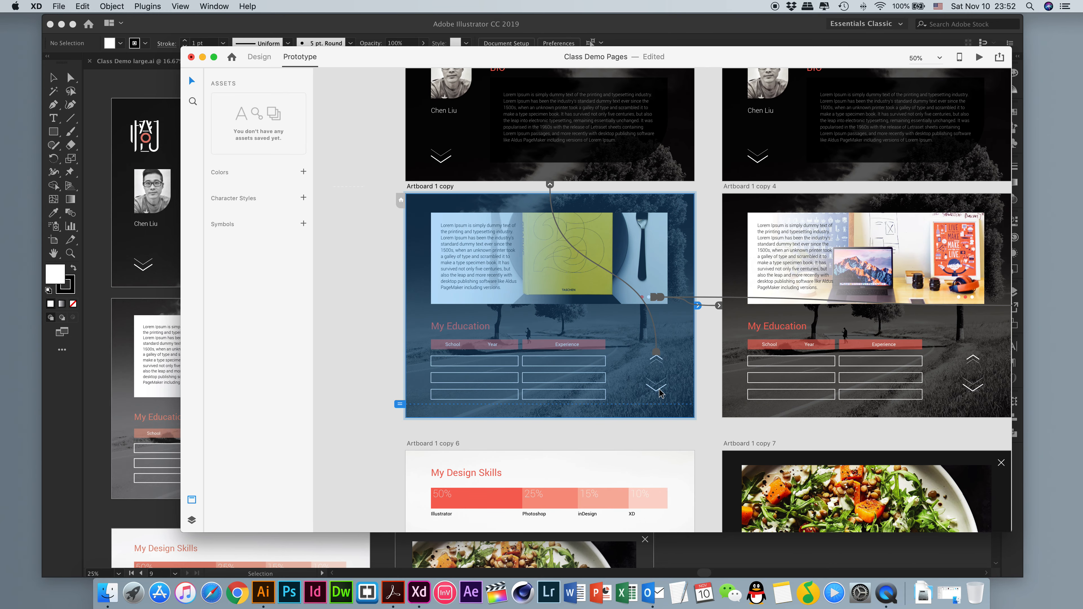
{"action": "left_click", "coordinate": [660, 390]}
{"action": "left_click", "coordinate": [660, 390]}
{"action": "left_click", "coordinate": [657, 391]}
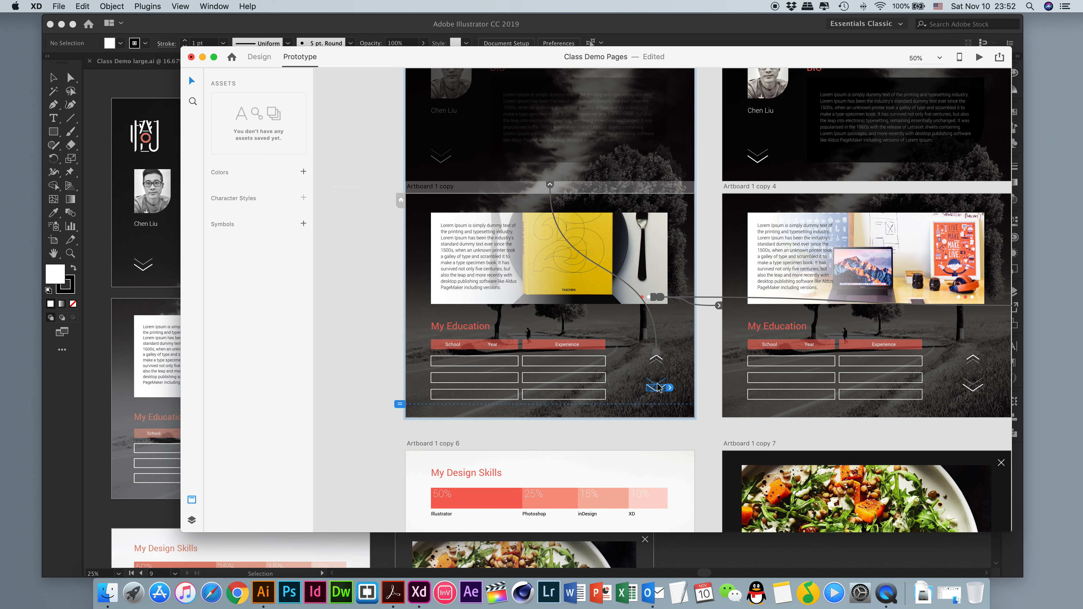
{"action": "scroll", "coordinate": [661, 387], "scroll_direction": "down", "scroll_amount": 5}
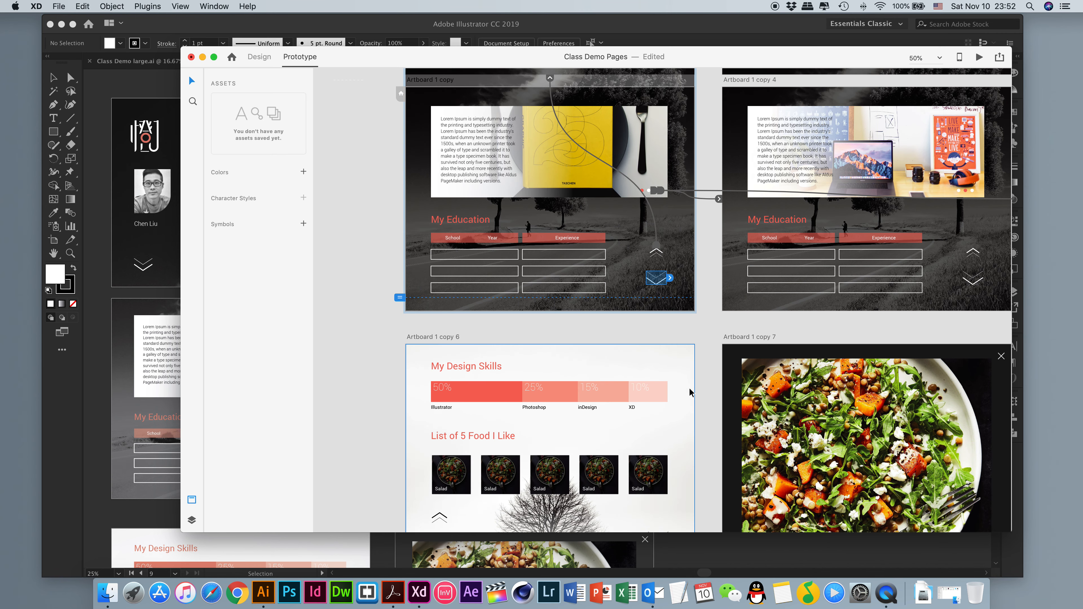
{"action": "left_click_drag", "start_coordinate": [673, 265], "coordinate": [672, 337]}
{"action": "scroll", "coordinate": [725, 341], "scroll_direction": "down", "scroll_amount": 4}
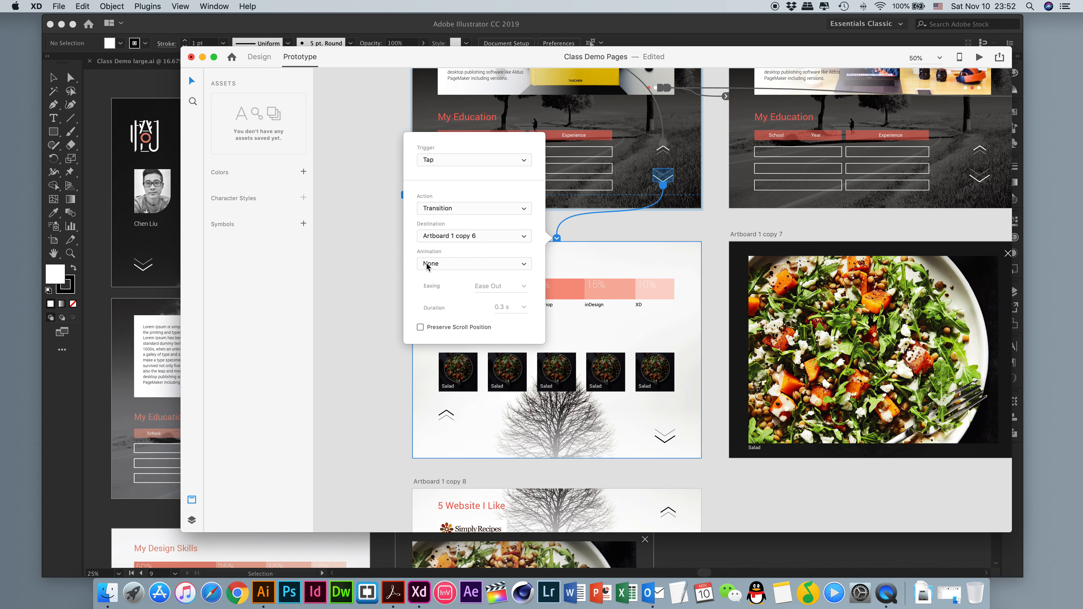
{"action": "left_click", "coordinate": [455, 264]}
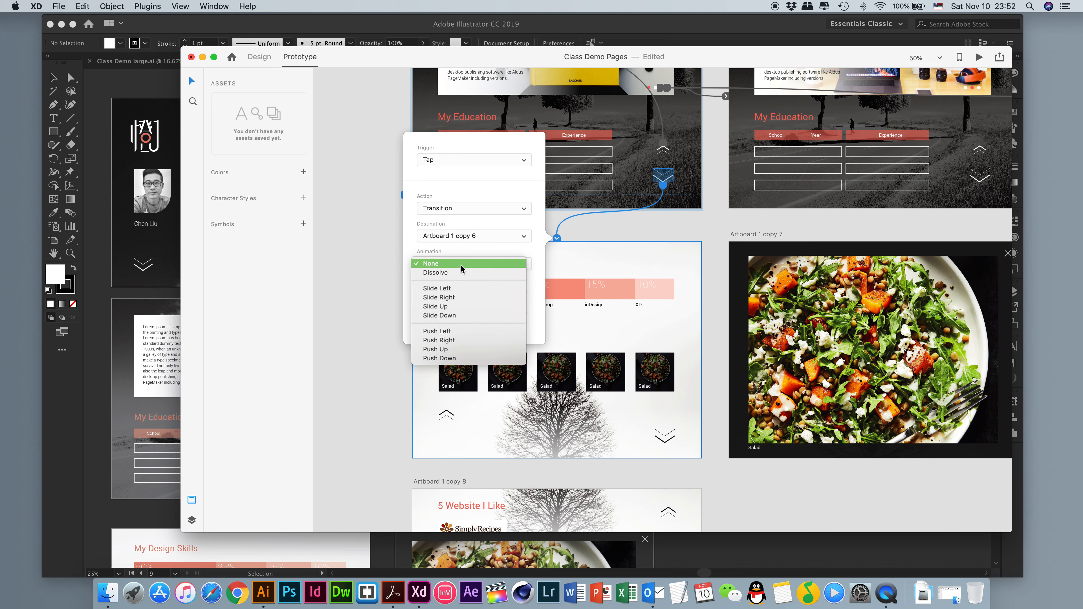
{"action": "left_click", "coordinate": [469, 306]}
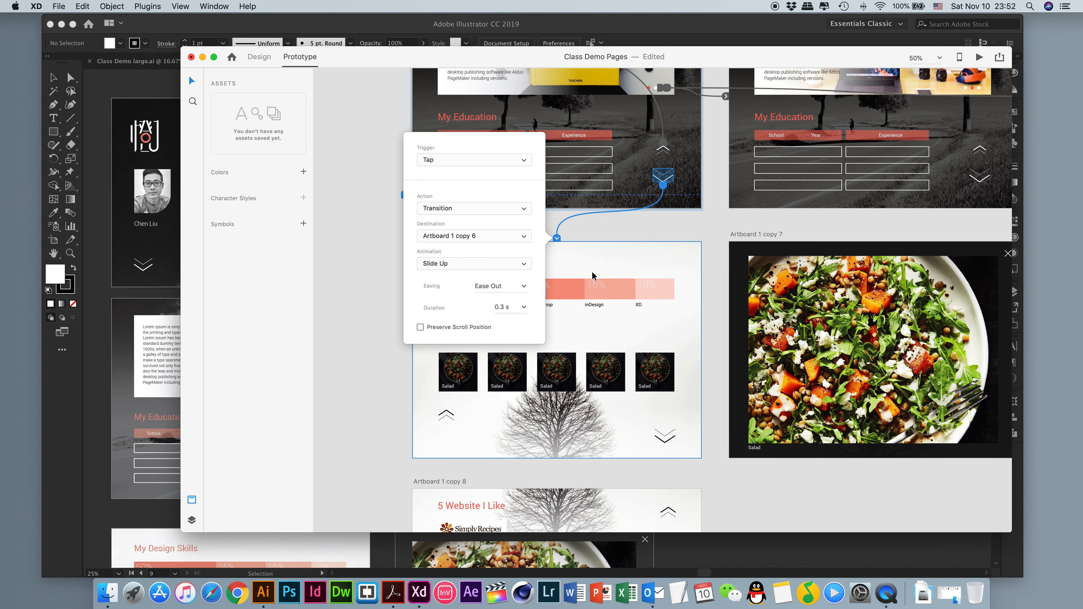
{"action": "left_click", "coordinate": [669, 217]}
- Link the up arrow on Artboard 1 copy 6 to Artboard 1 copy with a Tap transition and Slide Down animation
{"action": "scroll", "coordinate": [705, 228], "scroll_direction": "right", "scroll_amount": 3}
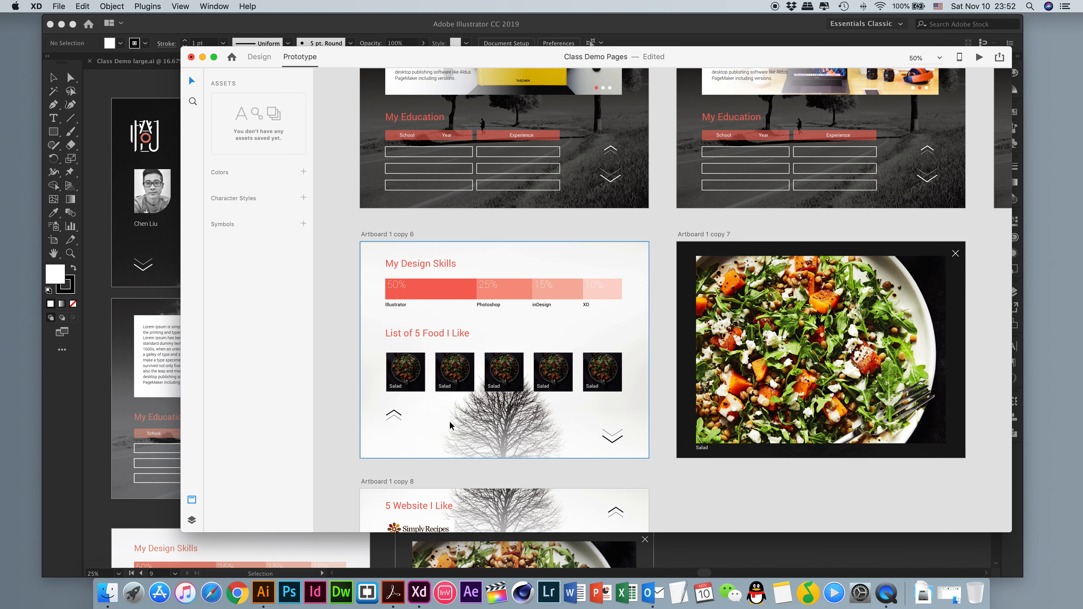
{"action": "left_click", "coordinate": [398, 418]}
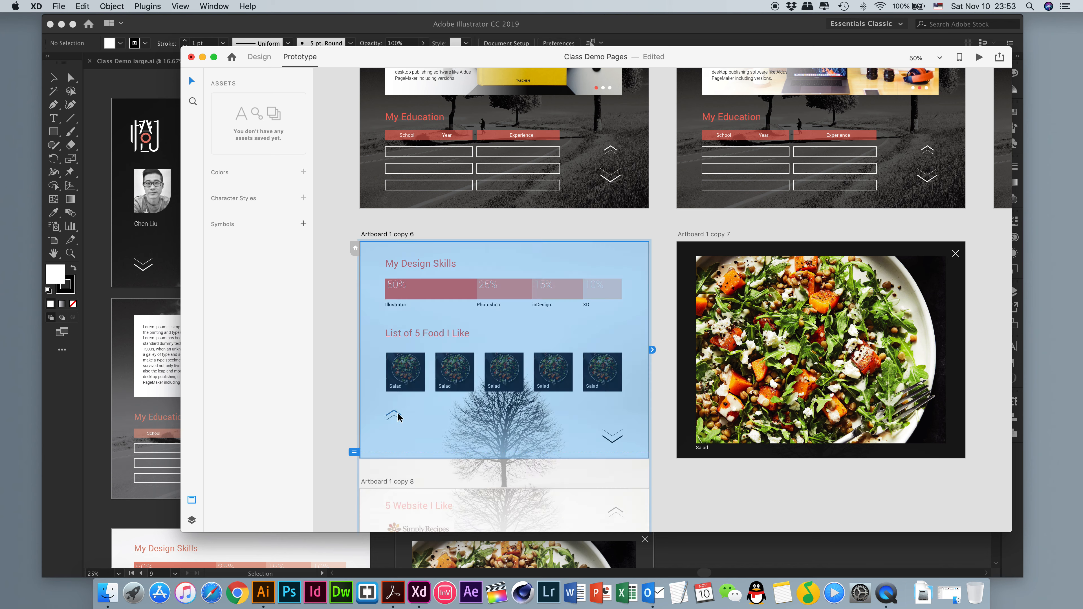
{"action": "left_click", "coordinate": [395, 416]}
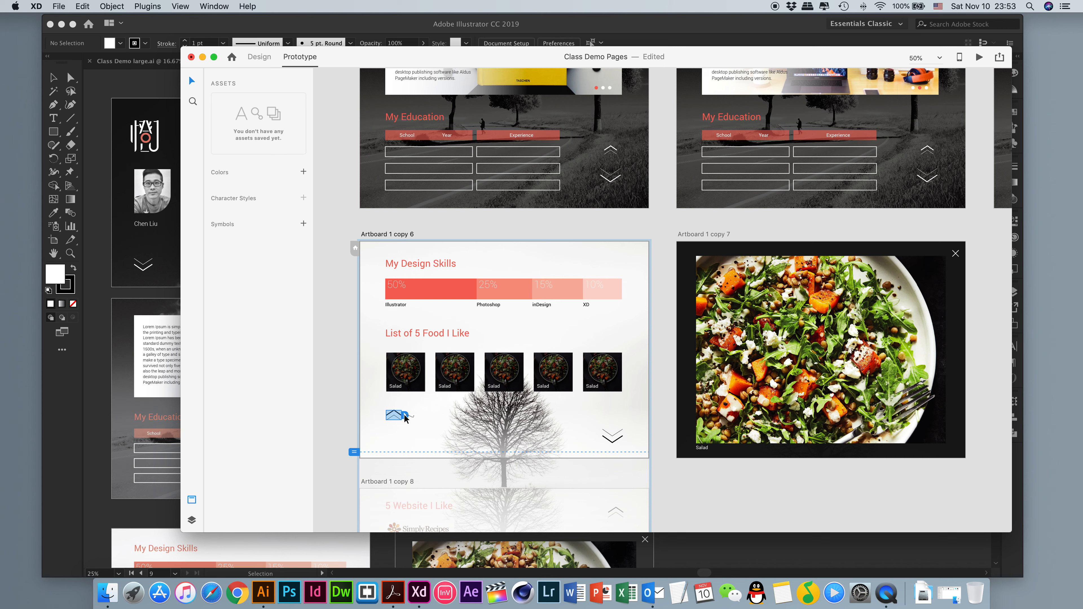
{"action": "left_click_drag", "start_coordinate": [405, 417], "coordinate": [571, 209]}
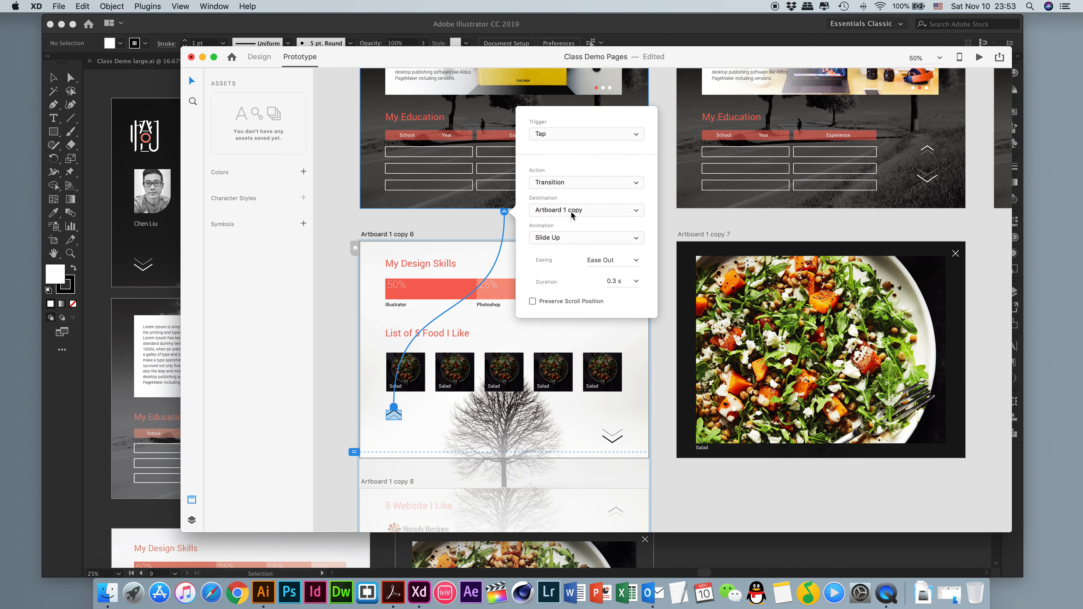
{"action": "left_click", "coordinate": [565, 240]}
{"action": "left_click", "coordinate": [566, 248]}
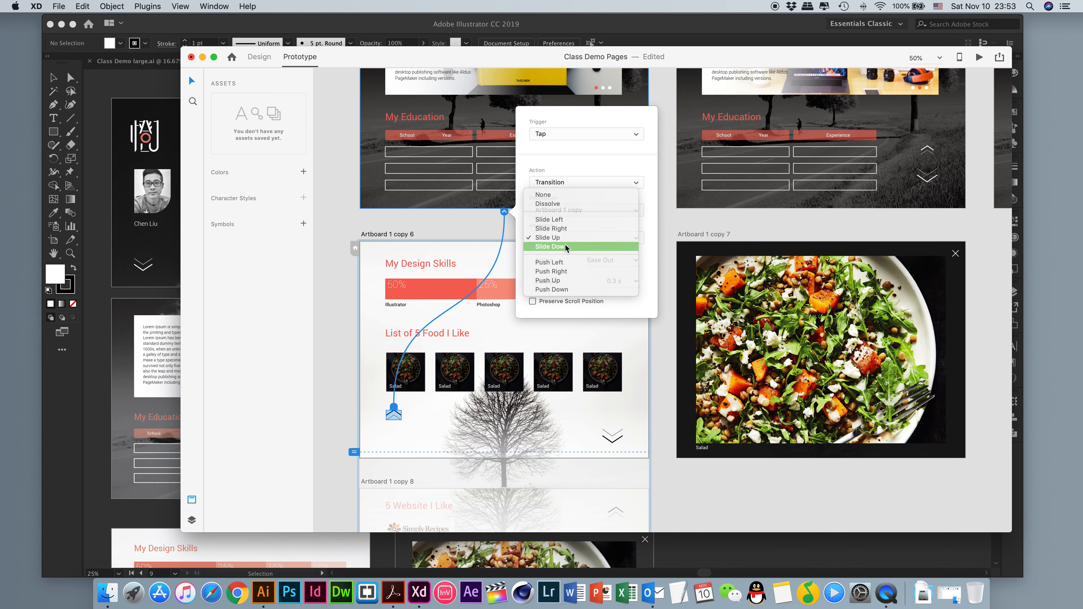
{"action": "left_click", "coordinate": [665, 237]}
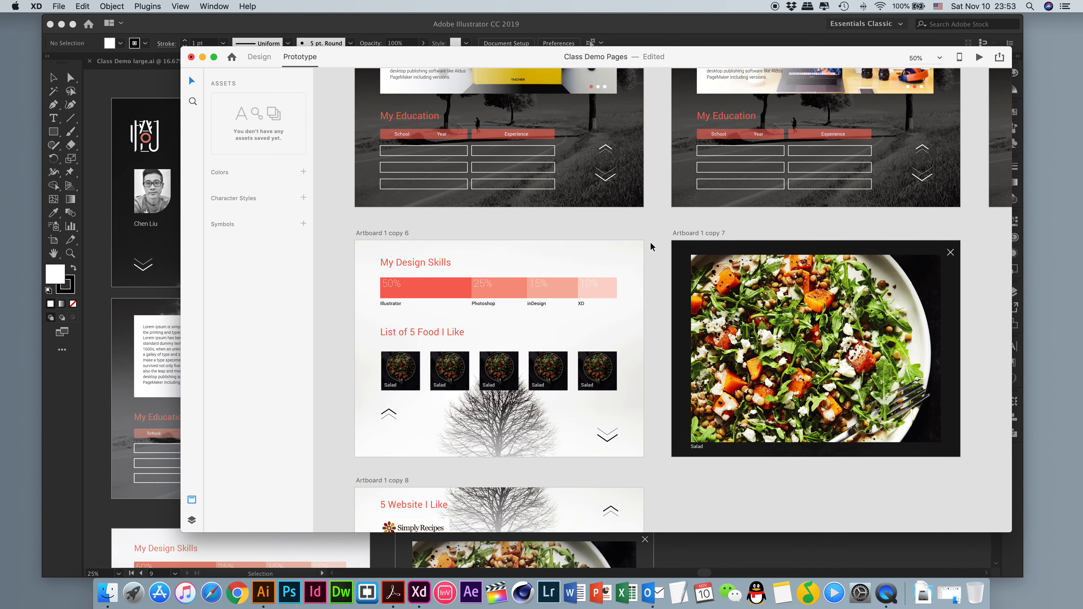
- Link the up arrow on Artboard 1 copy 4 to Artboard 1 with a Tap transition
{"action": "scroll", "coordinate": [659, 241], "scroll_direction": "right", "scroll_amount": 10}
{"action": "scroll", "coordinate": [659, 241], "scroll_direction": "up", "scroll_amount": 5}
{"action": "scroll", "coordinate": [651, 246], "scroll_direction": "right", "scroll_amount": 3}
{"action": "scroll", "coordinate": [651, 247], "scroll_direction": "up", "scroll_amount": 3}
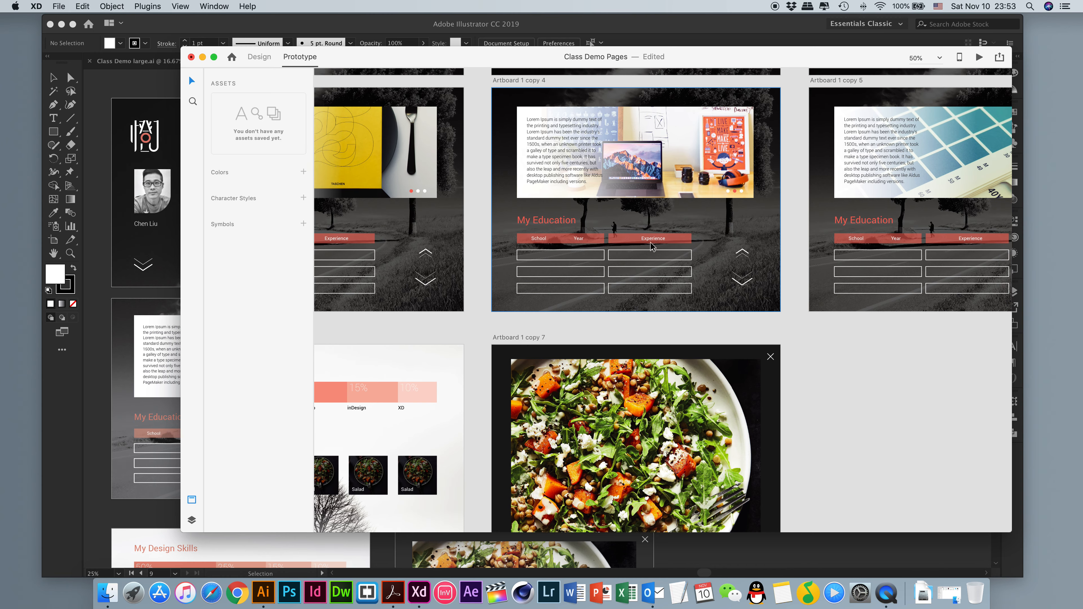
{"action": "left_click", "coordinate": [742, 261]}
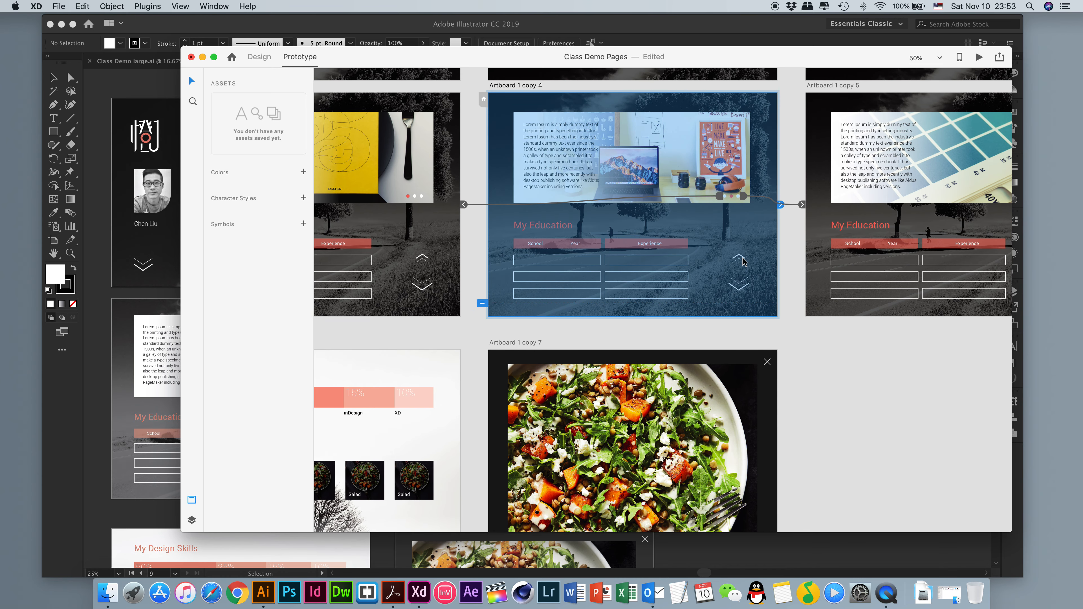
{"action": "left_click", "coordinate": [742, 261]}
{"action": "left_click", "coordinate": [741, 261], "text": "shift"}
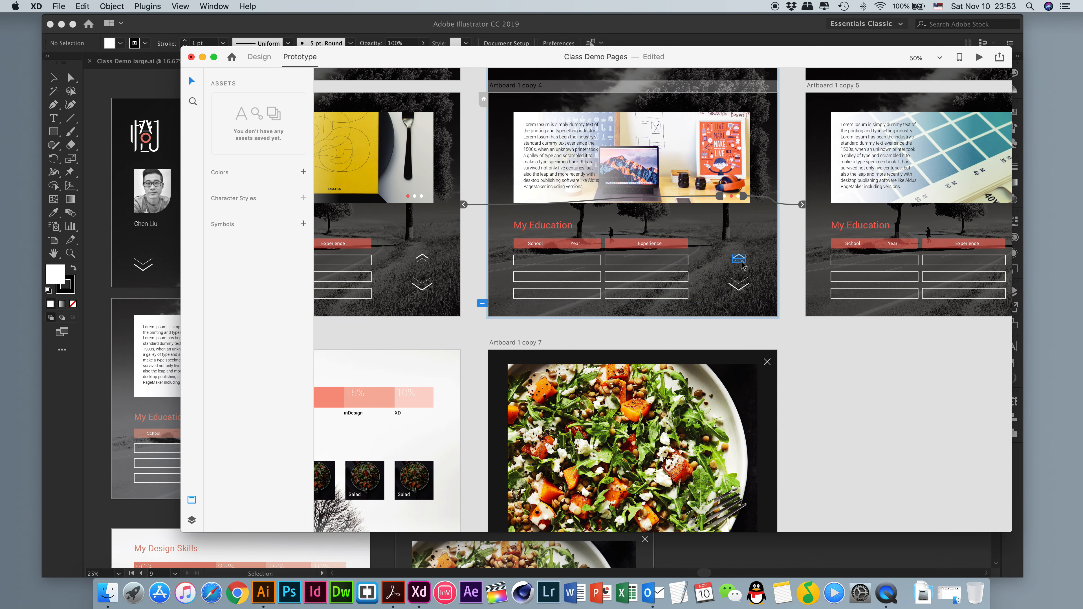
{"action": "scroll", "coordinate": [744, 277], "scroll_direction": "up", "scroll_amount": 5}
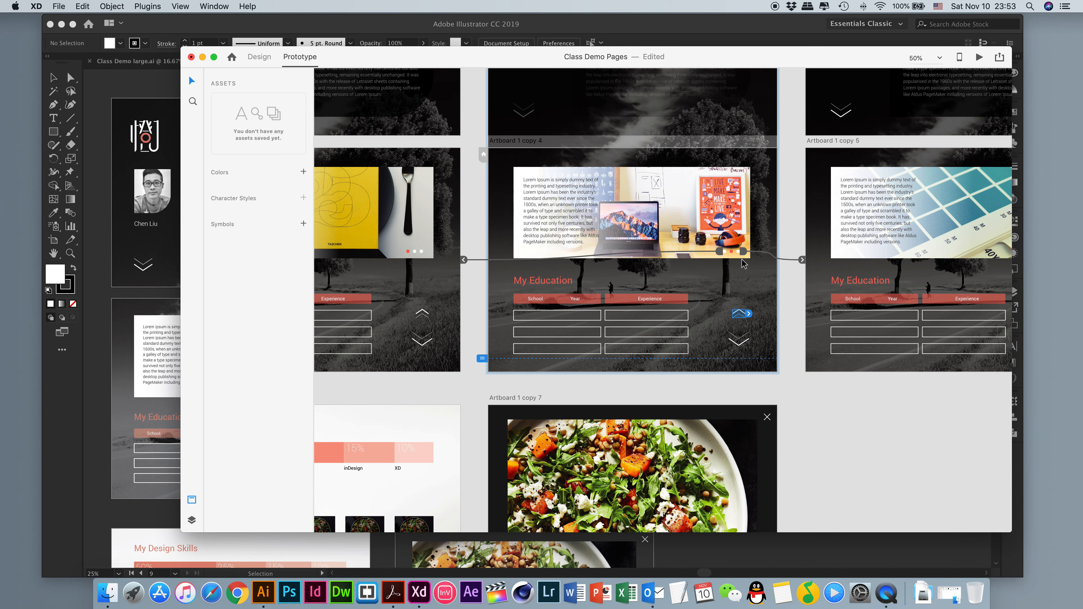
{"action": "scroll", "coordinate": [747, 301], "scroll_direction": "up", "scroll_amount": 2}
{"action": "scroll", "coordinate": [747, 300], "scroll_direction": "left", "scroll_amount": 3}
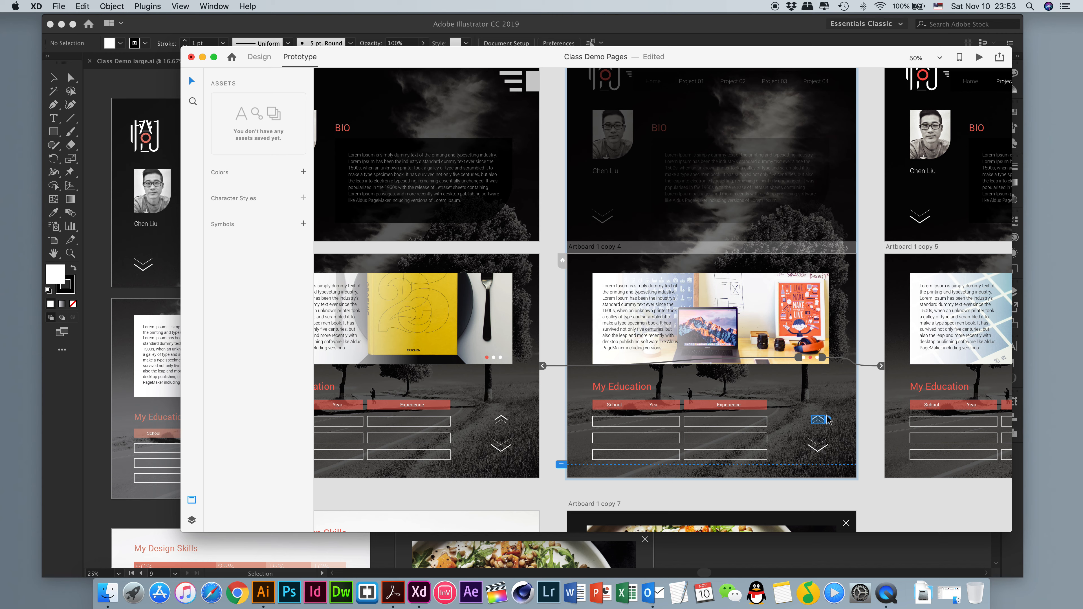
{"action": "left_click_drag", "start_coordinate": [827, 420], "coordinate": [540, 228]}
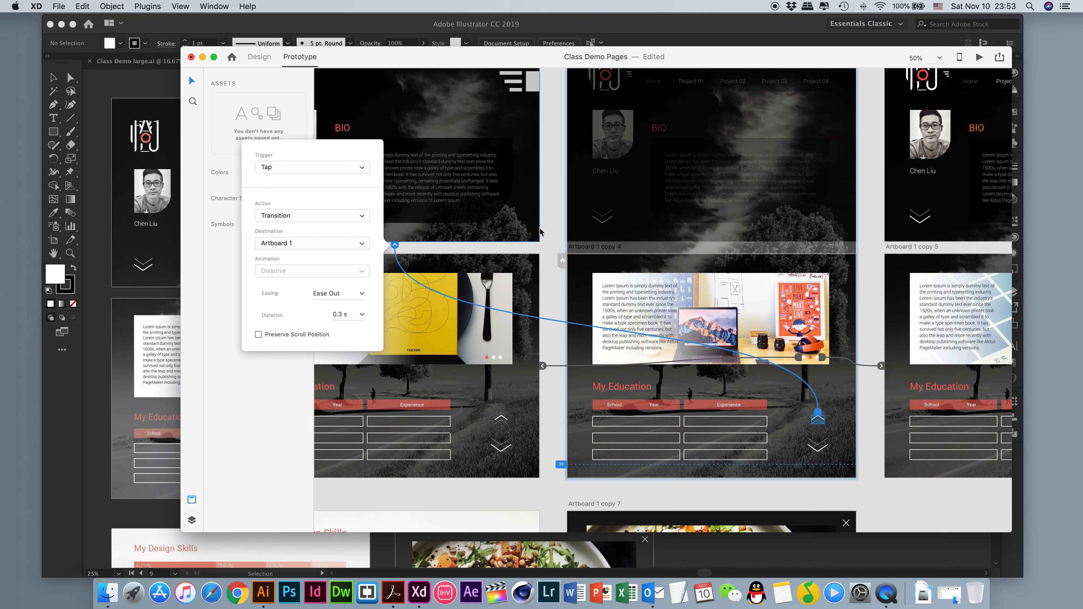
{"action": "left_click", "coordinate": [875, 432]}
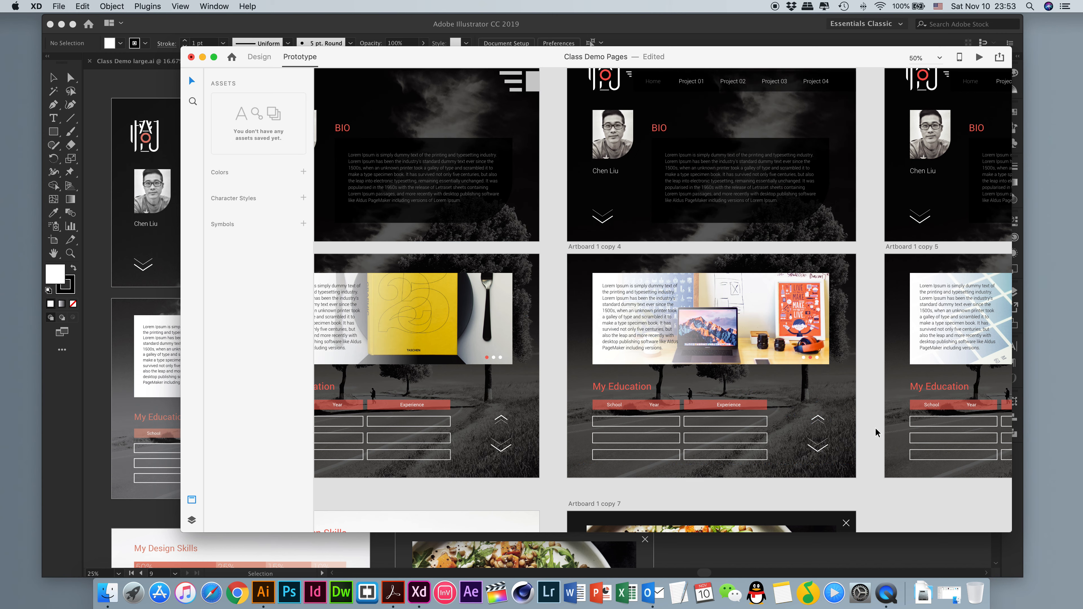
- Link the down arrow on Artboard 1 copy 4 to Artboard 1 copy 6 with the Slide Up animation
{"action": "scroll", "coordinate": [871, 431], "scroll_direction": "down", "scroll_amount": 4}
{"action": "left_click", "coordinate": [815, 358]}
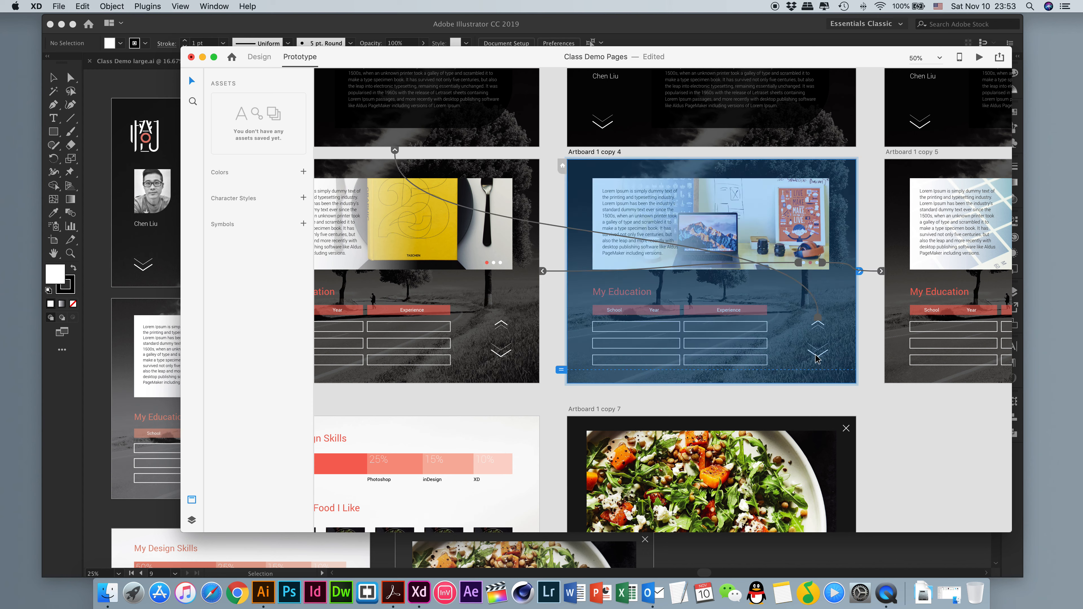
{"action": "double_click", "coordinate": [816, 357]}
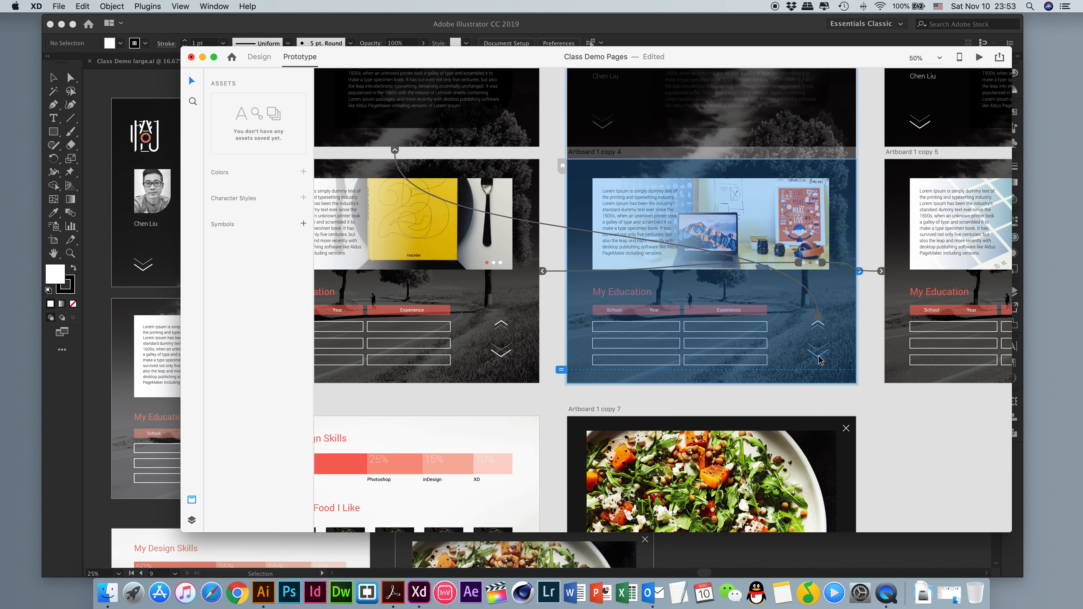
{"action": "left_click", "coordinate": [818, 357]}
{"action": "left_click", "coordinate": [819, 349], "text": "shift"}
{"action": "left_click_drag", "start_coordinate": [818, 359], "coordinate": [405, 439]}
{"action": "left_click", "coordinate": [297, 435]}
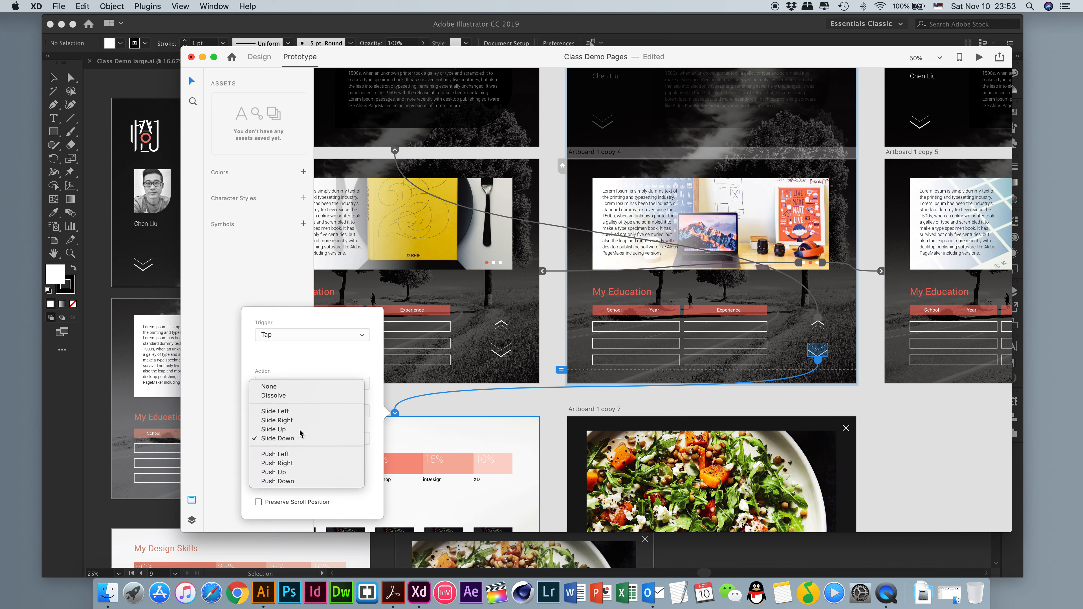
{"action": "left_click", "coordinate": [298, 429]}
- Group the up arrow on Artboard 1 copy 5 and link it to Artboard 1
{"action": "scroll", "coordinate": [548, 443], "scroll_direction": "down", "scroll_amount": 5}
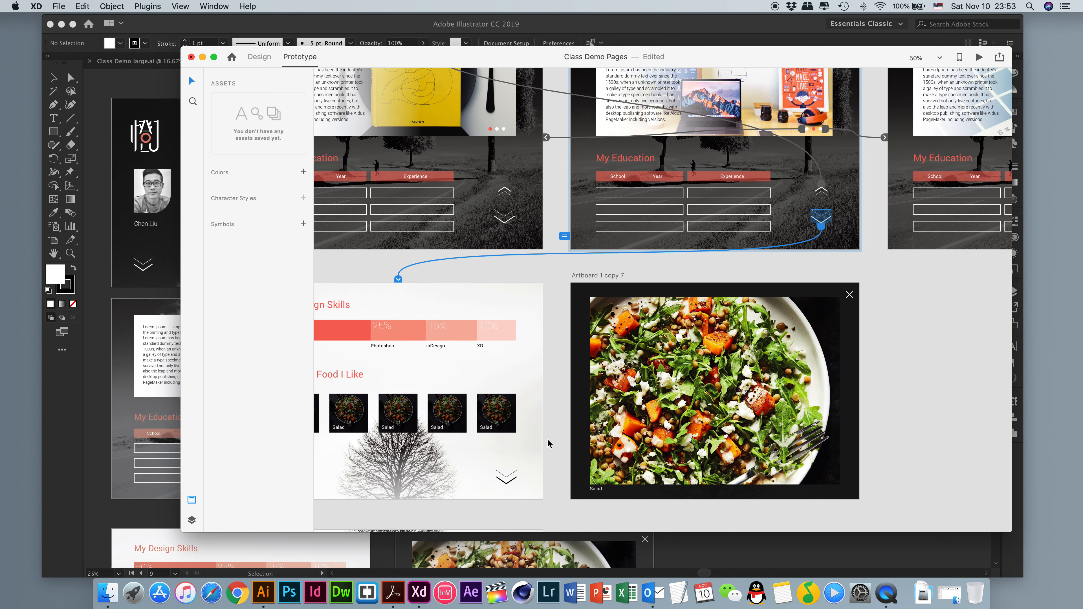
{"action": "scroll", "coordinate": [550, 441], "scroll_direction": "right", "scroll_amount": 5}
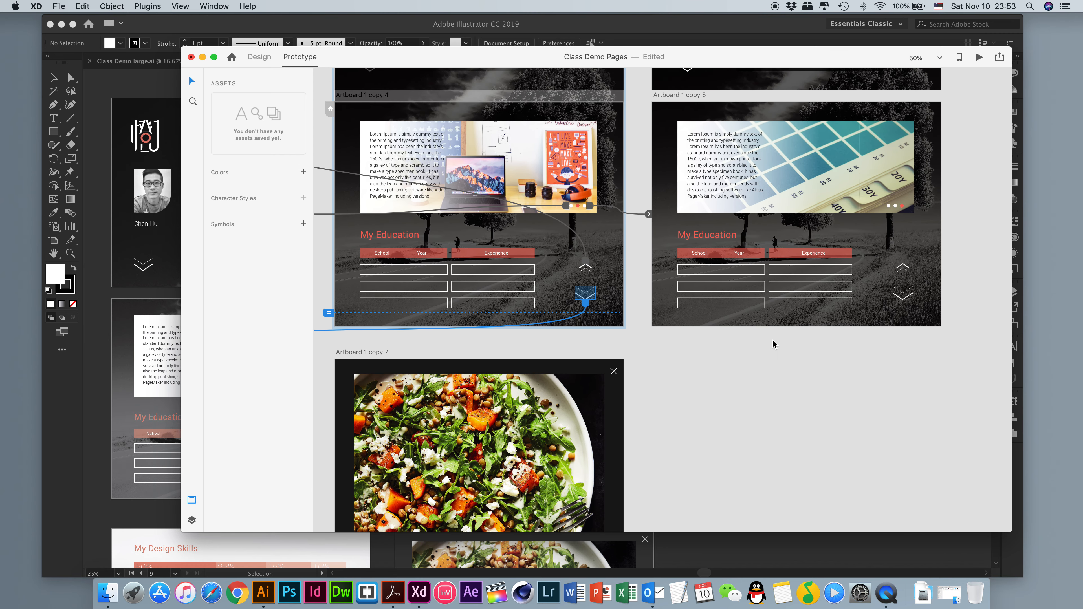
{"action": "scroll", "coordinate": [773, 343], "scroll_direction": "up", "scroll_amount": 4}
{"action": "left_click", "coordinate": [930, 353]}
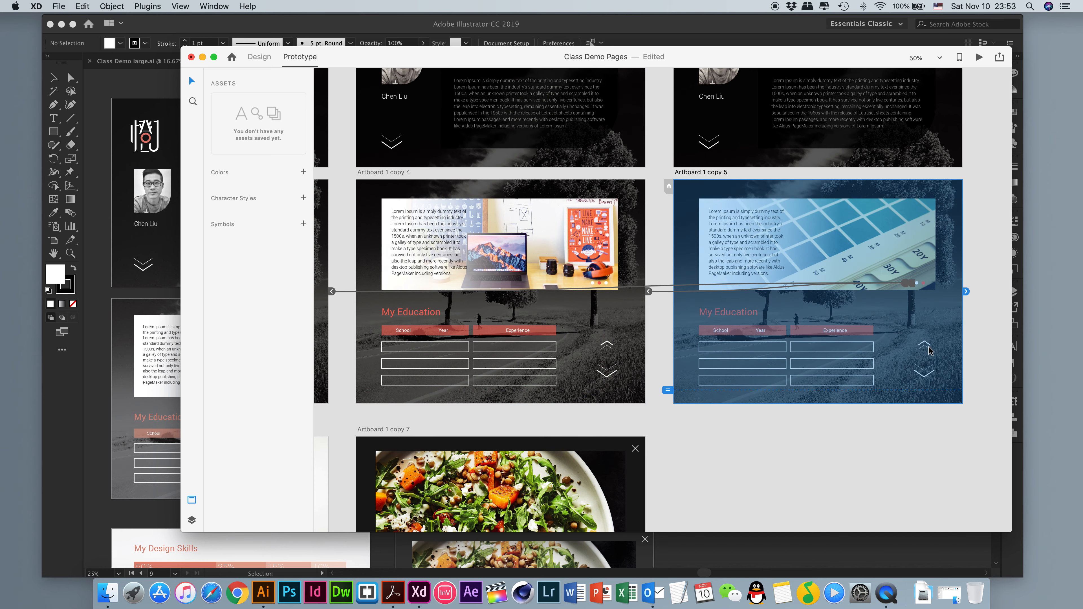
{"action": "left_click", "coordinate": [927, 347]}
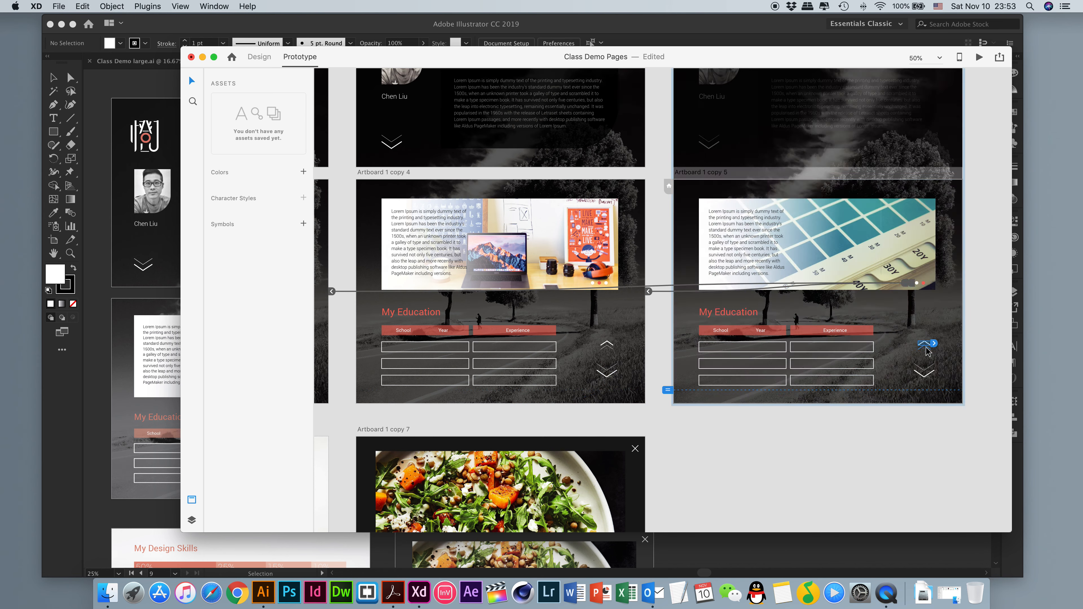
{"action": "key", "text": "super+g"}
{"action": "scroll", "coordinate": [927, 347], "scroll_direction": "left", "scroll_amount": 2}
{"action": "scroll", "coordinate": [926, 347], "scroll_direction": "up", "scroll_amount": 1}
{"action": "left_click_drag", "start_coordinate": [972, 366], "coordinate": [366, 176]}
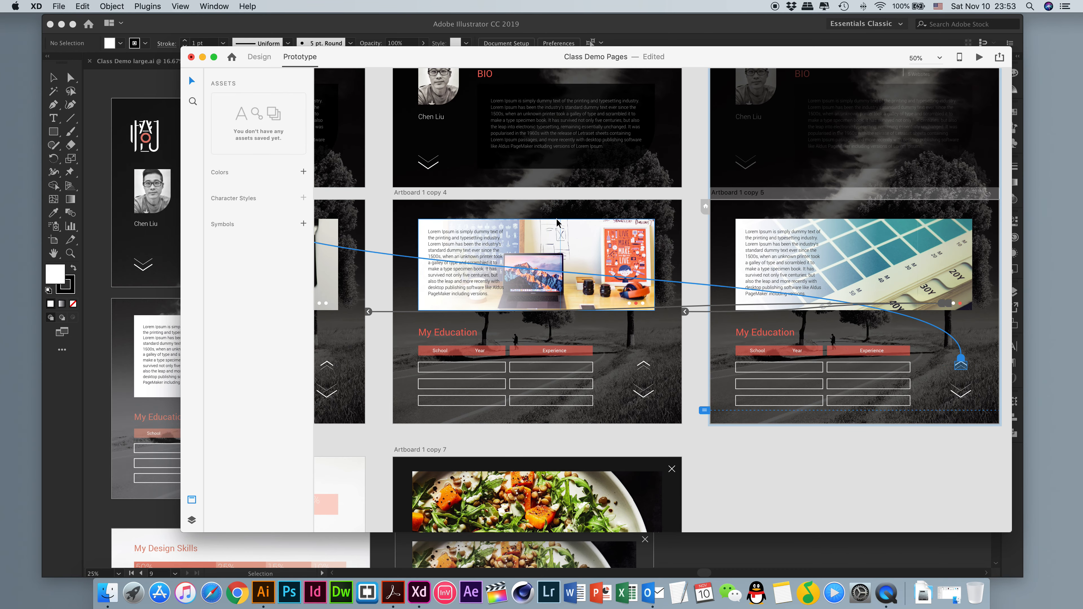
{"action": "scroll", "coordinate": [547, 225], "scroll_direction": "left", "scroll_amount": 4}
{"action": "scroll", "coordinate": [547, 225], "scroll_direction": "up", "scroll_amount": 1}
{"action": "scroll", "coordinate": [546, 225], "scroll_direction": "right", "scroll_amount": 4}
{"action": "scroll", "coordinate": [547, 226], "scroll_direction": "down", "scroll_amount": 1}
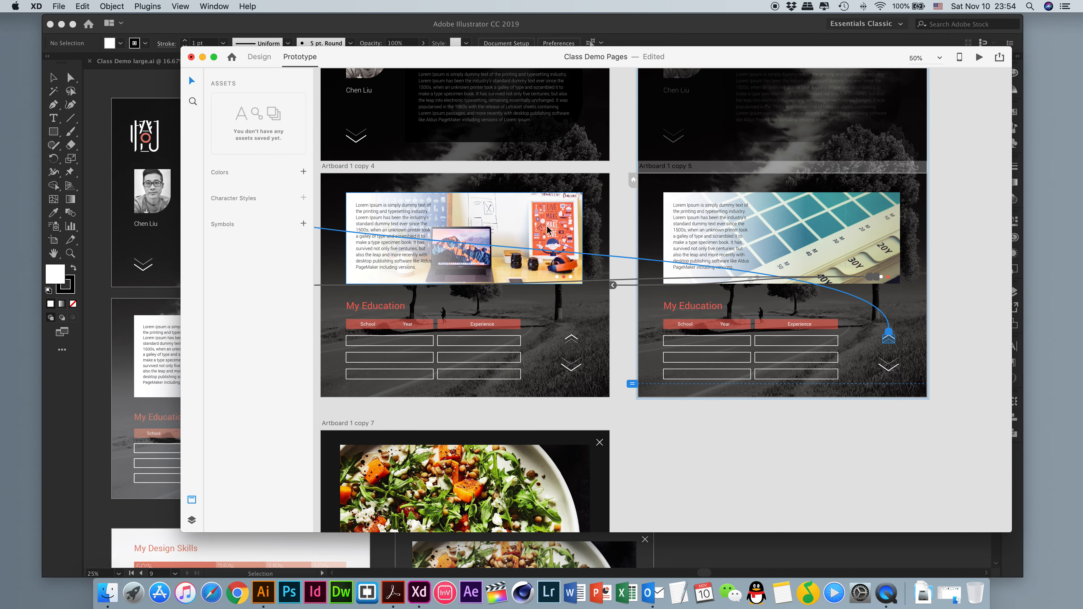
- Link the down arrow on Artboard 1 copy 5 to Artboard 1 copy 6 with a Tap transition and Slide Up animation
{"action": "left_click", "coordinate": [894, 362], "text": "shift"}
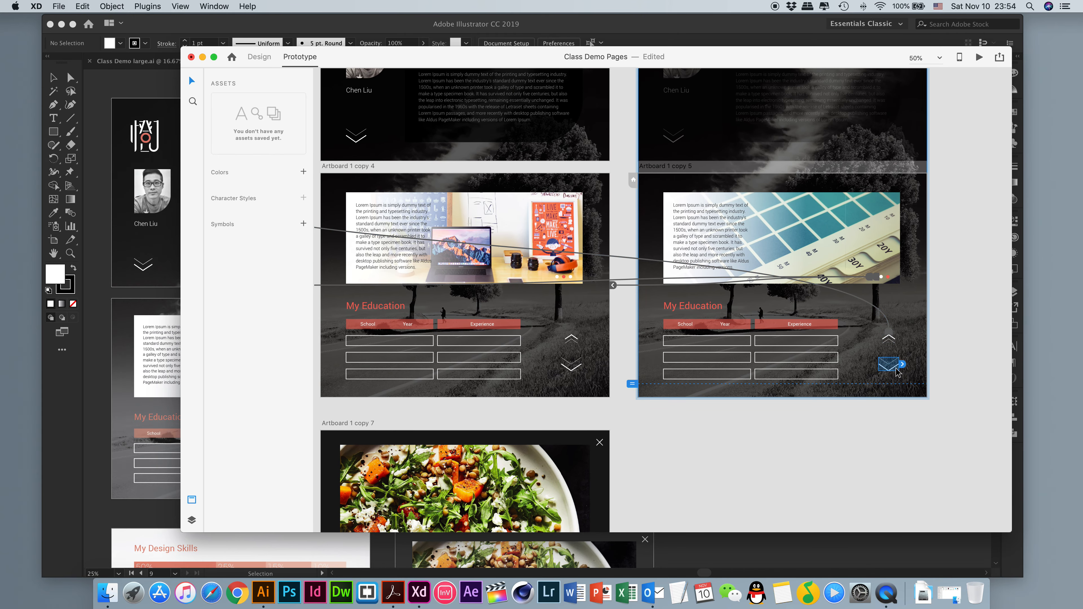
{"action": "scroll", "coordinate": [899, 370], "scroll_direction": "left", "scroll_amount": 2}
{"action": "scroll", "coordinate": [899, 370], "scroll_direction": "down", "scroll_amount": 2}
{"action": "scroll", "coordinate": [1001, 297], "scroll_direction": "left", "scroll_amount": 1}
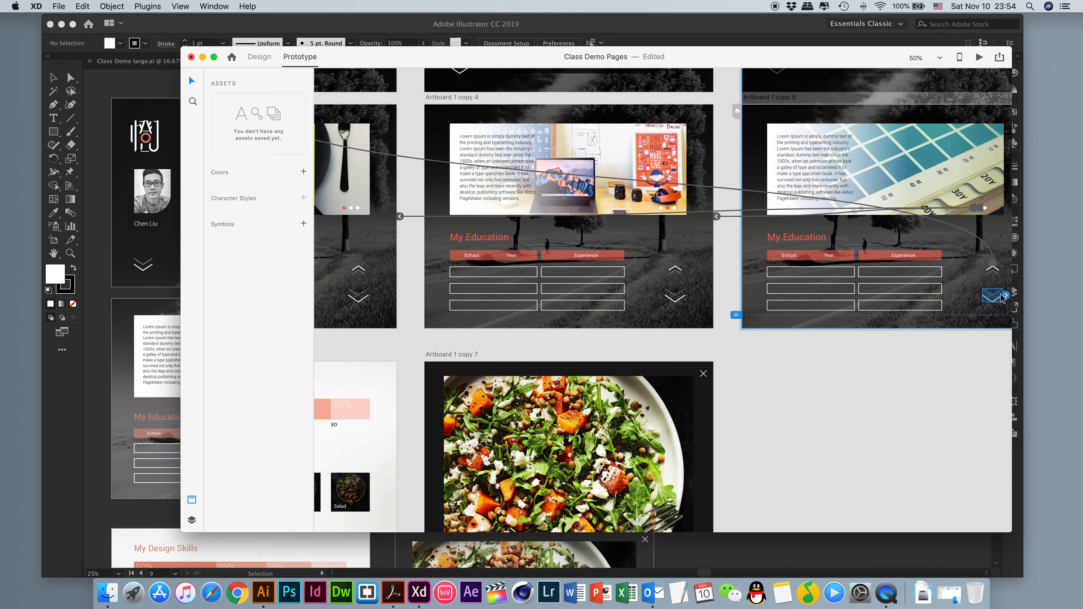
{"action": "left_click_drag", "start_coordinate": [1004, 297], "coordinate": [430, 360]}
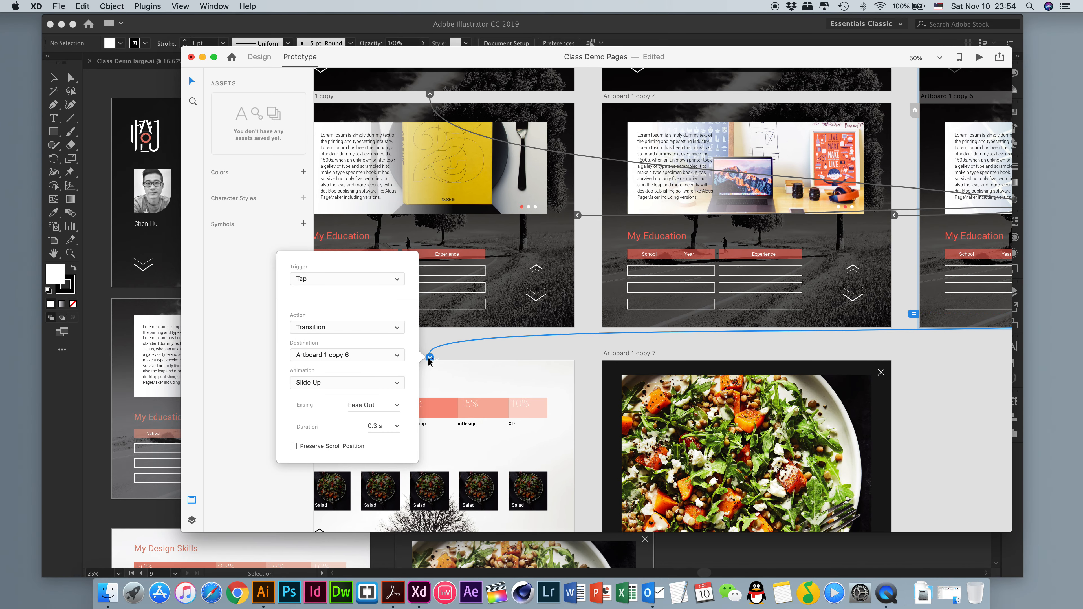
- Switch the animation of Artboard 1 copy 5's down arrow link to Slide Down and back to Slide Up
{"action": "left_click", "coordinate": [400, 383]}
{"action": "left_click", "coordinate": [388, 392]}
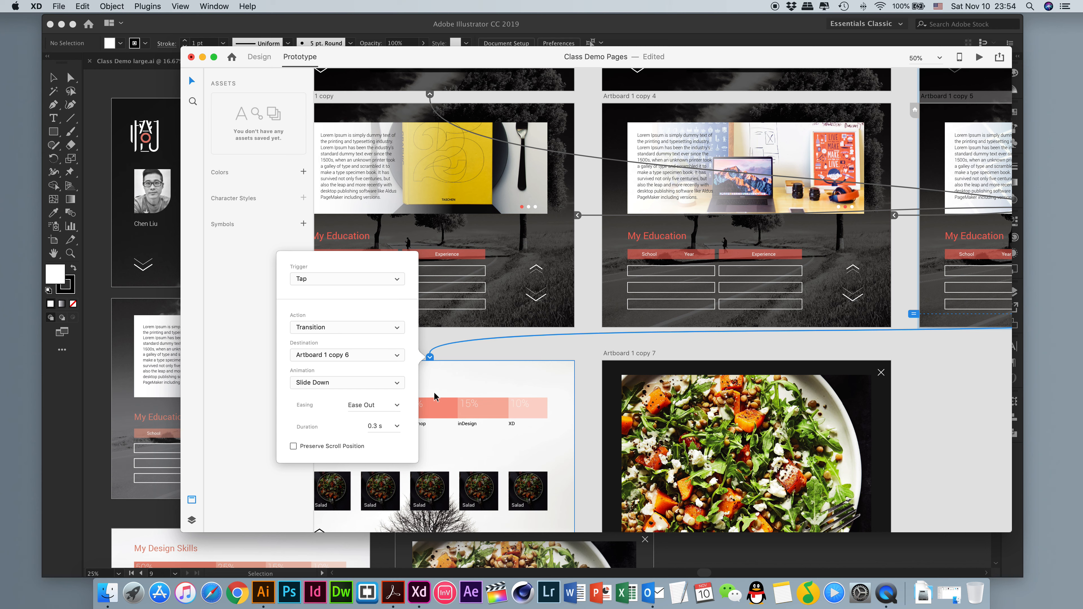
{"action": "left_click", "coordinate": [394, 386]}
{"action": "left_click", "coordinate": [383, 371]}
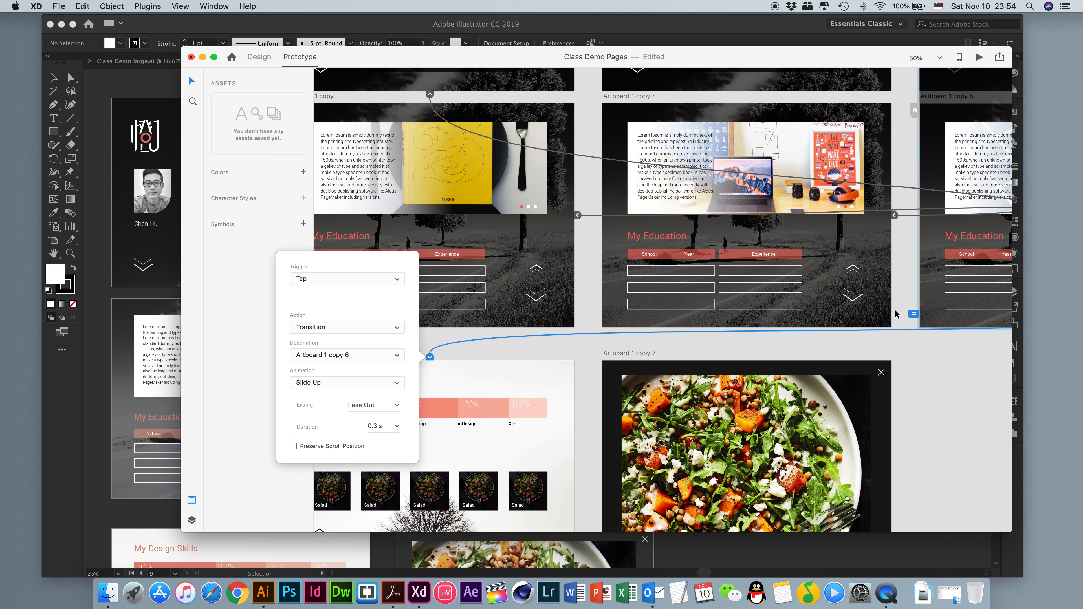
- Check the down arrow links on Artboard 1 copy 4 and Artboard 1 copy
{"action": "scroll", "coordinate": [872, 288], "scroll_direction": "up", "scroll_amount": 1}
{"action": "scroll", "coordinate": [872, 288], "scroll_direction": "right", "scroll_amount": 5}
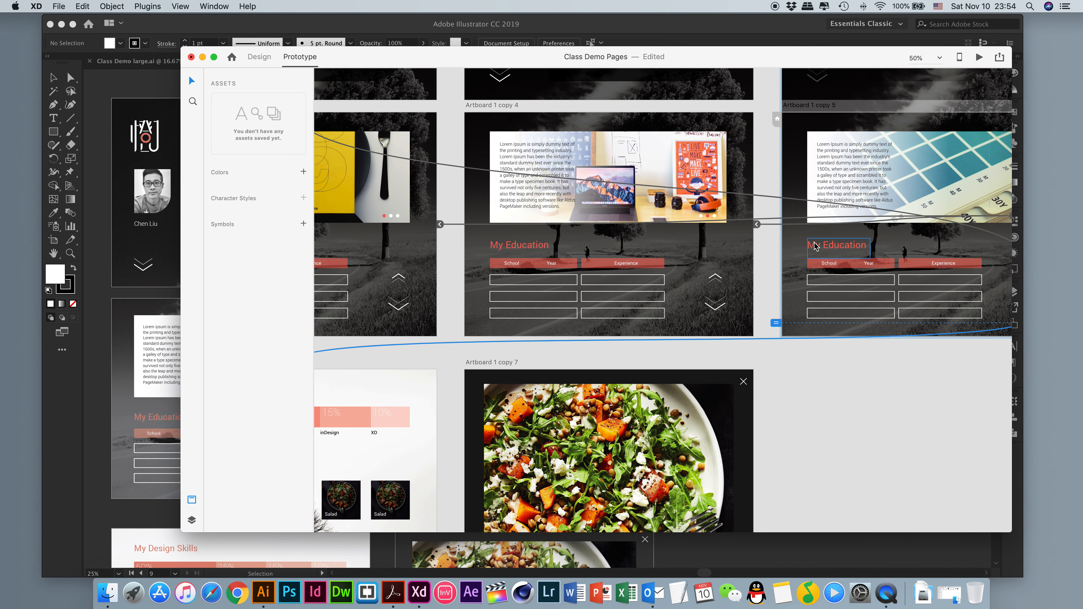
{"action": "left_click", "coordinate": [715, 306]}
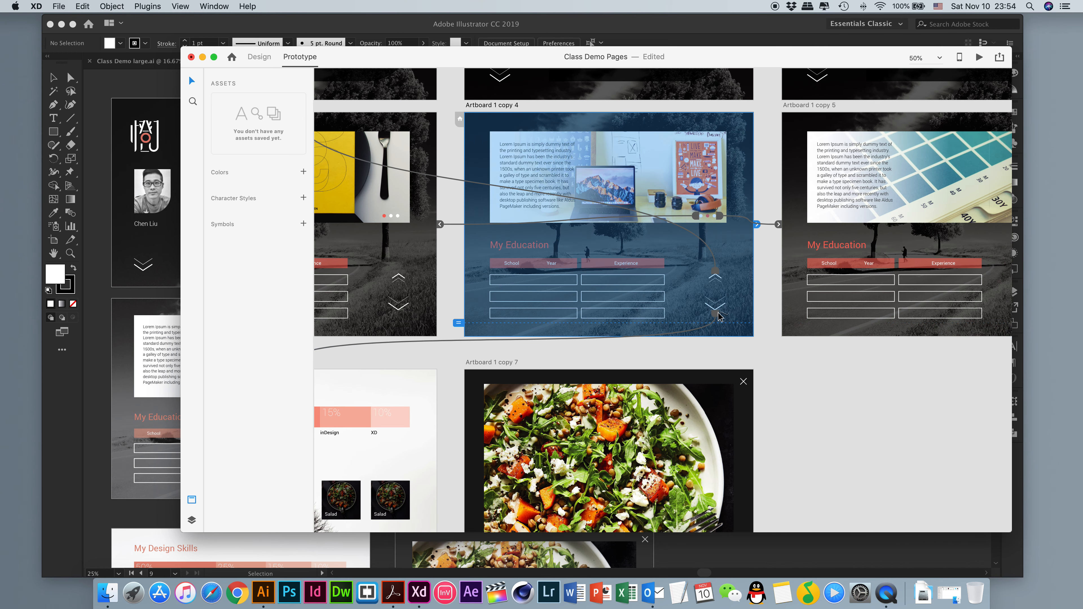
{"action": "left_click", "coordinate": [718, 315]}
{"action": "scroll", "coordinate": [715, 313], "scroll_direction": "left", "scroll_amount": 5}
{"action": "scroll", "coordinate": [715, 313], "scroll_direction": "down", "scroll_amount": 3}
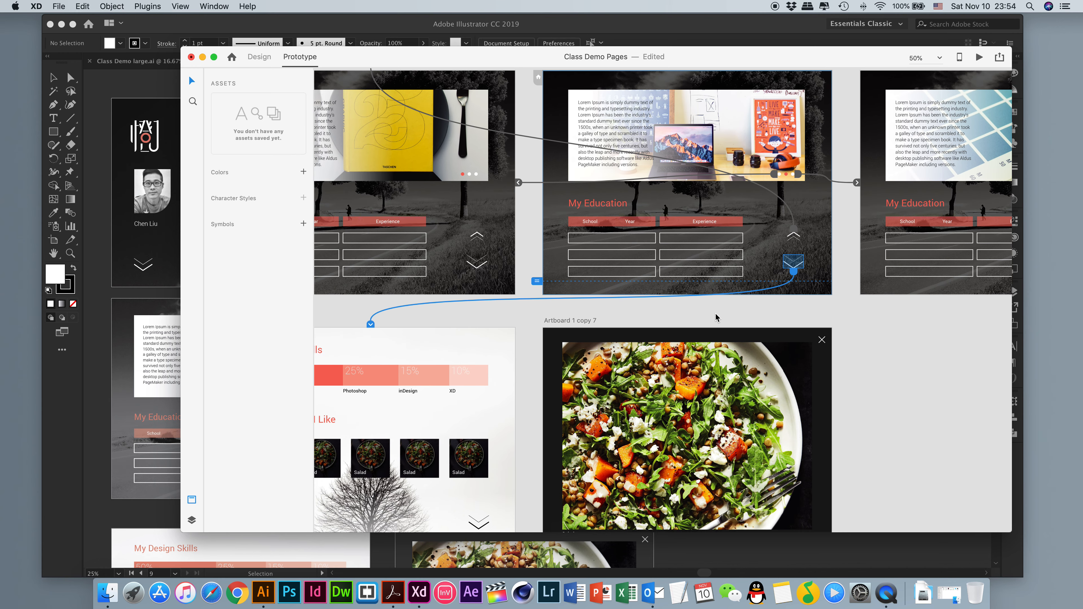
{"action": "left_click", "coordinate": [509, 257]}
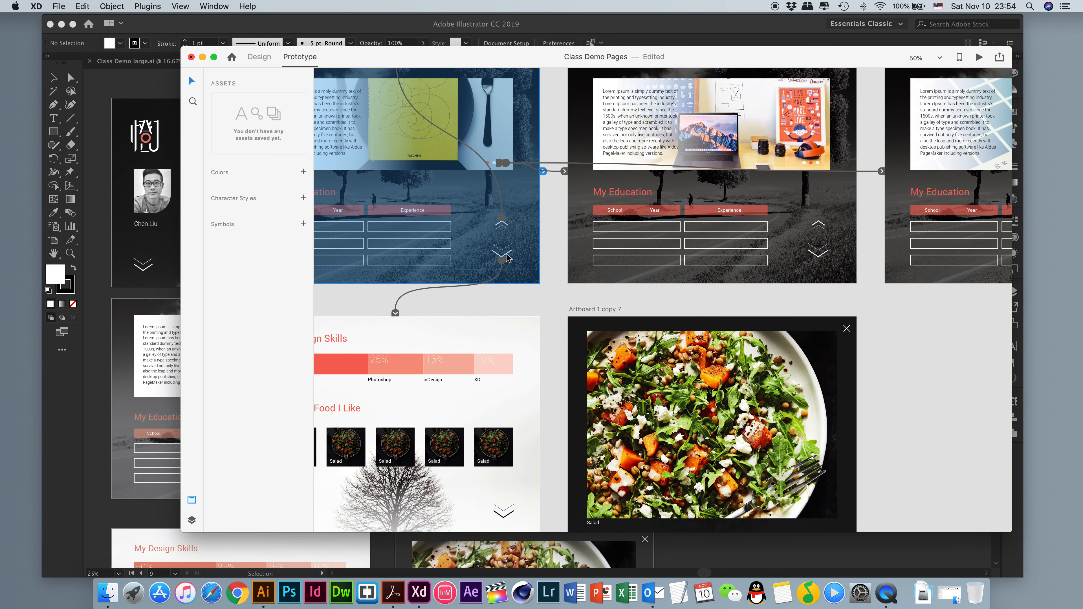
{"action": "left_click", "coordinate": [503, 261]}
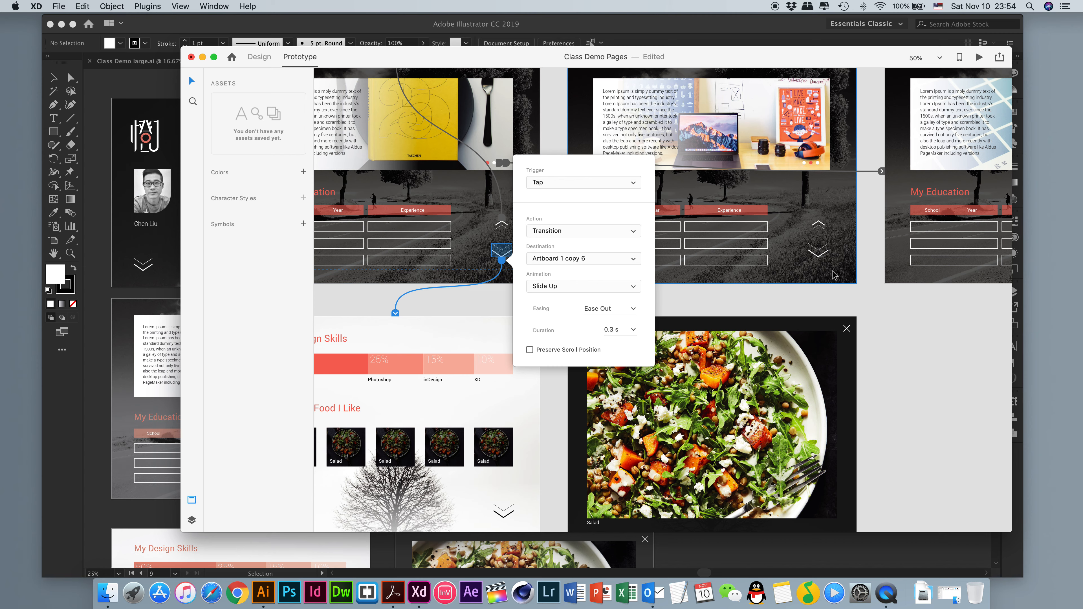
- Link the down arrow on Artboard 1 copy 6 to Artboard 1 copy 8 with a Tap transition and Slide Up animation
{"action": "scroll", "coordinate": [674, 251], "scroll_direction": "left", "scroll_amount": 3}
{"action": "scroll", "coordinate": [674, 251], "scroll_direction": "down", "scroll_amount": 2}
{"action": "scroll", "coordinate": [673, 254], "scroll_direction": "down", "scroll_amount": 5}
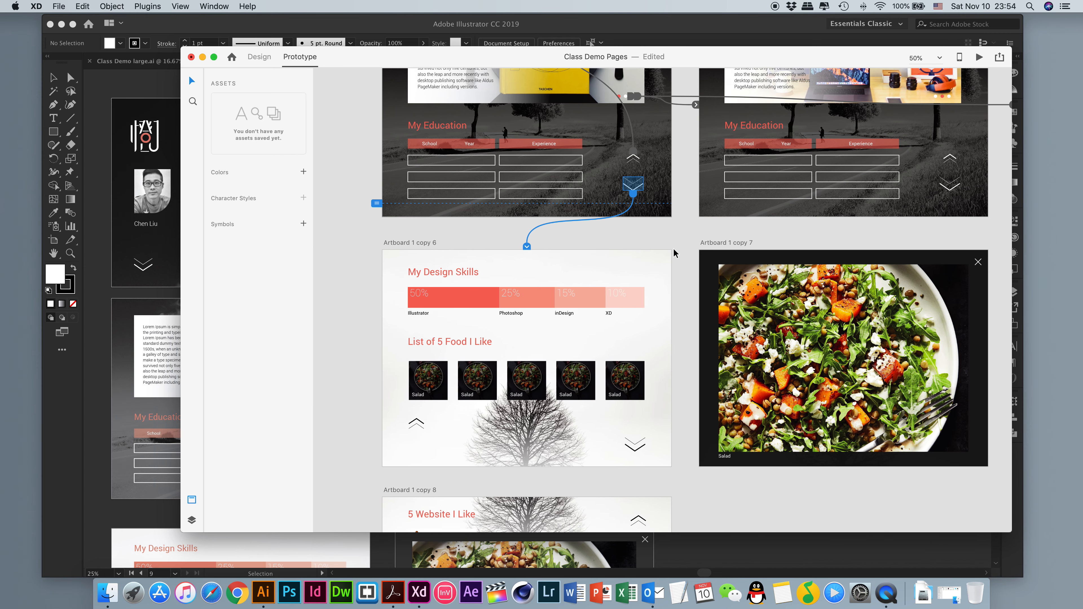
{"action": "left_click", "coordinate": [639, 381]}
{"action": "scroll", "coordinate": [639, 381], "scroll_direction": "down", "scroll_amount": 1}
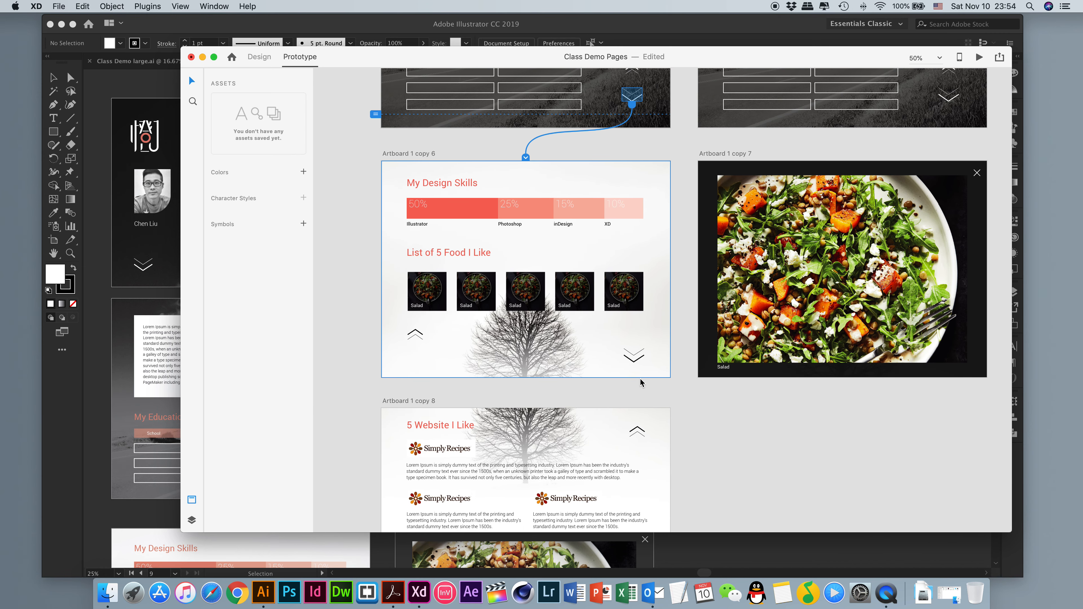
{"action": "left_click", "coordinate": [634, 361]}
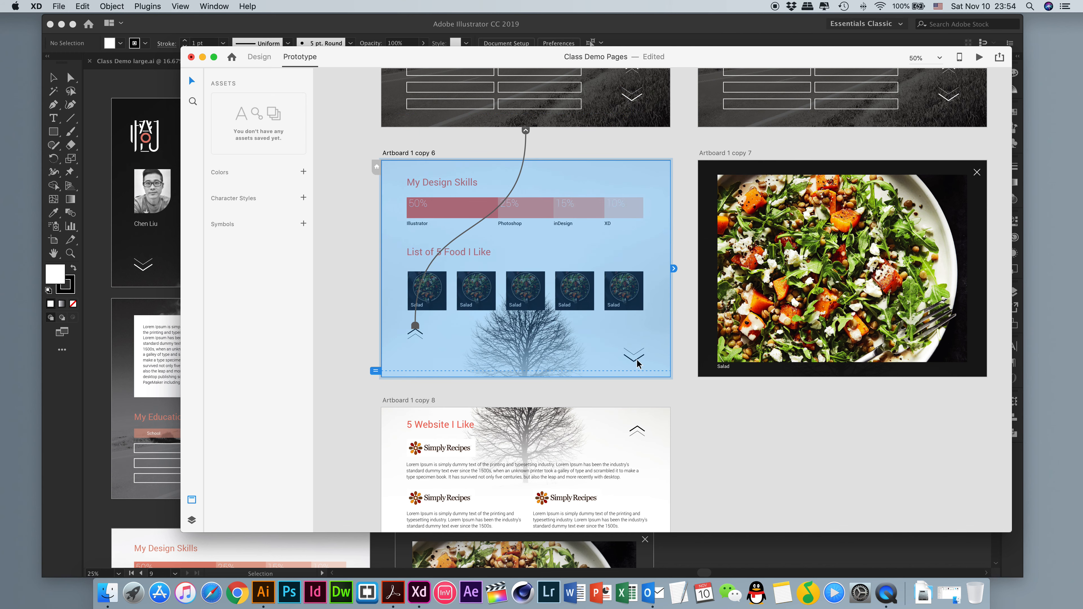
{"action": "left_click", "coordinate": [637, 361]}
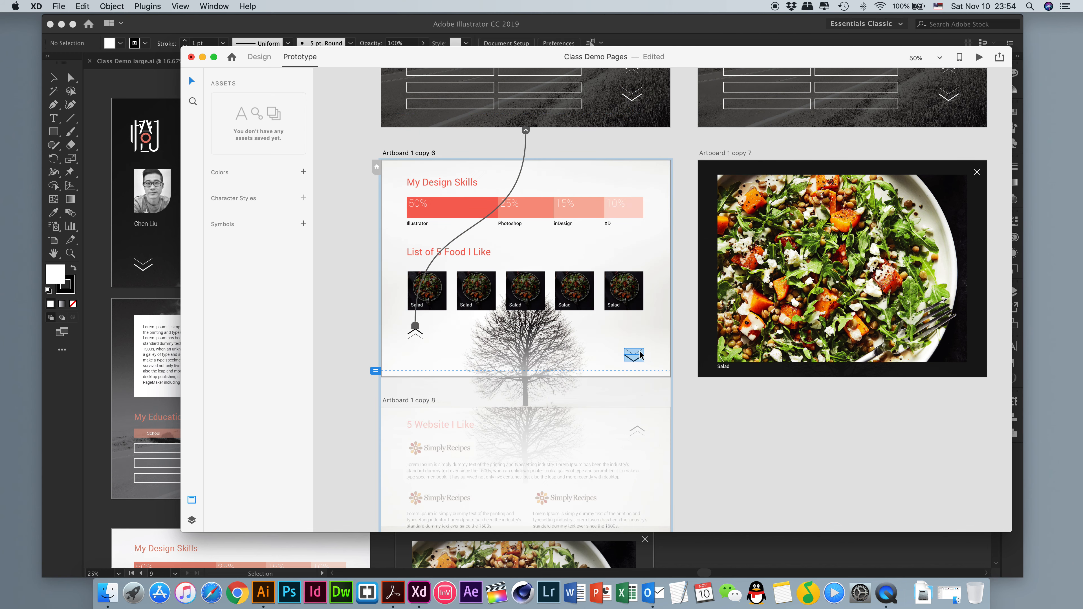
{"action": "scroll", "coordinate": [660, 344], "scroll_direction": "down", "scroll_amount": 3}
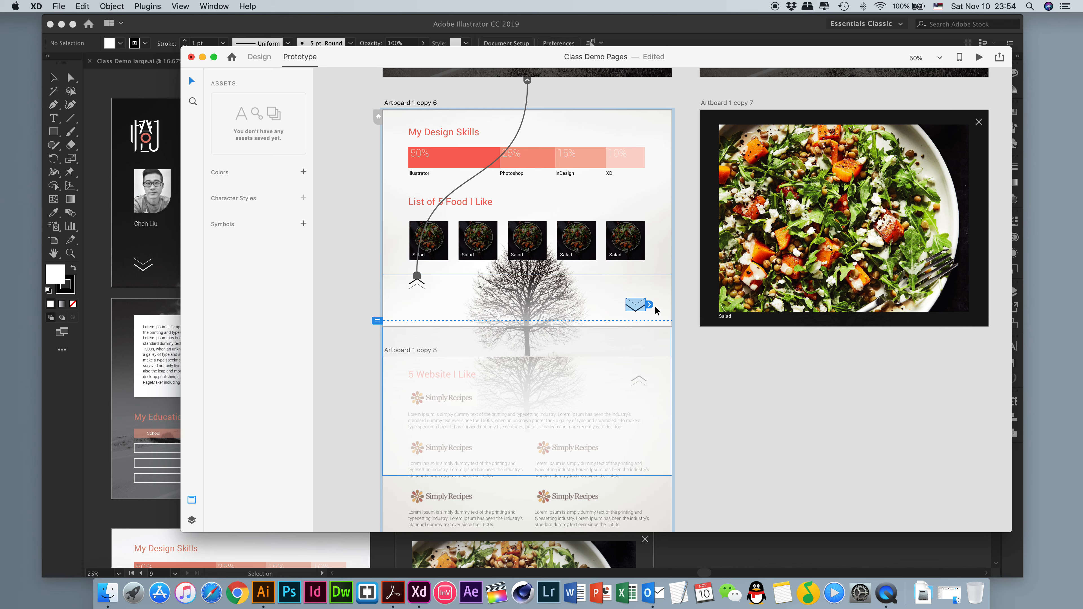
{"action": "scroll", "coordinate": [656, 304], "scroll_direction": "down", "scroll_amount": 6}
{"action": "left_click_drag", "start_coordinate": [650, 200], "coordinate": [386, 462]}
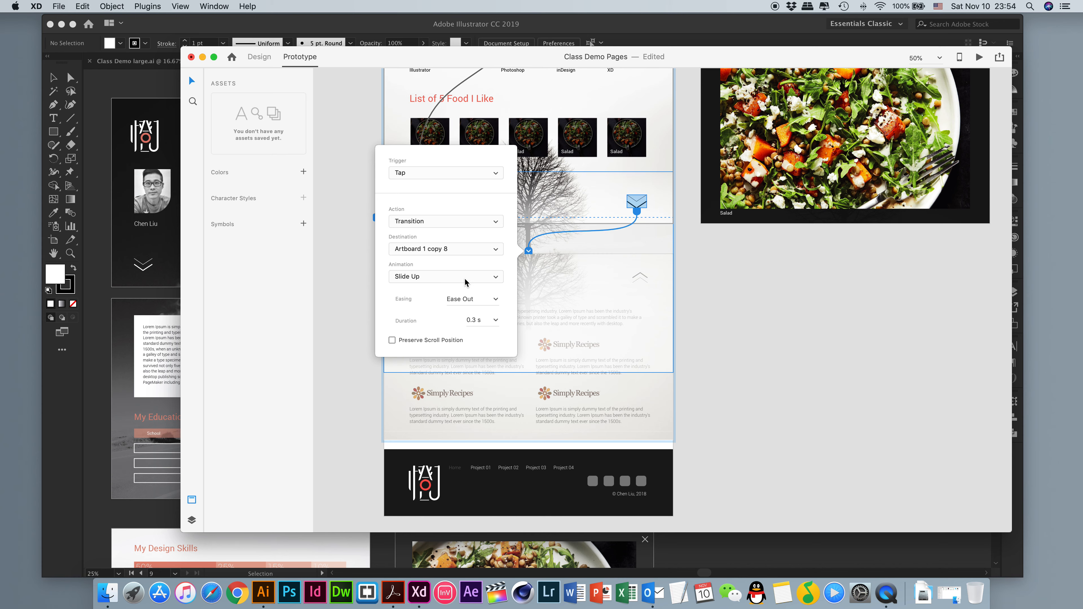
{"action": "scroll", "coordinate": [680, 328], "scroll_direction": "up", "scroll_amount": 2}
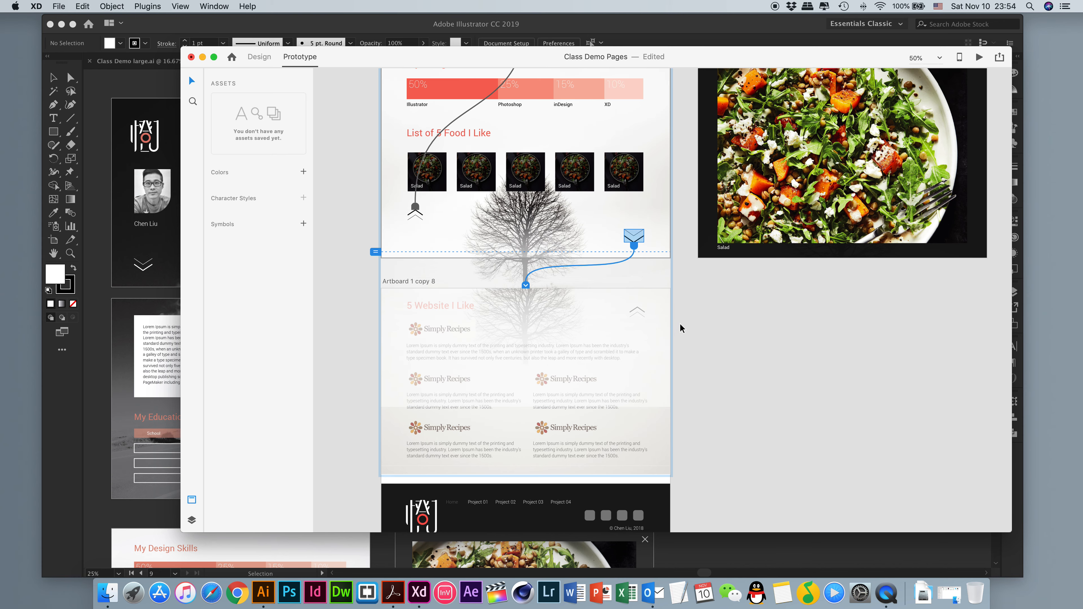
- Link the up arrow on Artboard 1 copy 8 to Artboard 1 copy 6 with a Tap transition and Slide Down animation
{"action": "scroll", "coordinate": [681, 328], "scroll_direction": "down", "scroll_amount": 4}
{"action": "left_click", "coordinate": [365, 258]}
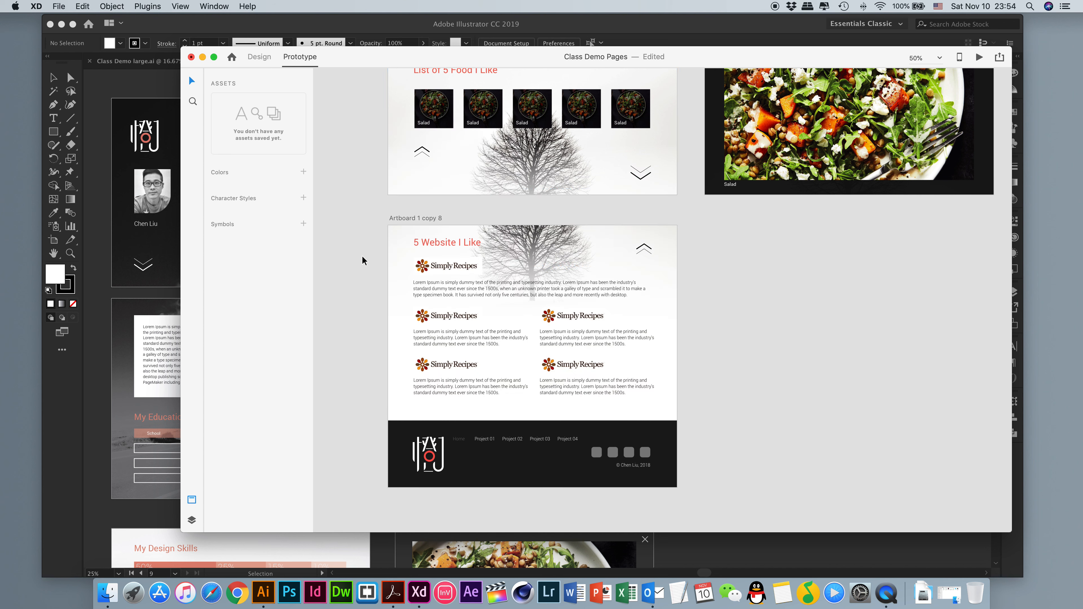
{"action": "left_click", "coordinate": [642, 249]}
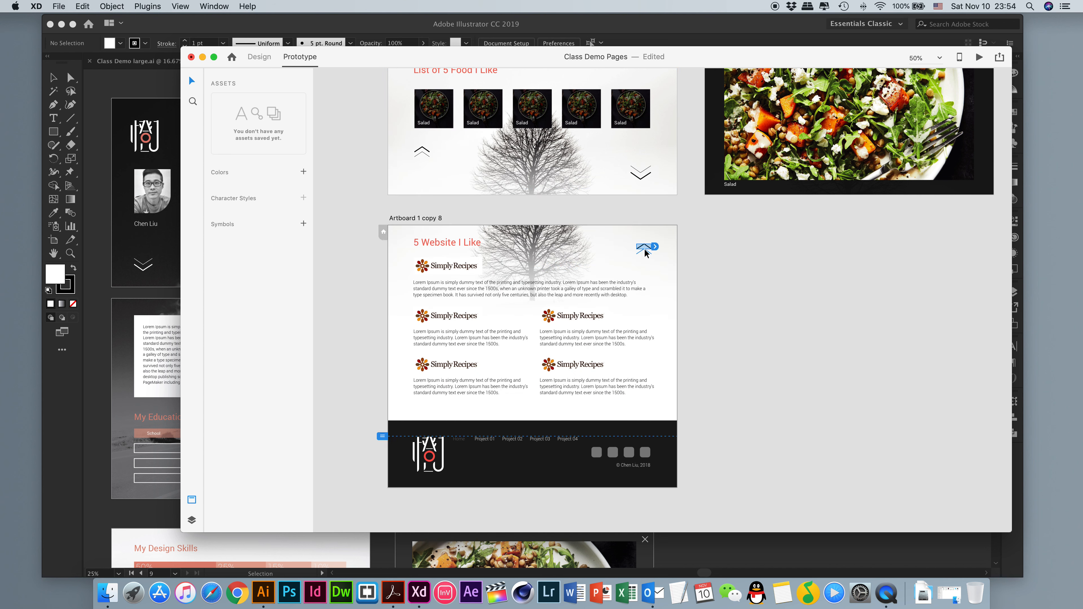
{"action": "left_click", "coordinate": [645, 251], "text": "shift"}
{"action": "left_click_drag", "start_coordinate": [655, 249], "coordinate": [653, 197]}
{"action": "left_click", "coordinate": [486, 224]}
{"action": "left_click", "coordinate": [486, 233]}
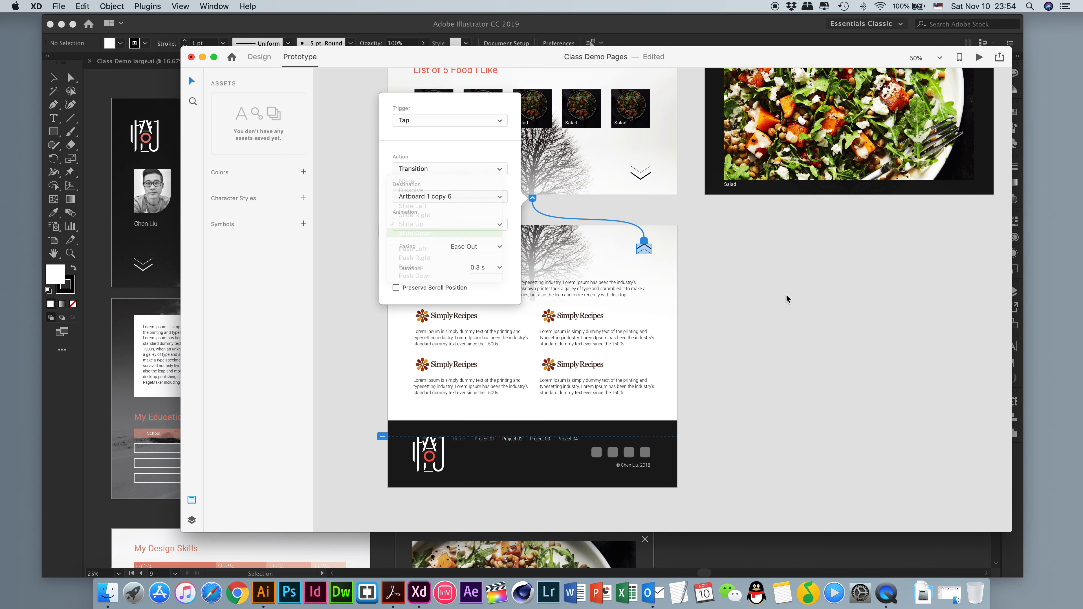
- Link the first Salad thumbnail on Artboard 1 copy 6 to Artboard 1 copy 7 with a Tap transition and Dissolve animation
{"action": "scroll", "coordinate": [787, 298], "scroll_direction": "up", "scroll_amount": 3}
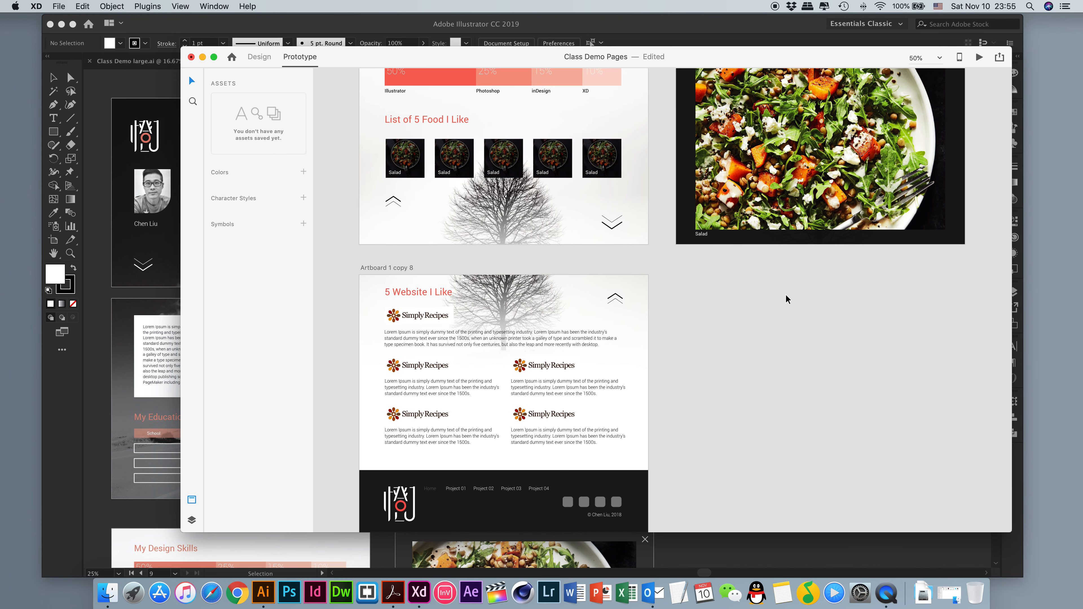
{"action": "scroll", "coordinate": [786, 298], "scroll_direction": "up", "scroll_amount": 5}
{"action": "scroll", "coordinate": [786, 298], "scroll_direction": "right", "scroll_amount": 2}
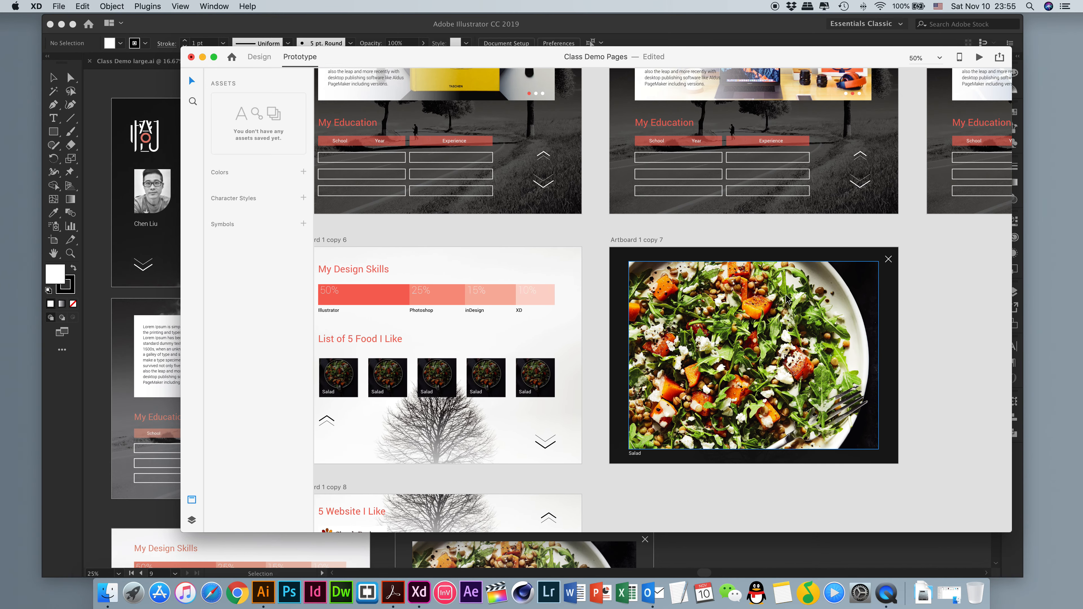
{"action": "scroll", "coordinate": [786, 298], "scroll_direction": "up", "scroll_amount": 4}
{"action": "scroll", "coordinate": [786, 298], "scroll_direction": "right", "scroll_amount": 5}
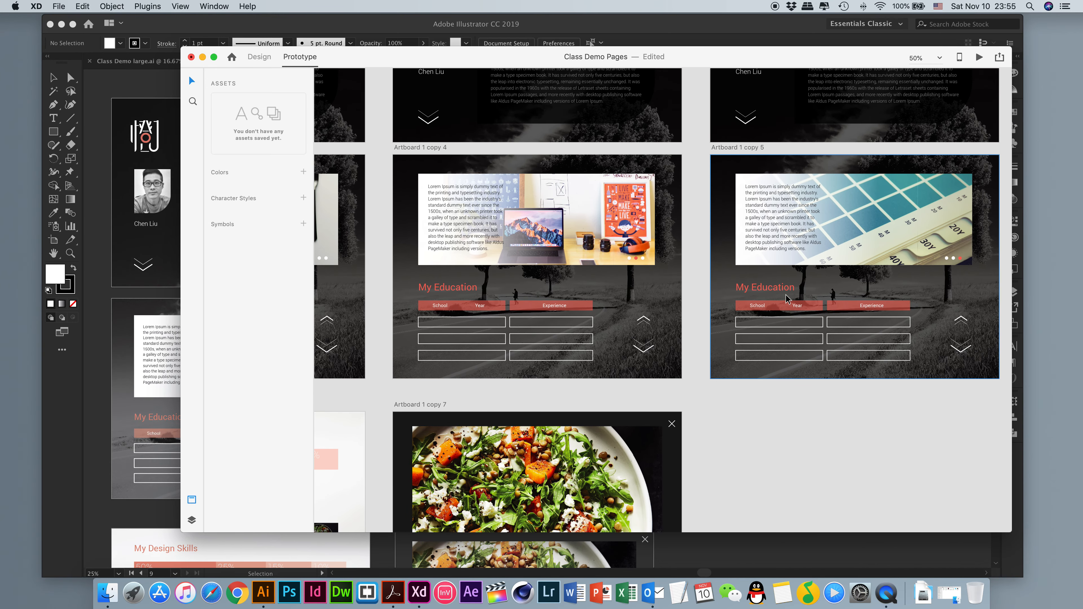
{"action": "scroll", "coordinate": [786, 298], "scroll_direction": "down", "scroll_amount": 6}
{"action": "scroll", "coordinate": [787, 298], "scroll_direction": "left", "scroll_amount": 6}
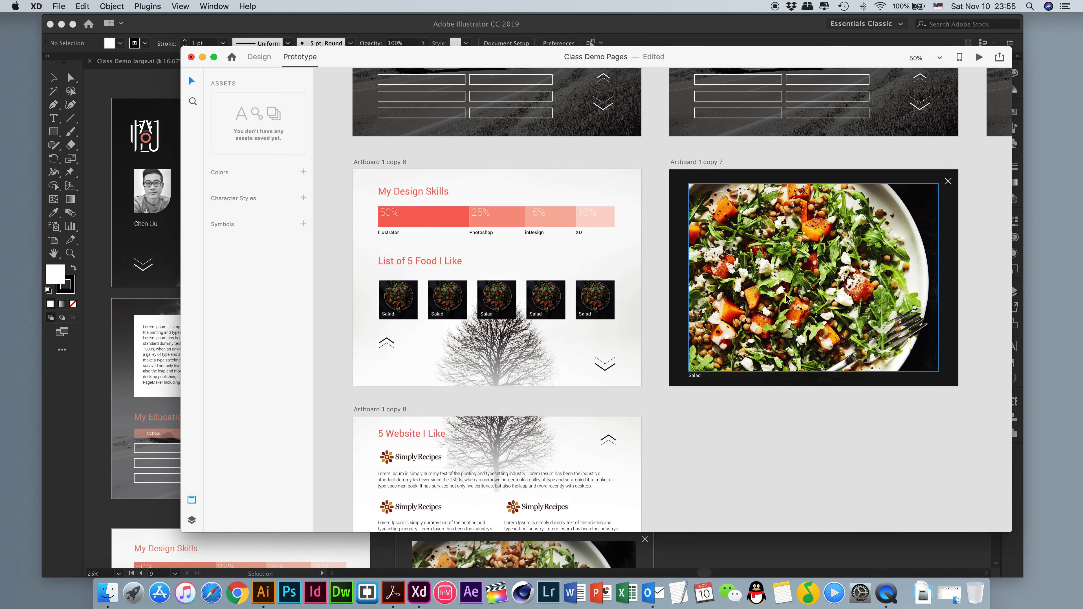
{"action": "left_click", "coordinate": [408, 304]}
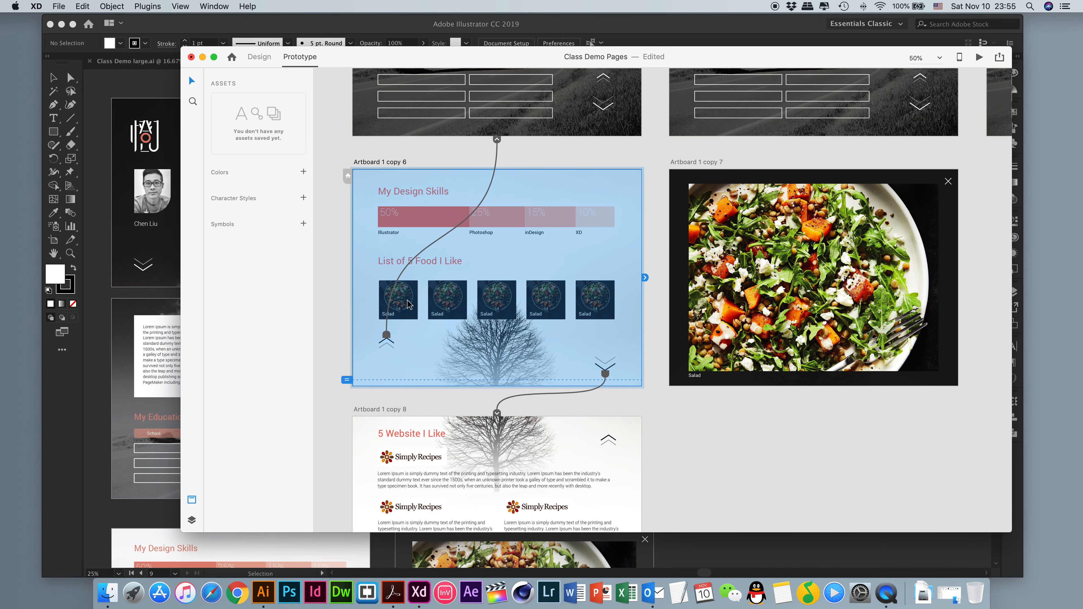
{"action": "left_click", "coordinate": [414, 308]}
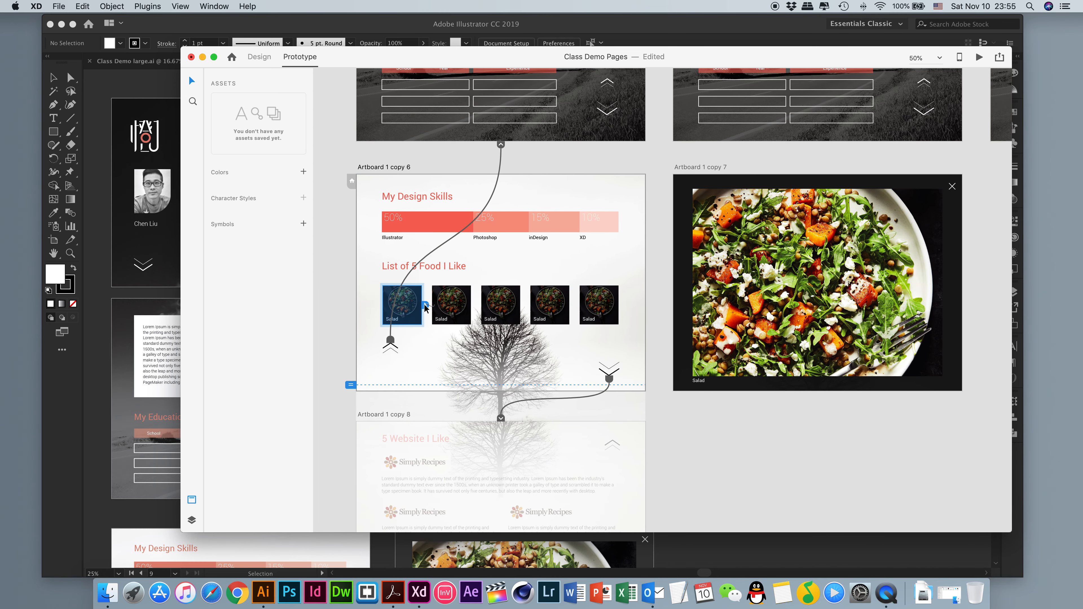
{"action": "left_click_drag", "start_coordinate": [425, 306], "coordinate": [679, 309]}
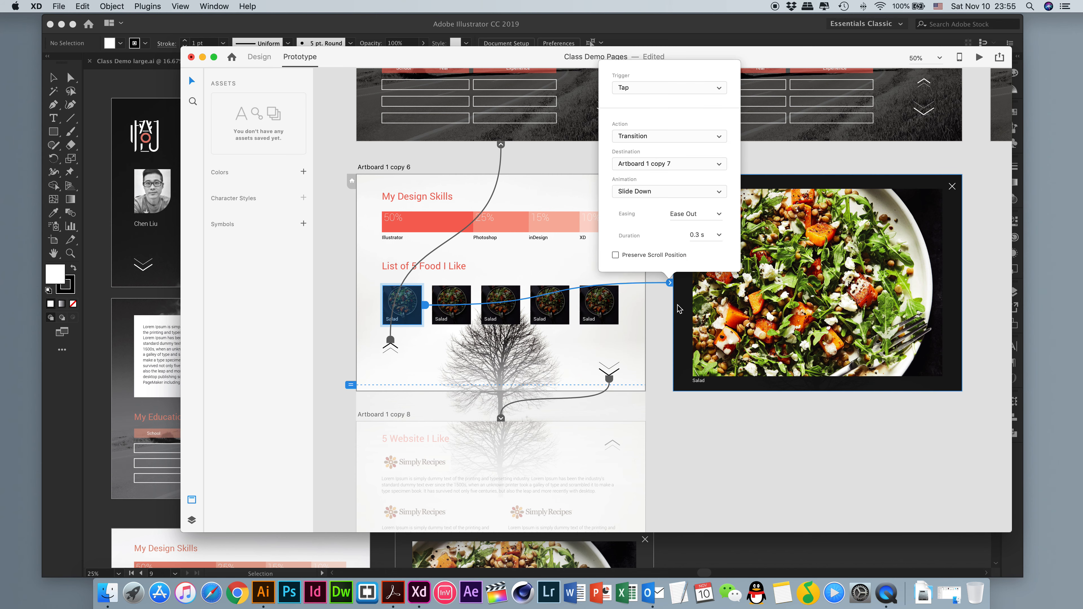
{"action": "left_click", "coordinate": [667, 194]}
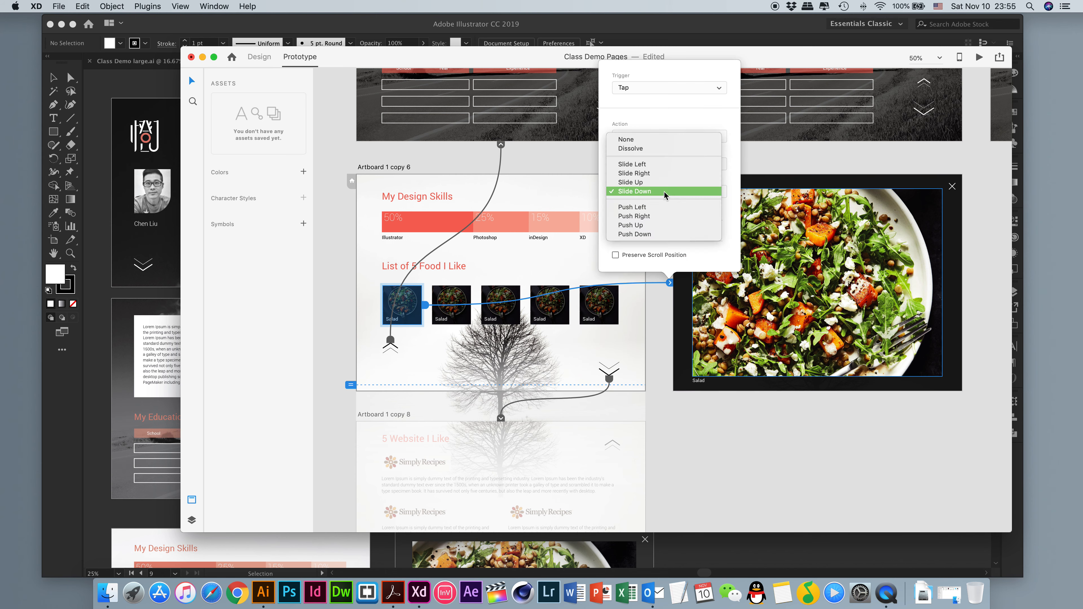
{"action": "left_click", "coordinate": [662, 149]}
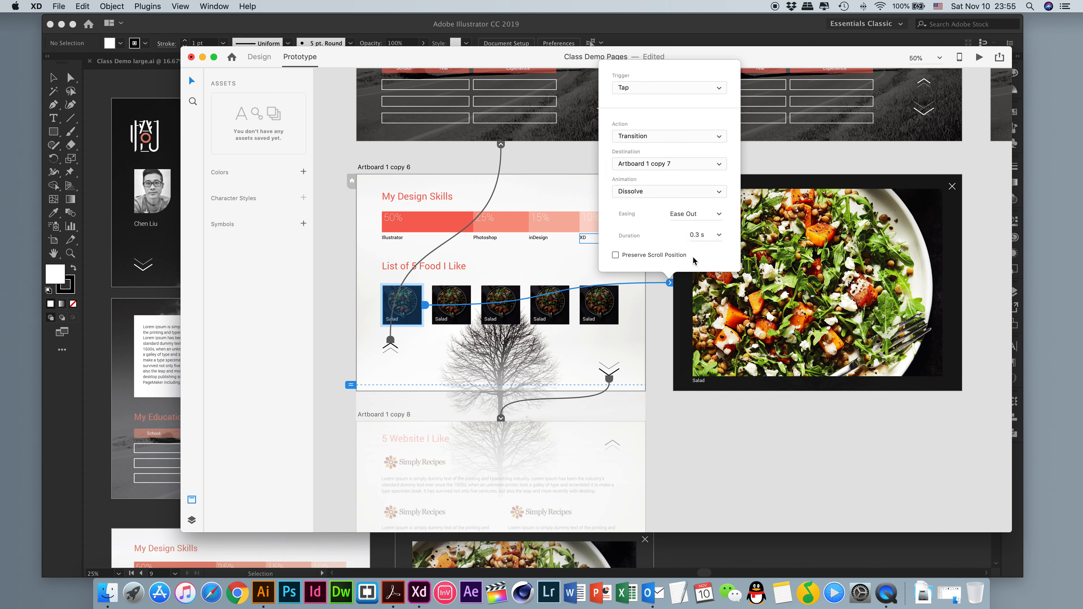
- Link the close cross on Artboard 1 copy 7 back to Artboard 1 copy 6 with a Tap transition and Dissolve animation
{"action": "left_click", "coordinate": [952, 188]}
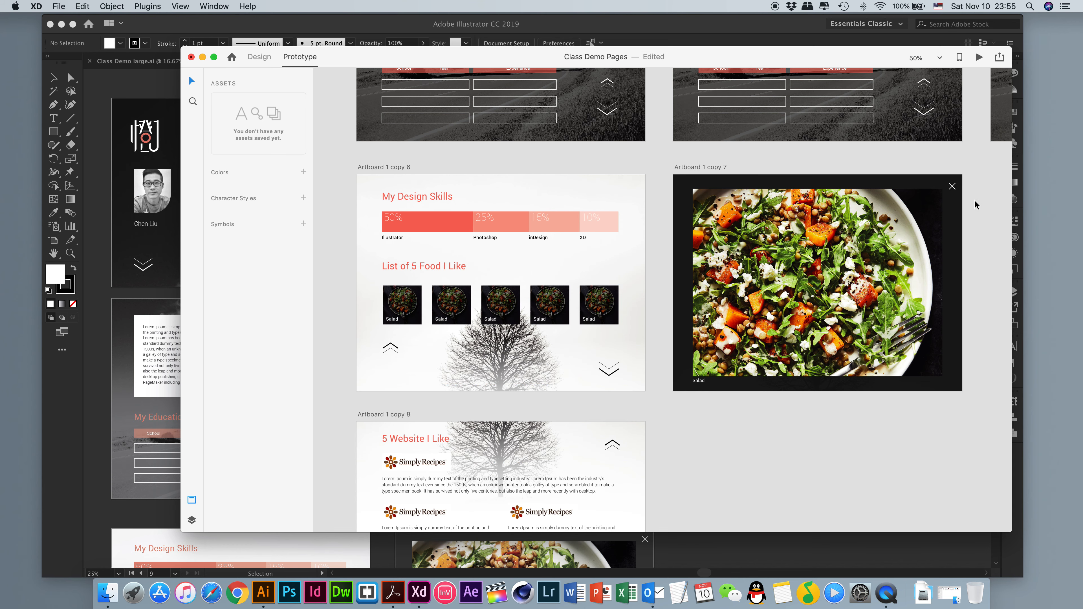
{"action": "left_click_drag", "start_coordinate": [958, 187], "coordinate": [660, 285]}
{"action": "left_click", "coordinate": [957, 188]}
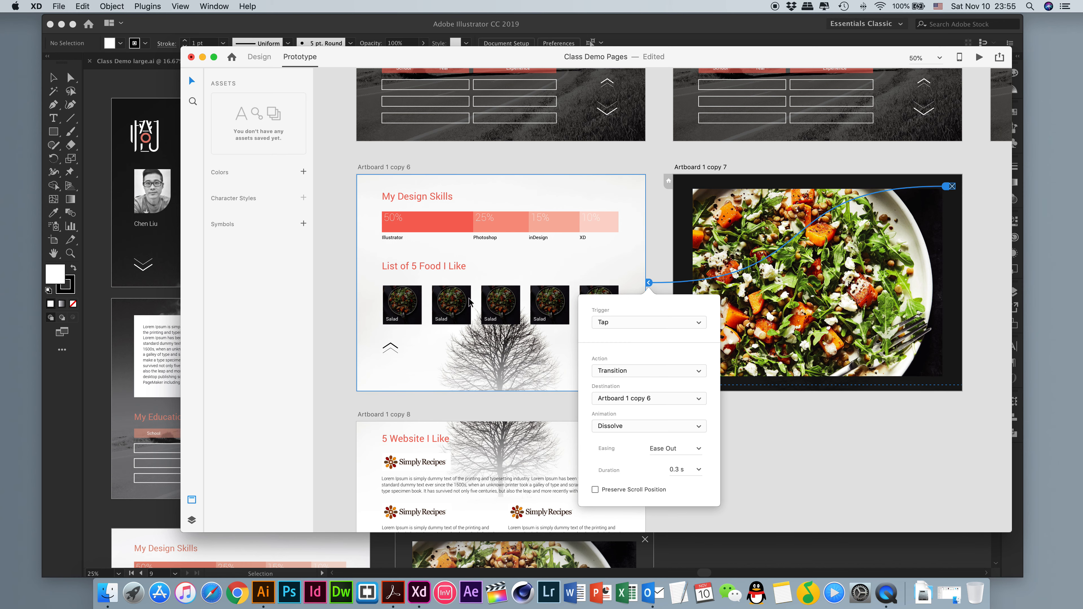
{"action": "left_click", "coordinate": [846, 471]}
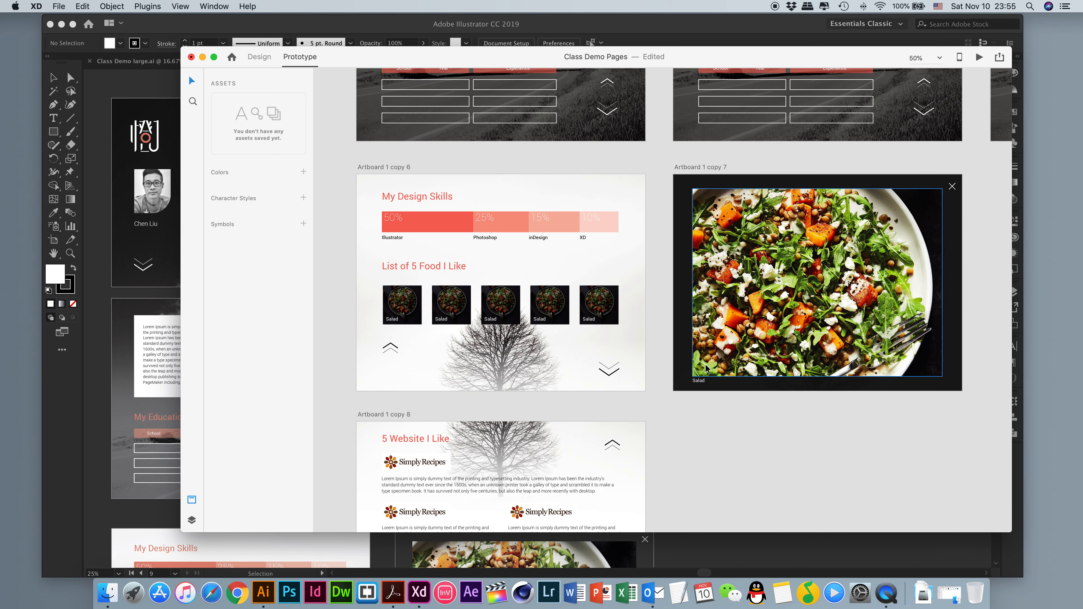
- Preview the prototype starting from Artboard 1 and reposition the preview window
{"action": "scroll", "coordinate": [706, 368], "scroll_direction": "down", "scroll_amount": 5}
{"action": "scroll", "coordinate": [706, 368], "scroll_direction": "up", "scroll_amount": 8}
{"action": "scroll", "coordinate": [706, 368], "scroll_direction": "right", "scroll_amount": 1}
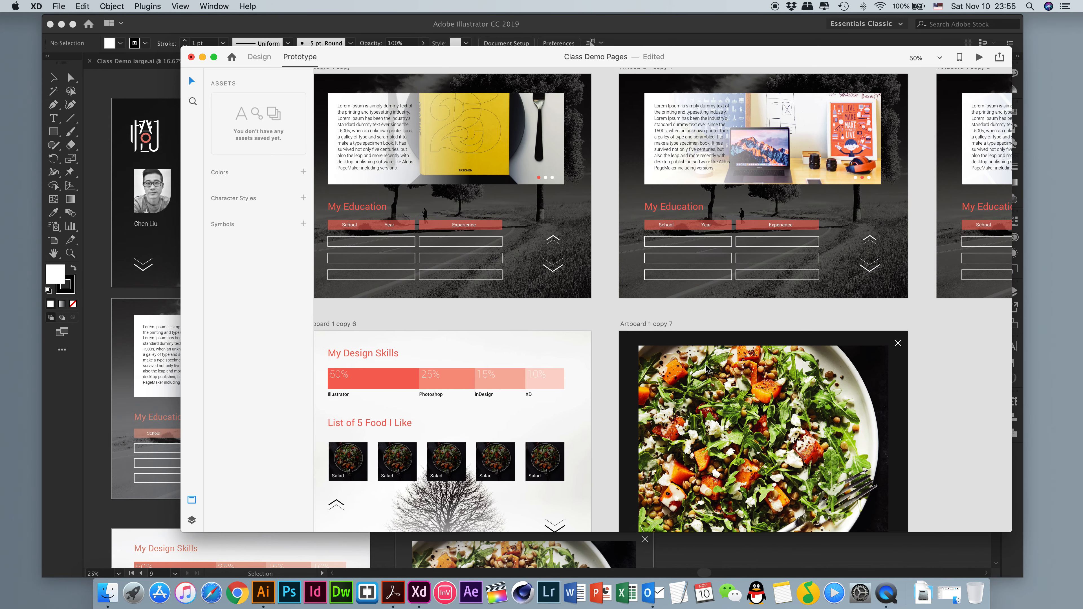
{"action": "scroll", "coordinate": [705, 368], "scroll_direction": "right", "scroll_amount": 2}
{"action": "scroll", "coordinate": [706, 368], "scroll_direction": "up", "scroll_amount": 10}
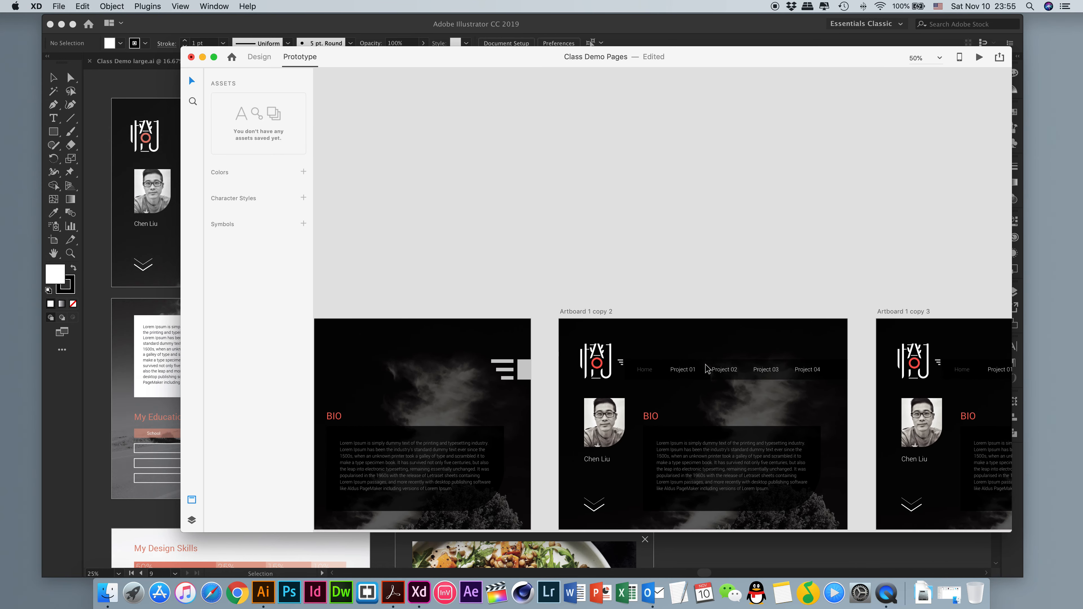
{"action": "scroll", "coordinate": [706, 367], "scroll_direction": "down", "scroll_amount": 3}
{"action": "scroll", "coordinate": [706, 368], "scroll_direction": "left", "scroll_amount": 3}
{"action": "left_click", "coordinate": [393, 243]}
{"action": "left_click", "coordinate": [472, 219]}
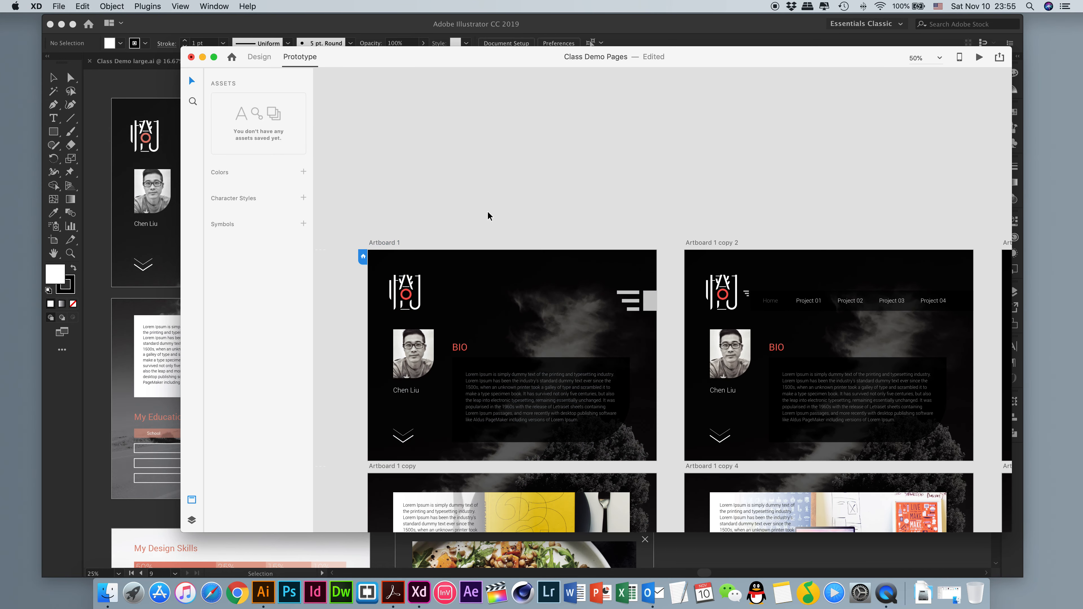
{"action": "left_click", "coordinate": [978, 58]}
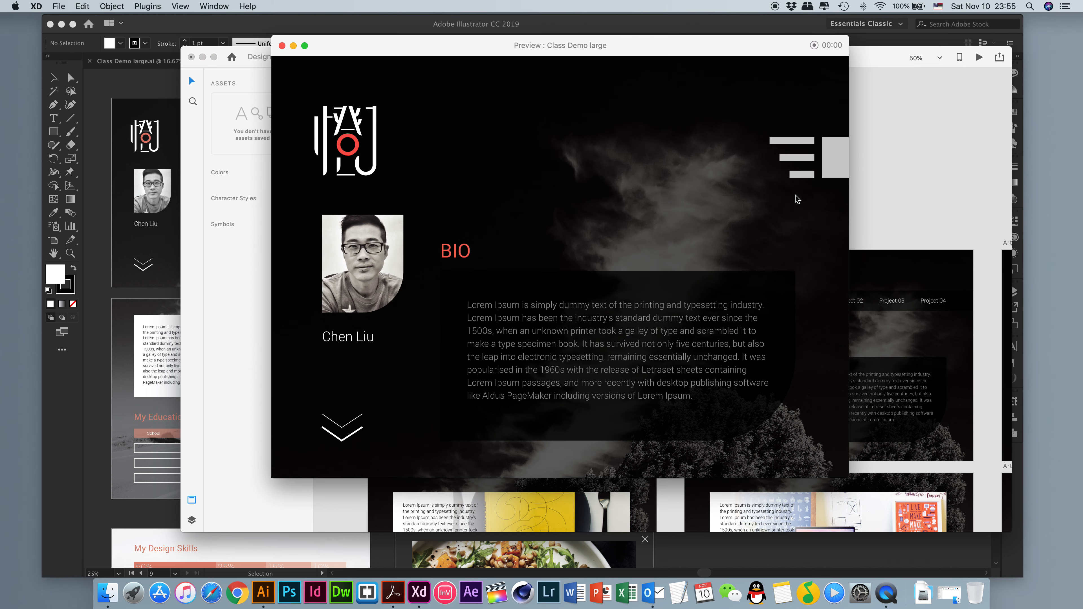
{"action": "left_click_drag", "start_coordinate": [684, 54], "coordinate": [648, 58]}
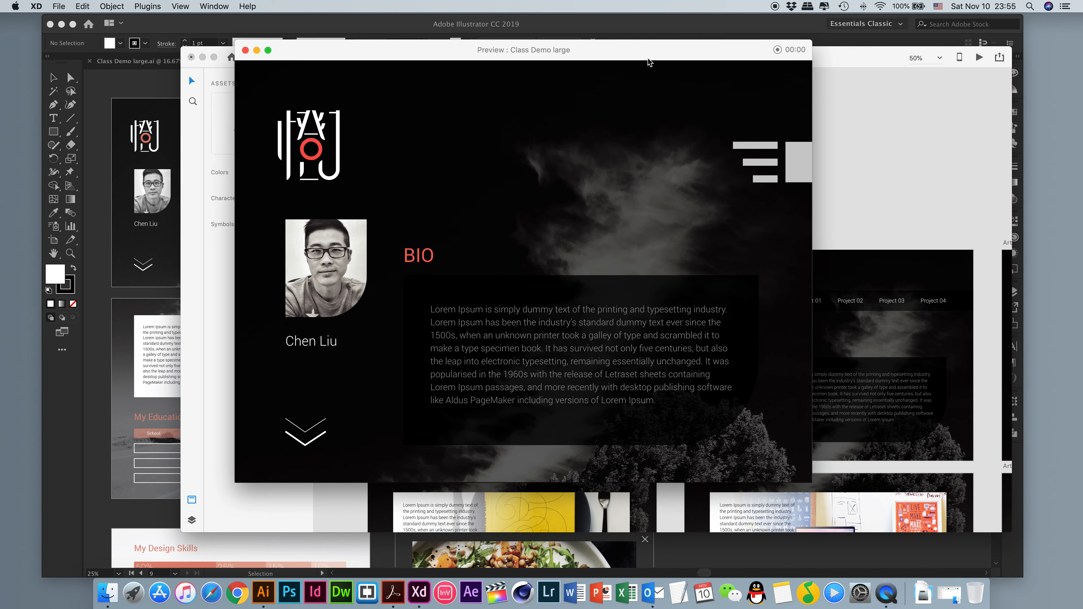
- Test opening and closing the navigation menu in the preview, and follow the home page's down arrow to My Education
{"action": "left_click", "coordinate": [767, 166]}
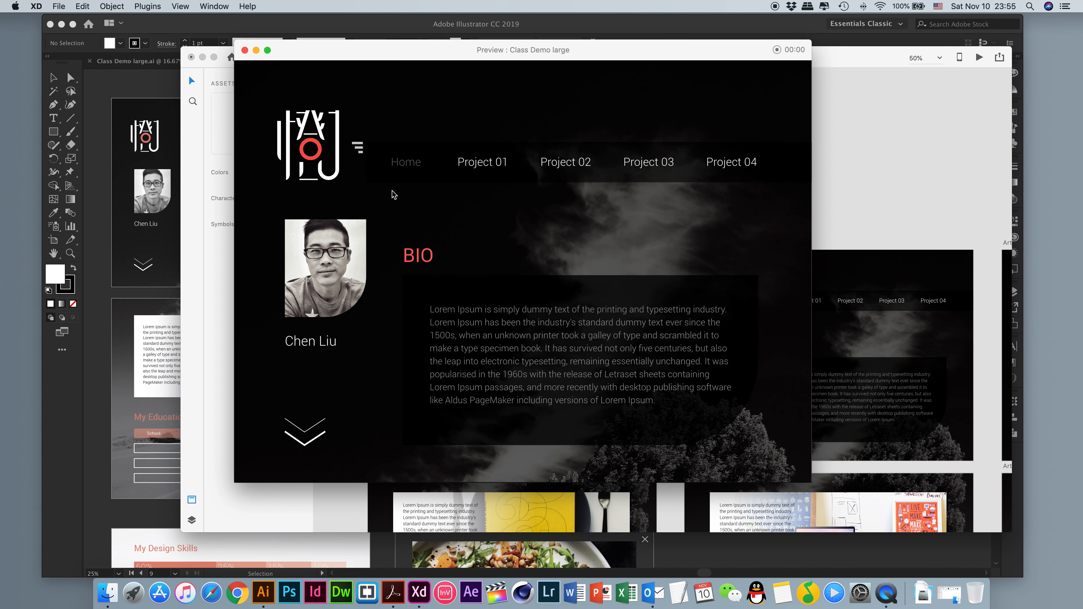
{"action": "left_click", "coordinate": [359, 148]}
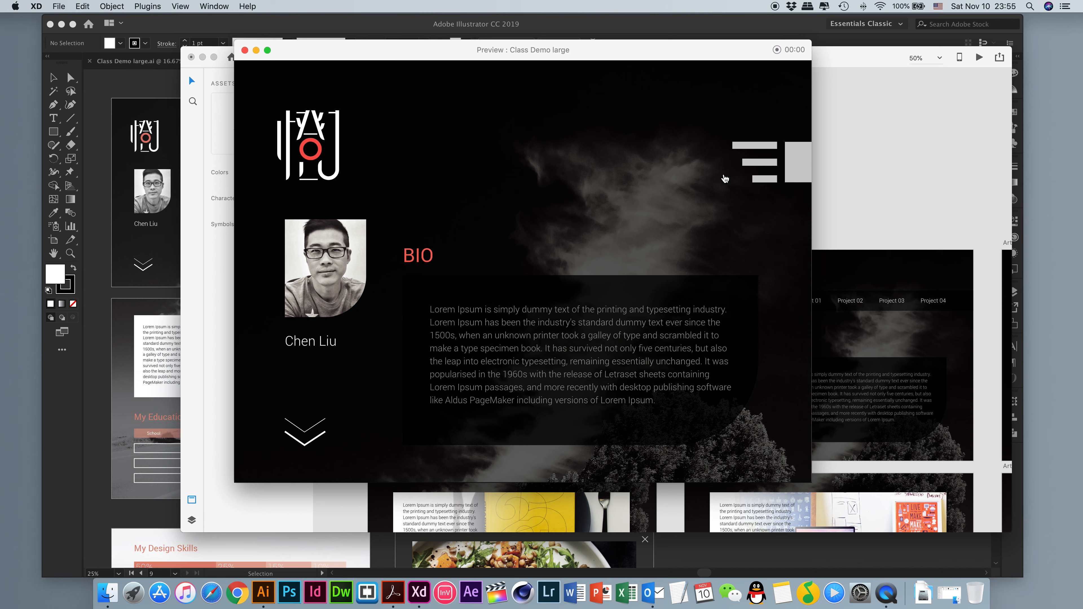
{"action": "left_click", "coordinate": [307, 435]}
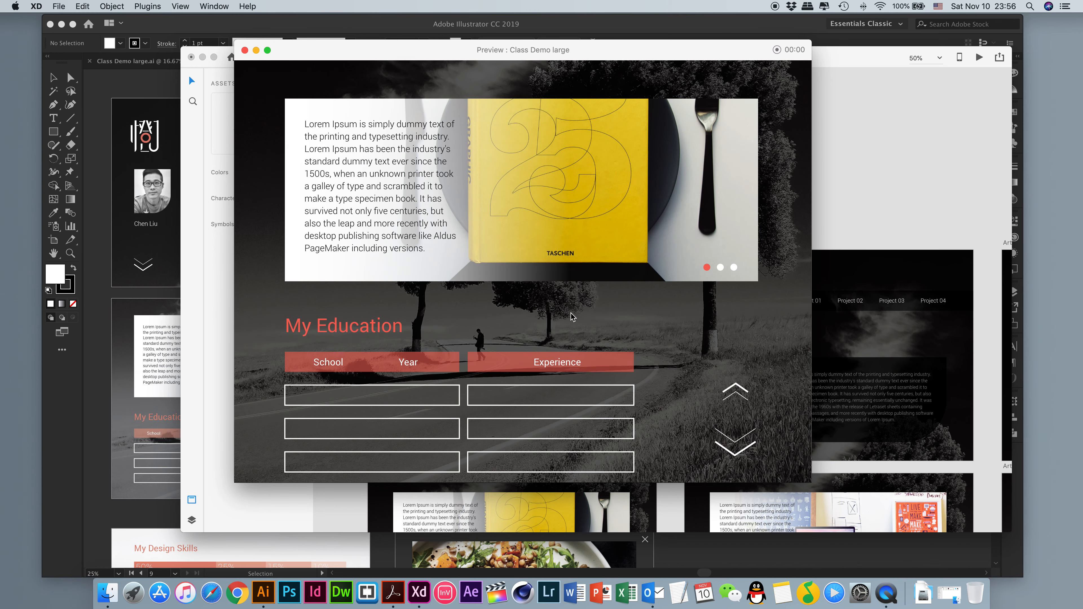
- Test the carousel dots above My Education by switching repeatedly among all three slides and ending on the first one
{"action": "left_click", "coordinate": [720, 267]}
{"action": "left_click", "coordinate": [734, 268]}
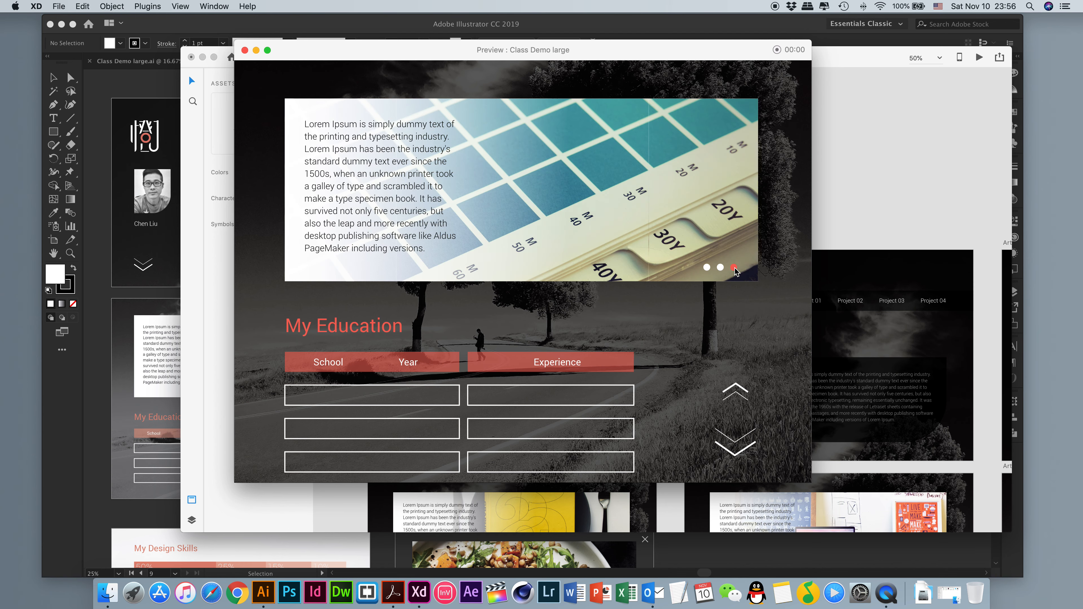
{"action": "left_click", "coordinate": [720, 268]}
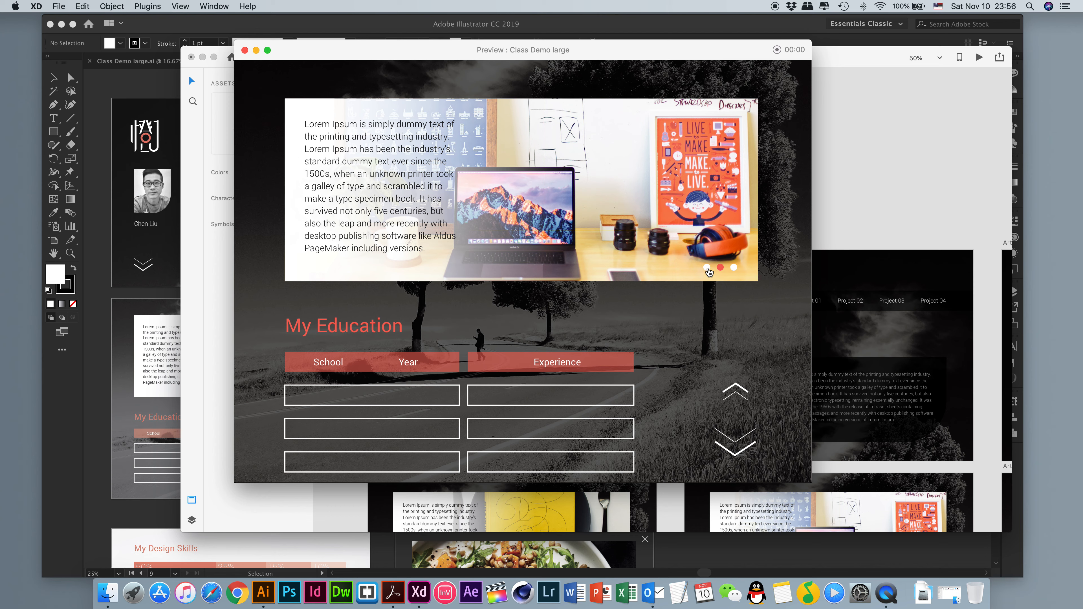
{"action": "left_click", "coordinate": [707, 268]}
{"action": "left_click", "coordinate": [721, 268]}
{"action": "left_click", "coordinate": [734, 269]}
{"action": "left_click", "coordinate": [706, 269]}
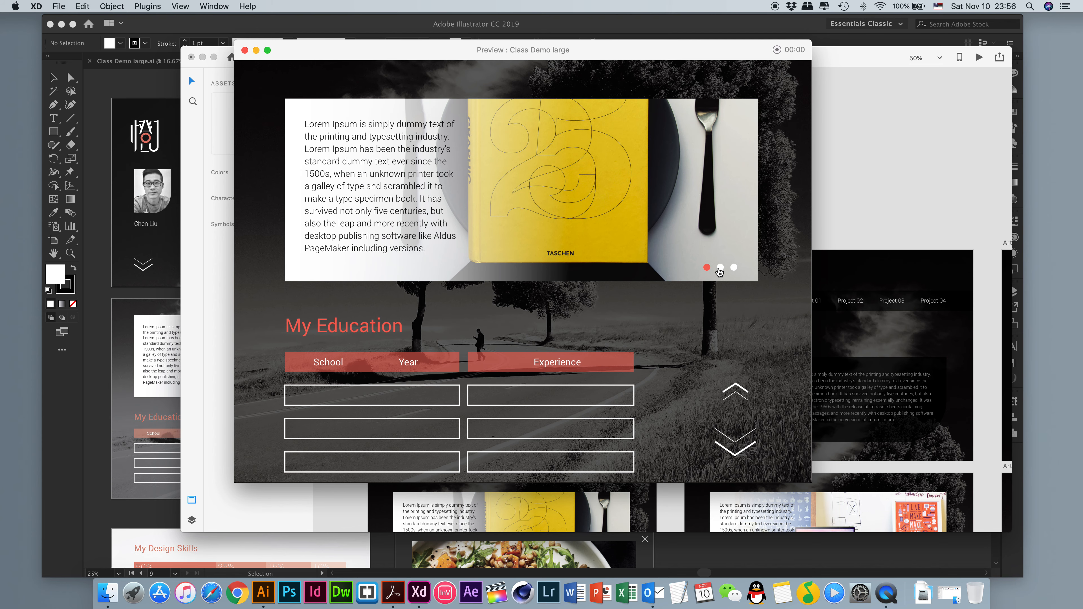
{"action": "left_click", "coordinate": [720, 269]}
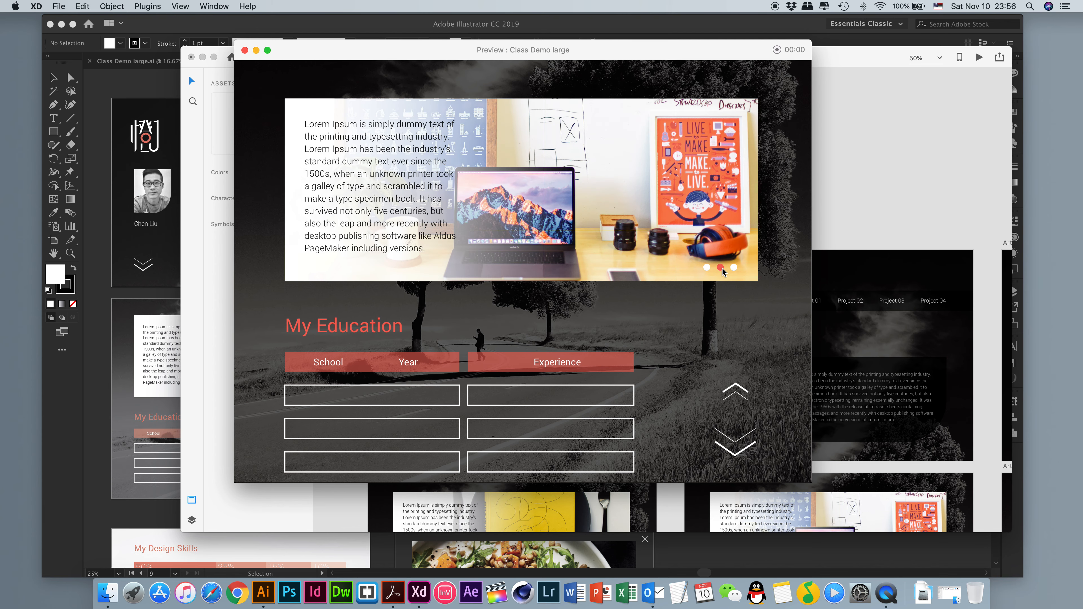
{"action": "left_click", "coordinate": [733, 269]}
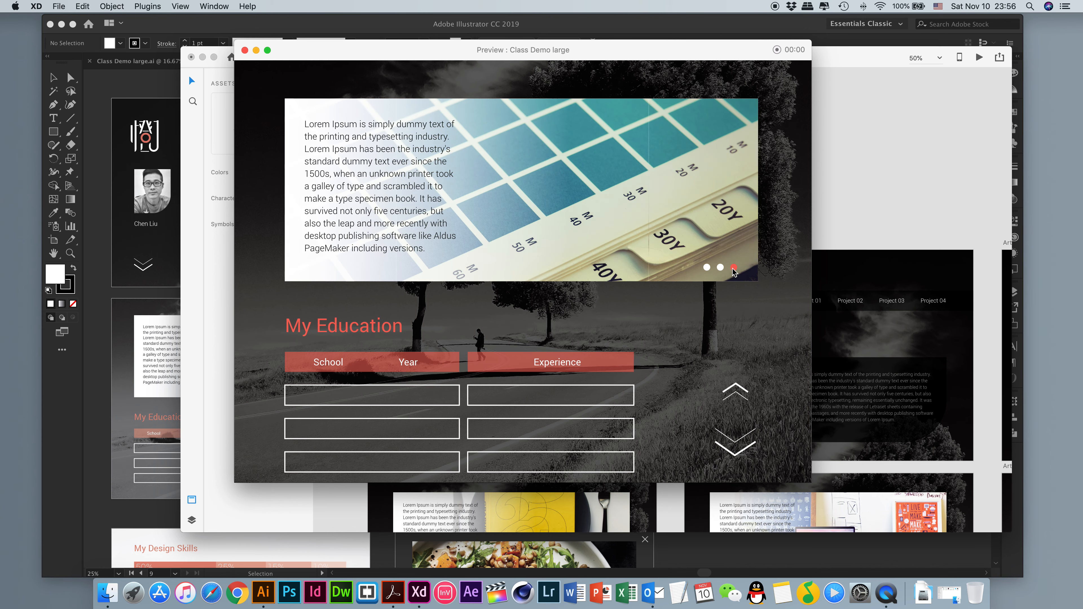
{"action": "left_click", "coordinate": [706, 268]}
{"action": "left_click", "coordinate": [721, 267]}
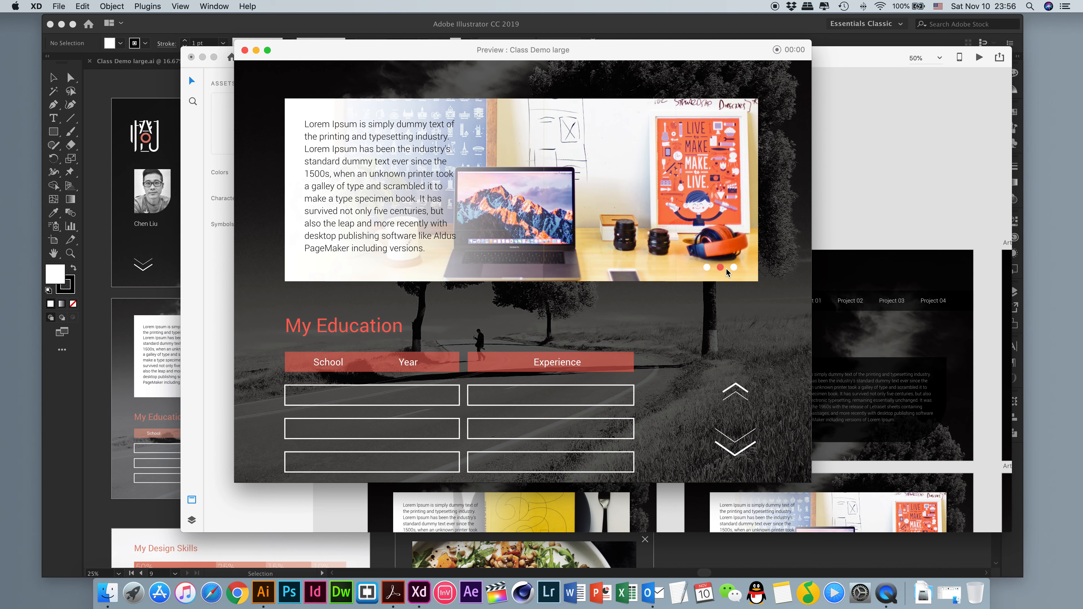
{"action": "left_click", "coordinate": [734, 268]}
{"action": "left_click", "coordinate": [720, 269]}
{"action": "left_click", "coordinate": [709, 271]}
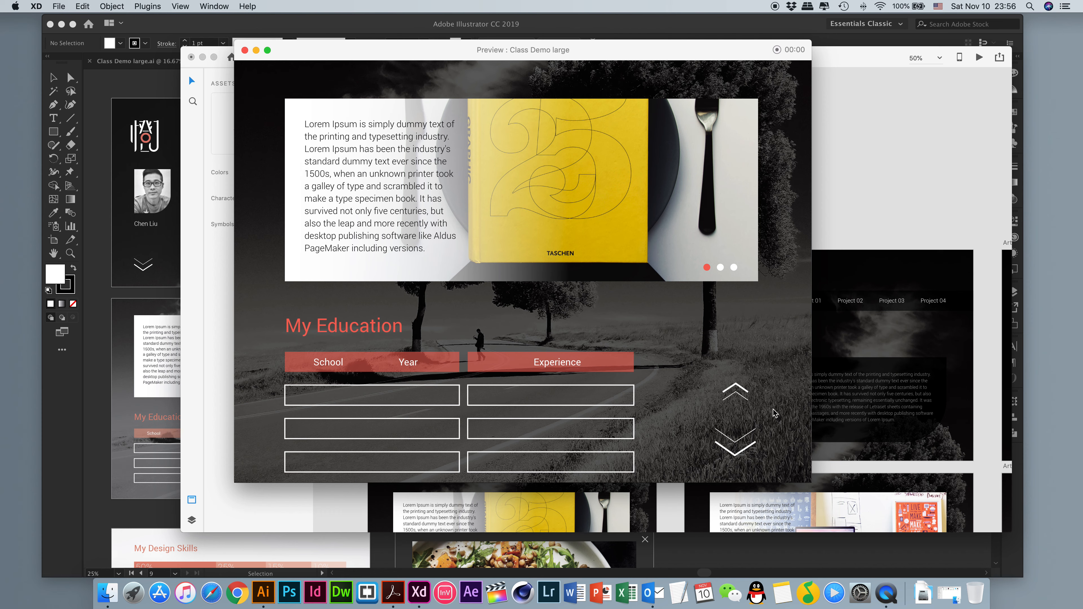
- Test the down arrow on My Education and the up arrow on My Design Skills by going back and forth between the sections
{"action": "scroll", "coordinate": [756, 355], "scroll_direction": "down", "scroll_amount": 1}
{"action": "scroll", "coordinate": [755, 355], "scroll_direction": "down", "scroll_amount": 2}
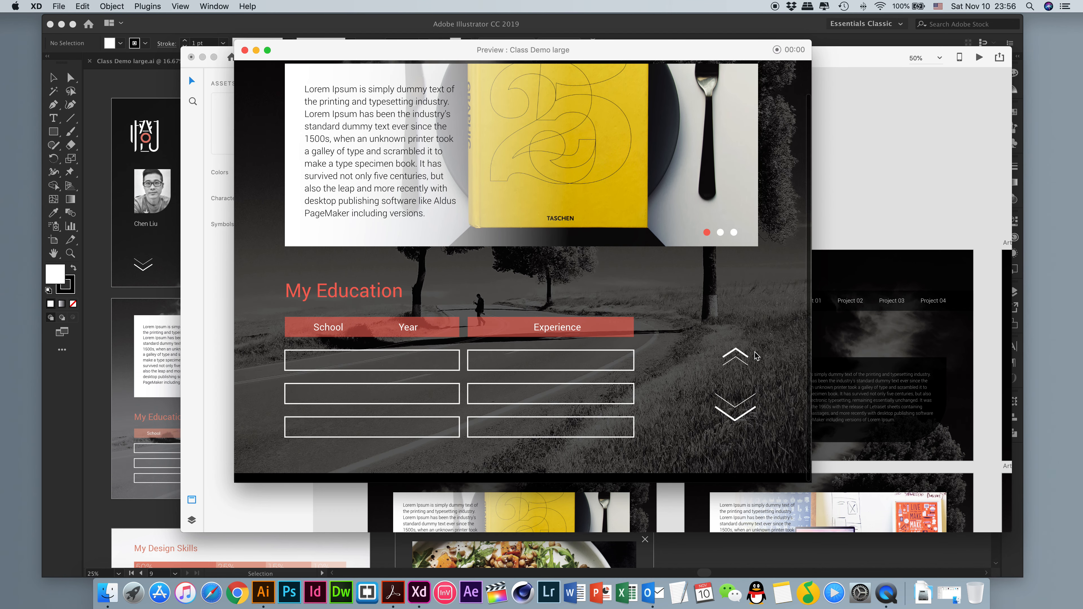
{"action": "scroll", "coordinate": [753, 355], "scroll_direction": "up", "scroll_amount": 2}
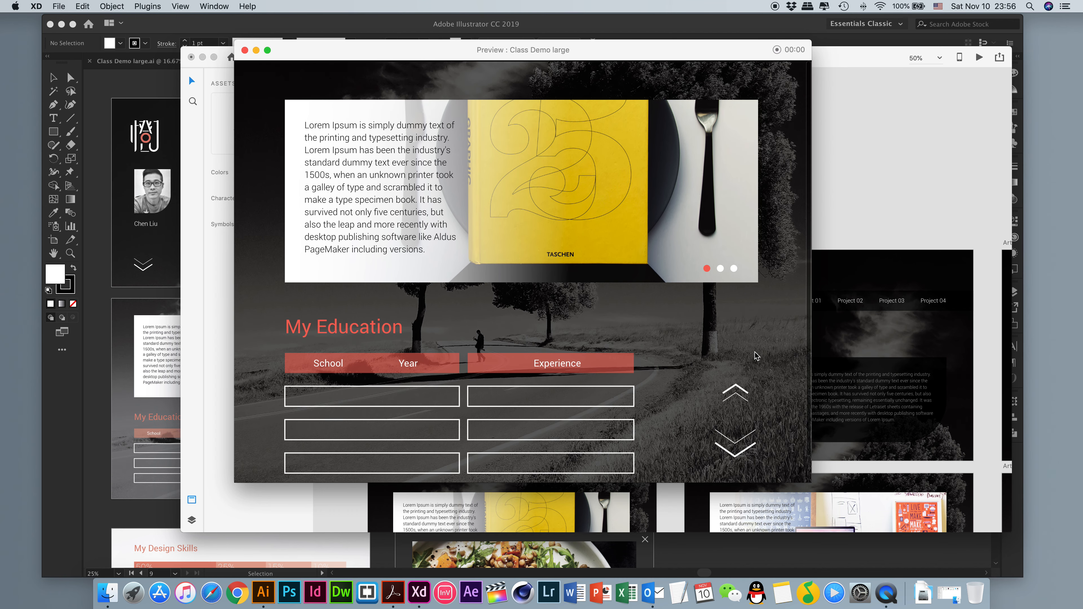
{"action": "left_click", "coordinate": [737, 446]}
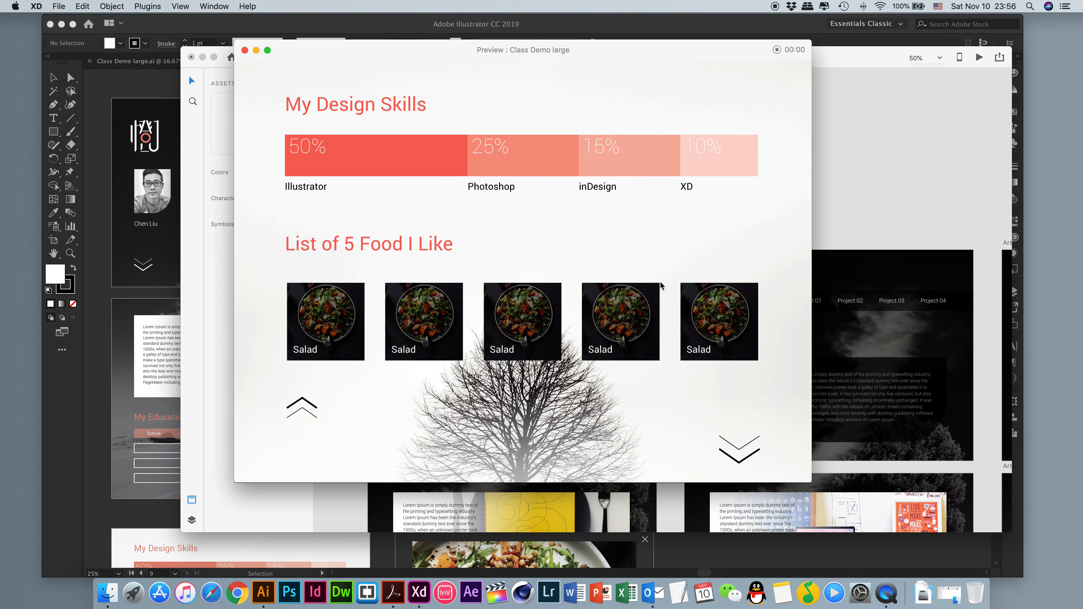
{"action": "left_click", "coordinate": [312, 409]}
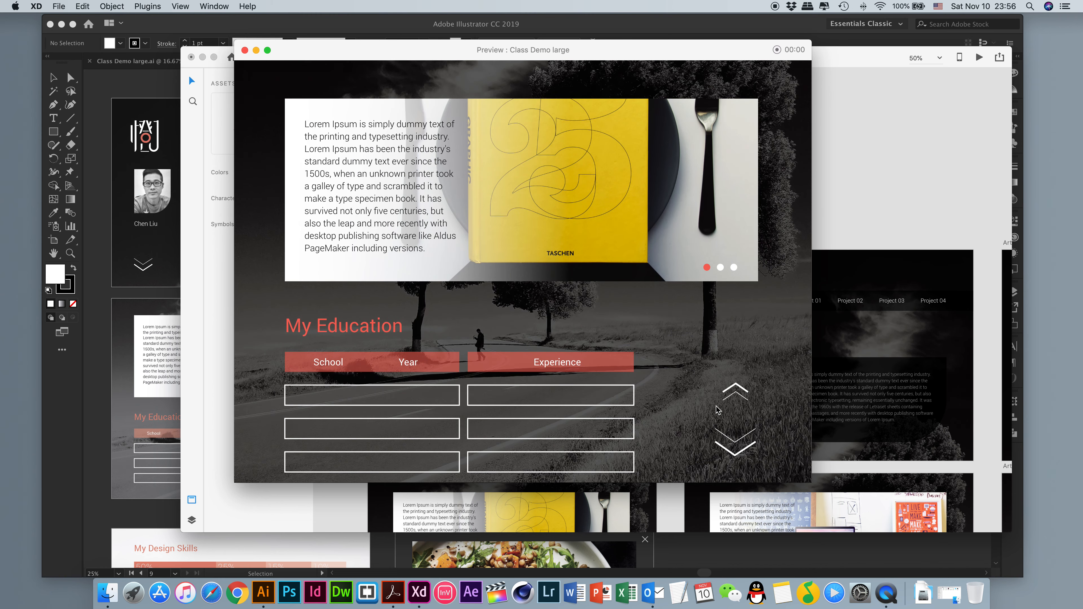
{"action": "left_click", "coordinate": [740, 444]}
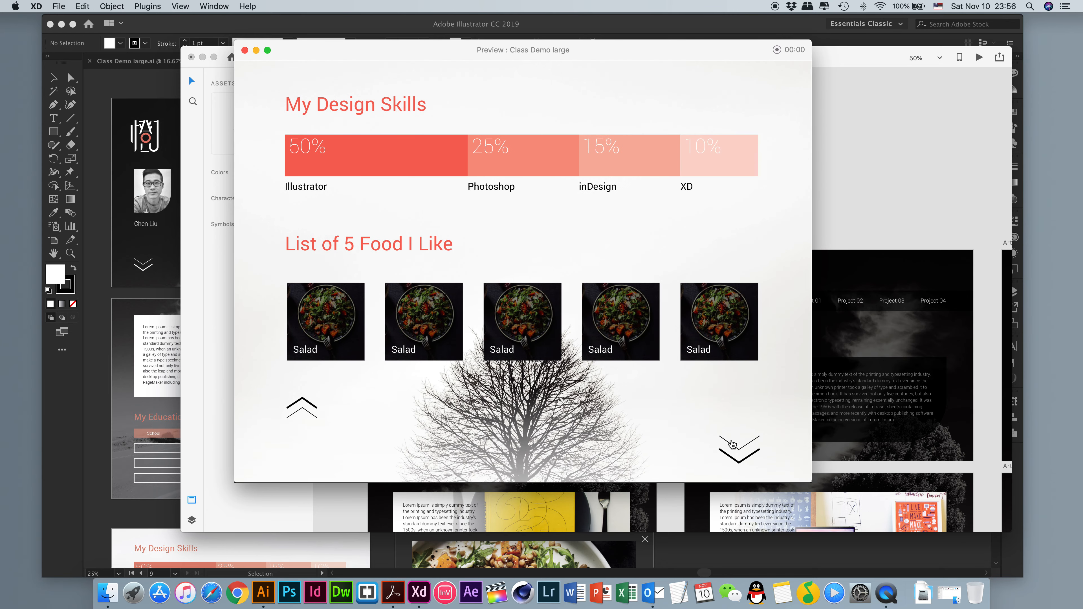
{"action": "left_click", "coordinate": [311, 411]}
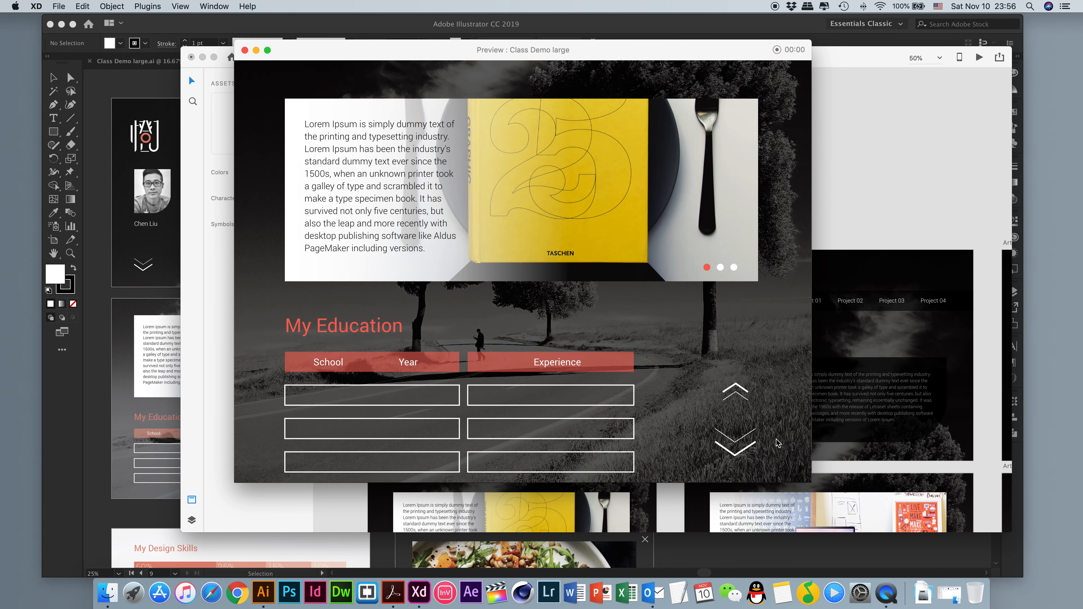
{"action": "left_click", "coordinate": [747, 443]}
- Test opening the food pop-up from the first Salad thumbnail and closing it with the cross, twice
{"action": "scroll", "coordinate": [743, 439], "scroll_direction": "down", "scroll_amount": 2}
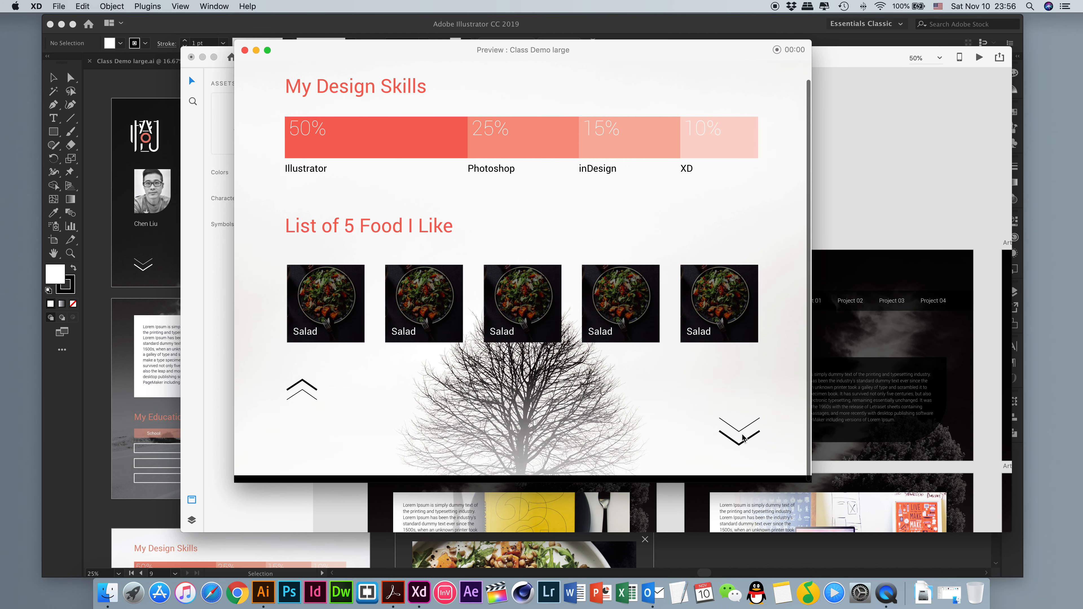
{"action": "scroll", "coordinate": [742, 440], "scroll_direction": "up", "scroll_amount": 2}
{"action": "scroll", "coordinate": [743, 439], "scroll_direction": "down", "scroll_amount": 2}
{"action": "scroll", "coordinate": [744, 438], "scroll_direction": "up", "scroll_amount": 2}
{"action": "scroll", "coordinate": [742, 437], "scroll_direction": "down", "scroll_amount": 2}
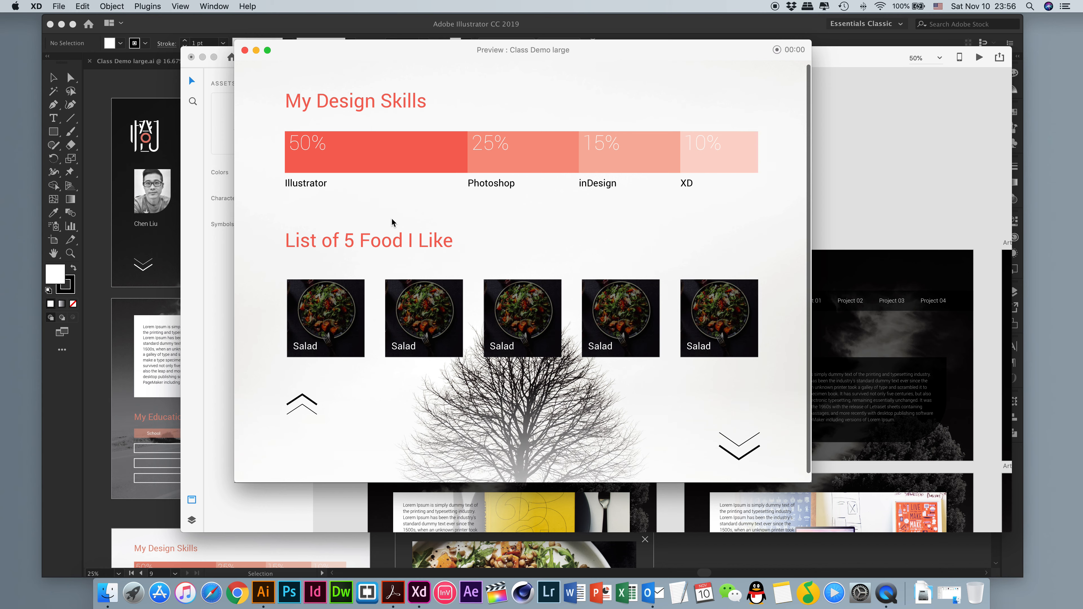
{"action": "scroll", "coordinate": [306, 340], "scroll_direction": "down", "scroll_amount": 1}
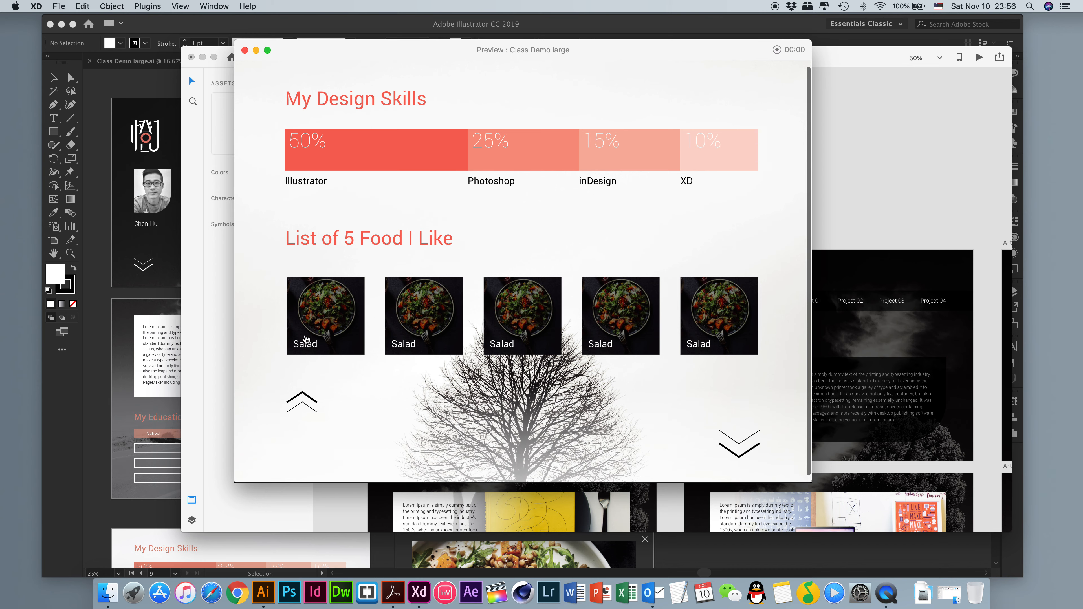
{"action": "left_click", "coordinate": [328, 323]}
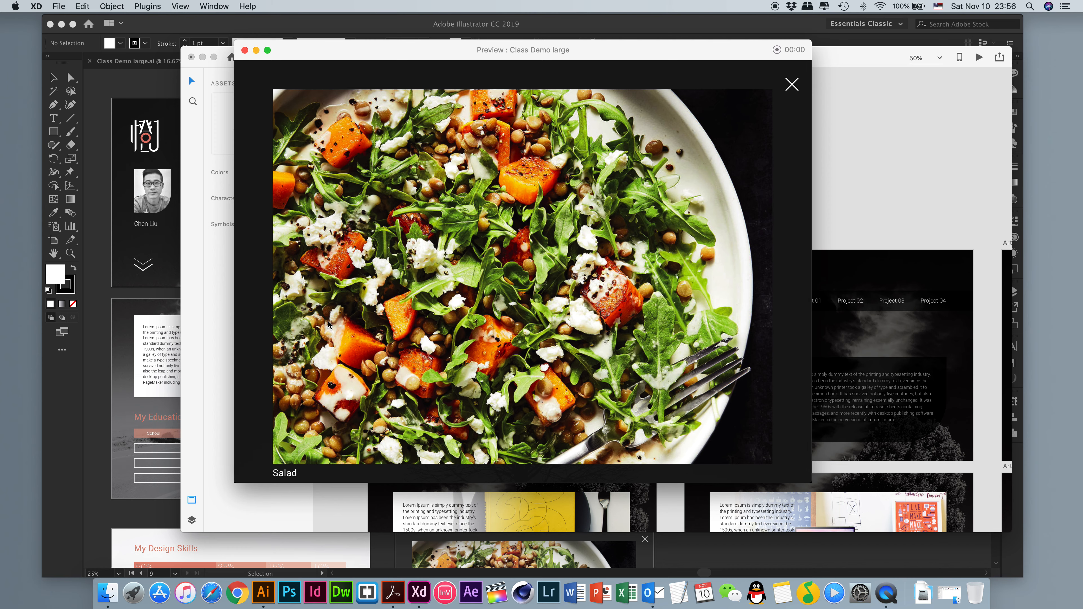
{"action": "left_click", "coordinate": [794, 85]}
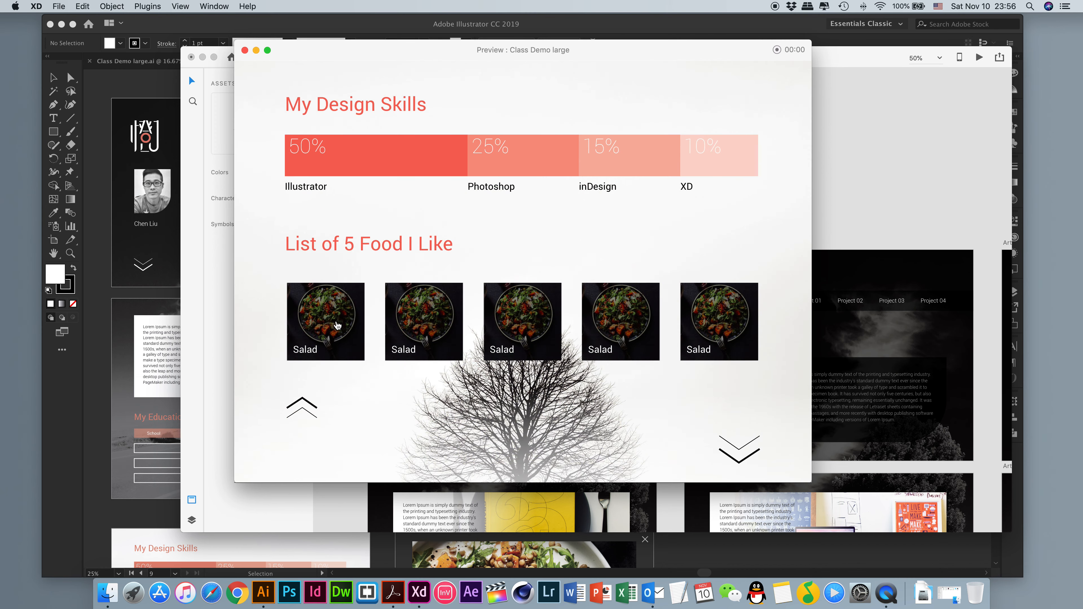
{"action": "left_click", "coordinate": [337, 324]}
{"action": "left_click", "coordinate": [791, 84]}
- Go to 5 Website I Like, look through it down to the footer, and test its up arrow back to My Design Skills
{"action": "scroll", "coordinate": [738, 431], "scroll_direction": "down", "scroll_amount": 10}
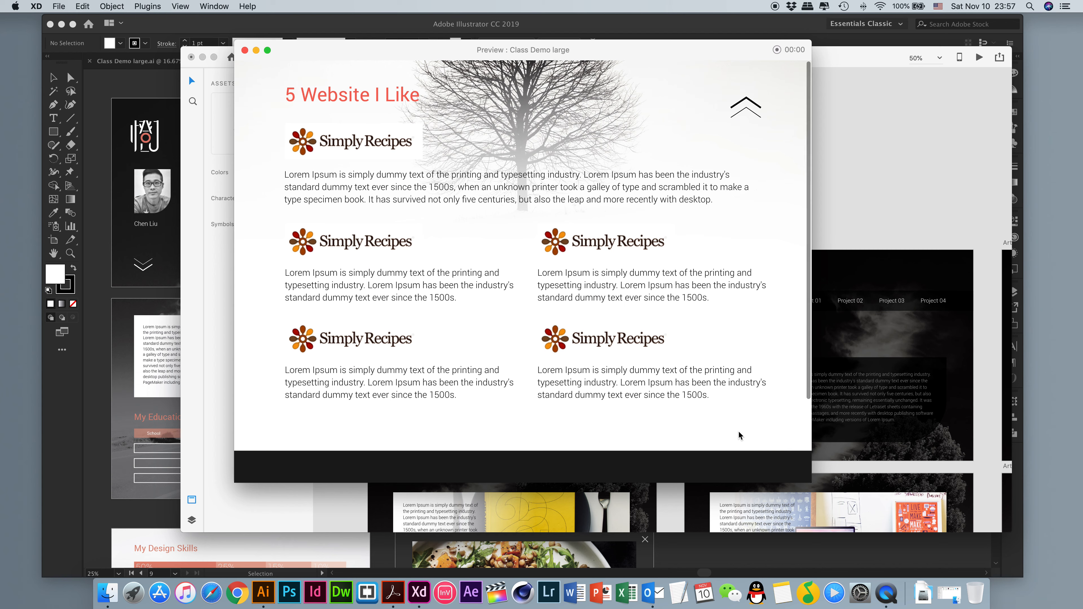
{"action": "scroll", "coordinate": [739, 434], "scroll_direction": "down", "scroll_amount": 5}
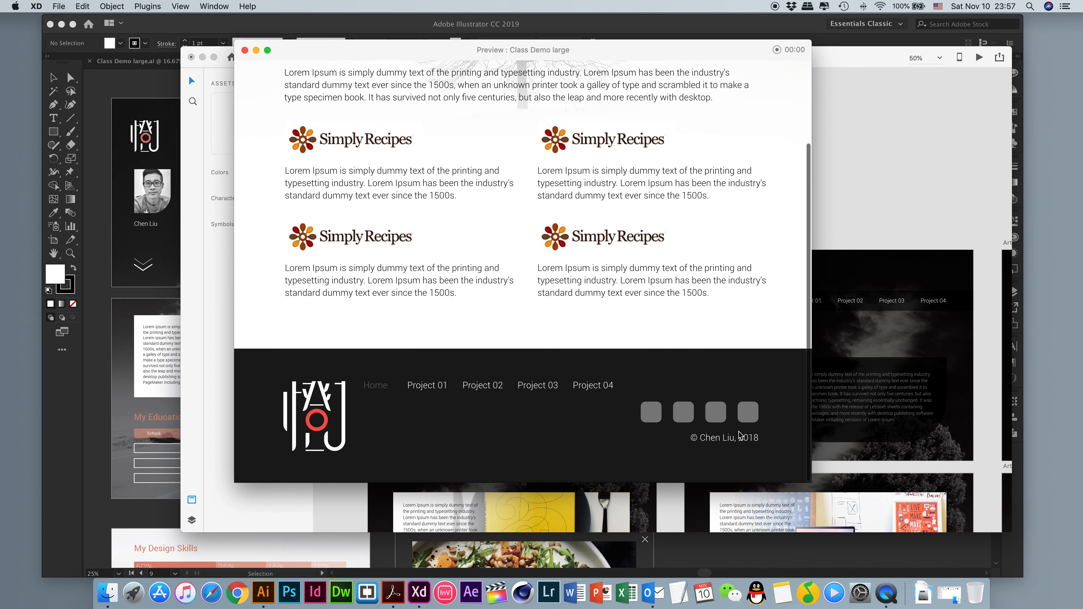
{"action": "scroll", "coordinate": [739, 435], "scroll_direction": "up", "scroll_amount": 5}
{"action": "scroll", "coordinate": [737, 431], "scroll_direction": "down", "scroll_amount": 5}
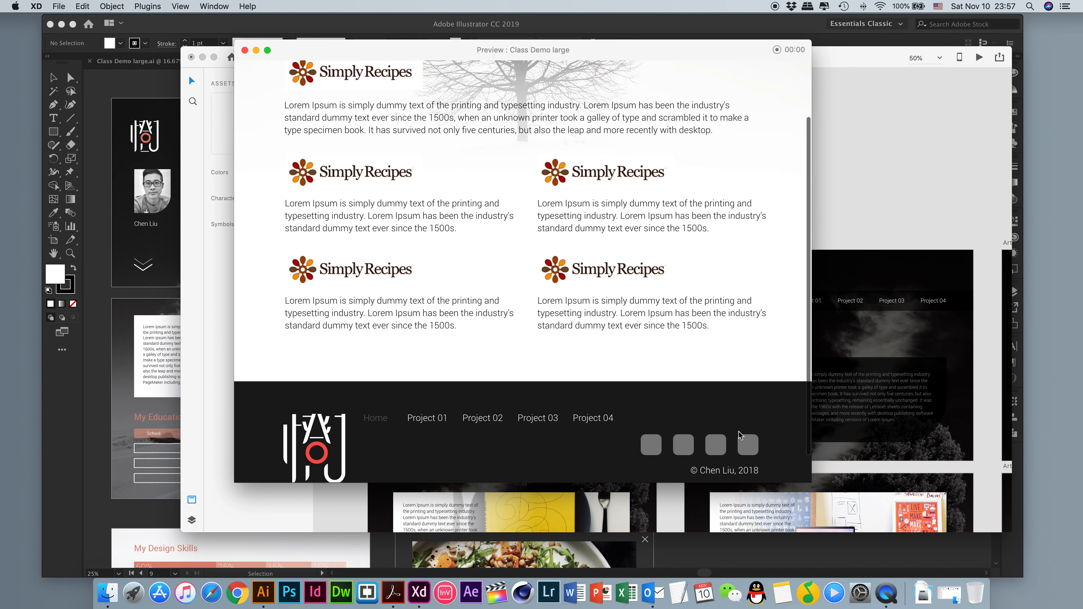
{"action": "scroll", "coordinate": [740, 435], "scroll_direction": "up", "scroll_amount": 5}
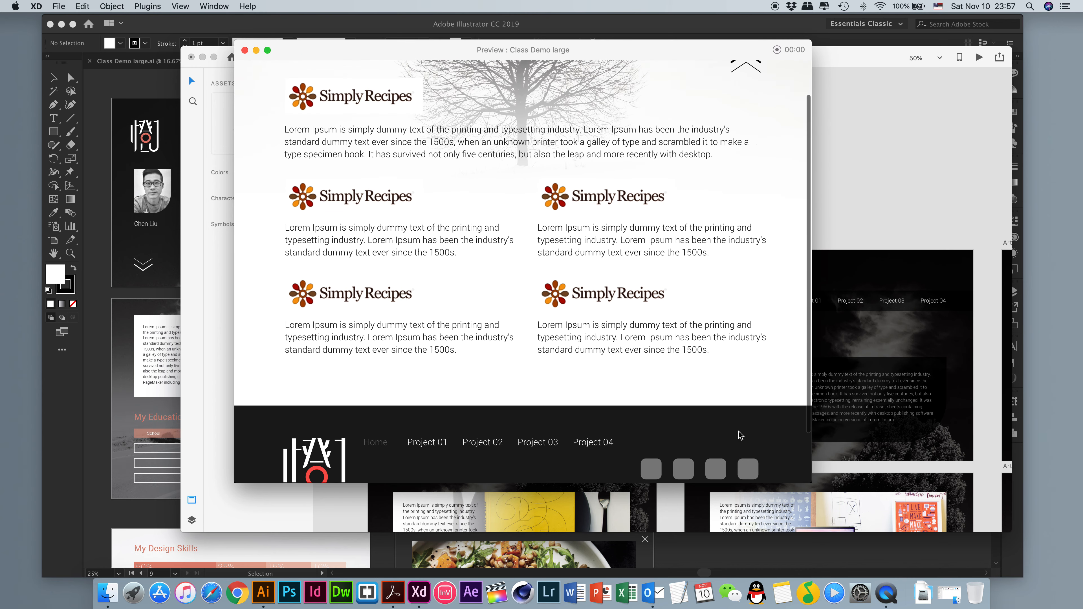
{"action": "left_click", "coordinate": [757, 114]}
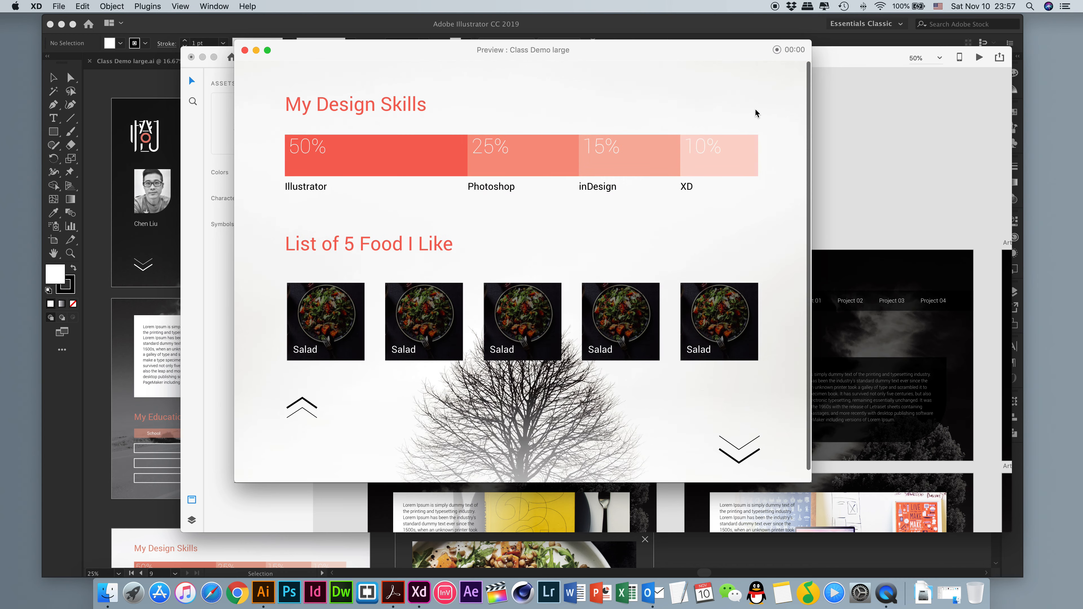
{"action": "scroll", "coordinate": [561, 388], "scroll_direction": "down", "scroll_amount": 15}
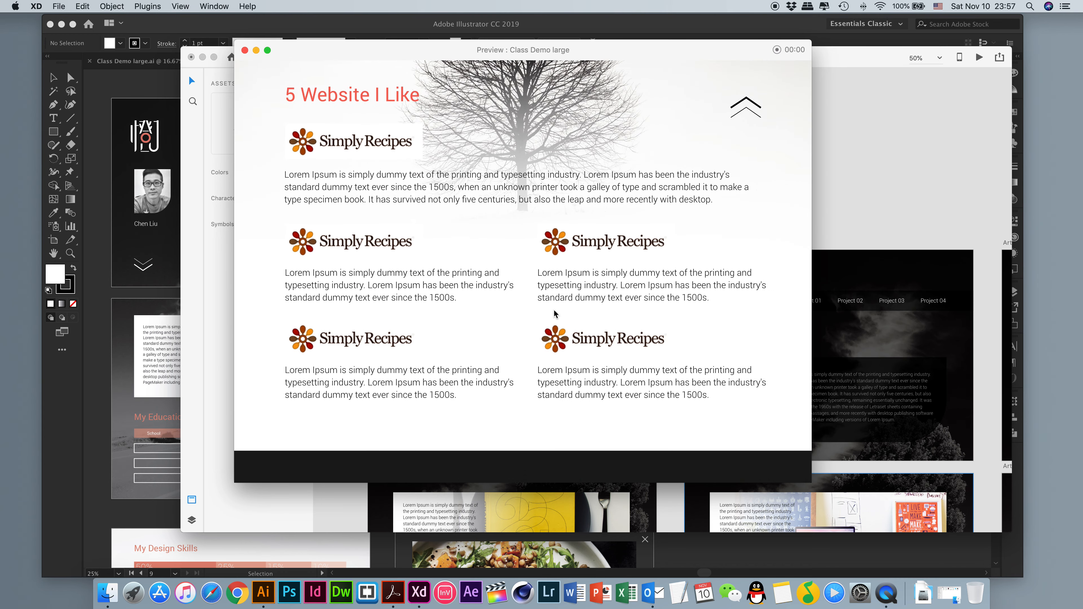
{"action": "left_click", "coordinate": [758, 103]}
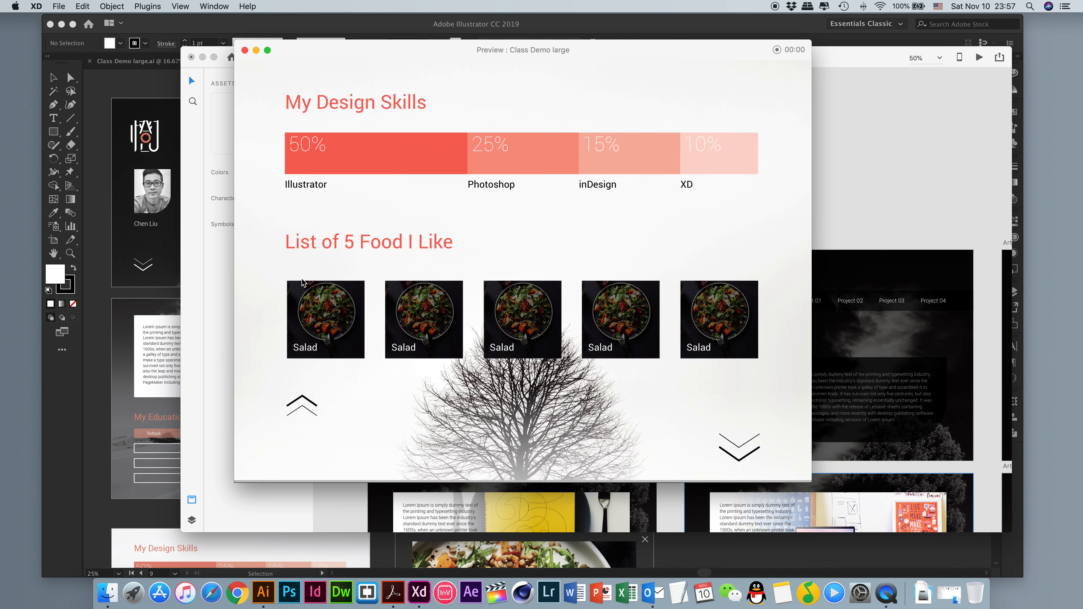
- Return from My Design Skills to My Education and switch the carousel to its second and third slides
{"action": "left_click", "coordinate": [297, 413]}
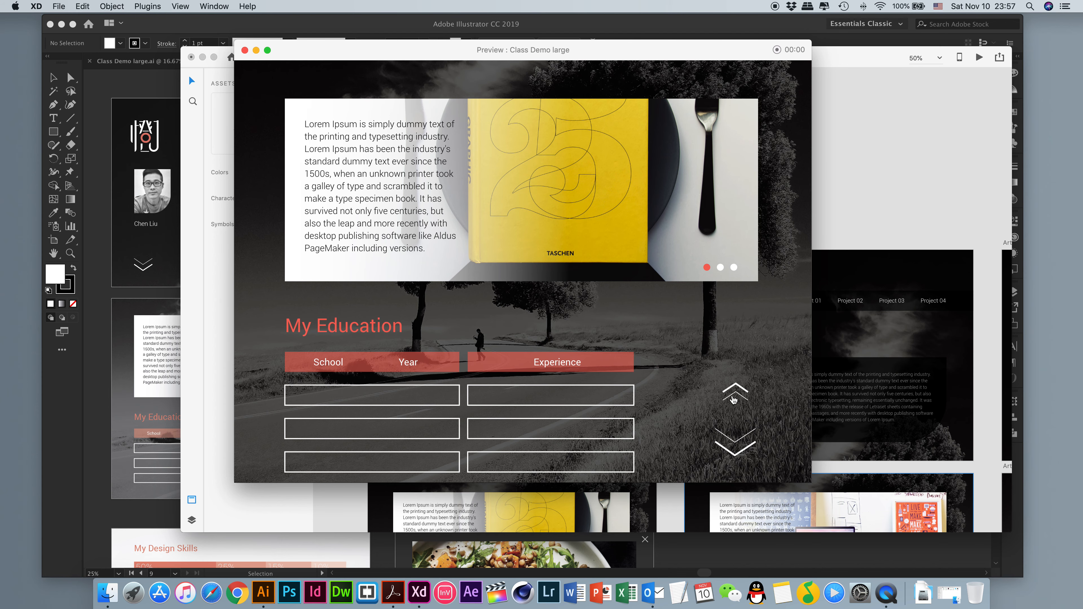
{"action": "left_click", "coordinate": [720, 268]}
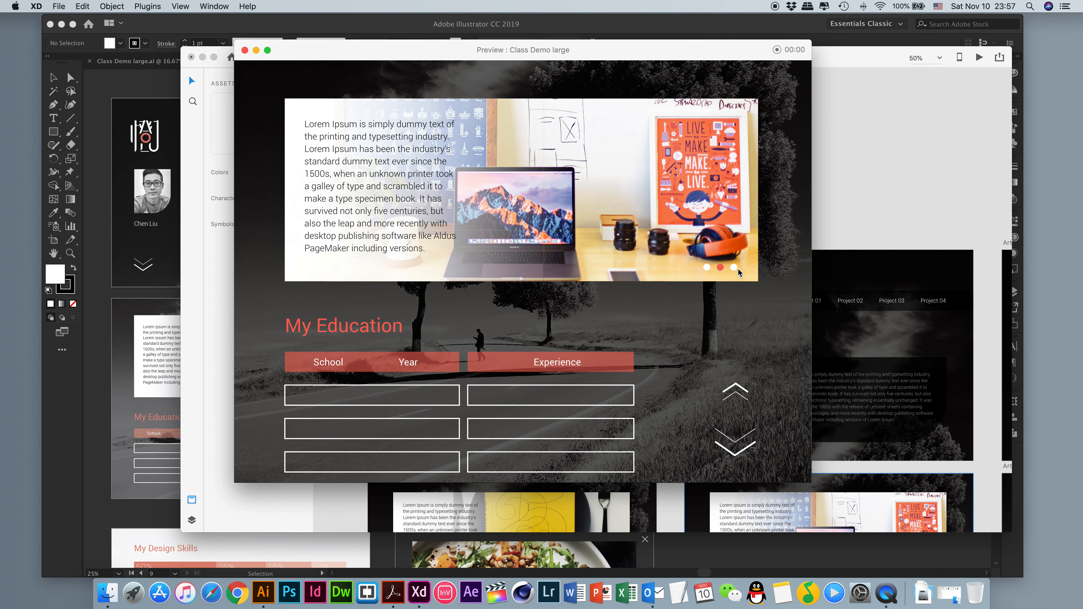
{"action": "left_click", "coordinate": [734, 268]}
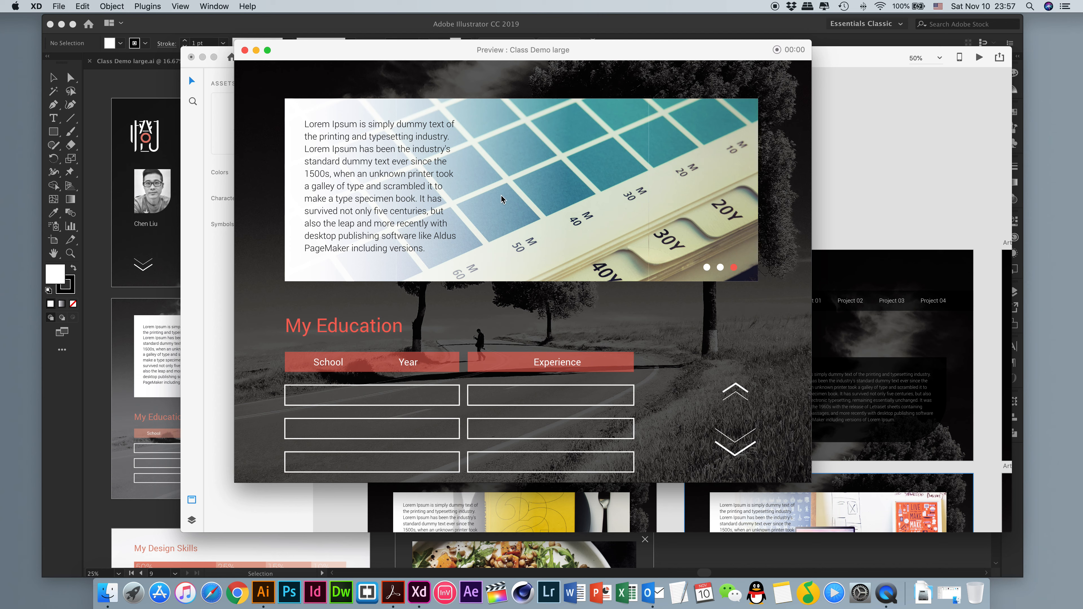
- From the third carousel slide, follow the down arrow to My Design Skills and the up arrow back to My Education
{"action": "left_click", "coordinate": [736, 448]}
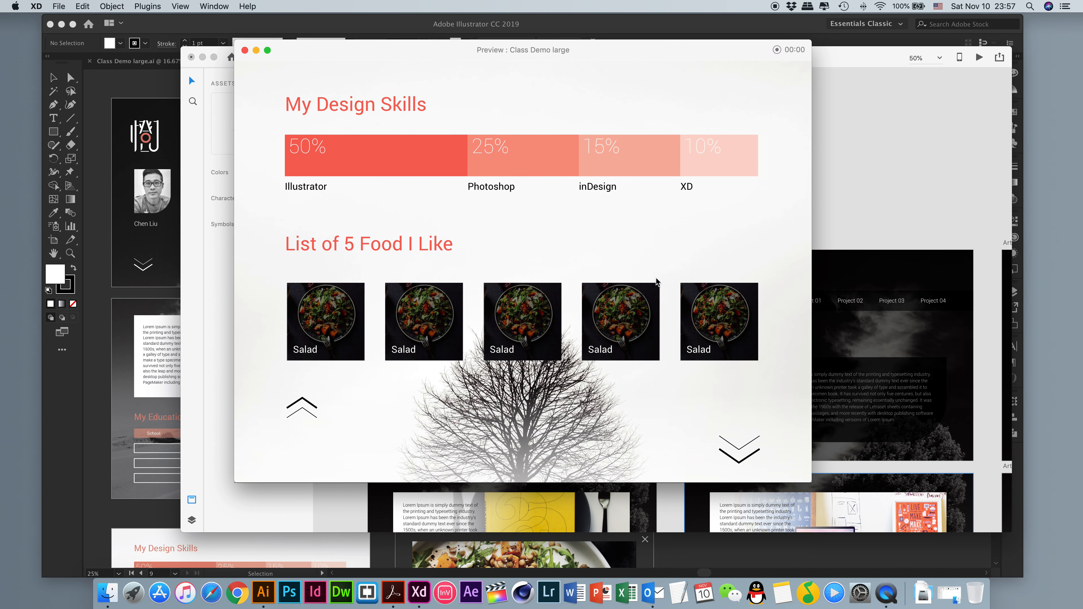
{"action": "scroll", "coordinate": [617, 210], "scroll_direction": "up", "scroll_amount": 1}
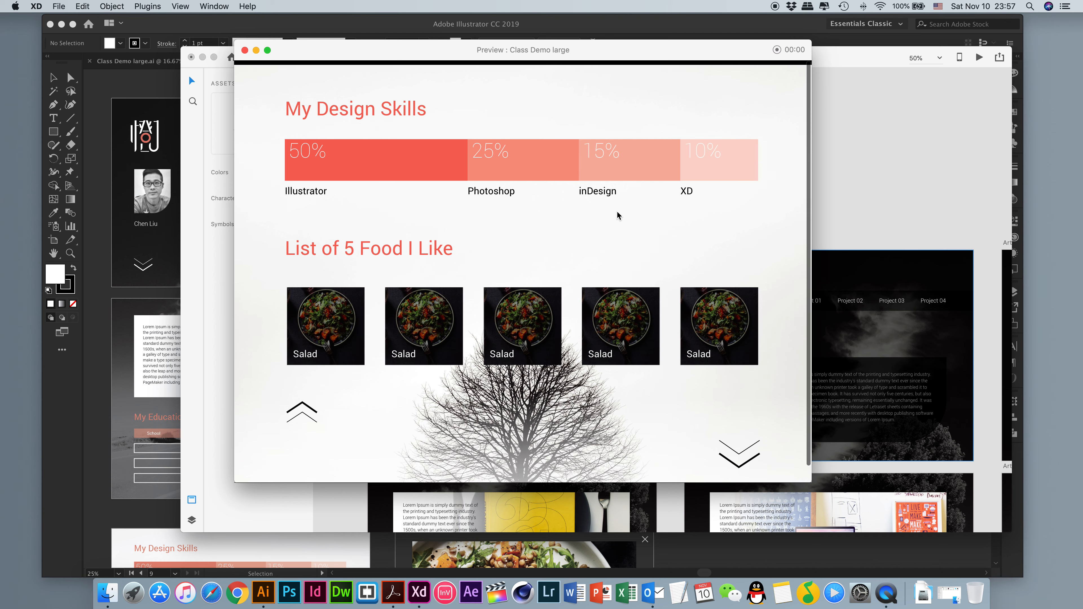
{"action": "left_click", "coordinate": [295, 408]}
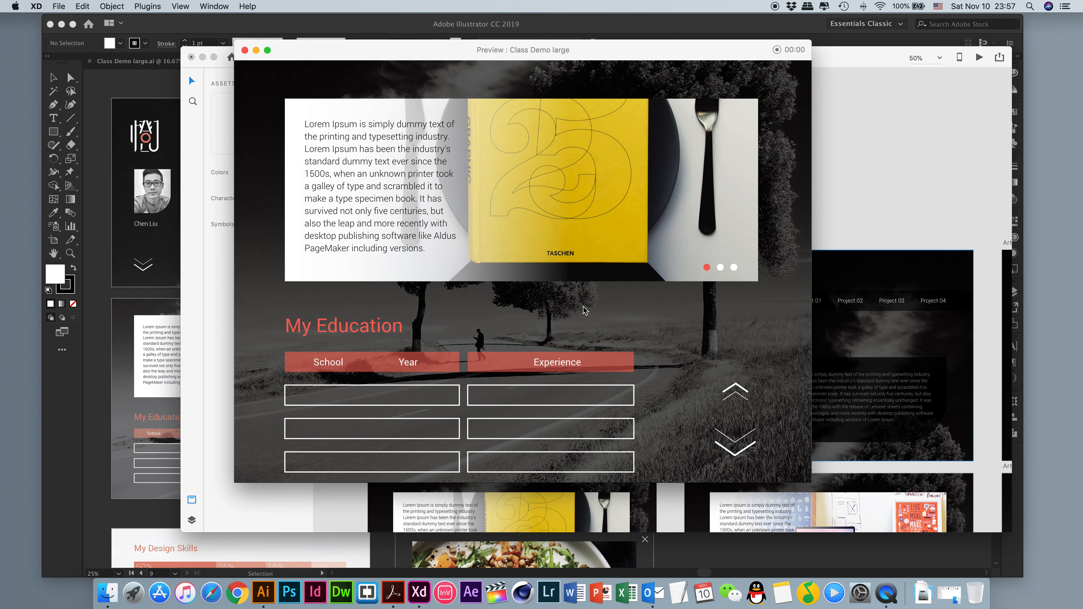
- Check the carousel dots again, moving forward and back through the slides after returning to My Education
{"action": "left_click", "coordinate": [721, 269]}
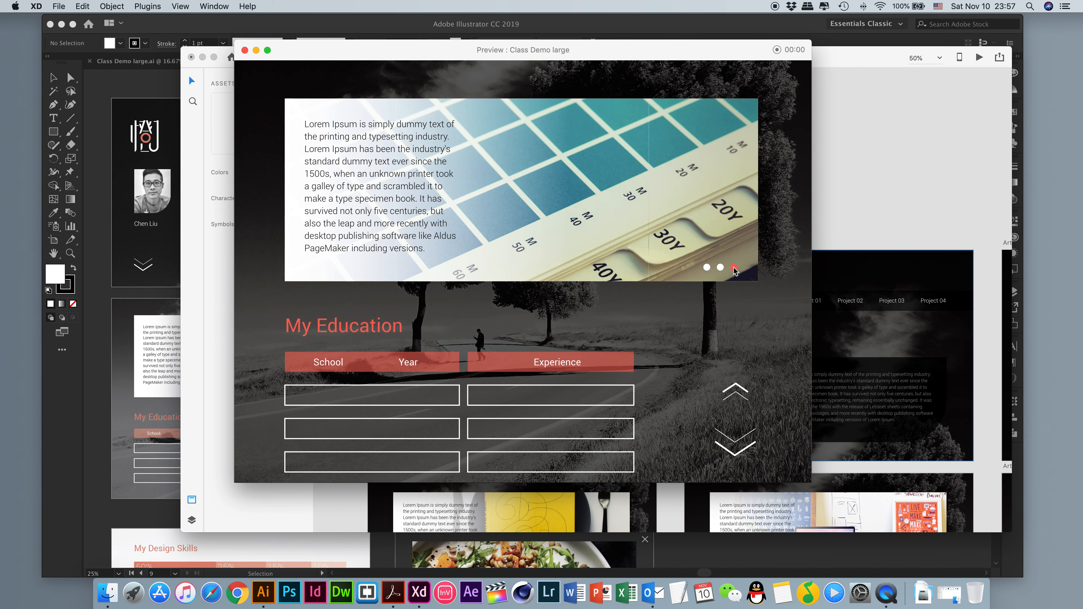
{"action": "left_click", "coordinate": [721, 268]}
{"action": "left_click", "coordinate": [707, 269]}
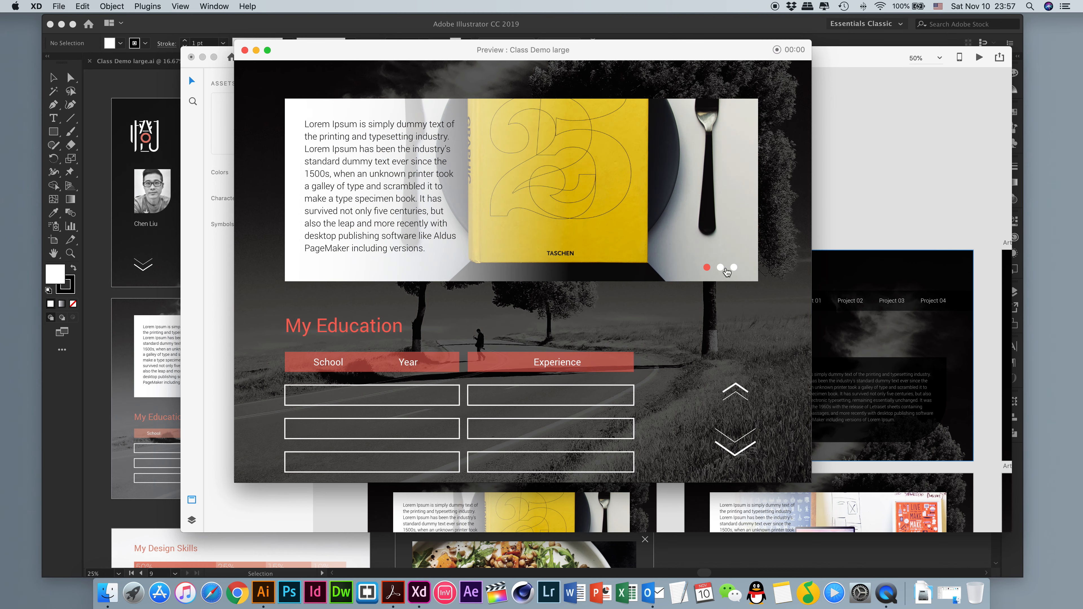
{"action": "left_click", "coordinate": [731, 268]}
- Follow the up arrow on My Education back to the home page and test opening and closing its navigation menu
{"action": "left_click", "coordinate": [737, 392]}
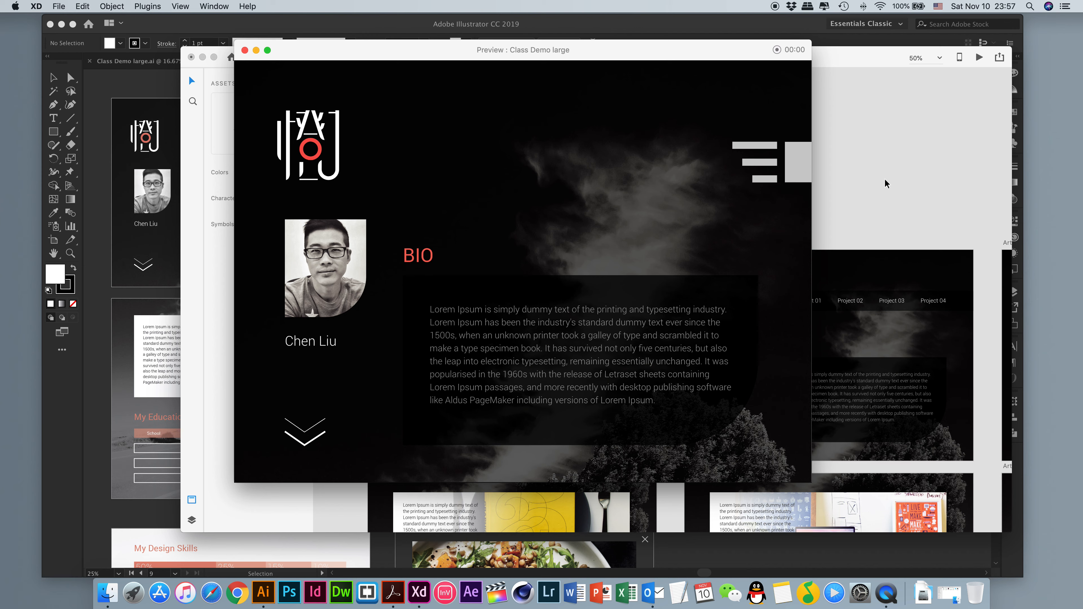
{"action": "left_click", "coordinate": [773, 162]}
{"action": "left_click", "coordinate": [362, 155]}
{"action": "left_click", "coordinate": [759, 171]}
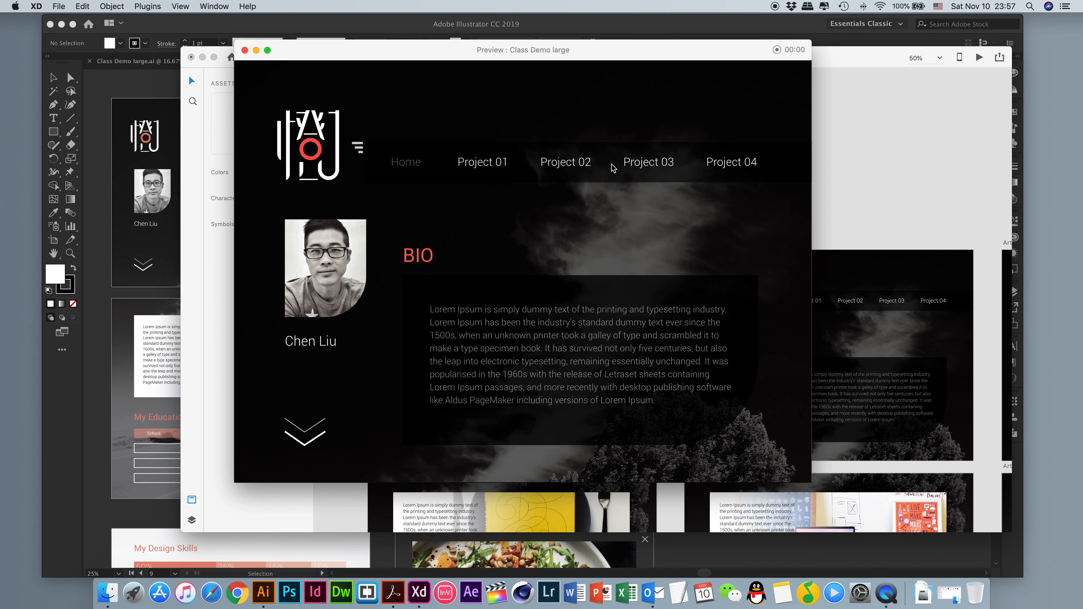
- Test the 5 Websites link in the Project 03 submenu, then follow the up arrows through each page back to the home page
{"action": "left_click", "coordinate": [650, 167]}
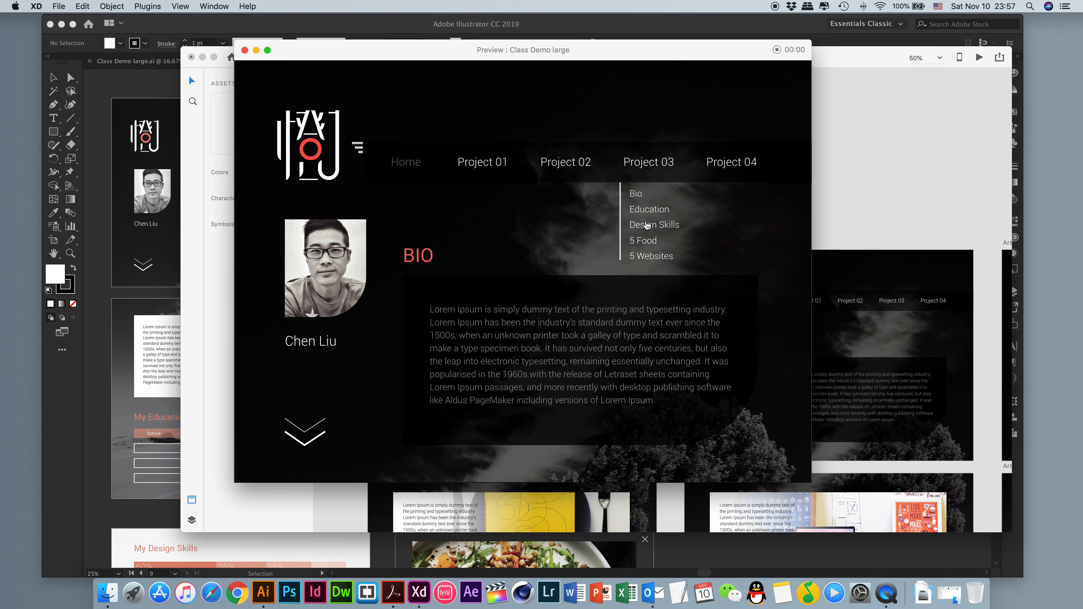
{"action": "left_click", "coordinate": [648, 257]}
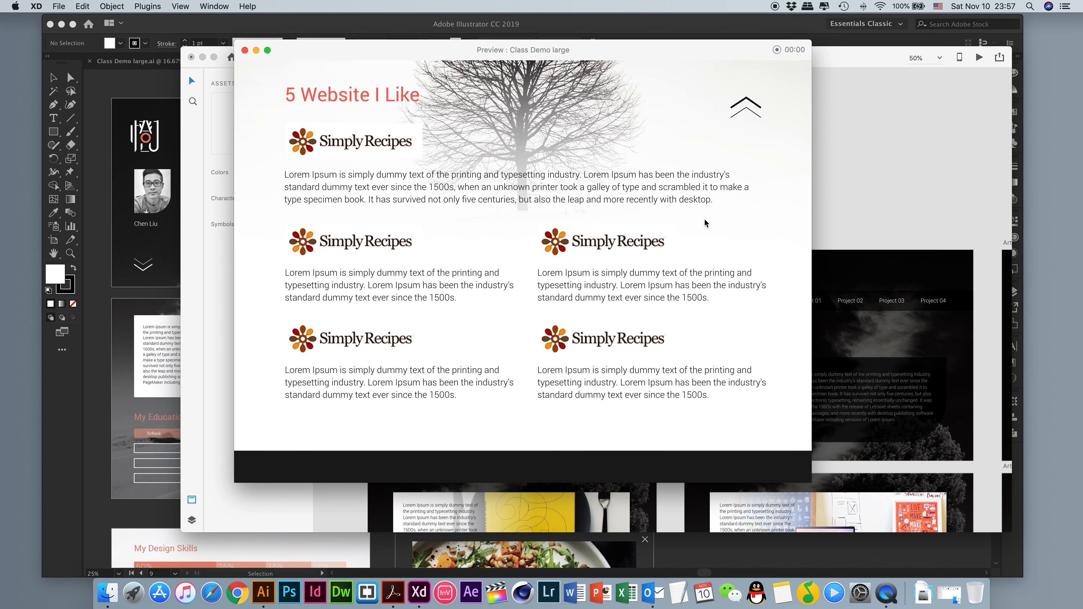
{"action": "left_click", "coordinate": [748, 102]}
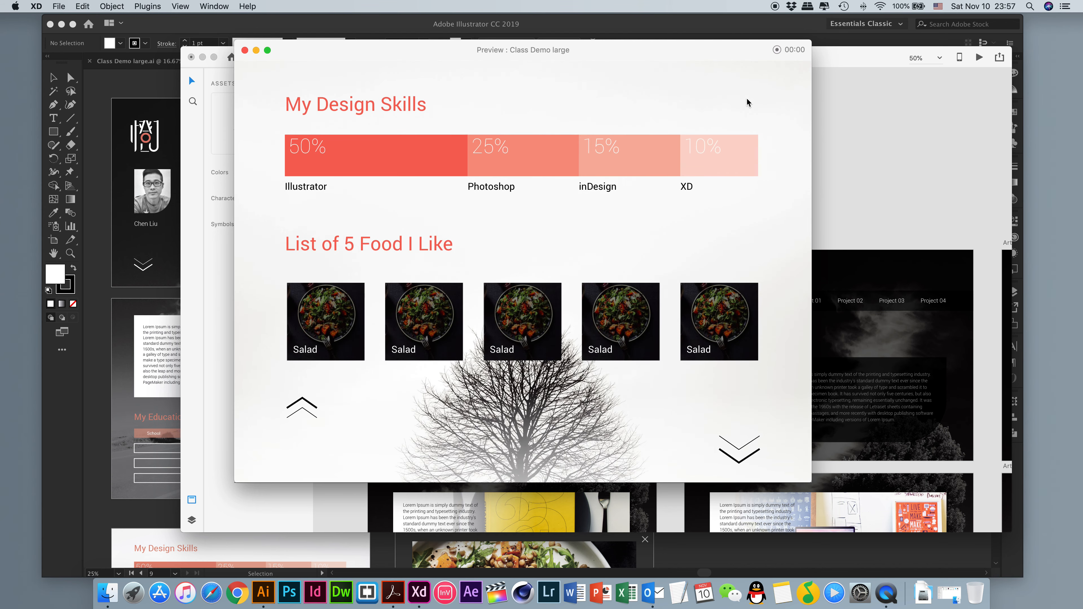
{"action": "left_click", "coordinate": [297, 410]}
{"action": "left_click", "coordinate": [743, 394]}
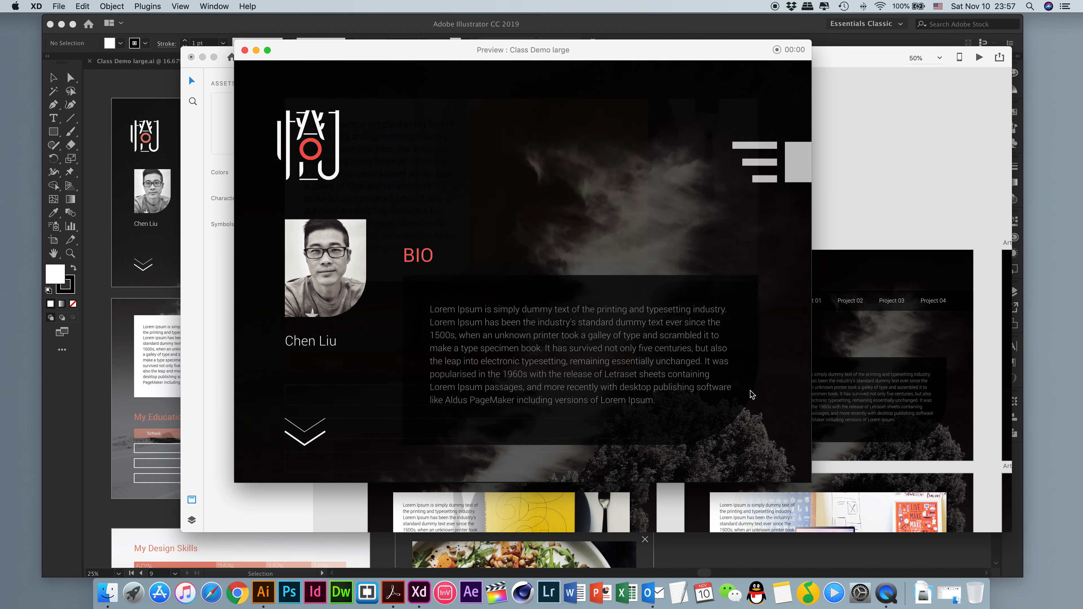
- Test the 5 Food link in the Project 03 submenu, and open and close the first Salad pop-up
{"action": "left_click", "coordinate": [790, 162]}
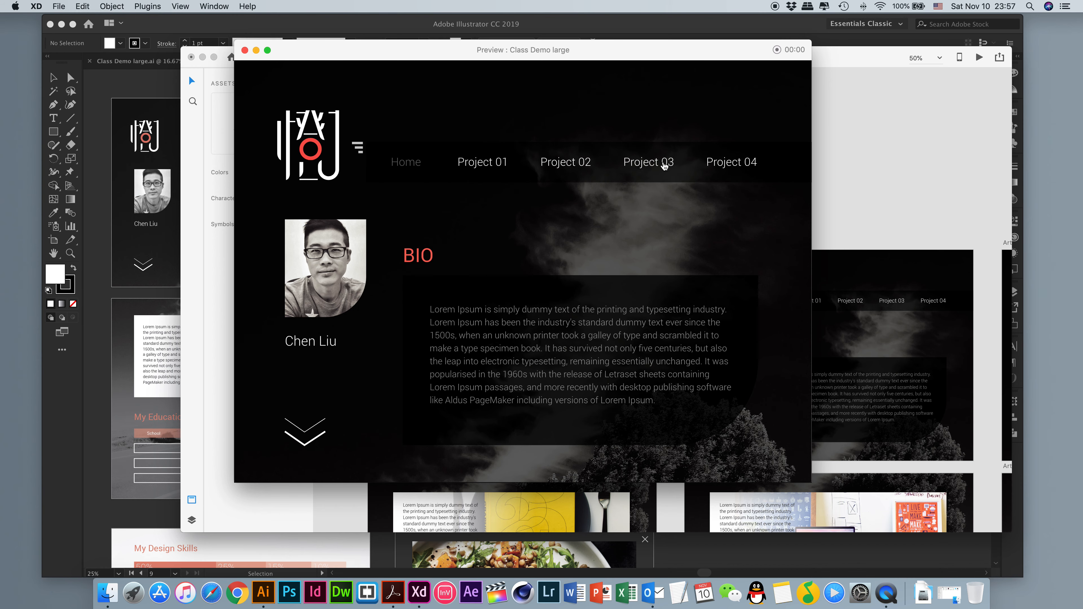
{"action": "left_click", "coordinate": [661, 164]}
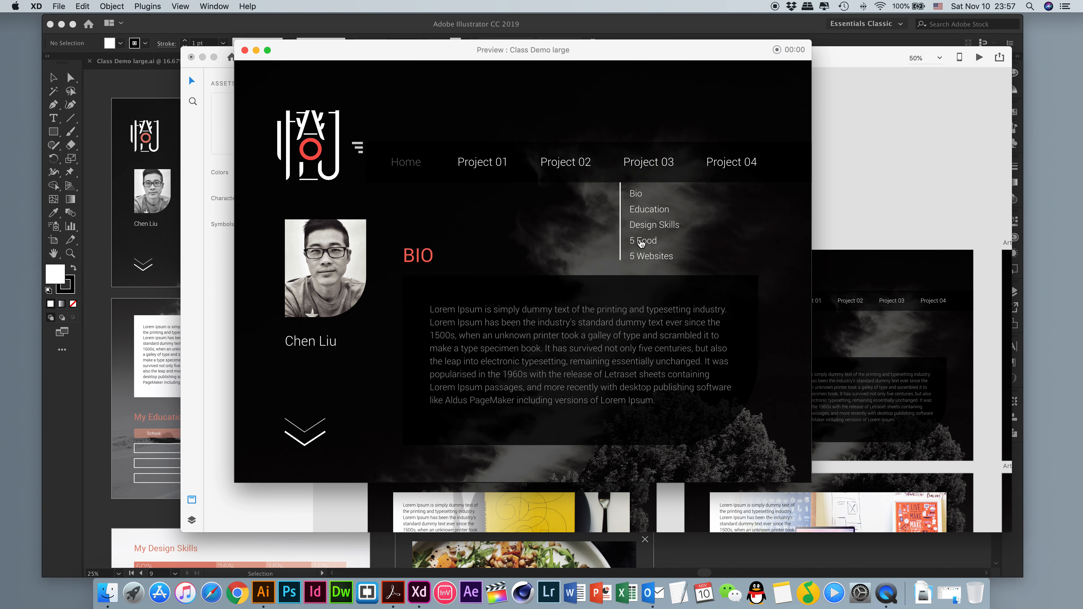
{"action": "left_click", "coordinate": [646, 241]}
{"action": "scroll", "coordinate": [601, 238], "scroll_direction": "down", "scroll_amount": 1}
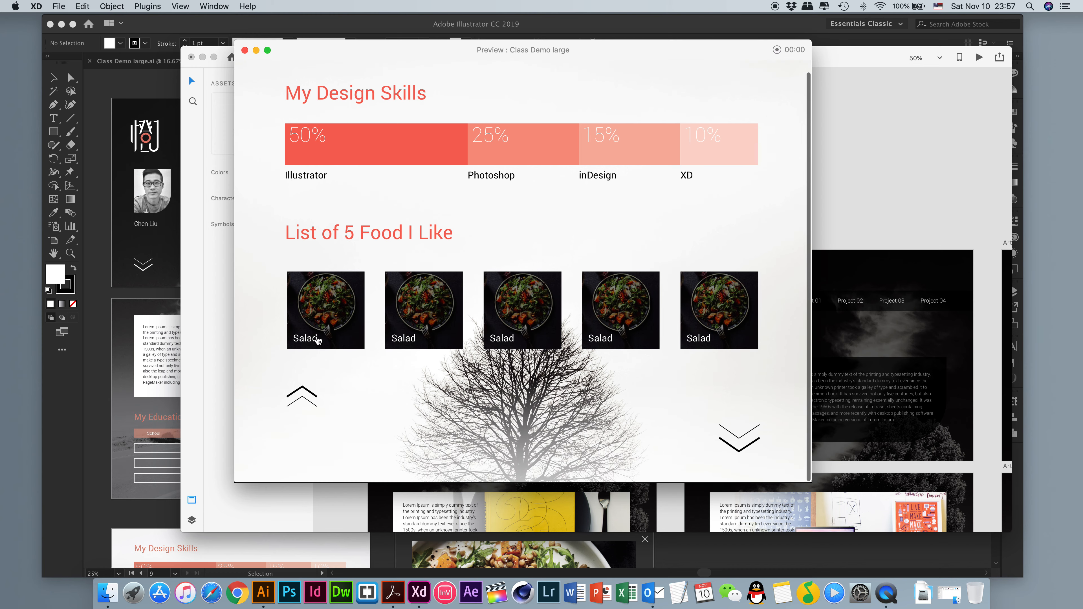
{"action": "left_click", "coordinate": [321, 306]}
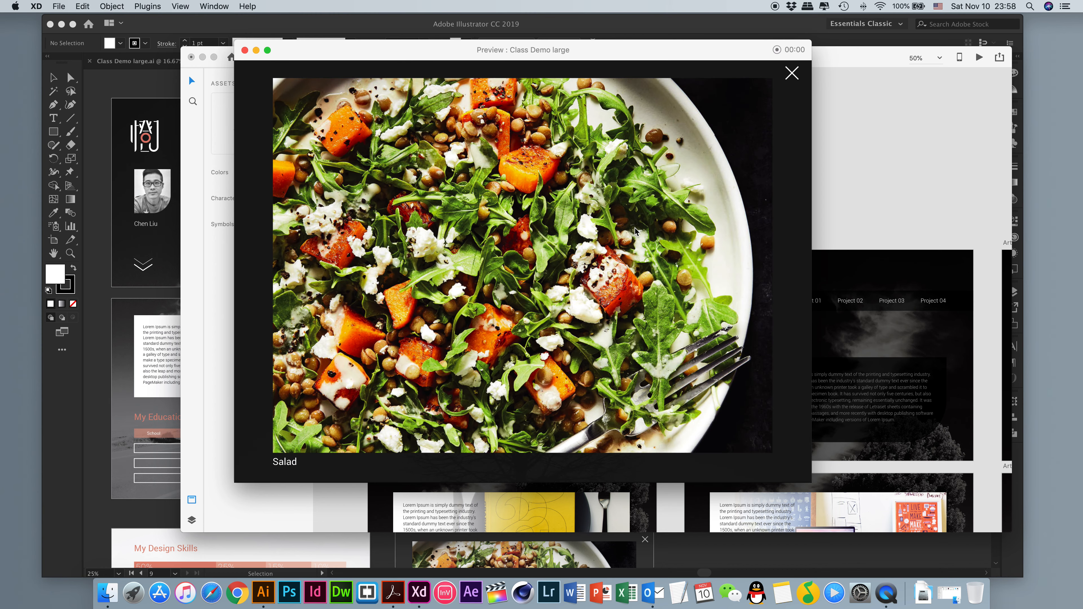
{"action": "left_click", "coordinate": [791, 73]}
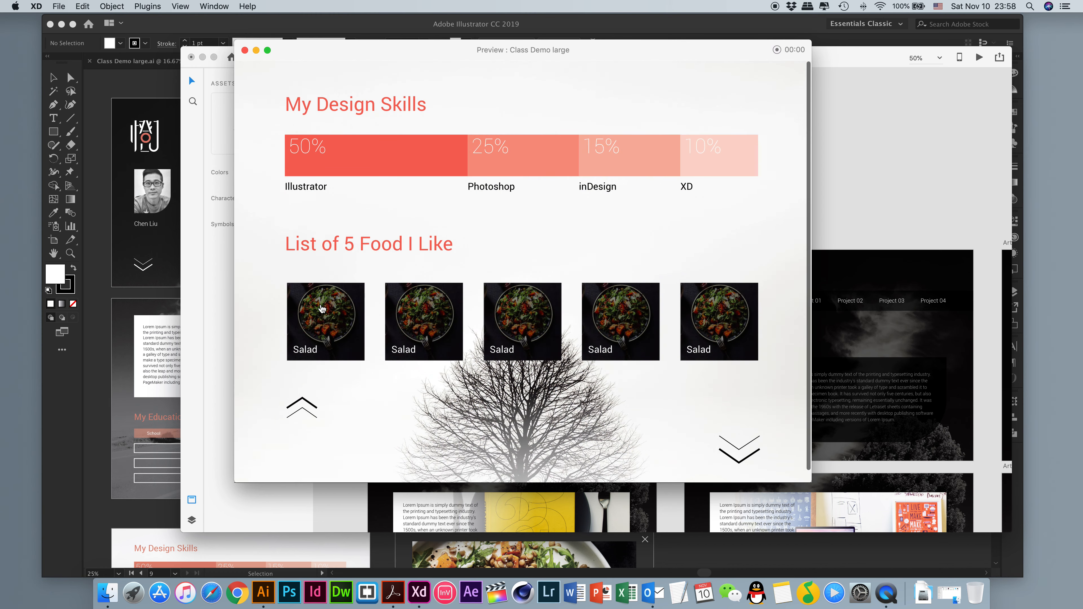
- Follow the up arrows from My Design Skills to the home page and reopen the navigation menu's Project 03 submenu
{"action": "left_click", "coordinate": [303, 407]}
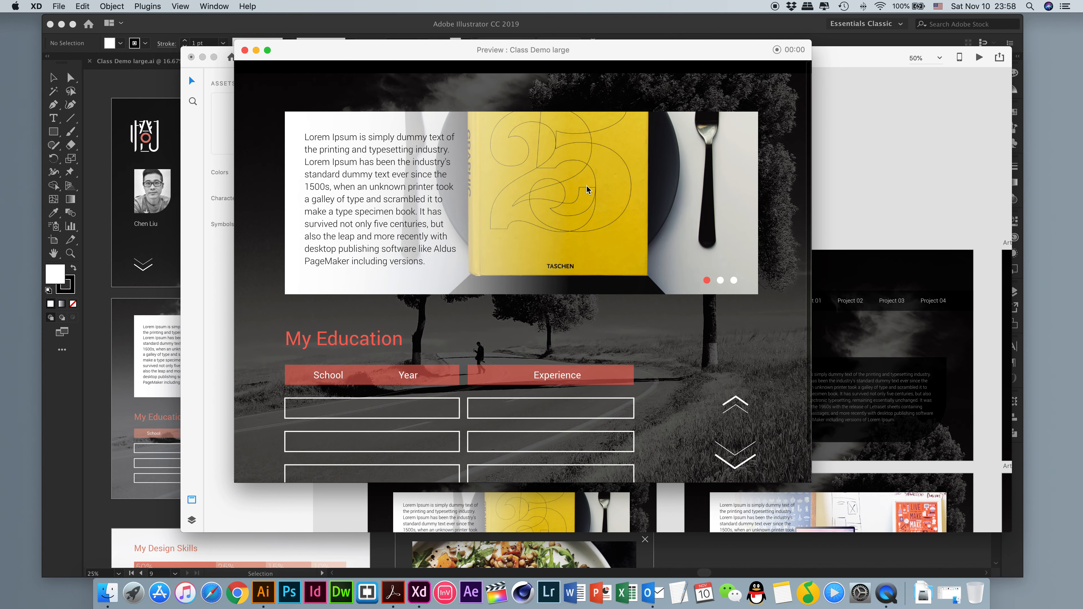
{"action": "left_click", "coordinate": [742, 401]}
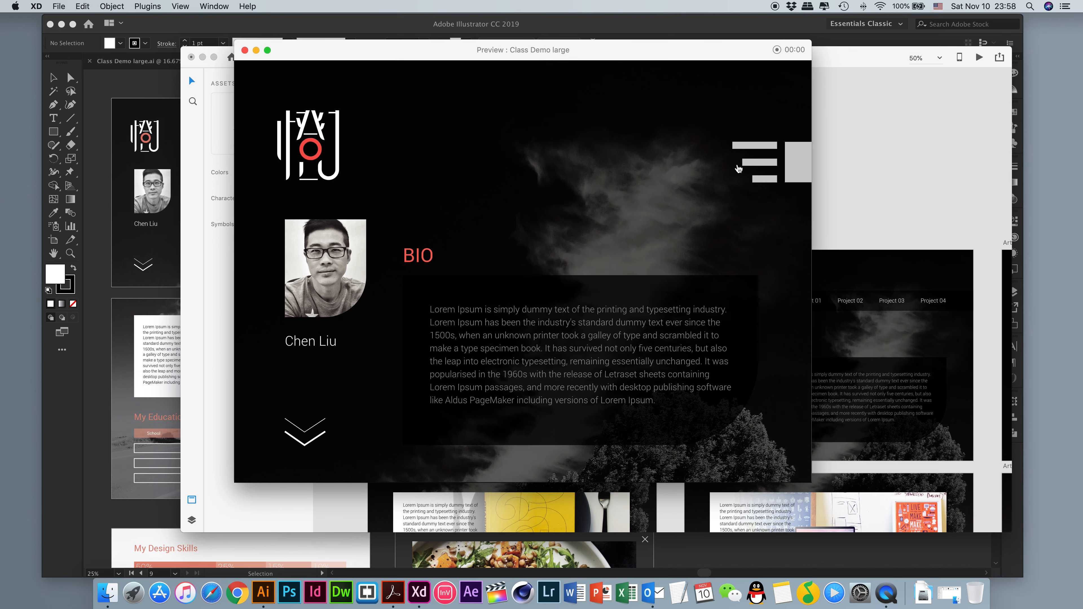
{"action": "left_click", "coordinate": [755, 174]}
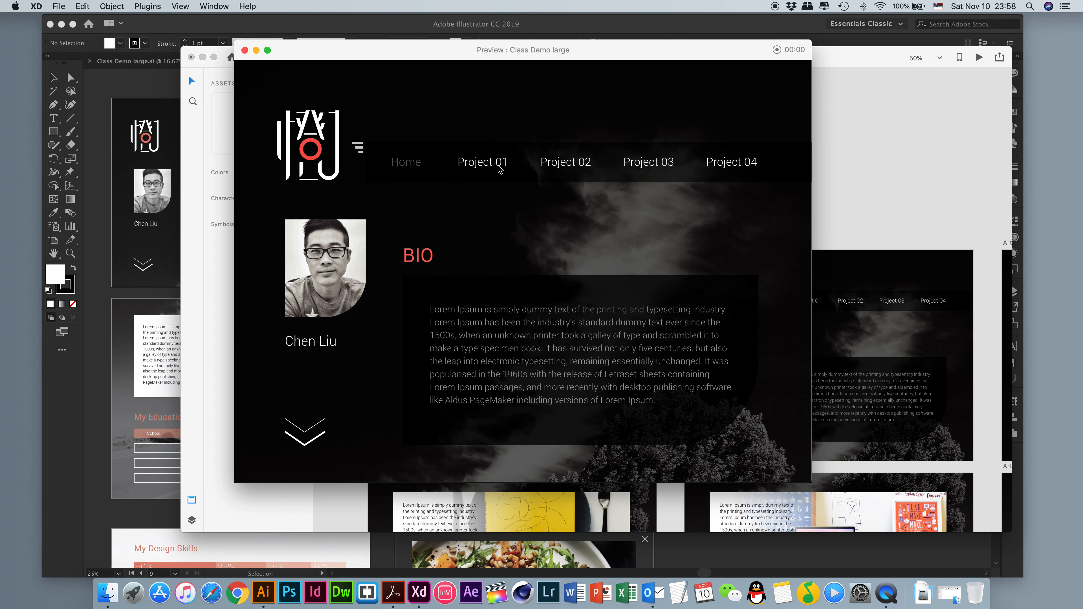
{"action": "left_click", "coordinate": [655, 169]}
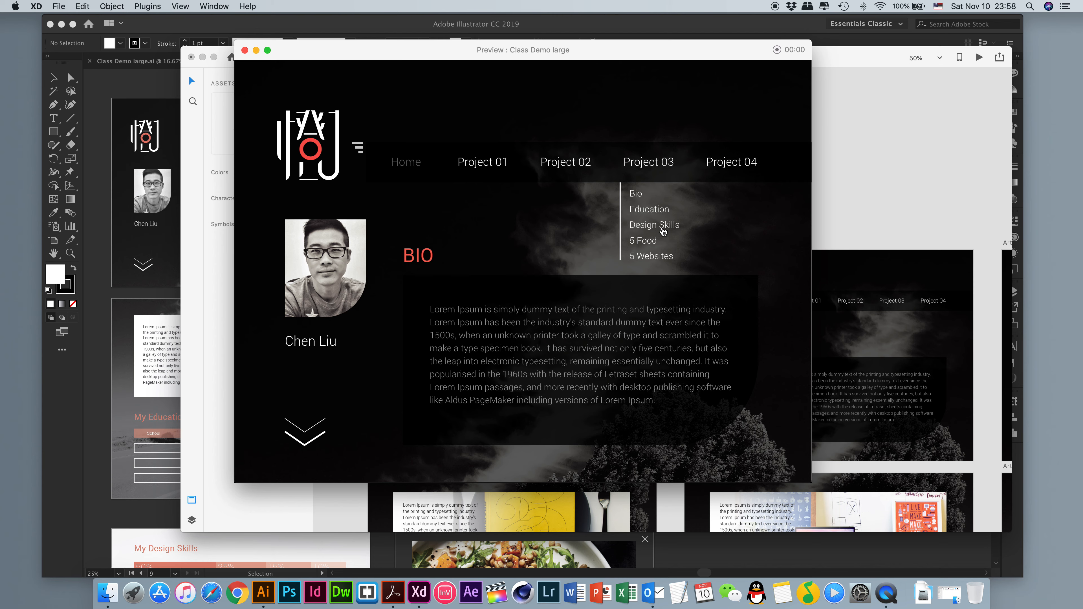
- Reposition the preview window and test the Education link, plus the arrows to My Design Skills and back to My Education
{"action": "left_click_drag", "start_coordinate": [431, 53], "coordinate": [518, 64]}
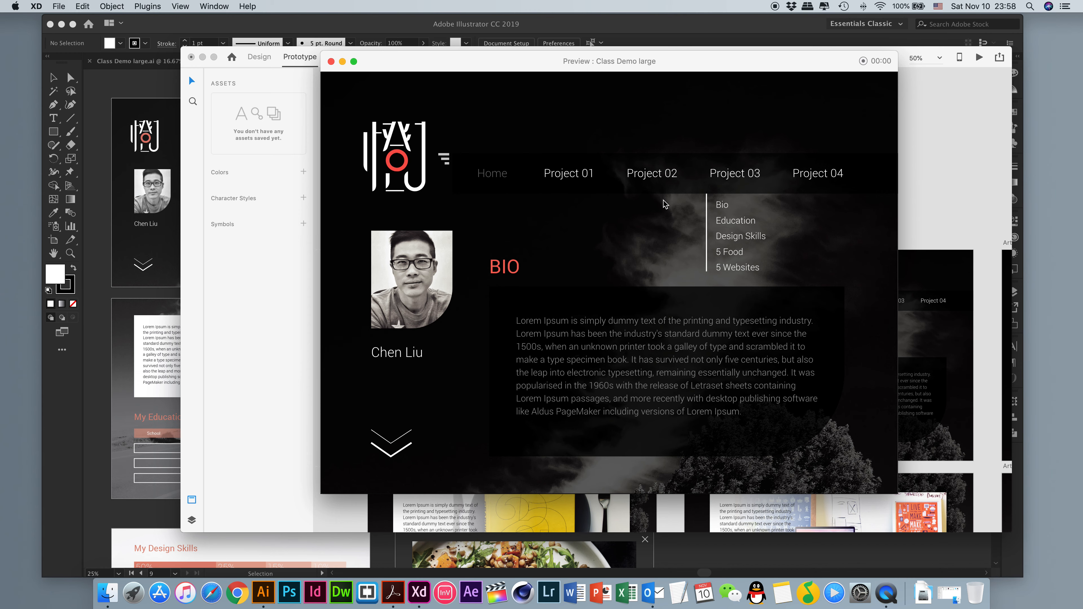
{"action": "left_click", "coordinate": [728, 226]}
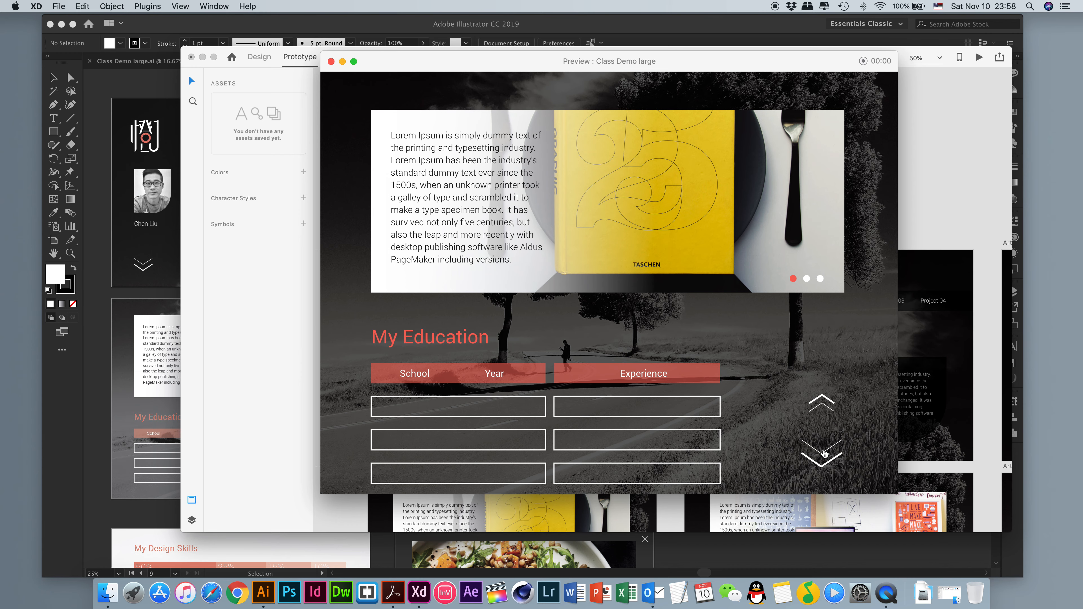
{"action": "left_click", "coordinate": [824, 454]}
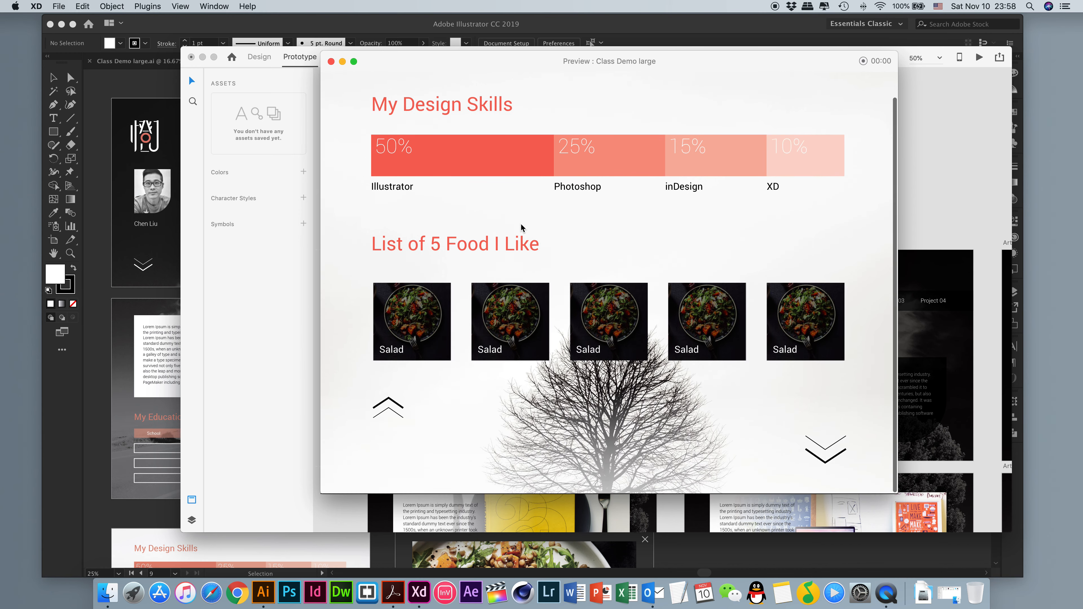
{"action": "left_click", "coordinate": [389, 415]}
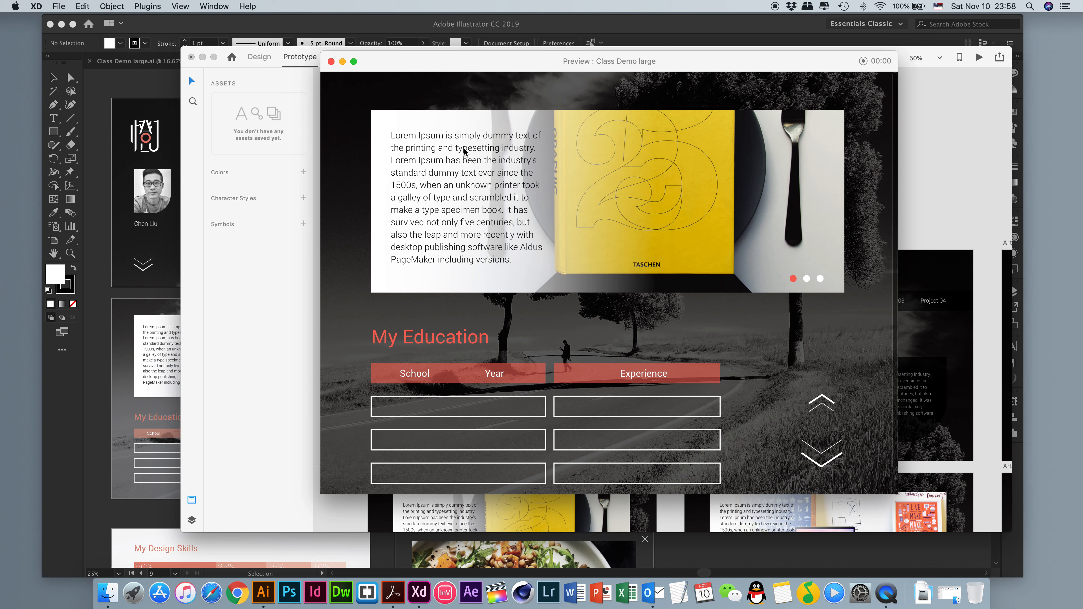
{"action": "left_click_drag", "start_coordinate": [748, 60], "coordinate": [764, 79]}
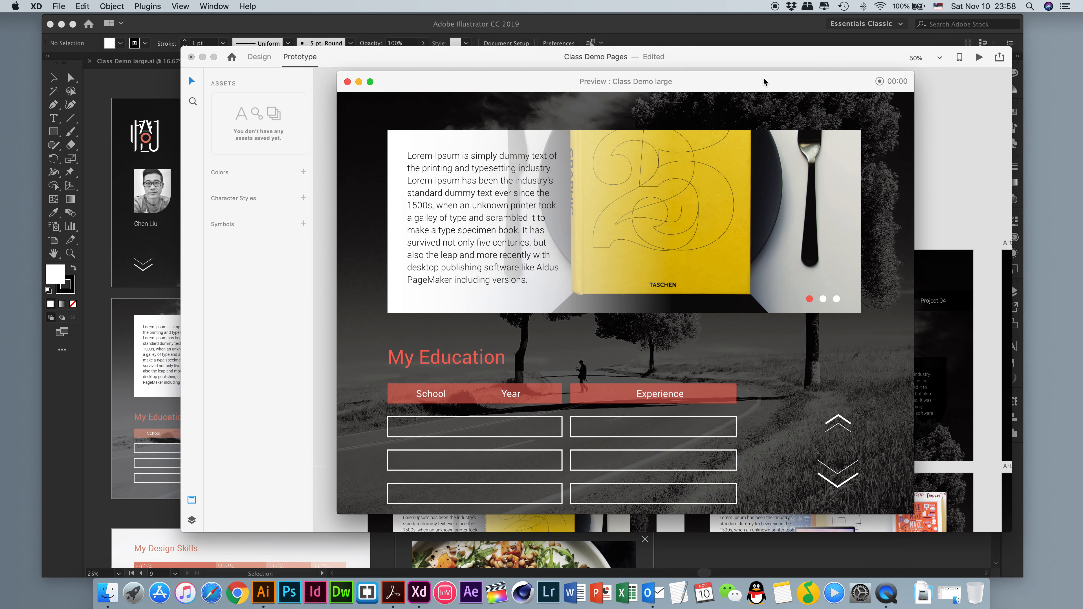